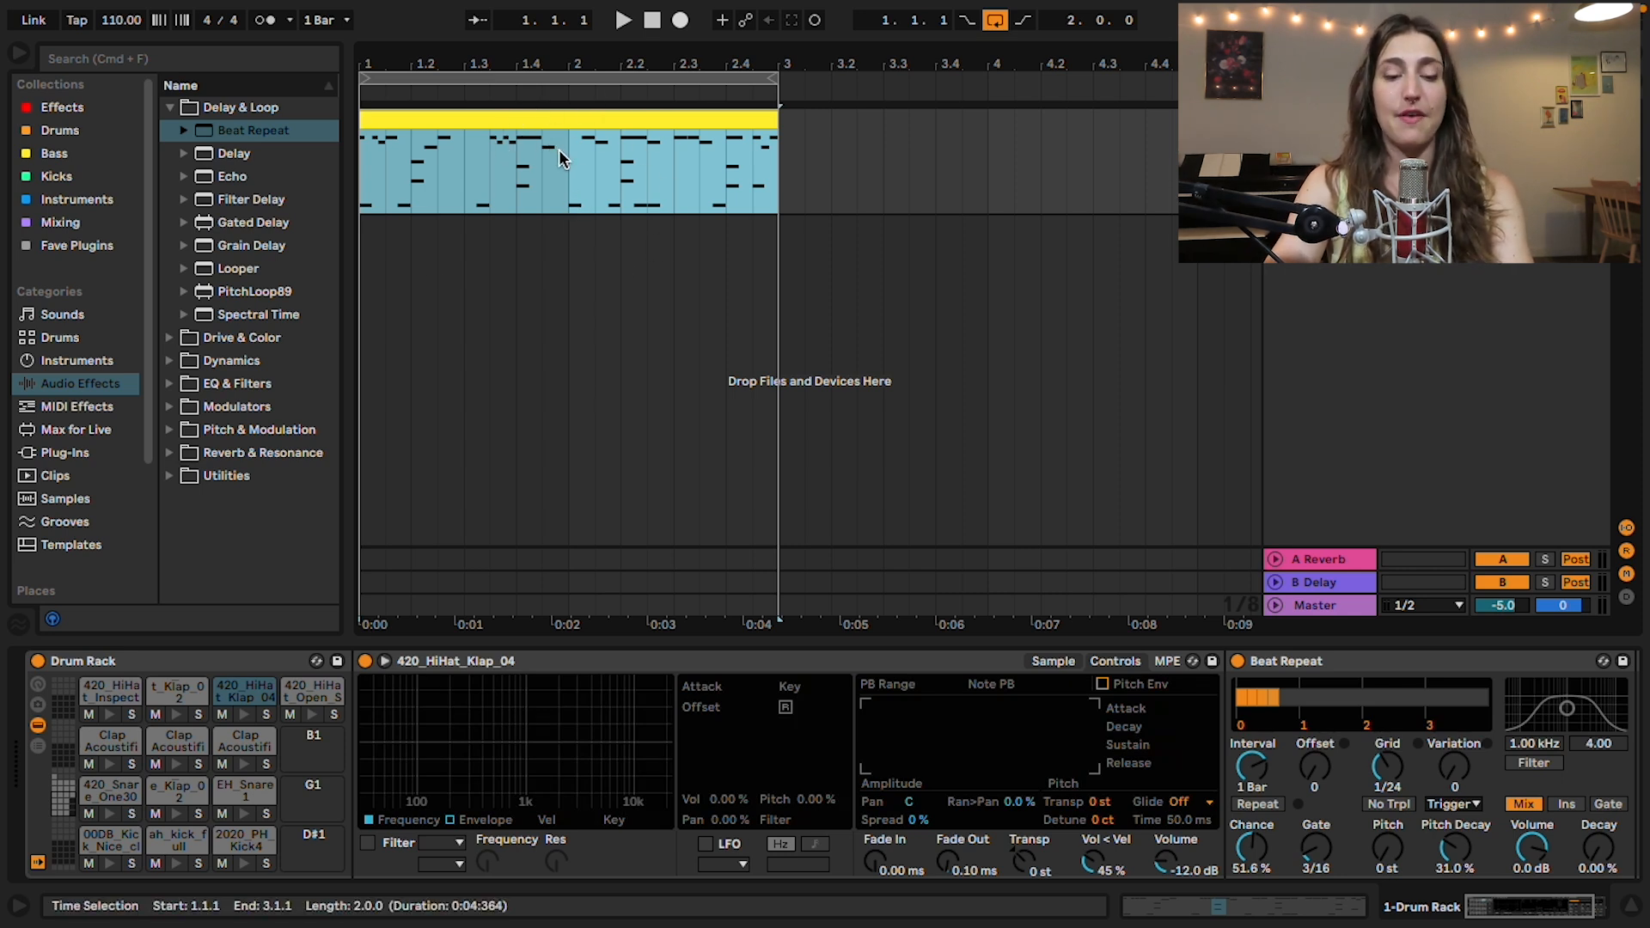
Step: Duplicate the two-bar drum clip and extend the arrangement loop to four bars
key(super+d)
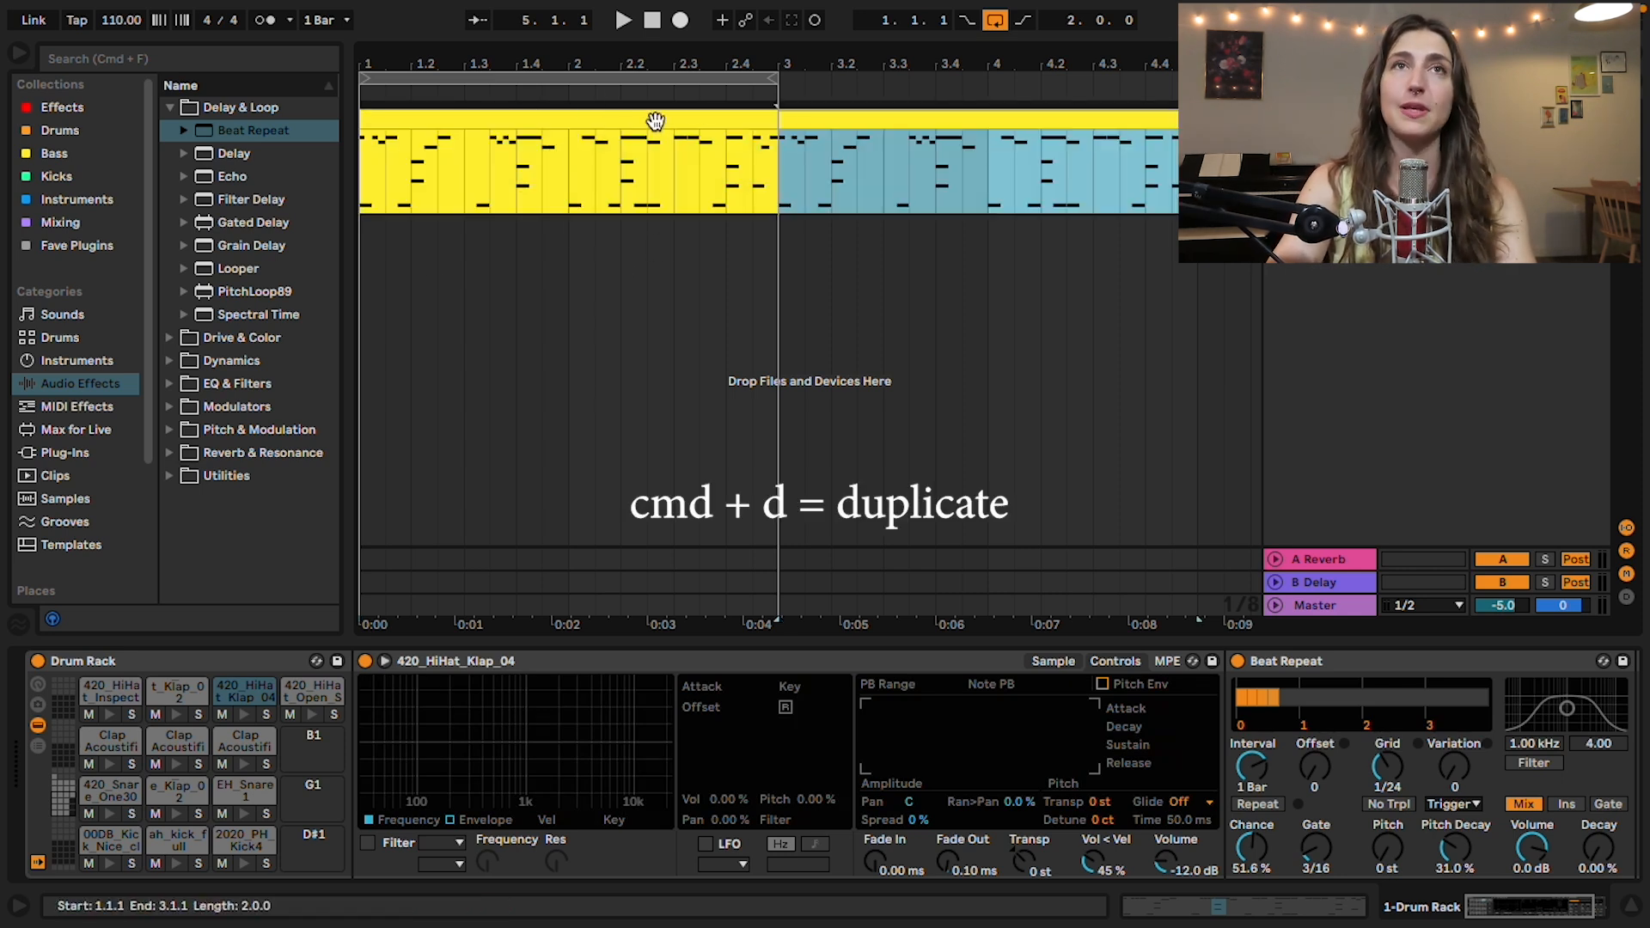
drag(772, 78, 1200, 99)
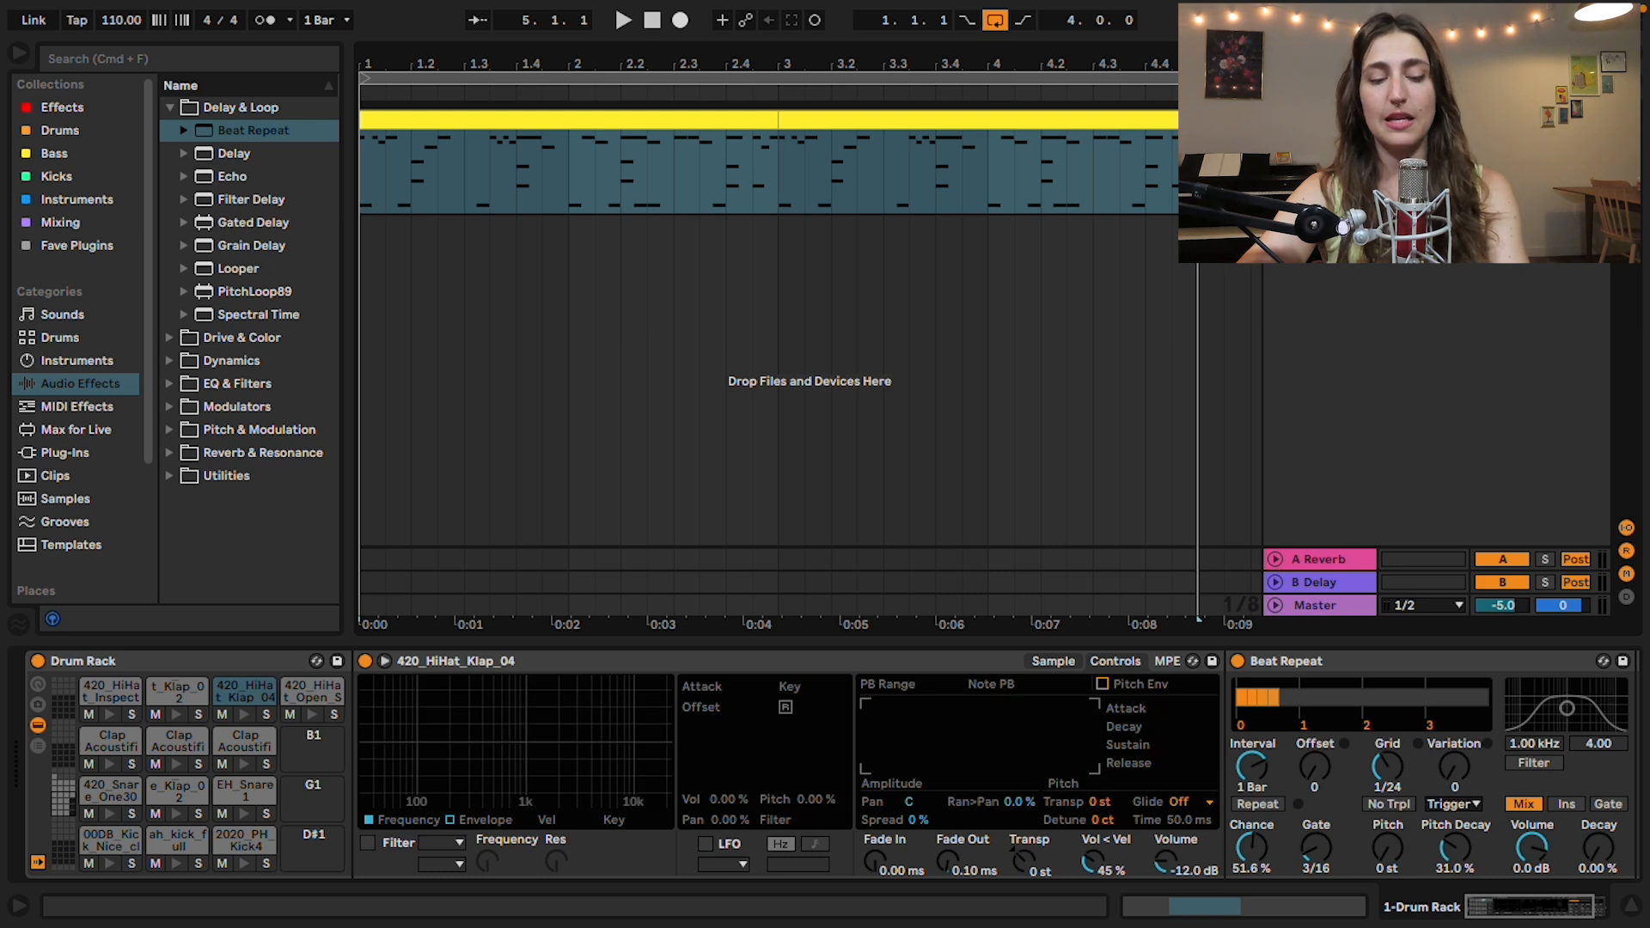
Step: Add a new MIDI track and browse the Pad presets in the Sounds category
key(super+shift+t)
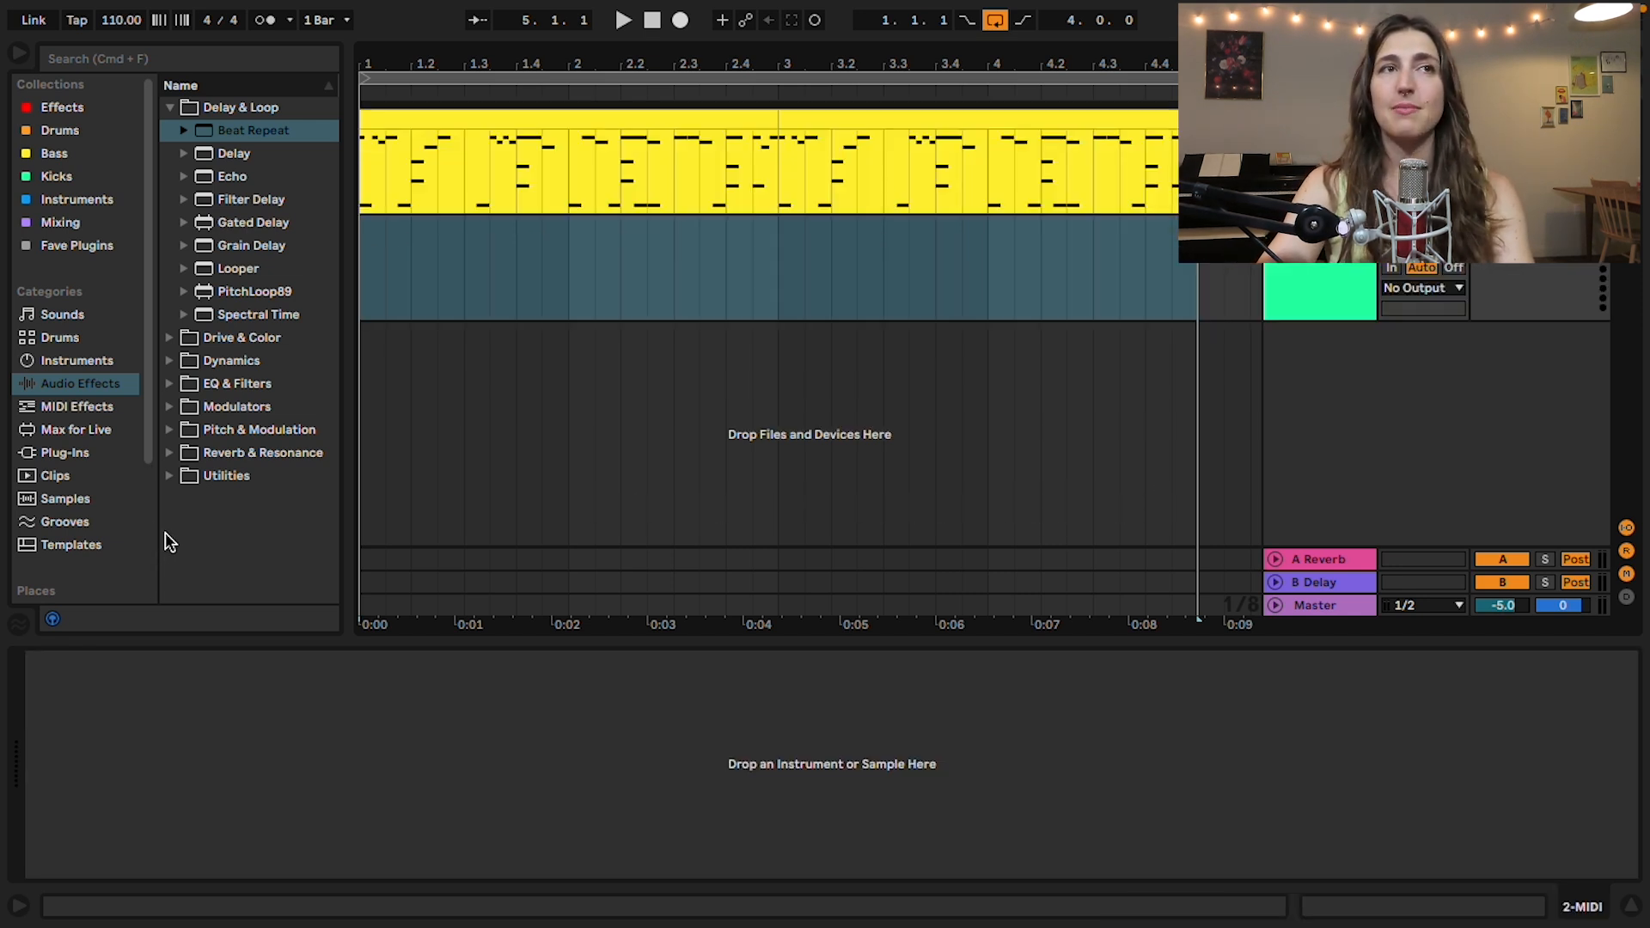
drag(158, 530, 186, 529)
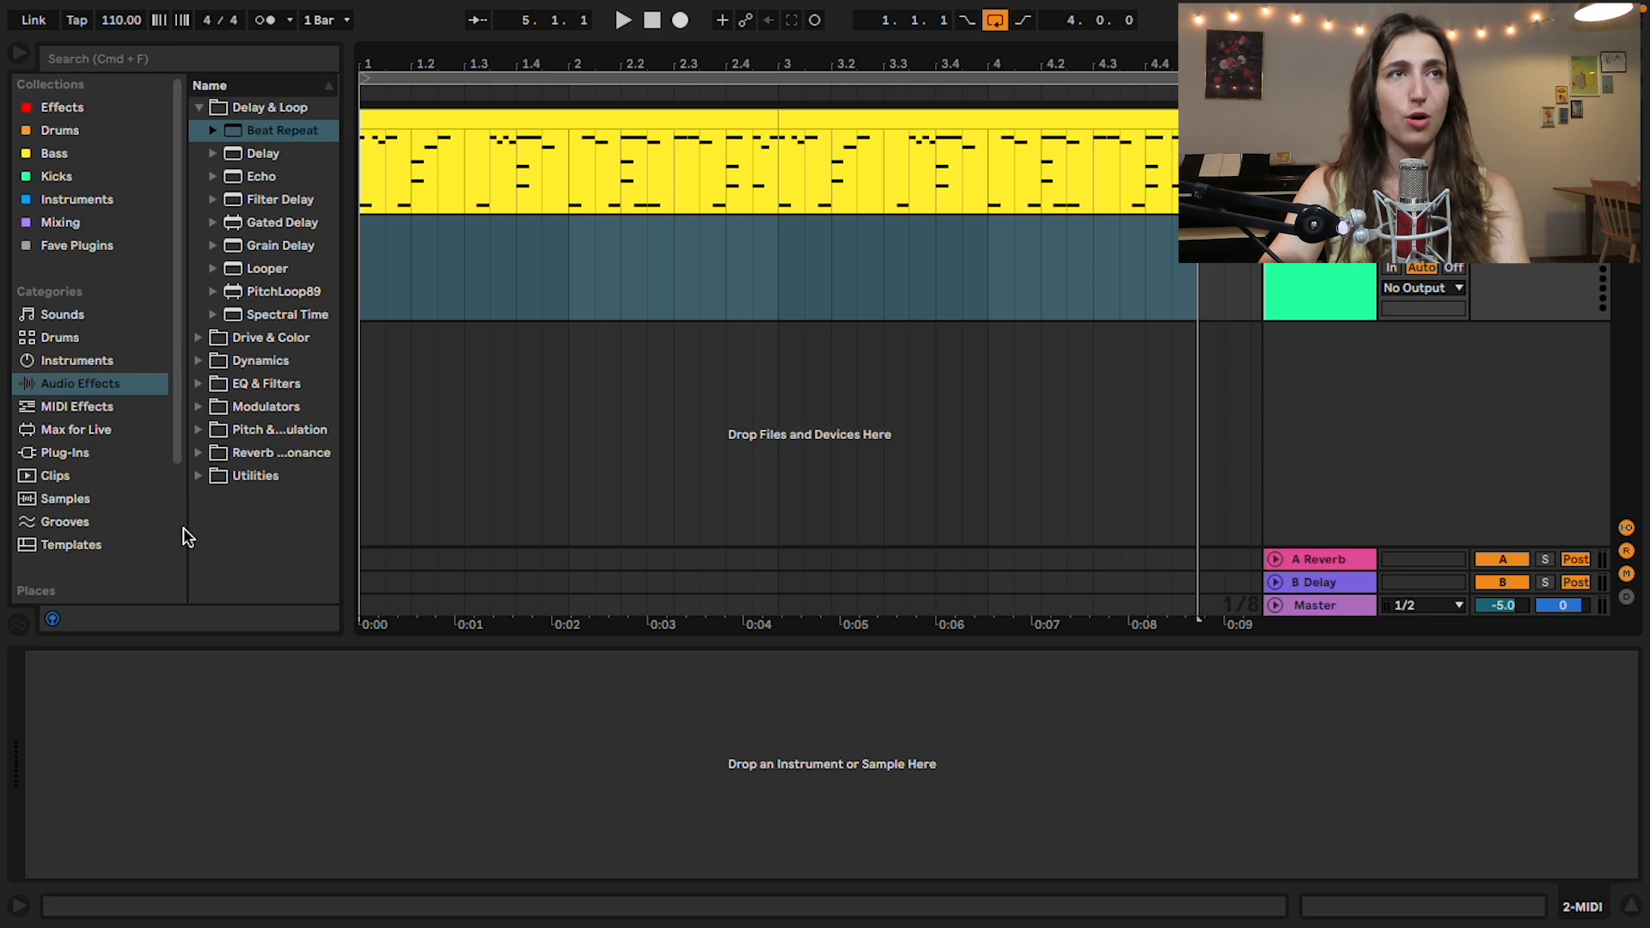
click(84, 315)
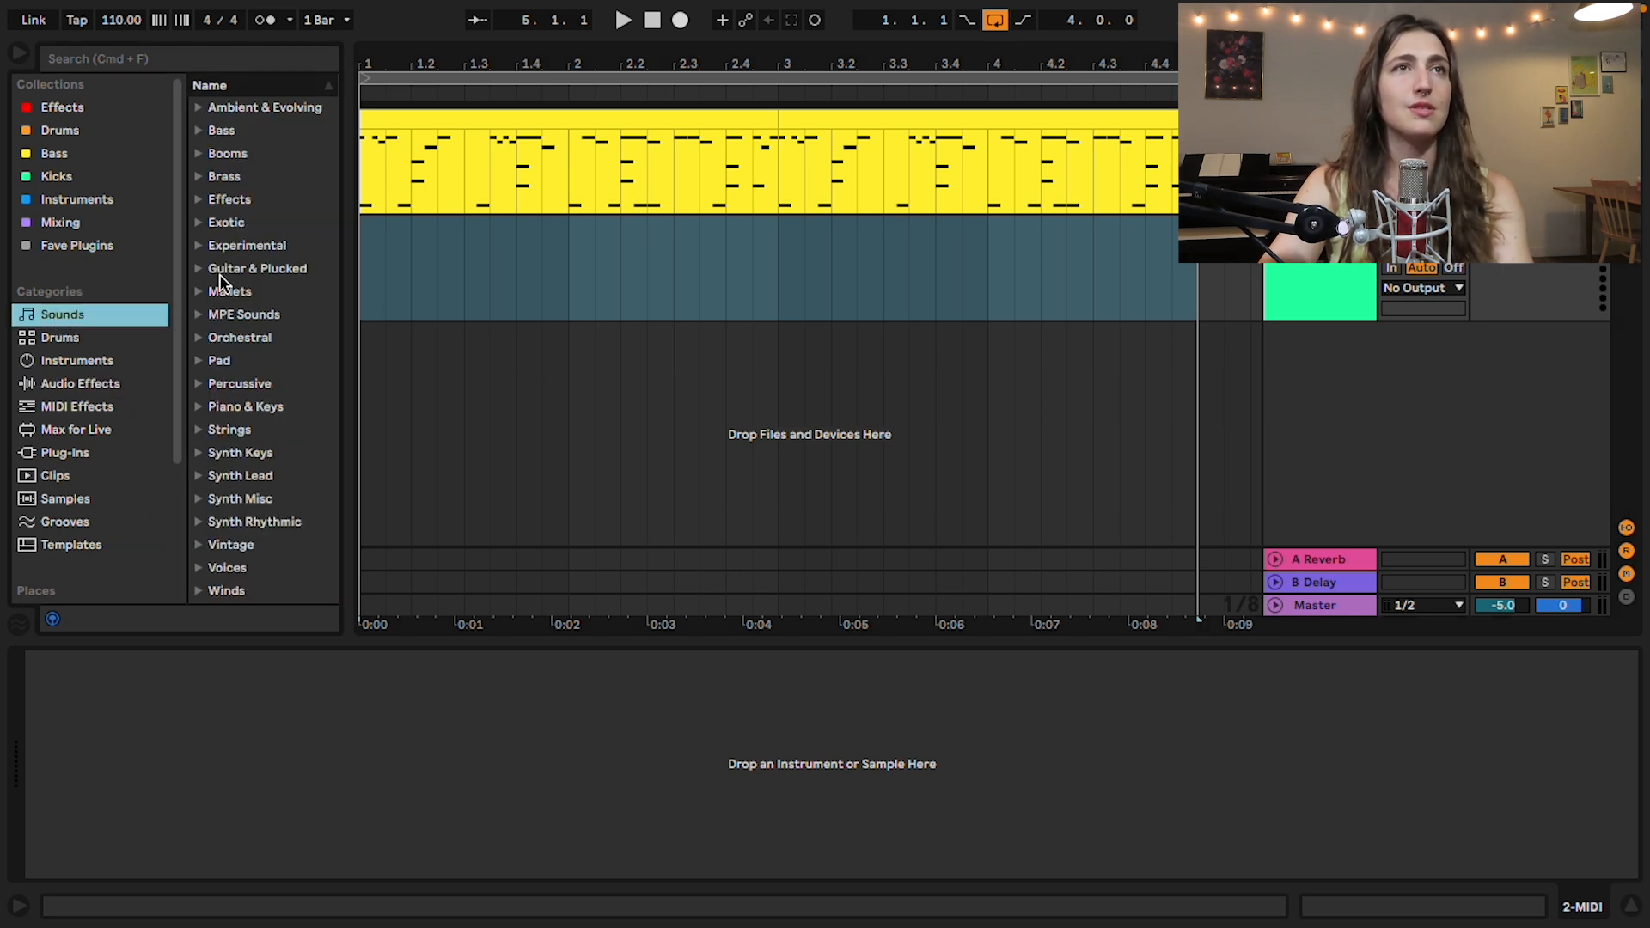
click(219, 361)
drag(350, 380, 451, 382)
scroll(416, 399, down, 3)
scroll(416, 409, down, 10)
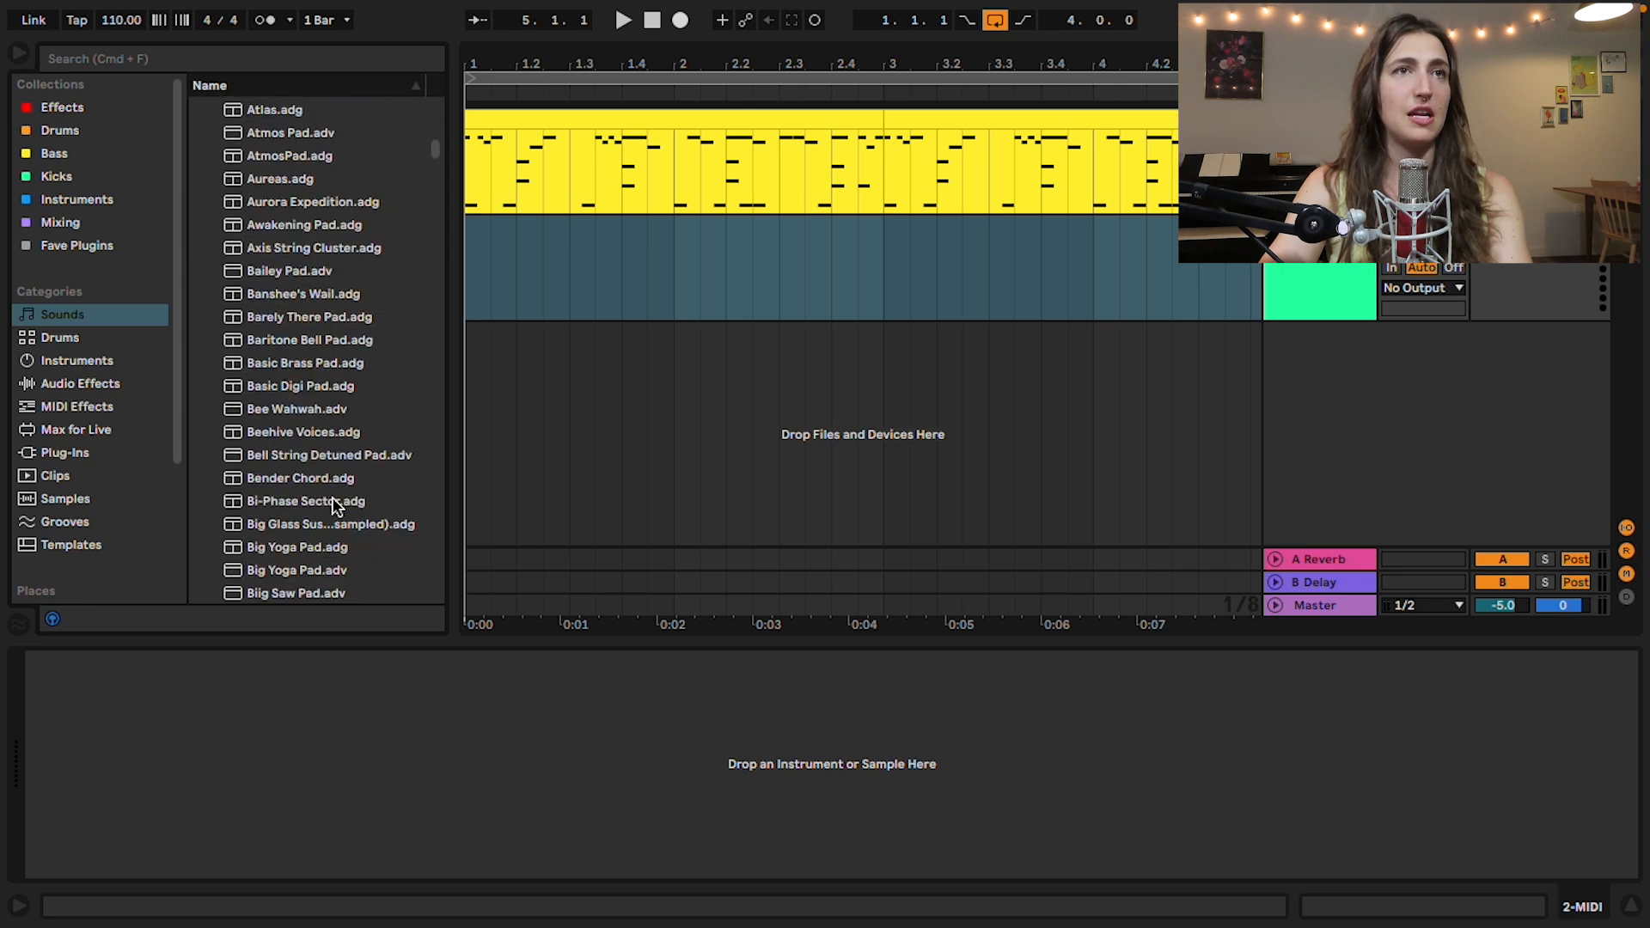
Step: Audition pad presets and load Andreas Wide Pad onto the new MIDI track
scroll(325, 496, up, 4)
click(327, 503)
key(Down)
key(Down)
key(Down)
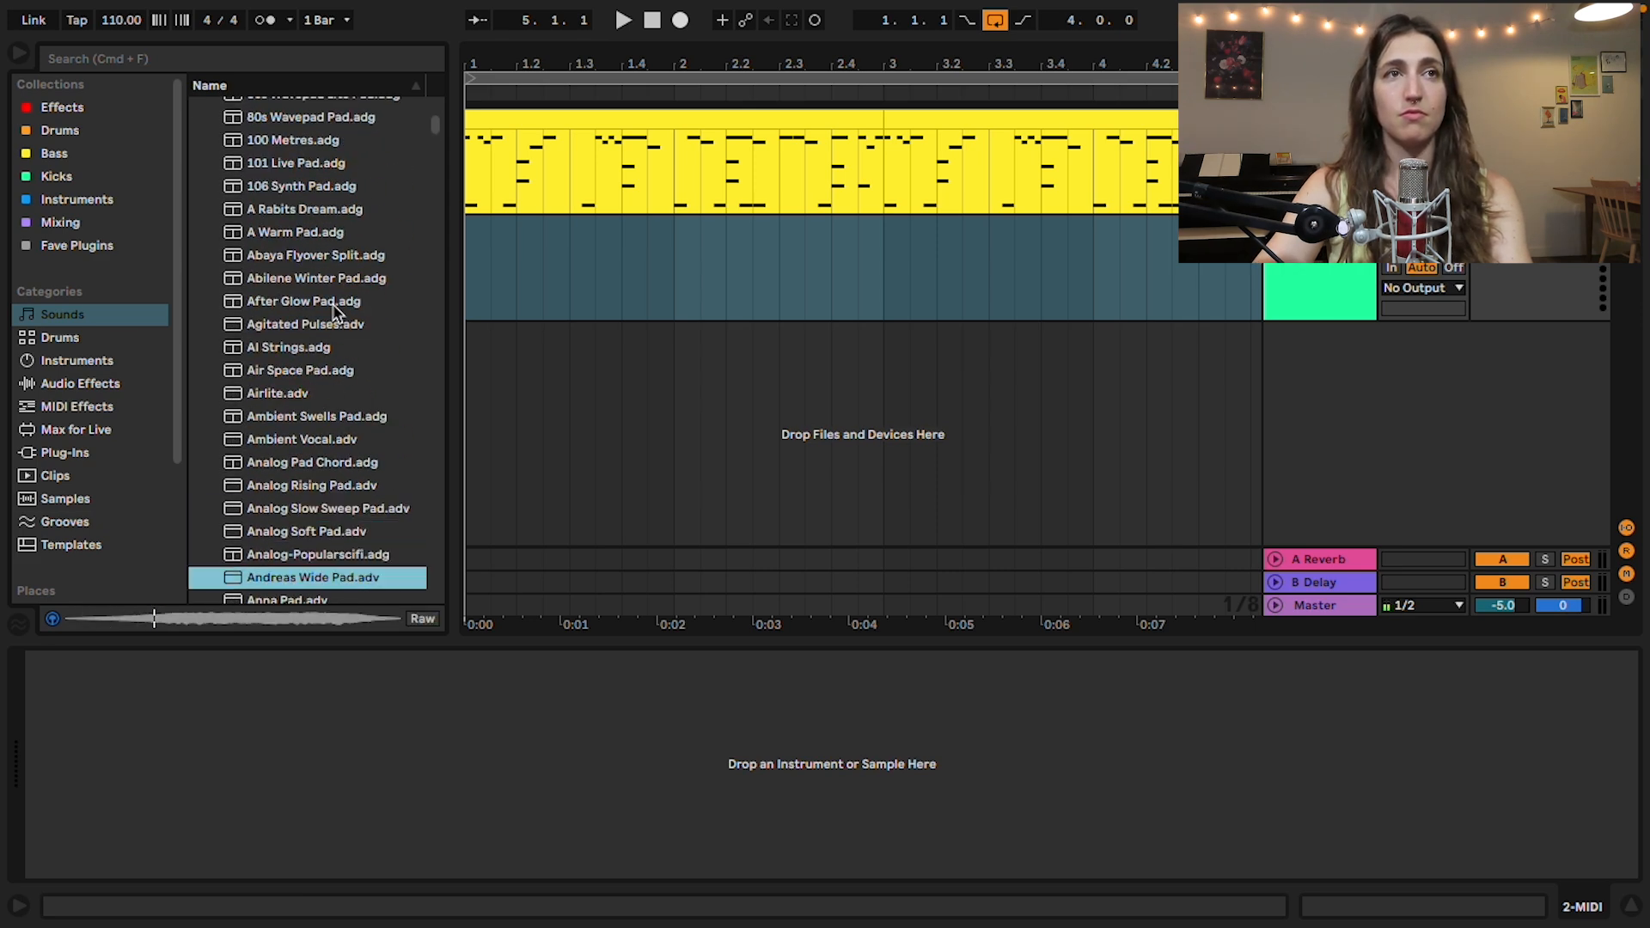
double_click(325, 583)
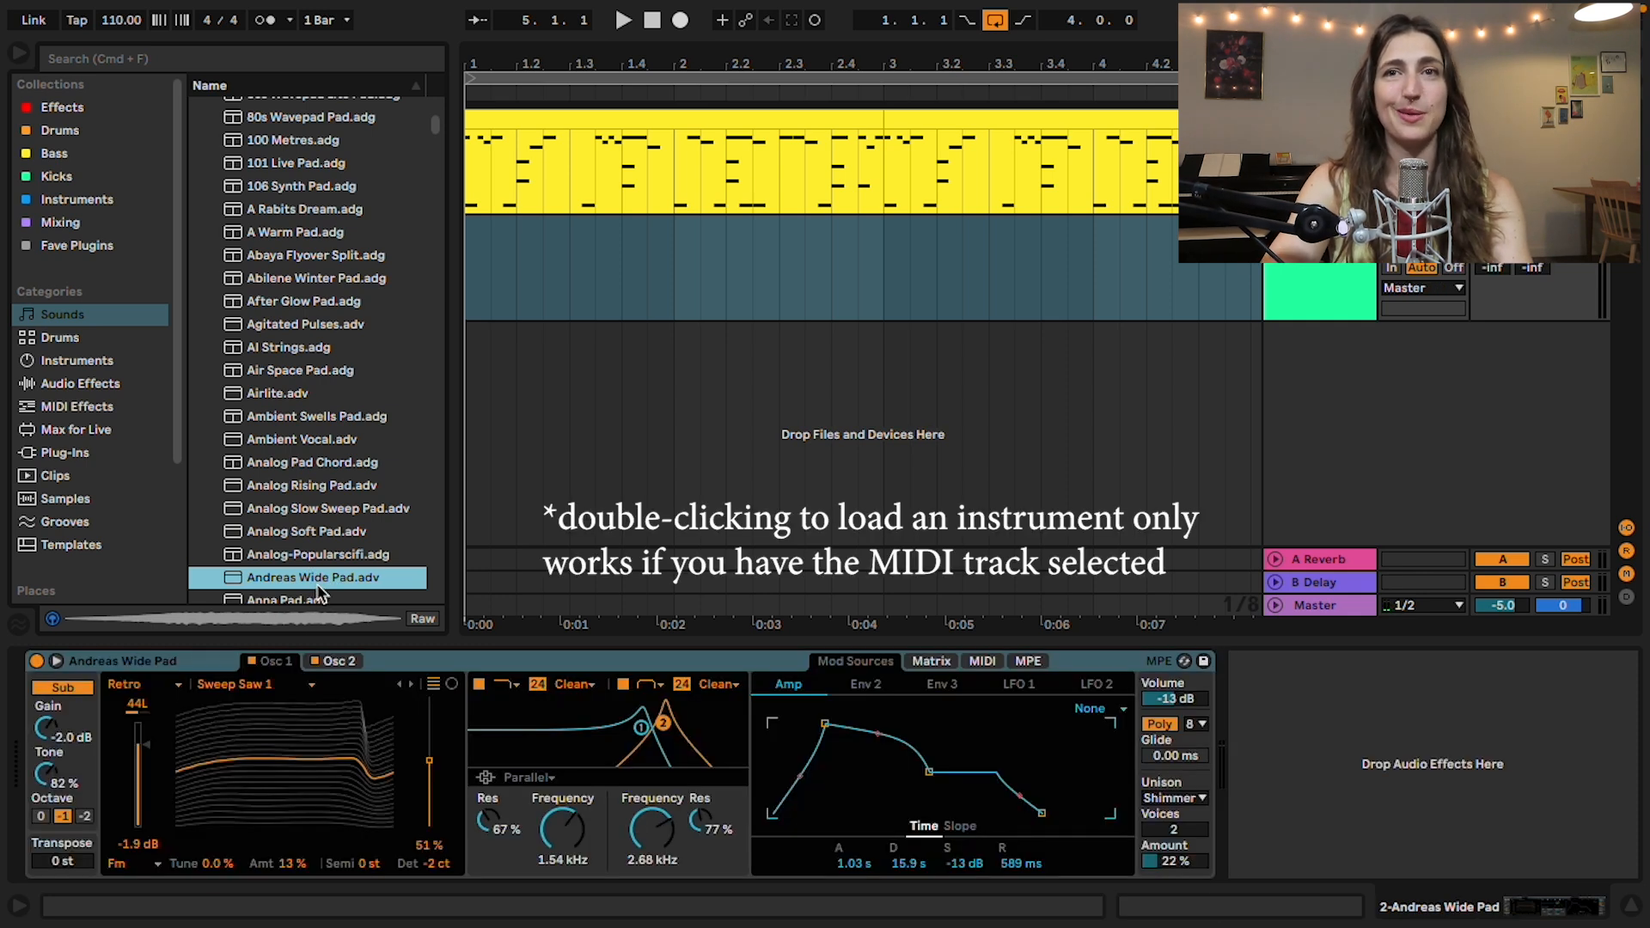
Step: Insert an empty one-bar MIDI clip on the pad track, covering bar 1
click(595, 275)
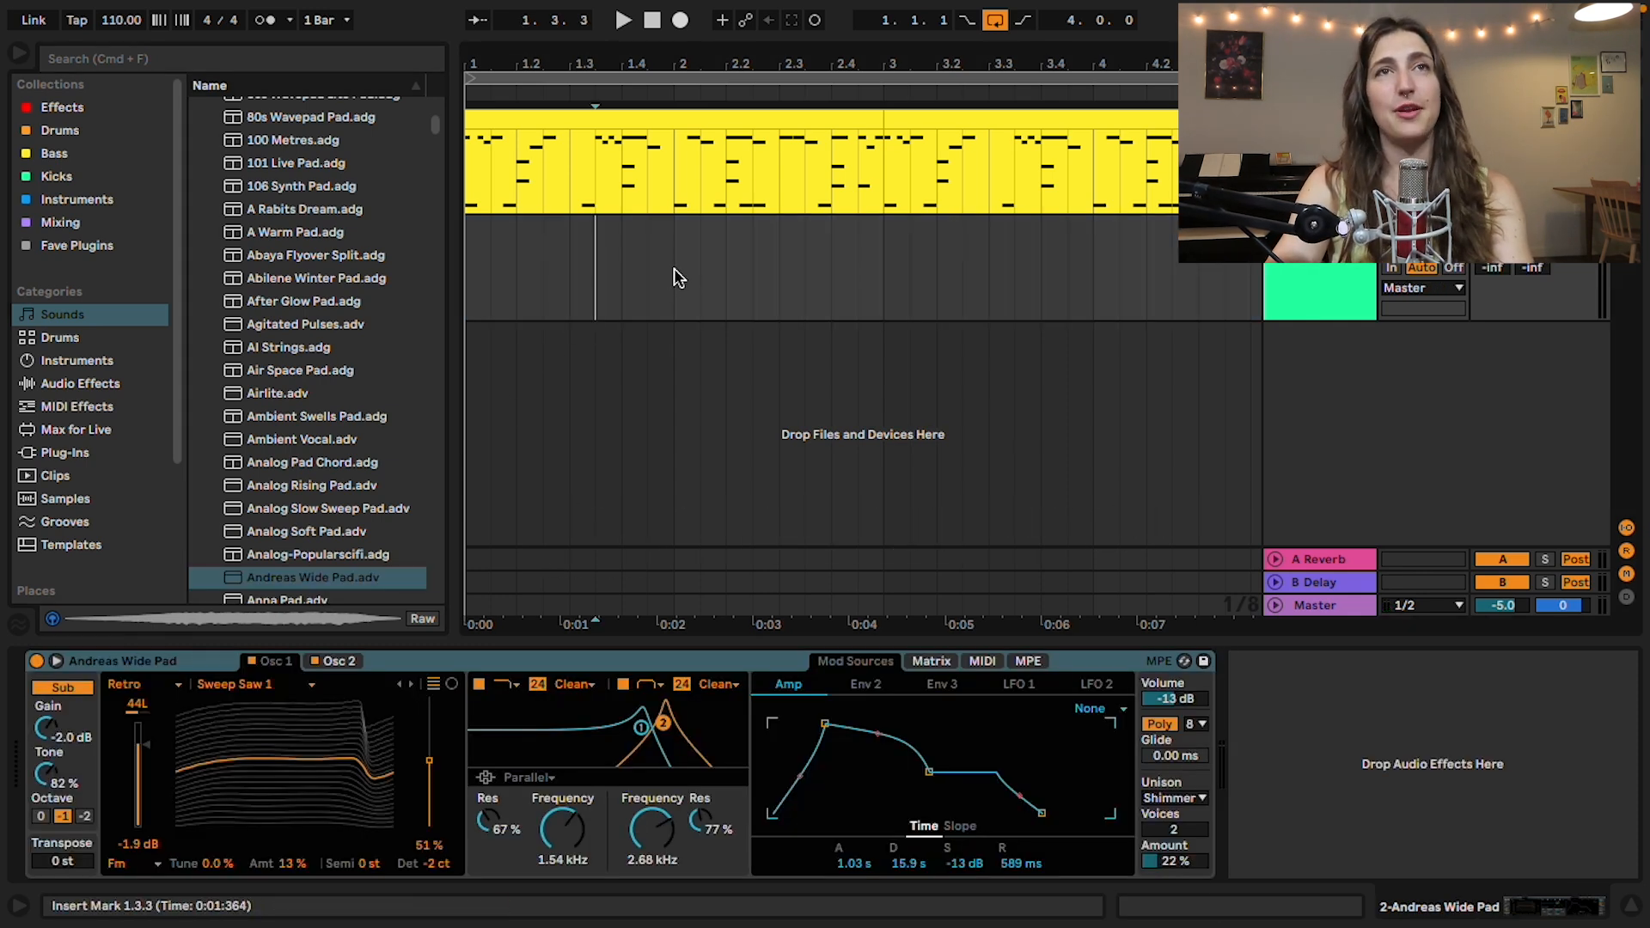
drag(672, 268, 456, 239)
key(shift+super+m)
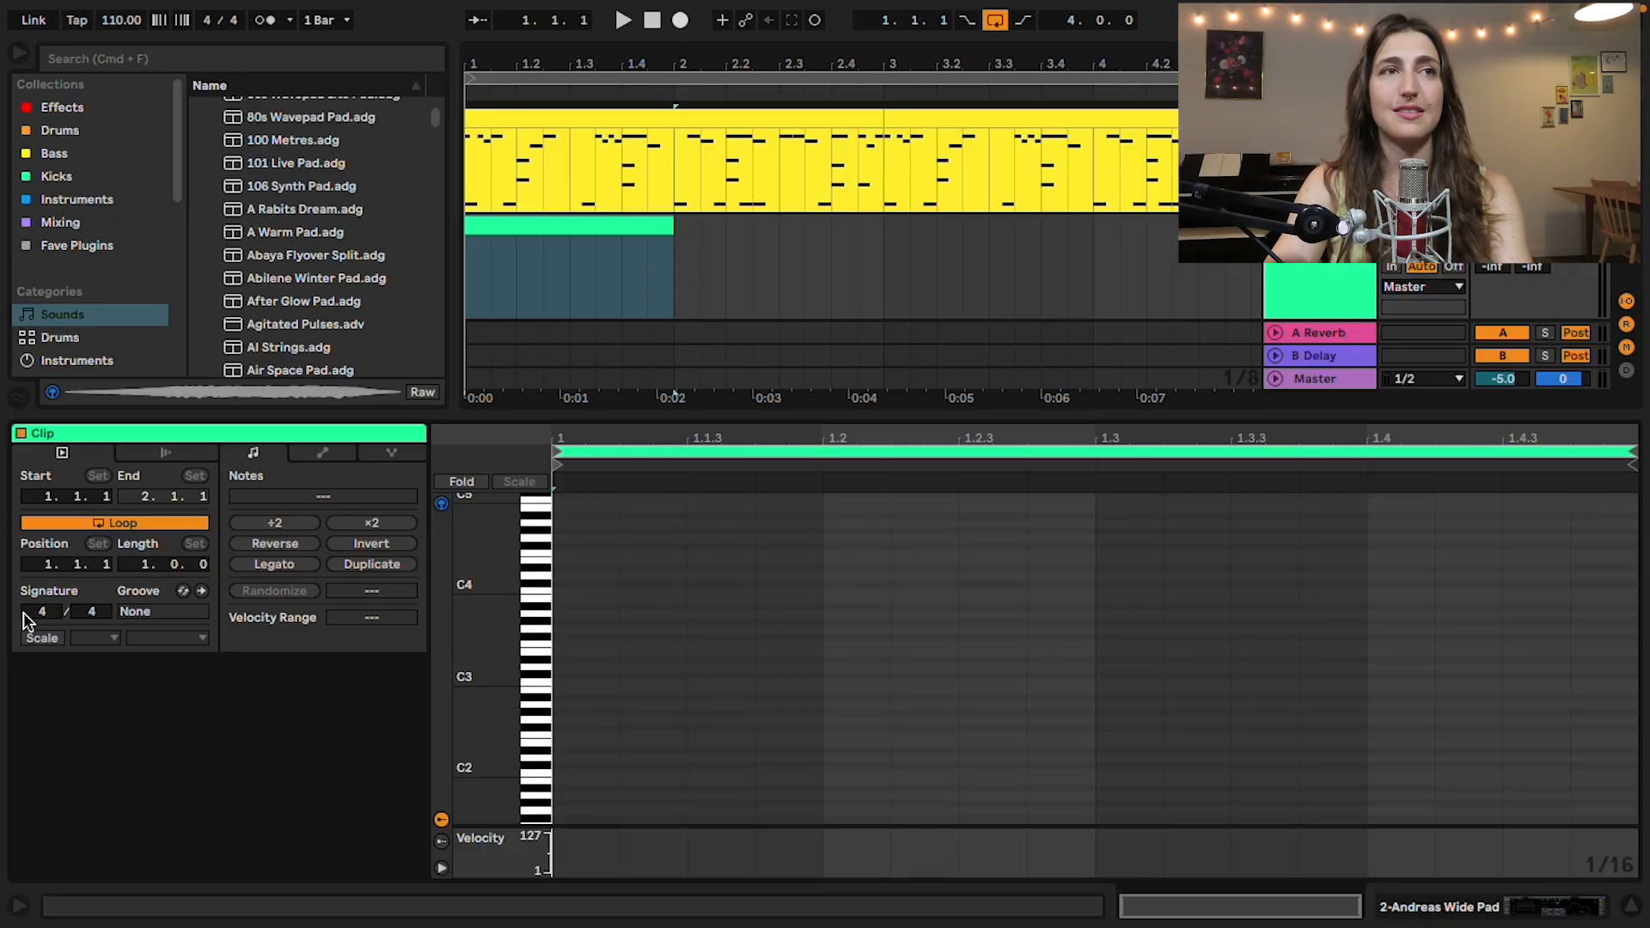
Step: Turn on scale highlighting for the pad clip and set the scale to F Major
click(53, 640)
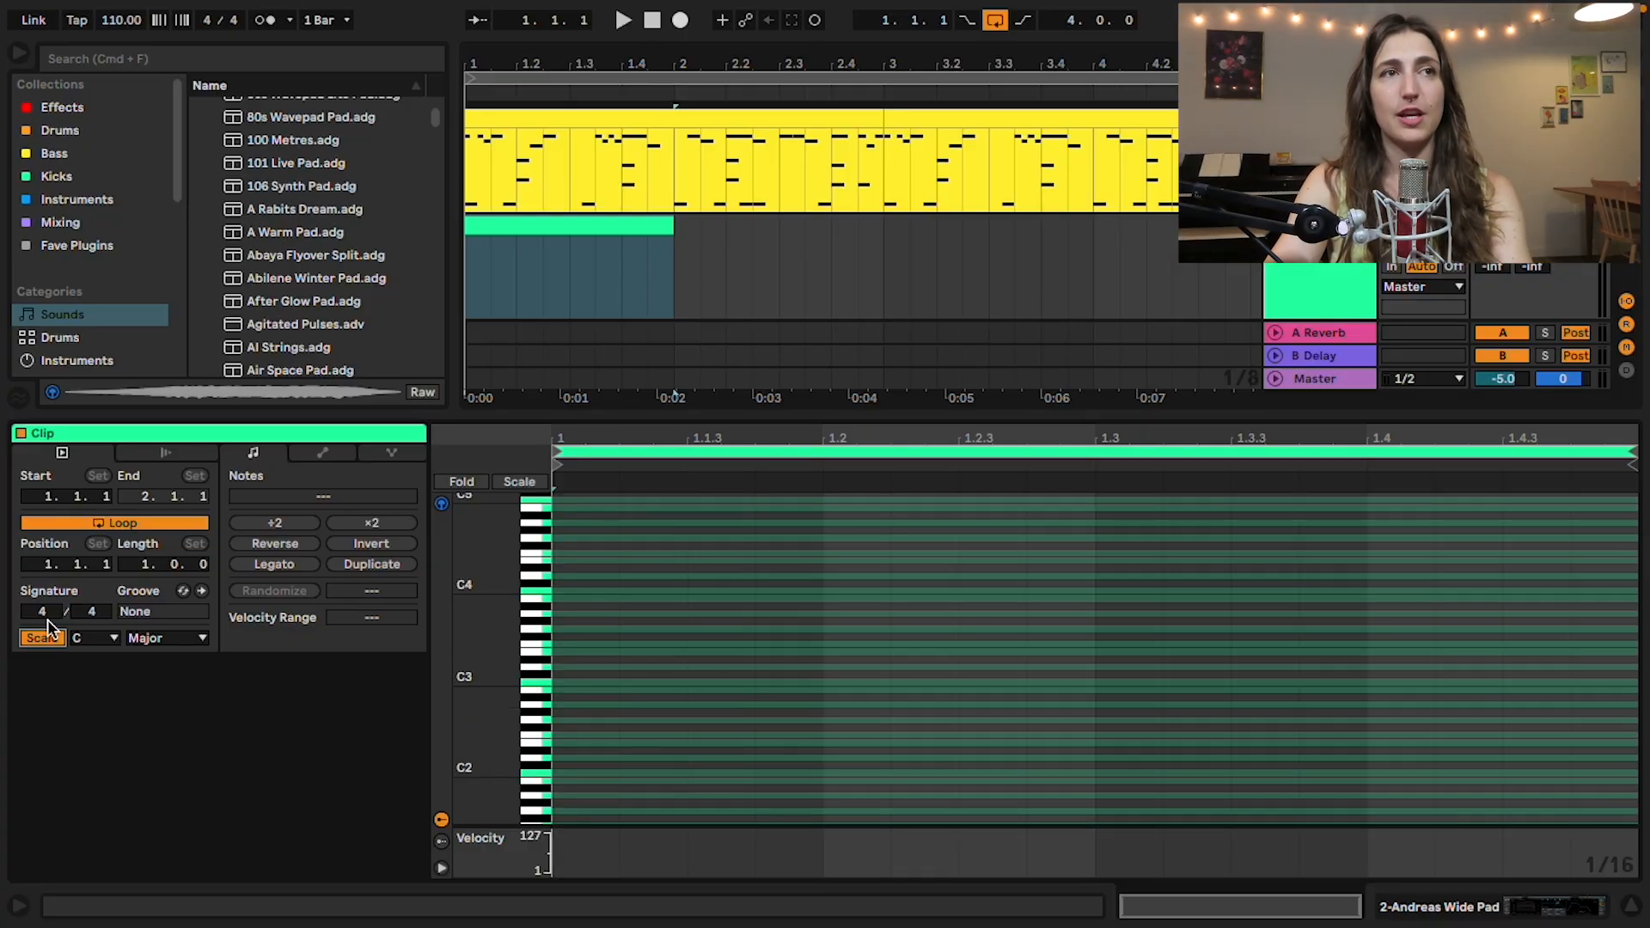
click(115, 640)
click(102, 747)
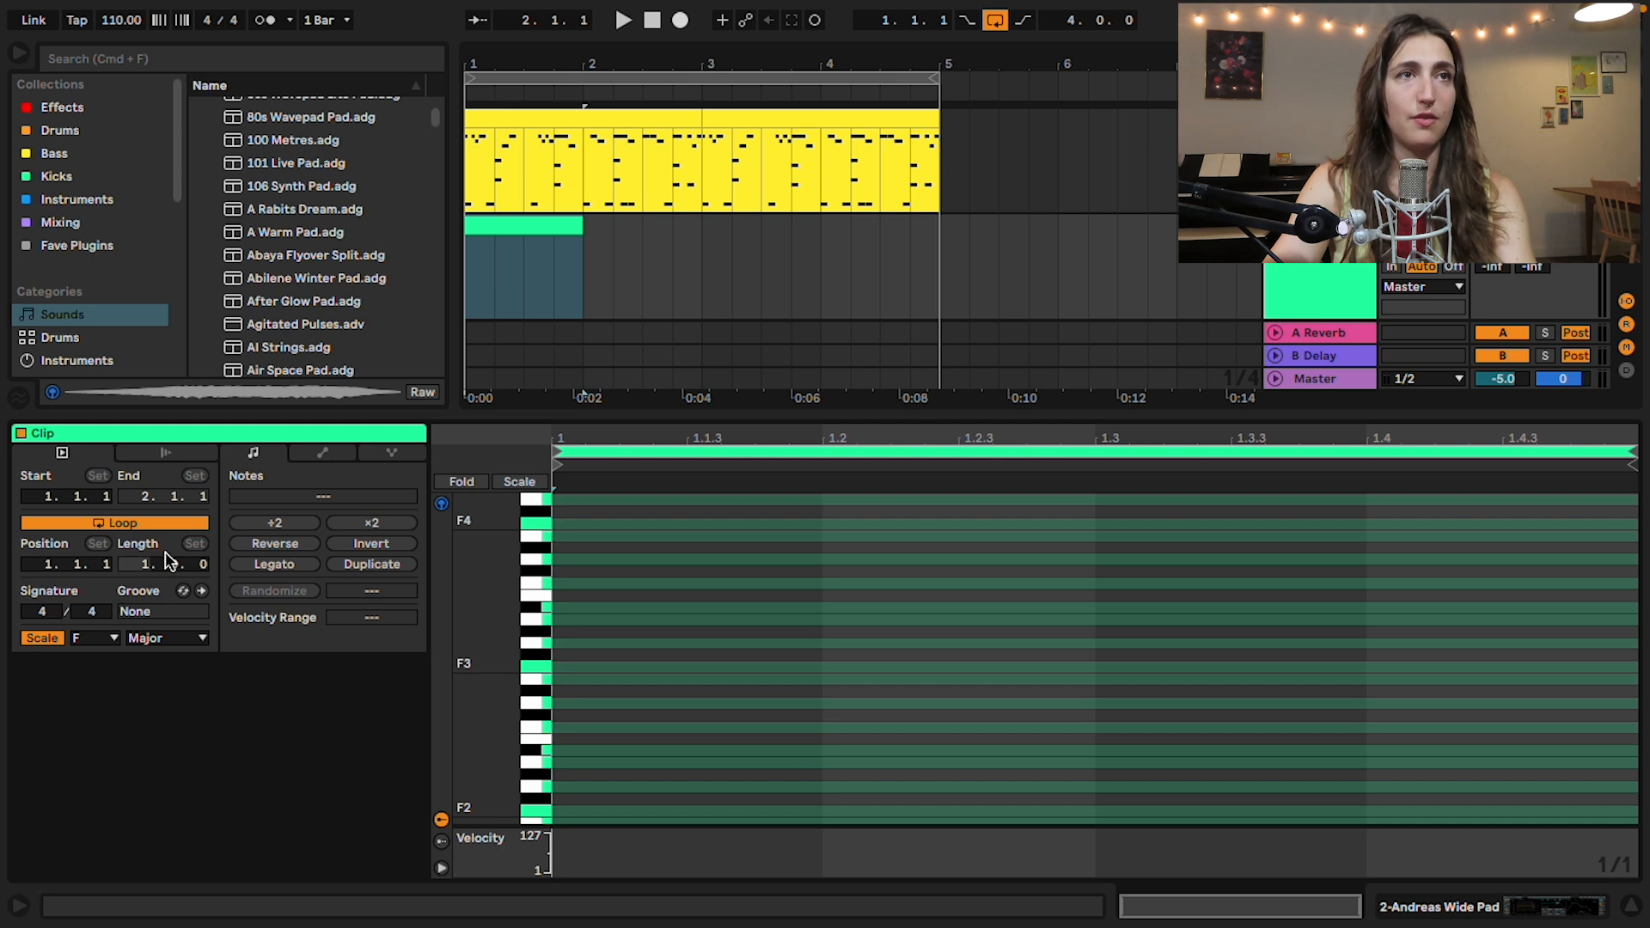
Step: Set the pad clip's loop length to 4 bars and extend the clip in the arrangement to bar 5
key(Return)
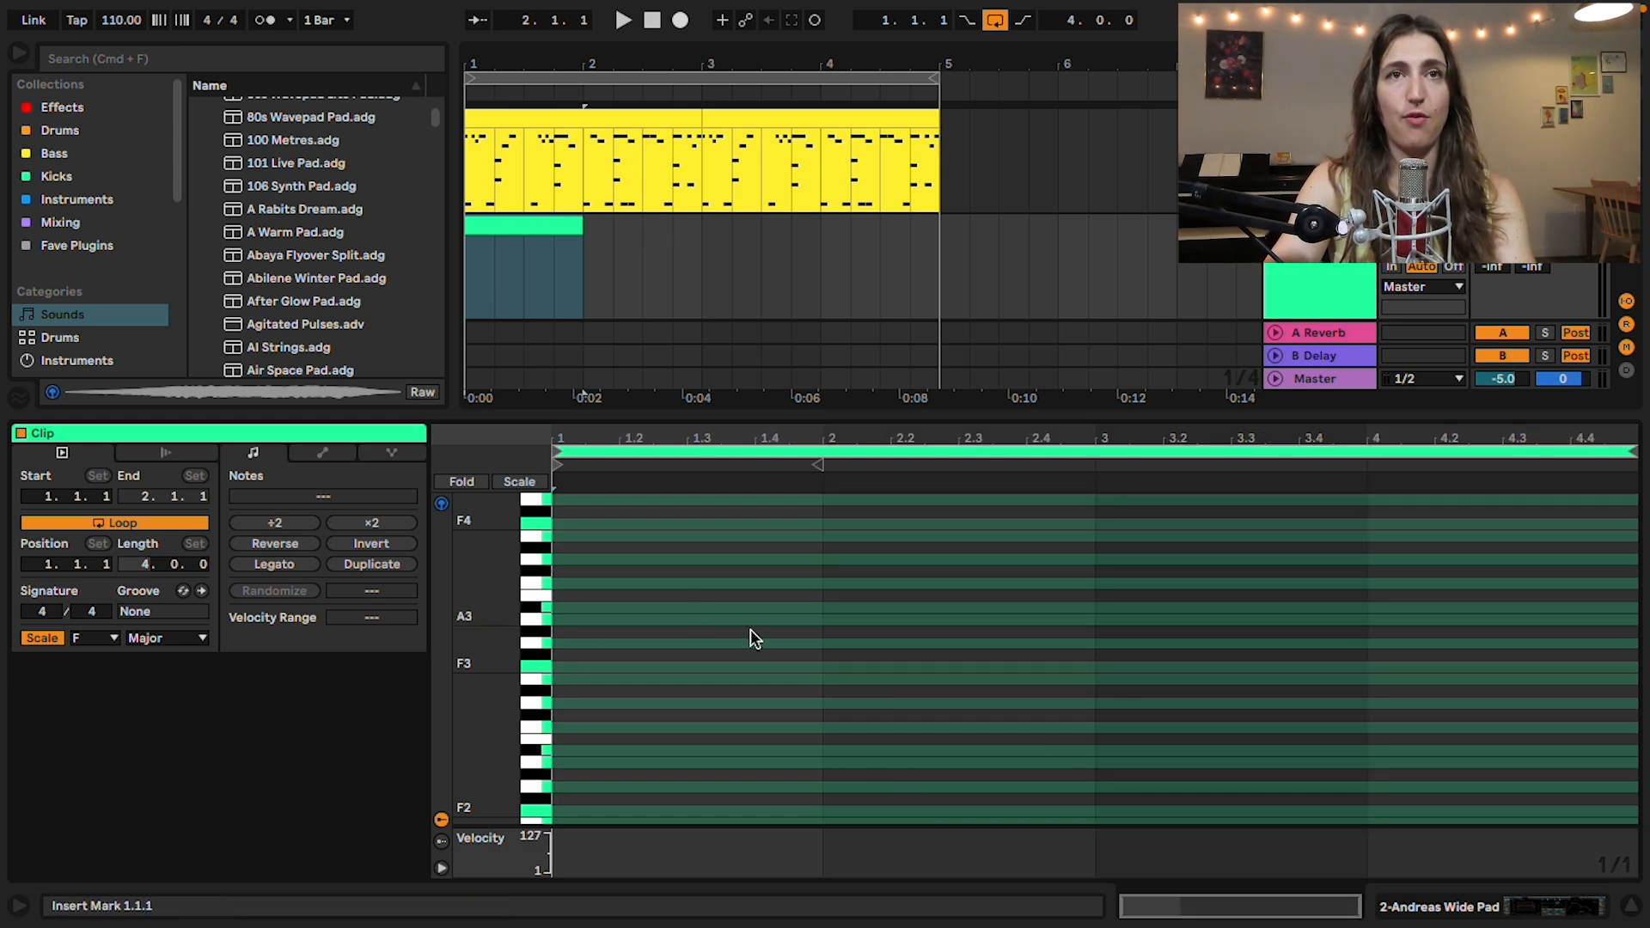
click(564, 227)
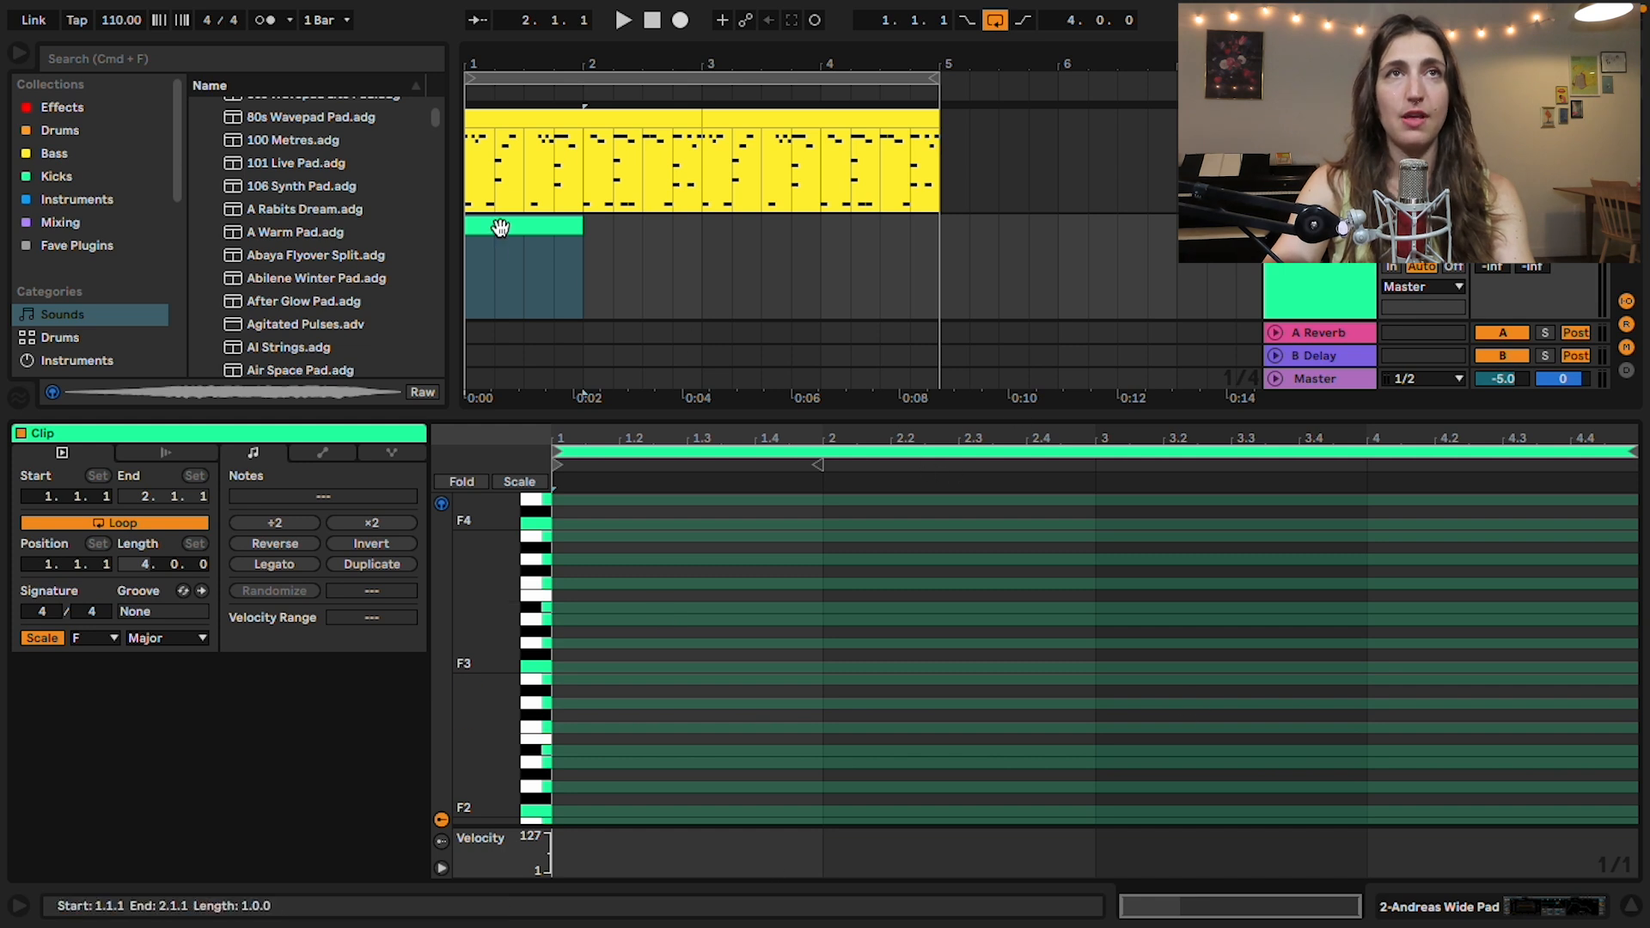
mouse_move(605, 225)
mouse_down()
mouse_move(1126, 221)
mouse_move(582, 250)
mouse_move(580, 225)
mouse_up()
drag(580, 225, 939, 227)
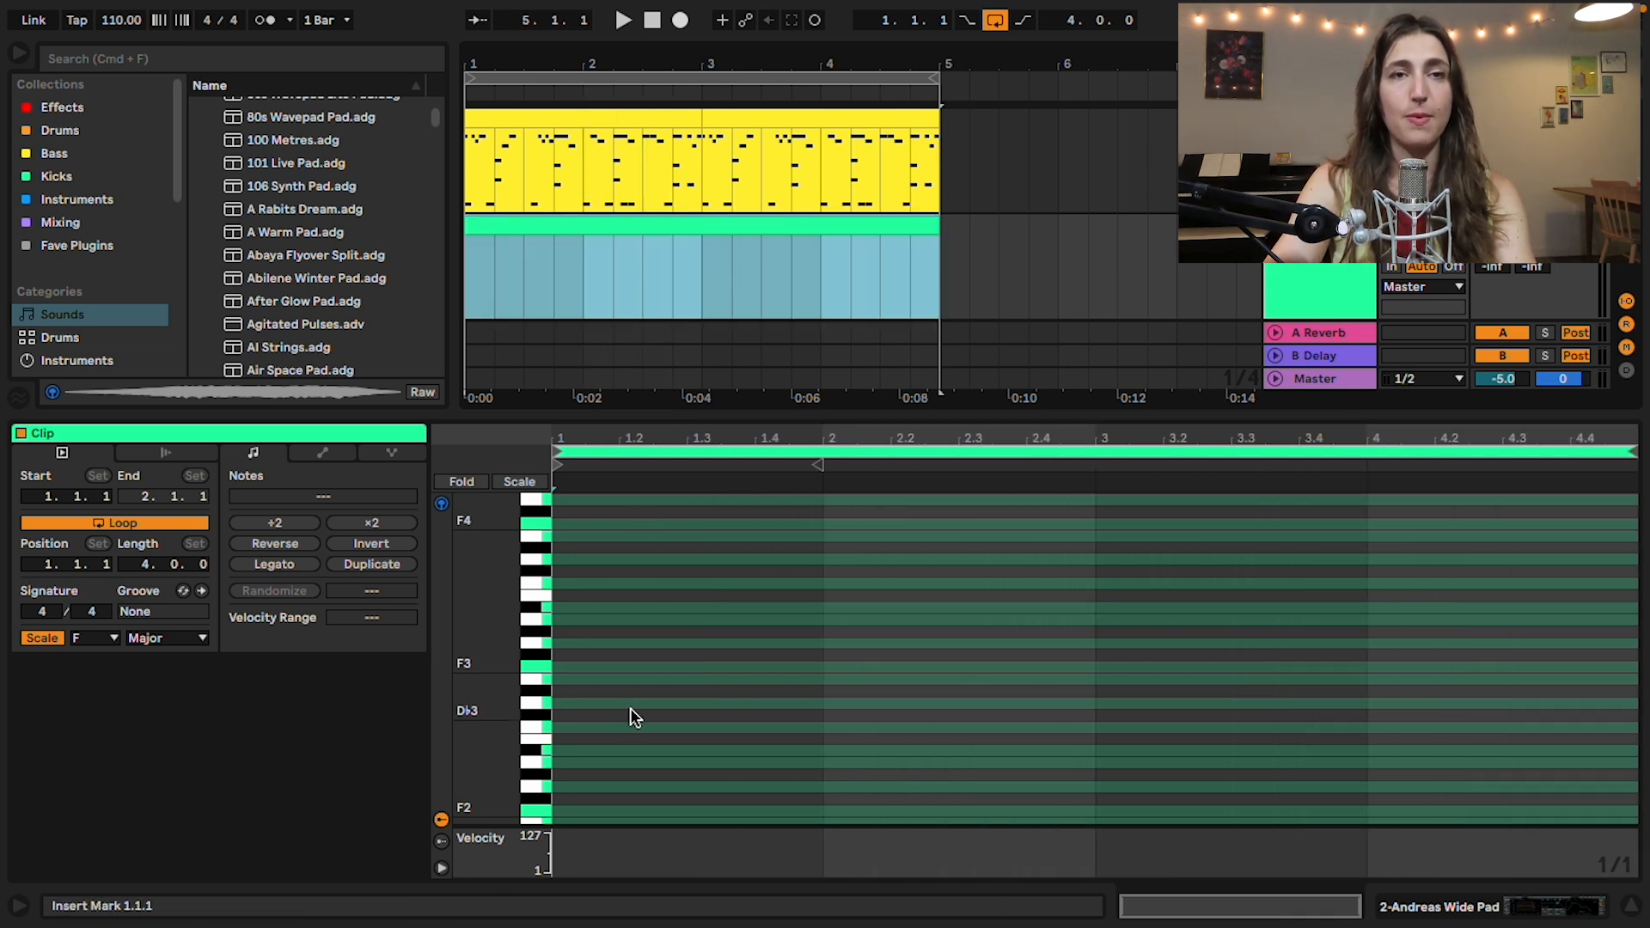
Step: Draw a one-bar chord of F3, A3, C4 and D4 in bar 1 of the pad clip and play it briefly
key(b)
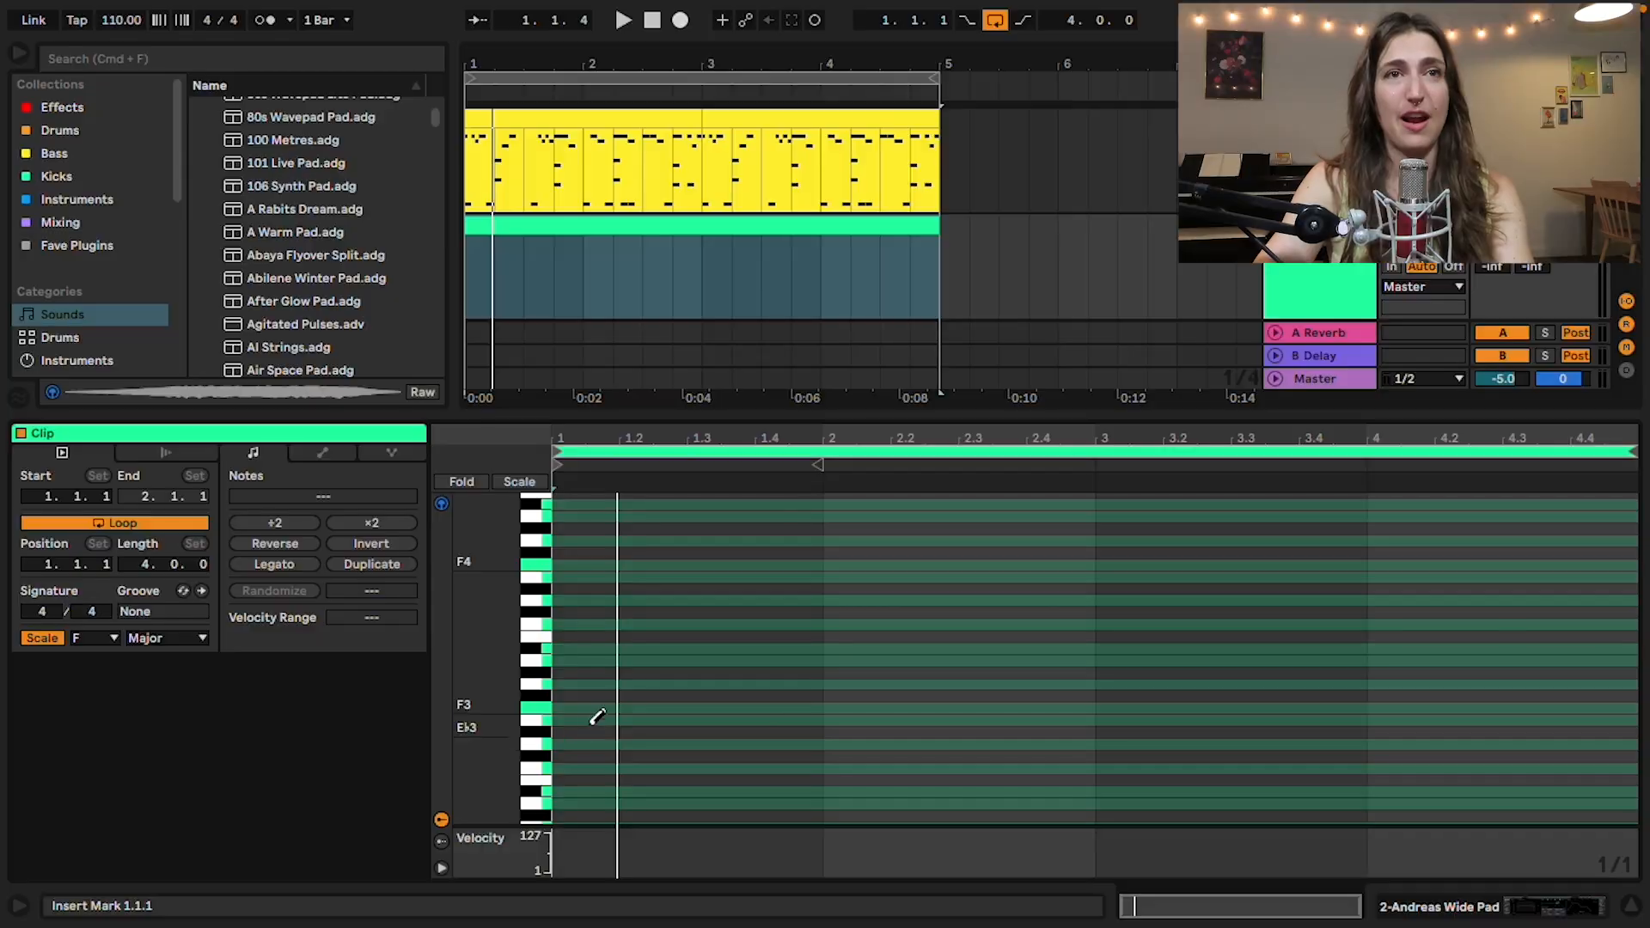
click(596, 706)
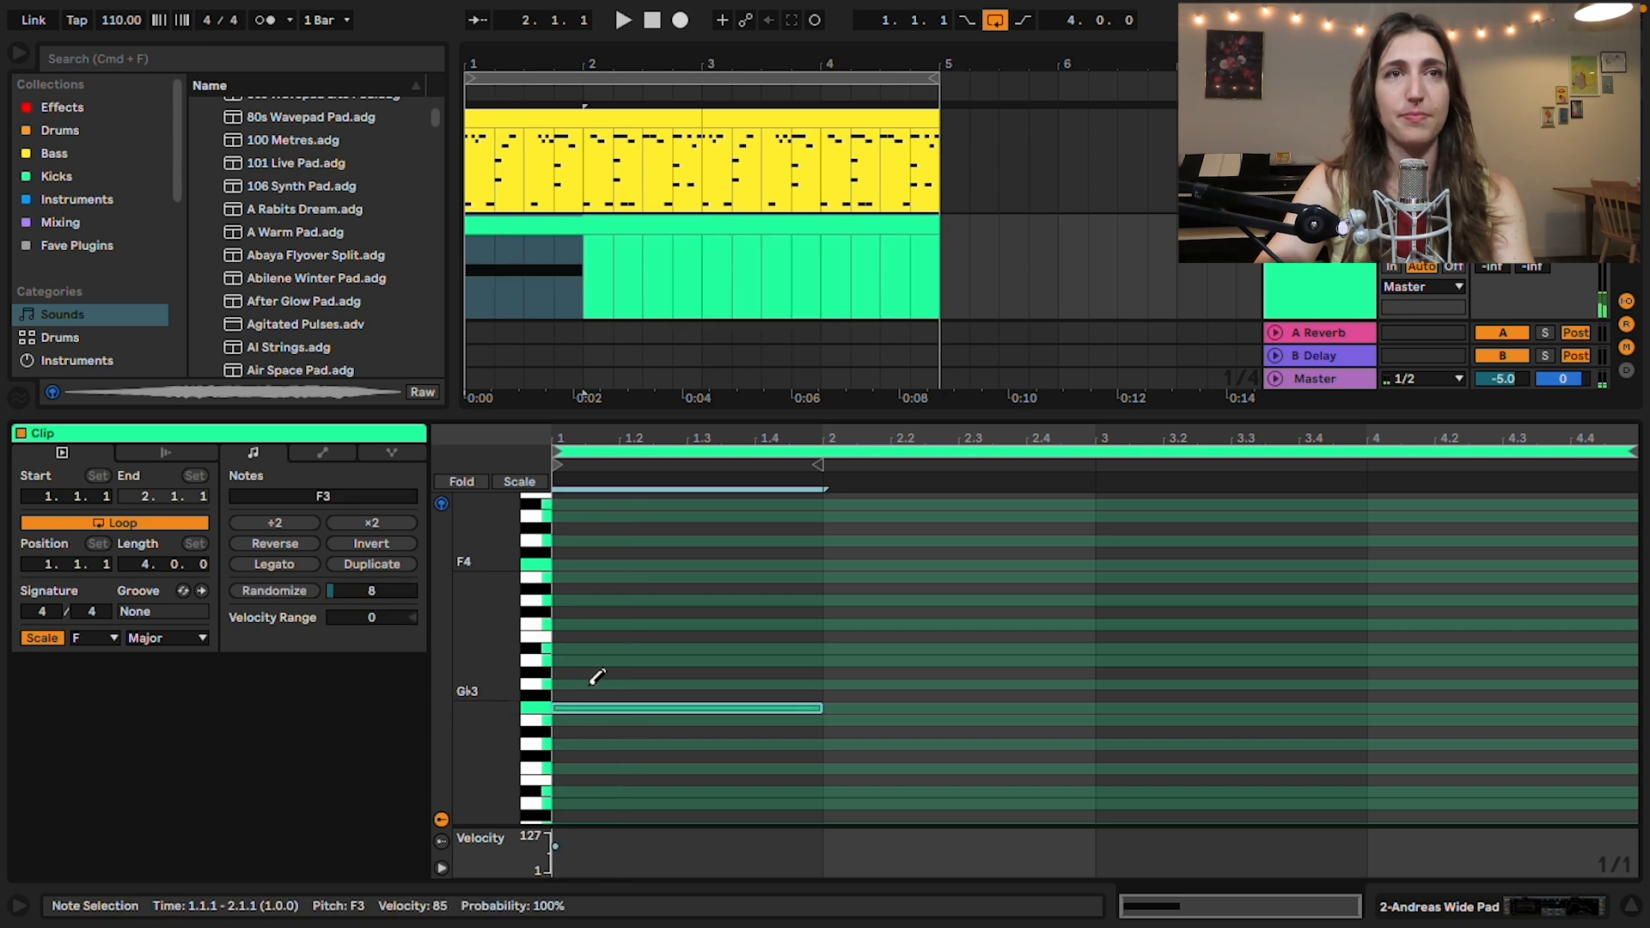
click(581, 660)
click(580, 624)
click(583, 600)
key(space)
key(space)
Step: Draw a one-bar chord of G3, B♭3, D4 and G4 in bar 2 and select its notes
click(857, 684)
click(857, 649)
click(857, 600)
click(865, 539)
key(b)
drag(884, 765, 905, 446)
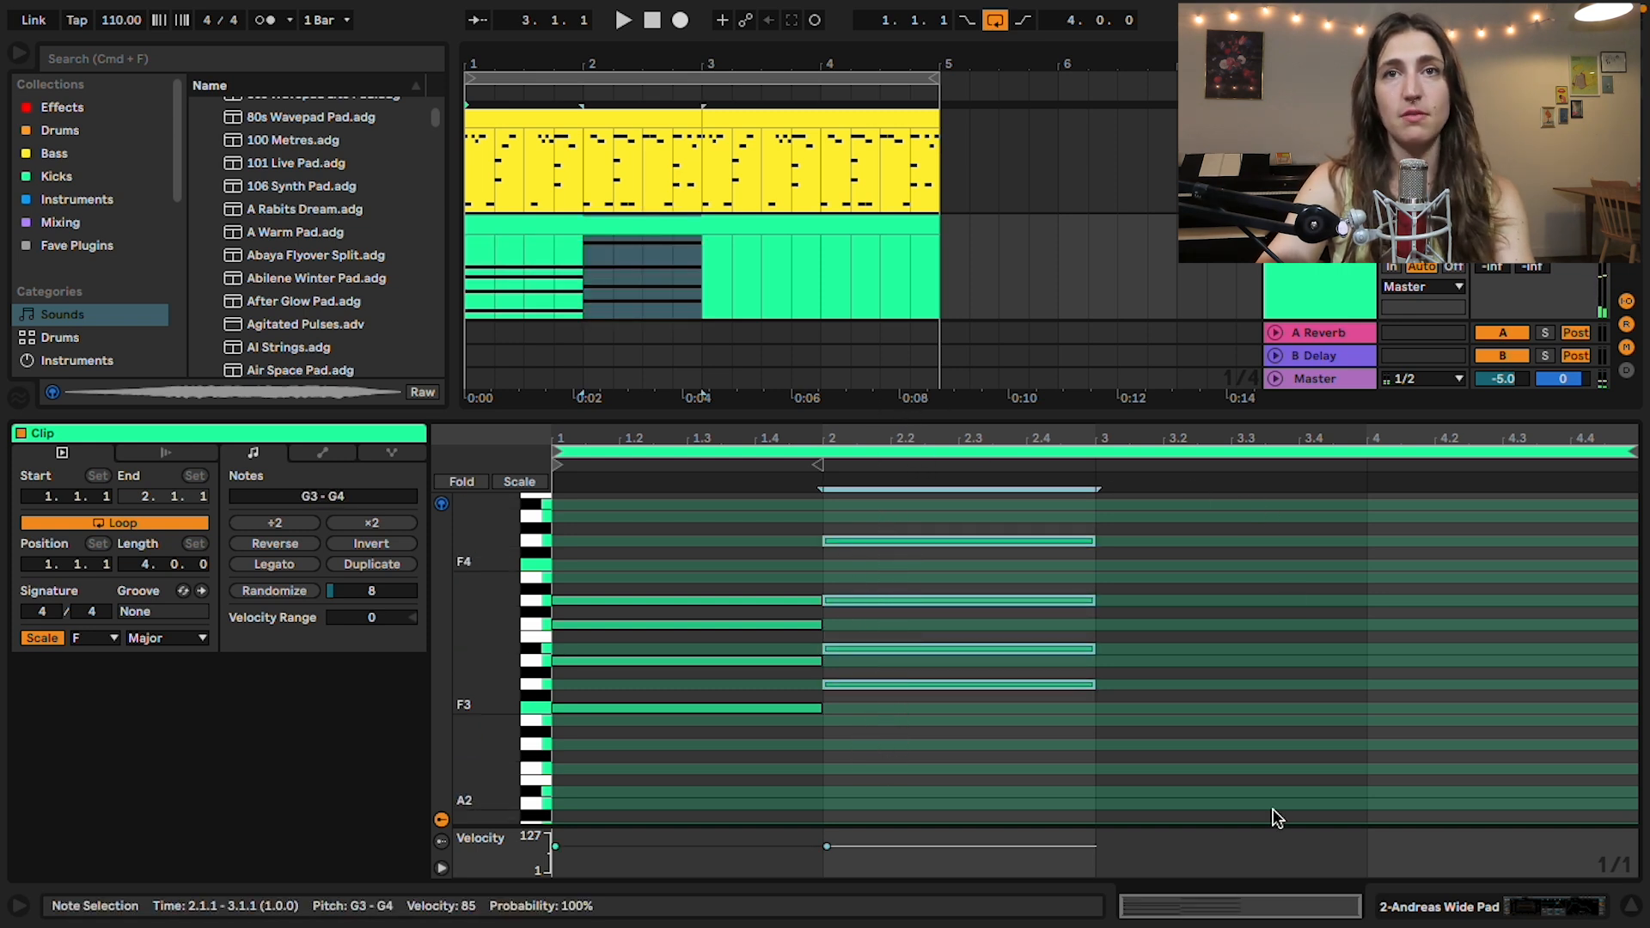
Step: Draw a one-bar chord of E3, G3, B♭3 and D4 in bar 3 and select its notes
key(b)
click(1155, 720)
click(1158, 684)
click(1151, 649)
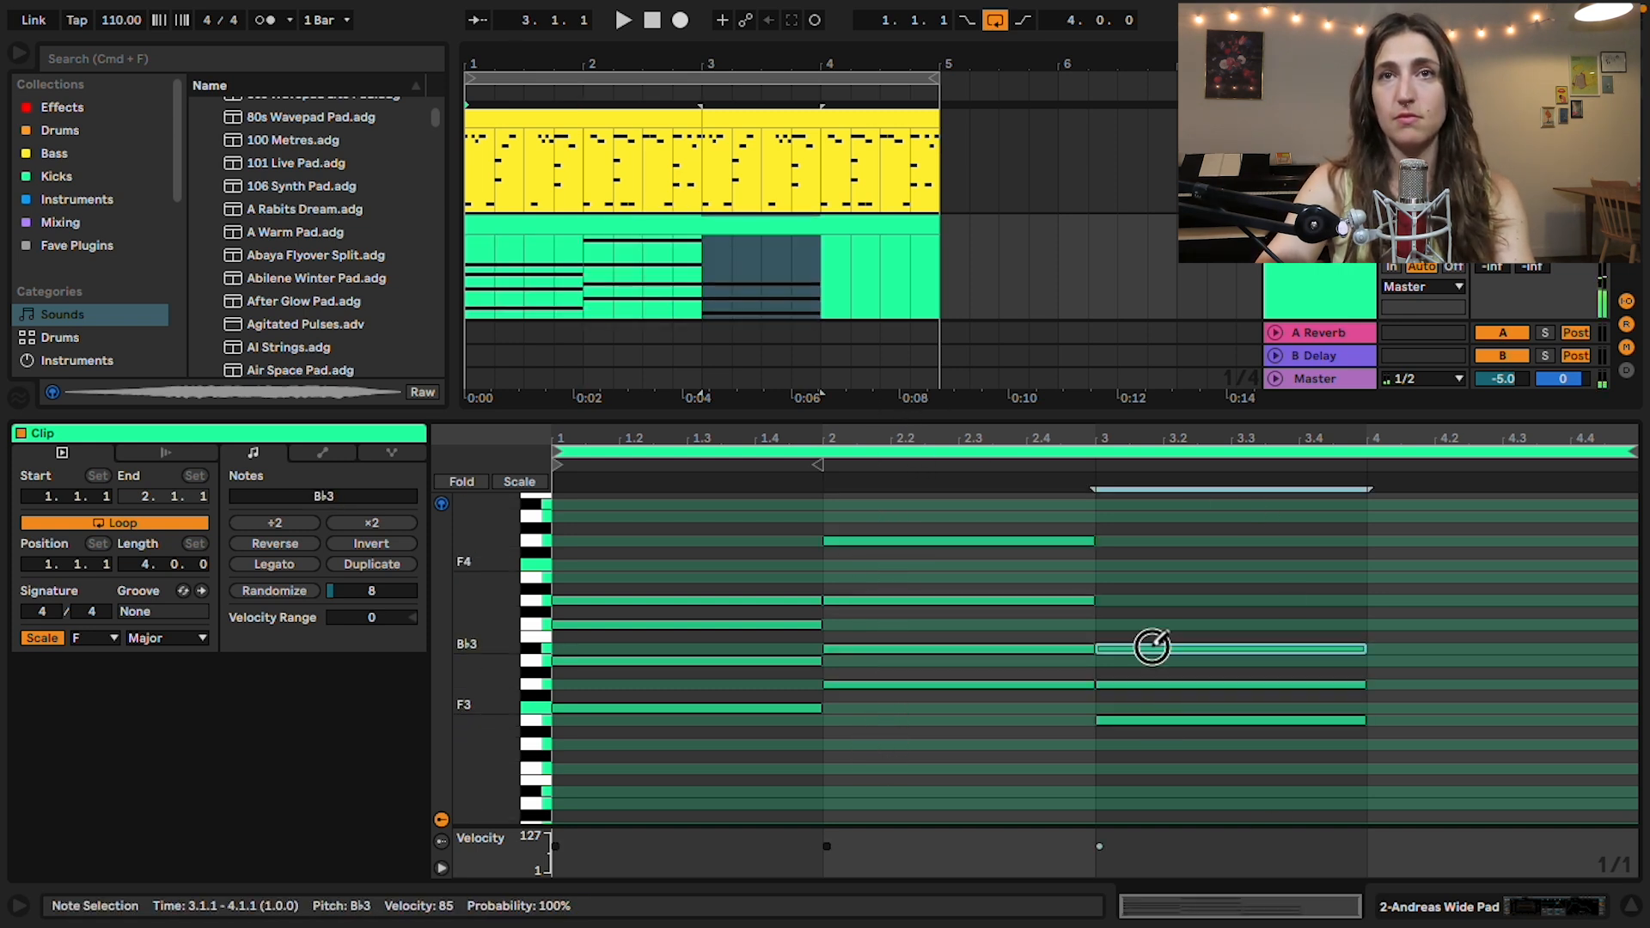
click(1153, 599)
key(b)
drag(1170, 756, 1167, 514)
key(b)
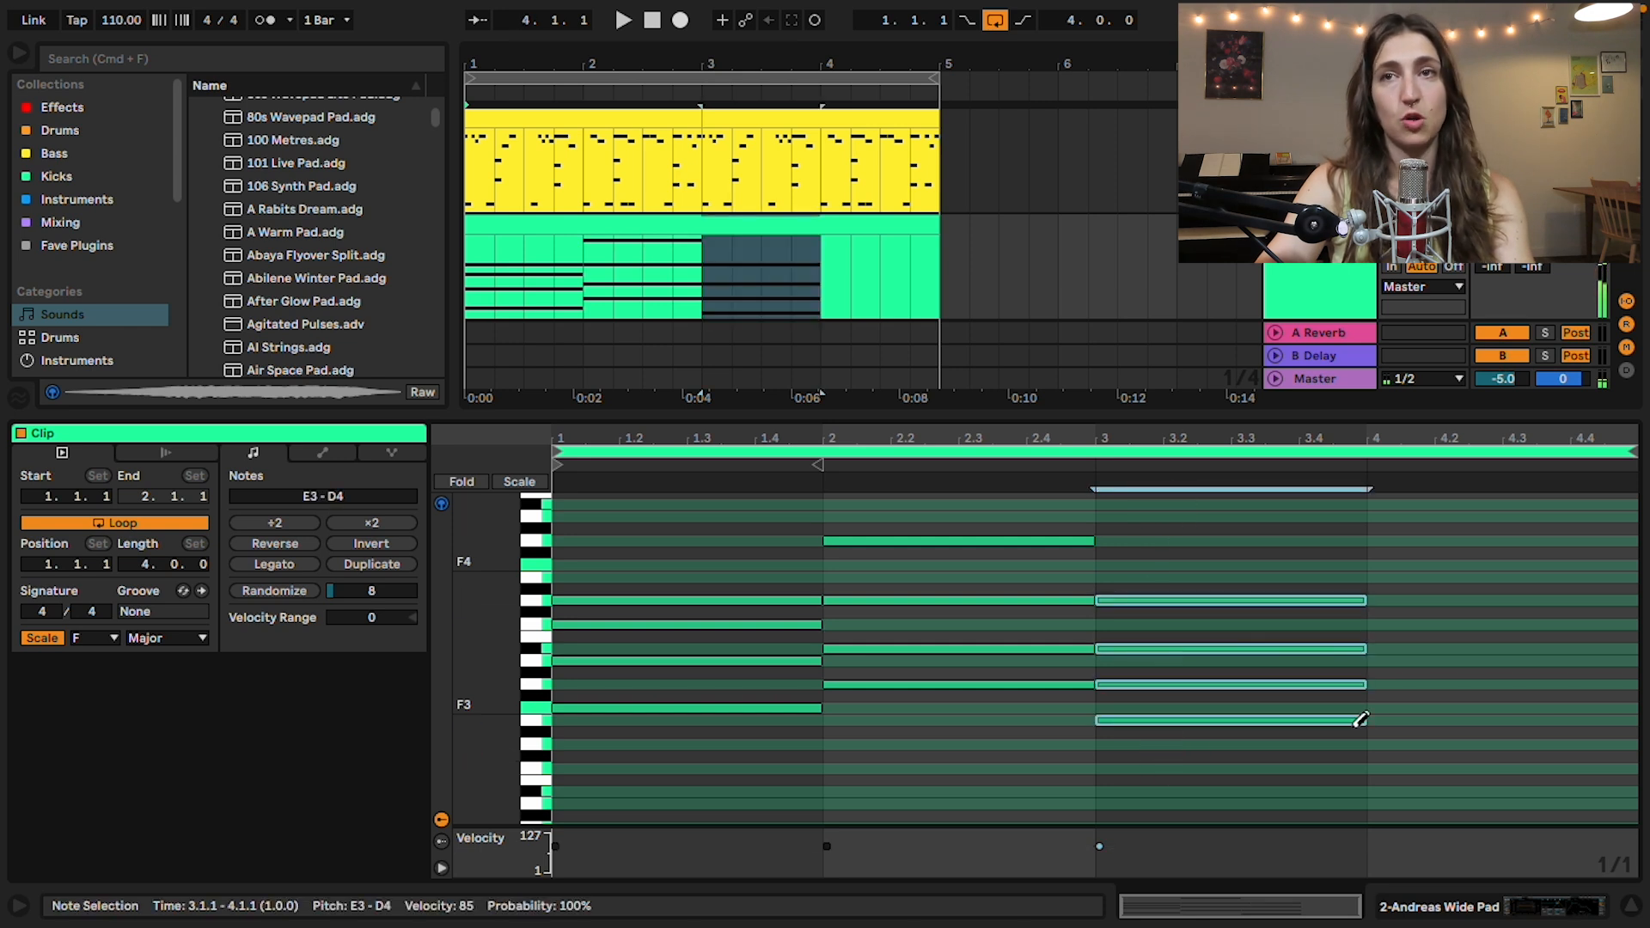
Step: Draw a one-bar chord of C3, F3, A3 and C4 in bar 4 of the pad clip
click(1395, 767)
click(1397, 708)
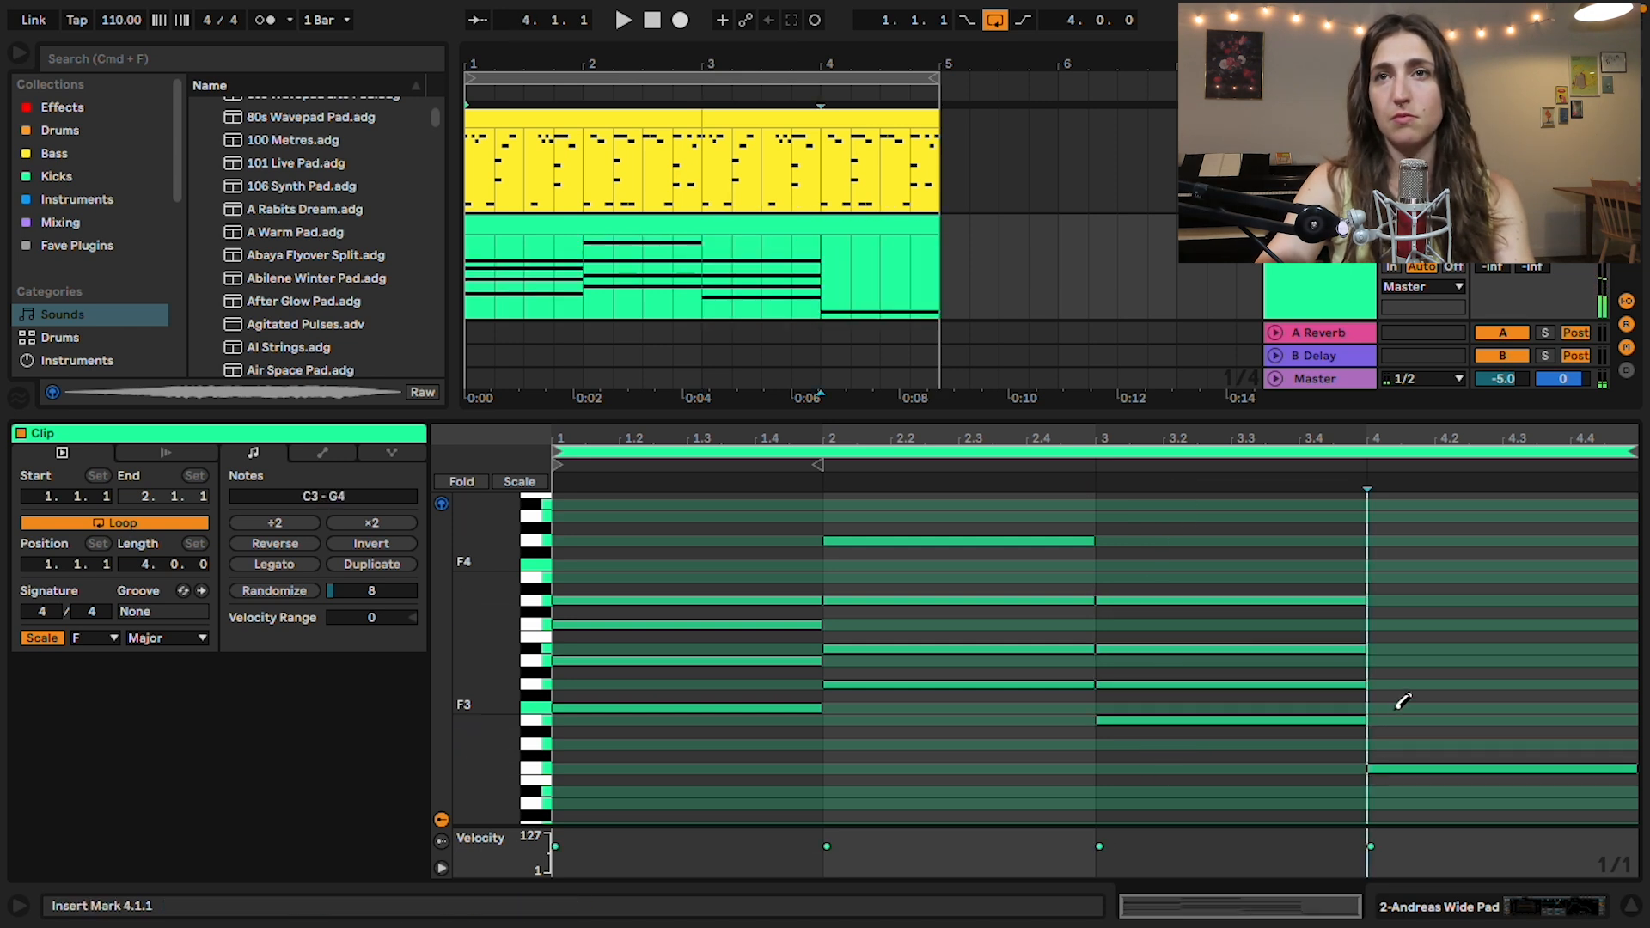
click(1397, 660)
click(1399, 625)
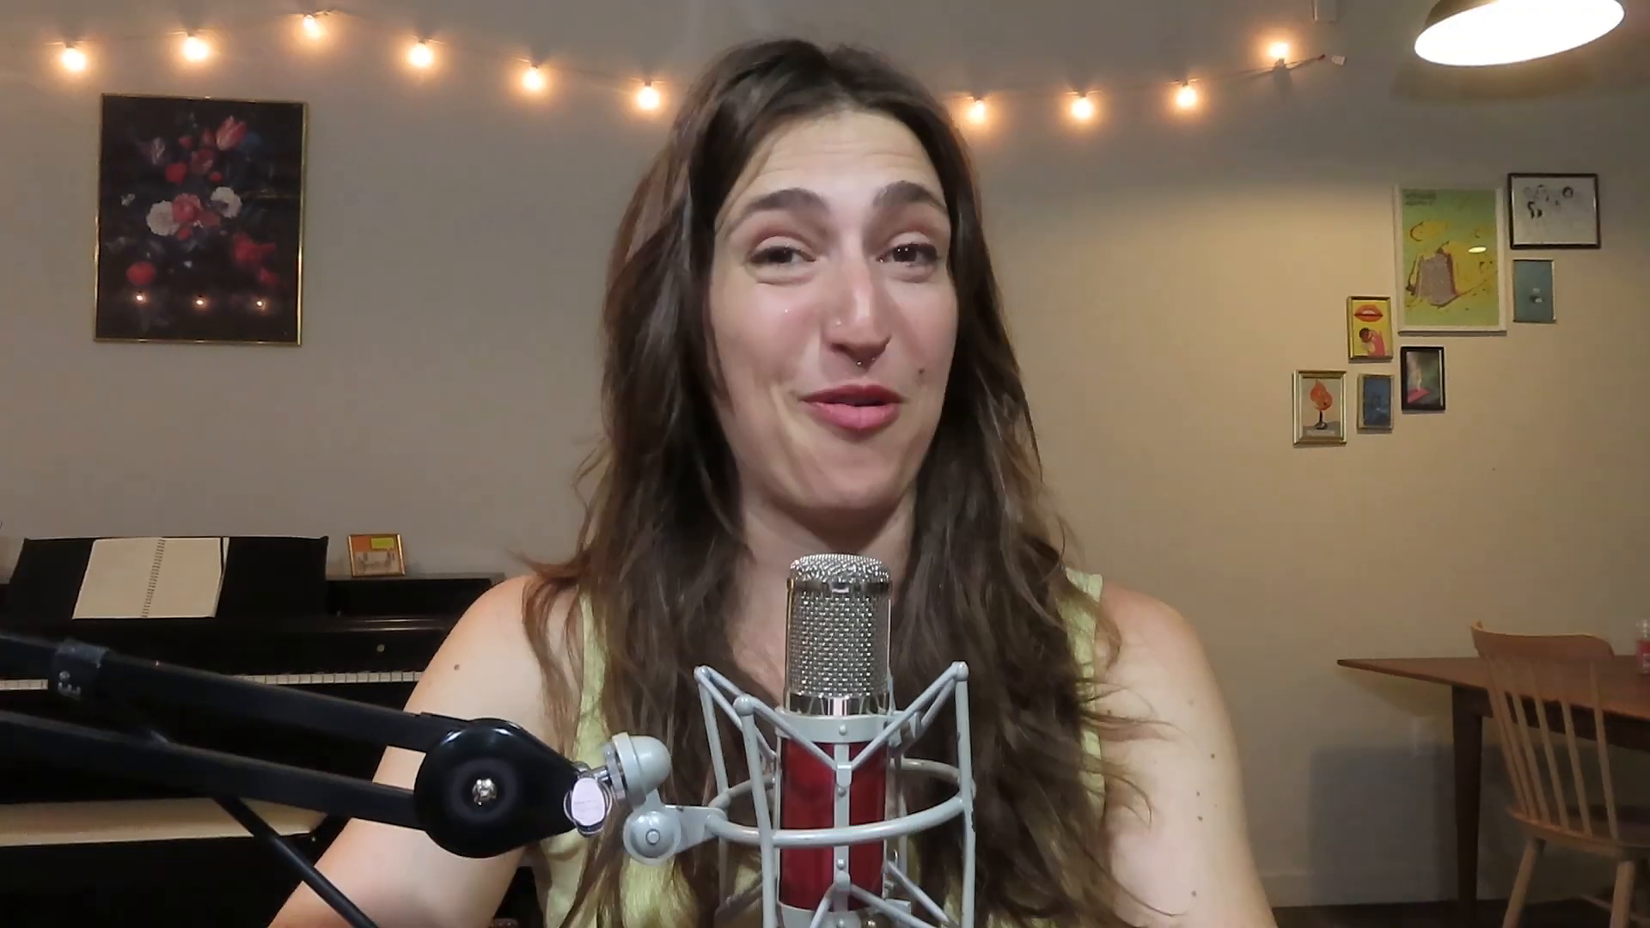
Step: Shape the pad's amp envelope to a 646 ms attack and a 1.61 s release, checking it in playback
key(space)
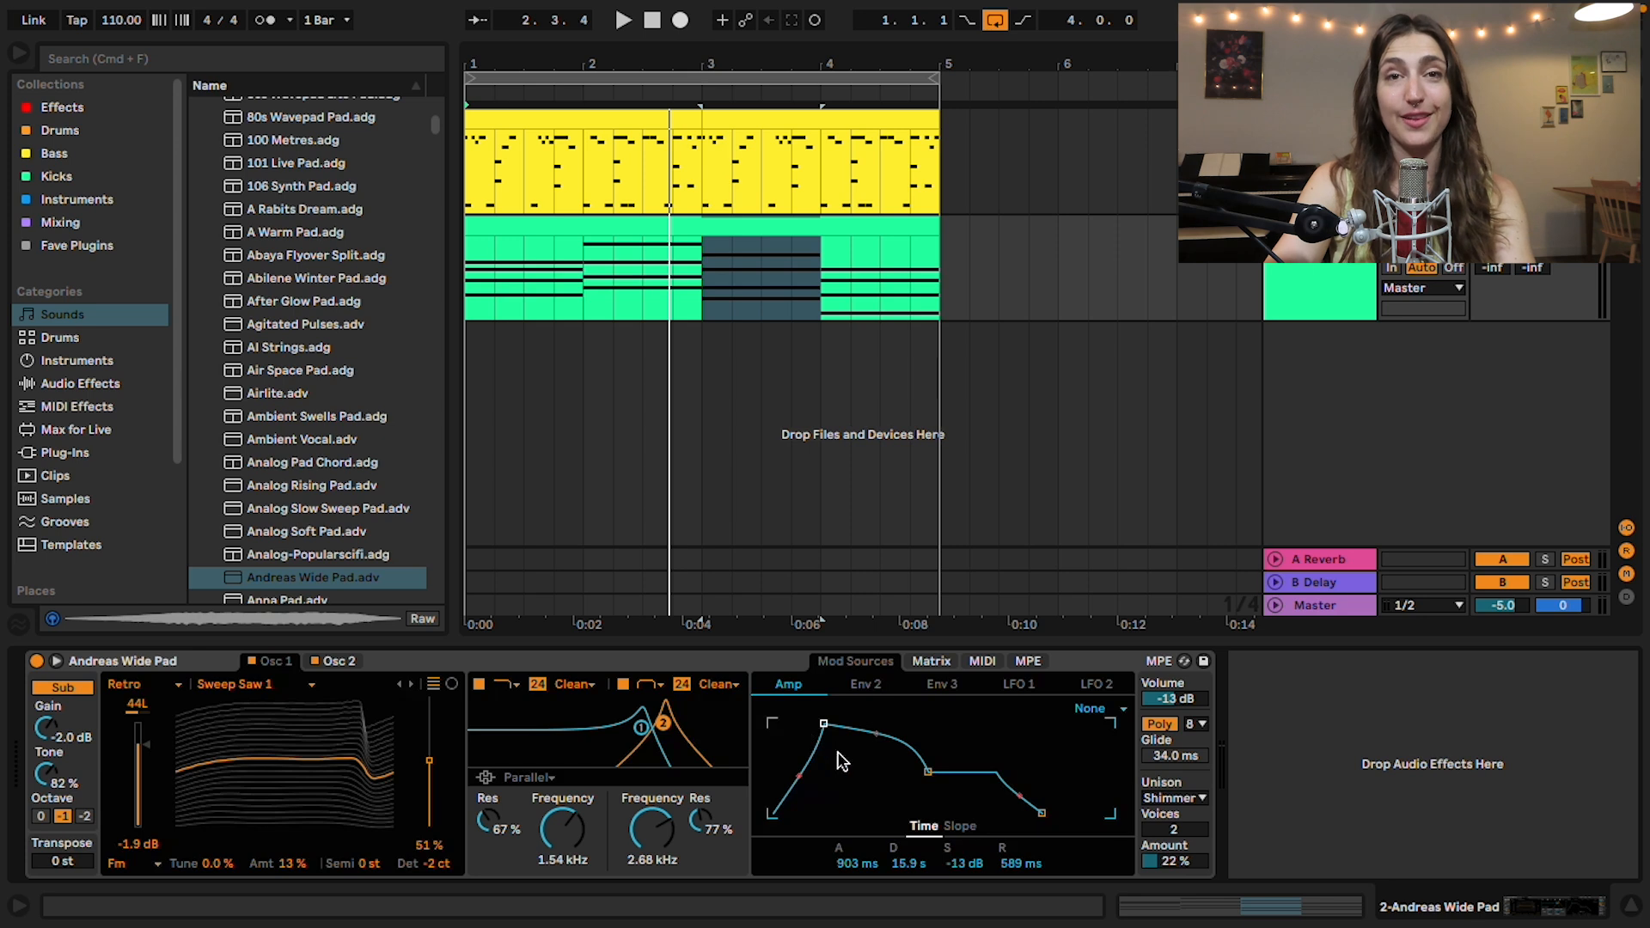
drag(842, 864, 840, 854)
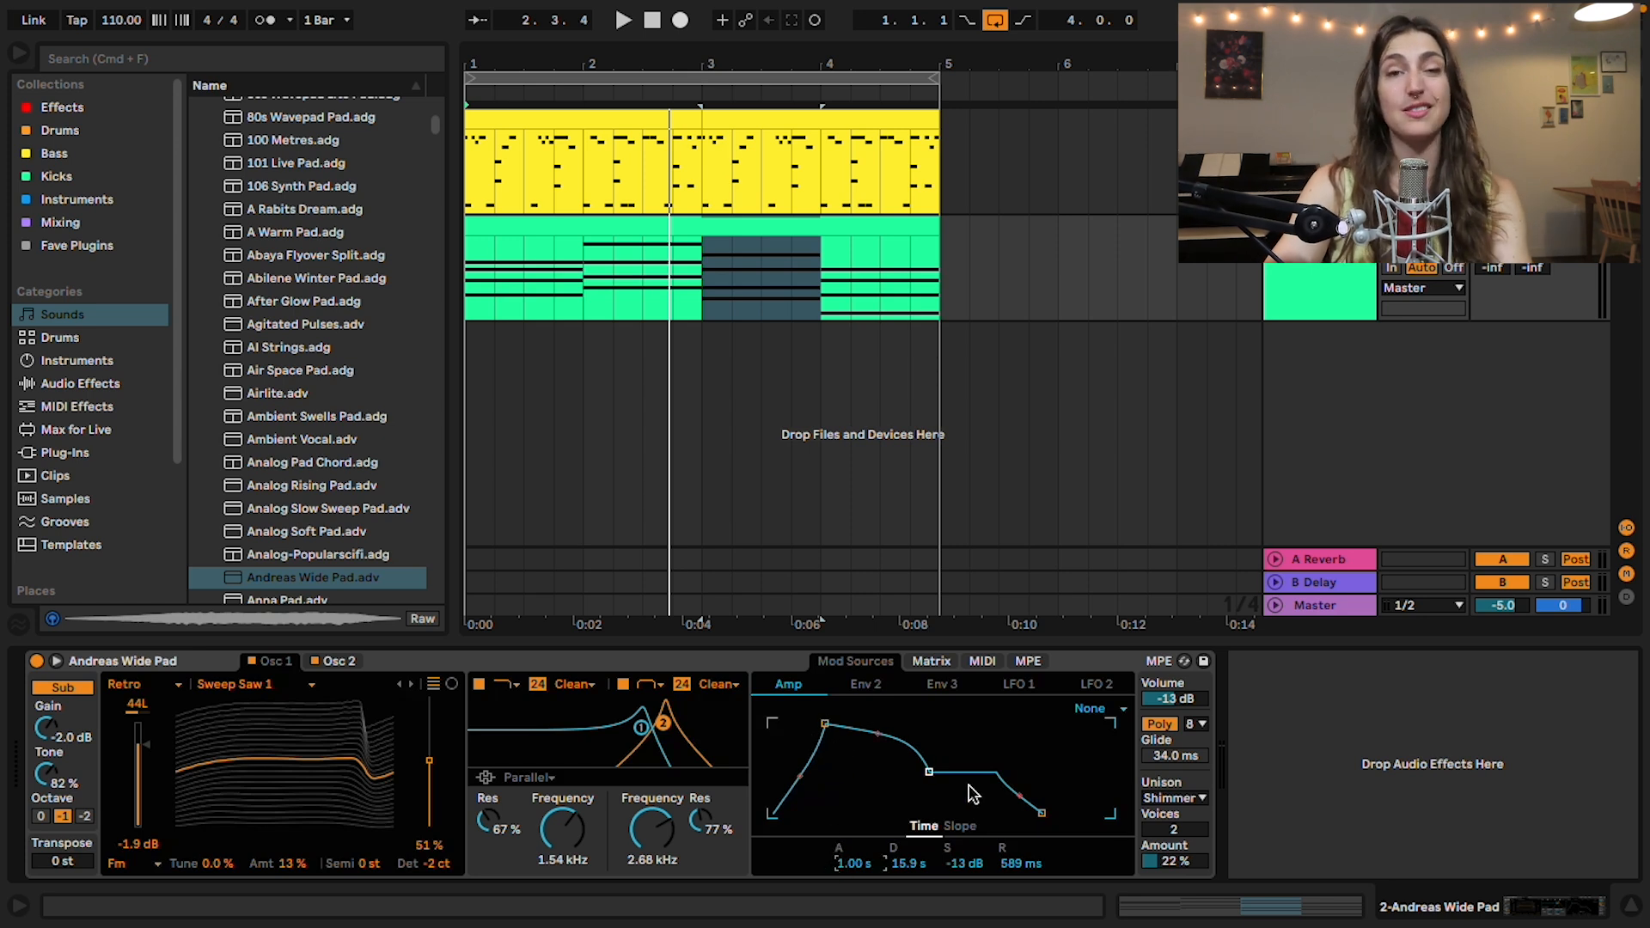
drag(814, 723, 821, 723)
key(space)
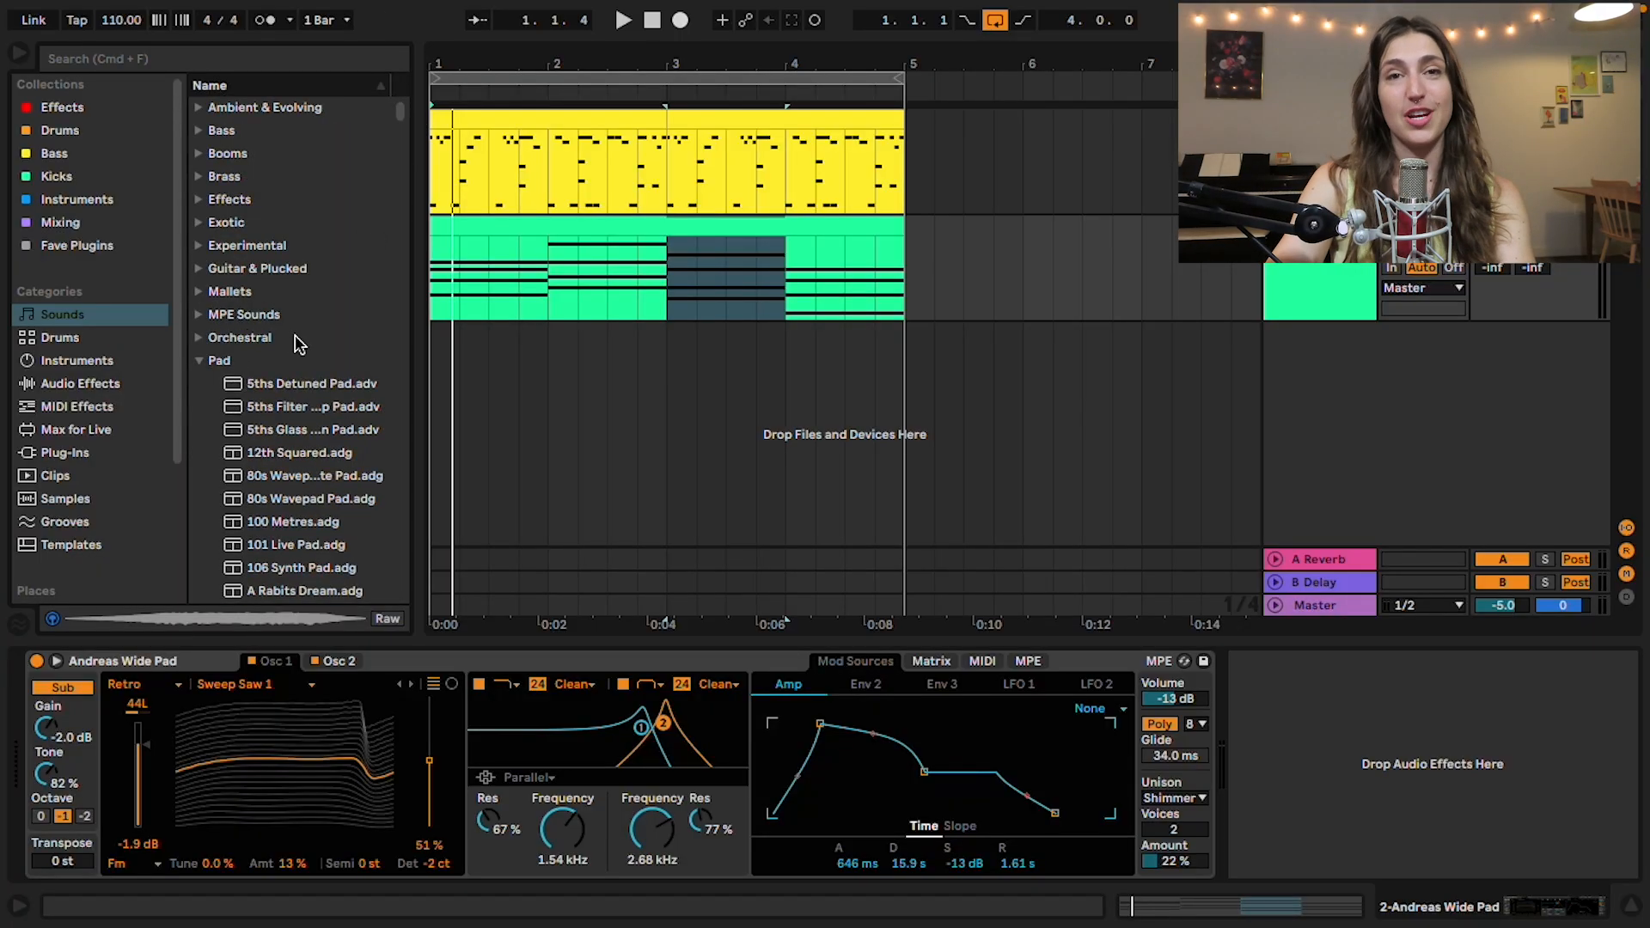
Step: Find the Compressor among the audio effects and add it after the pad instrument
click(77, 361)
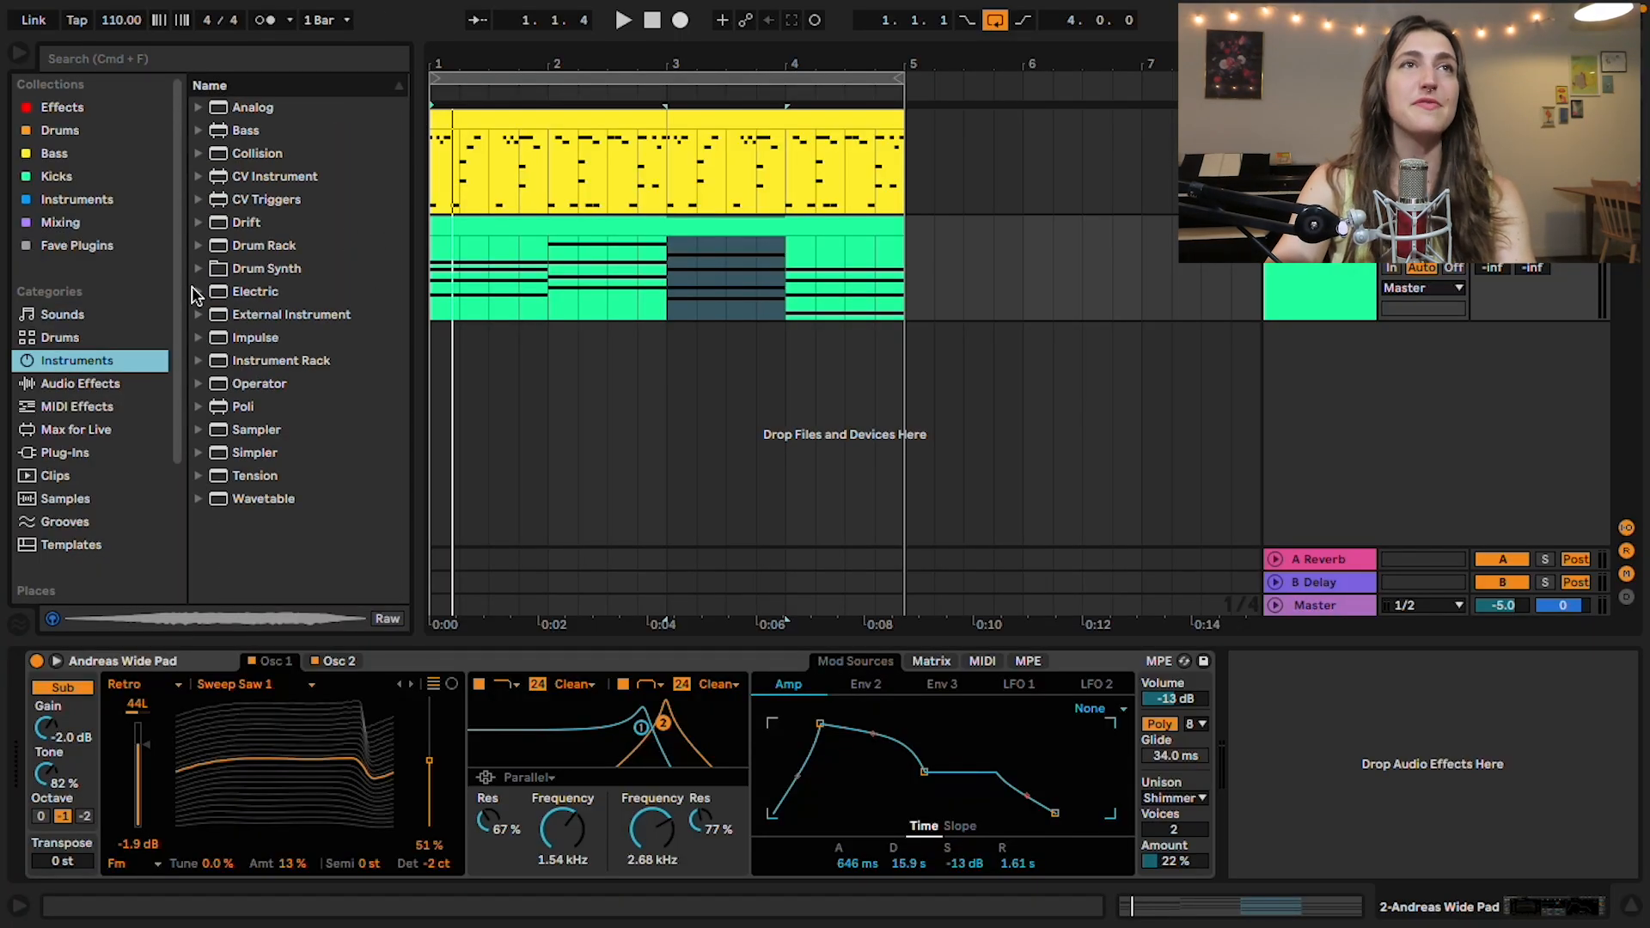
click(81, 385)
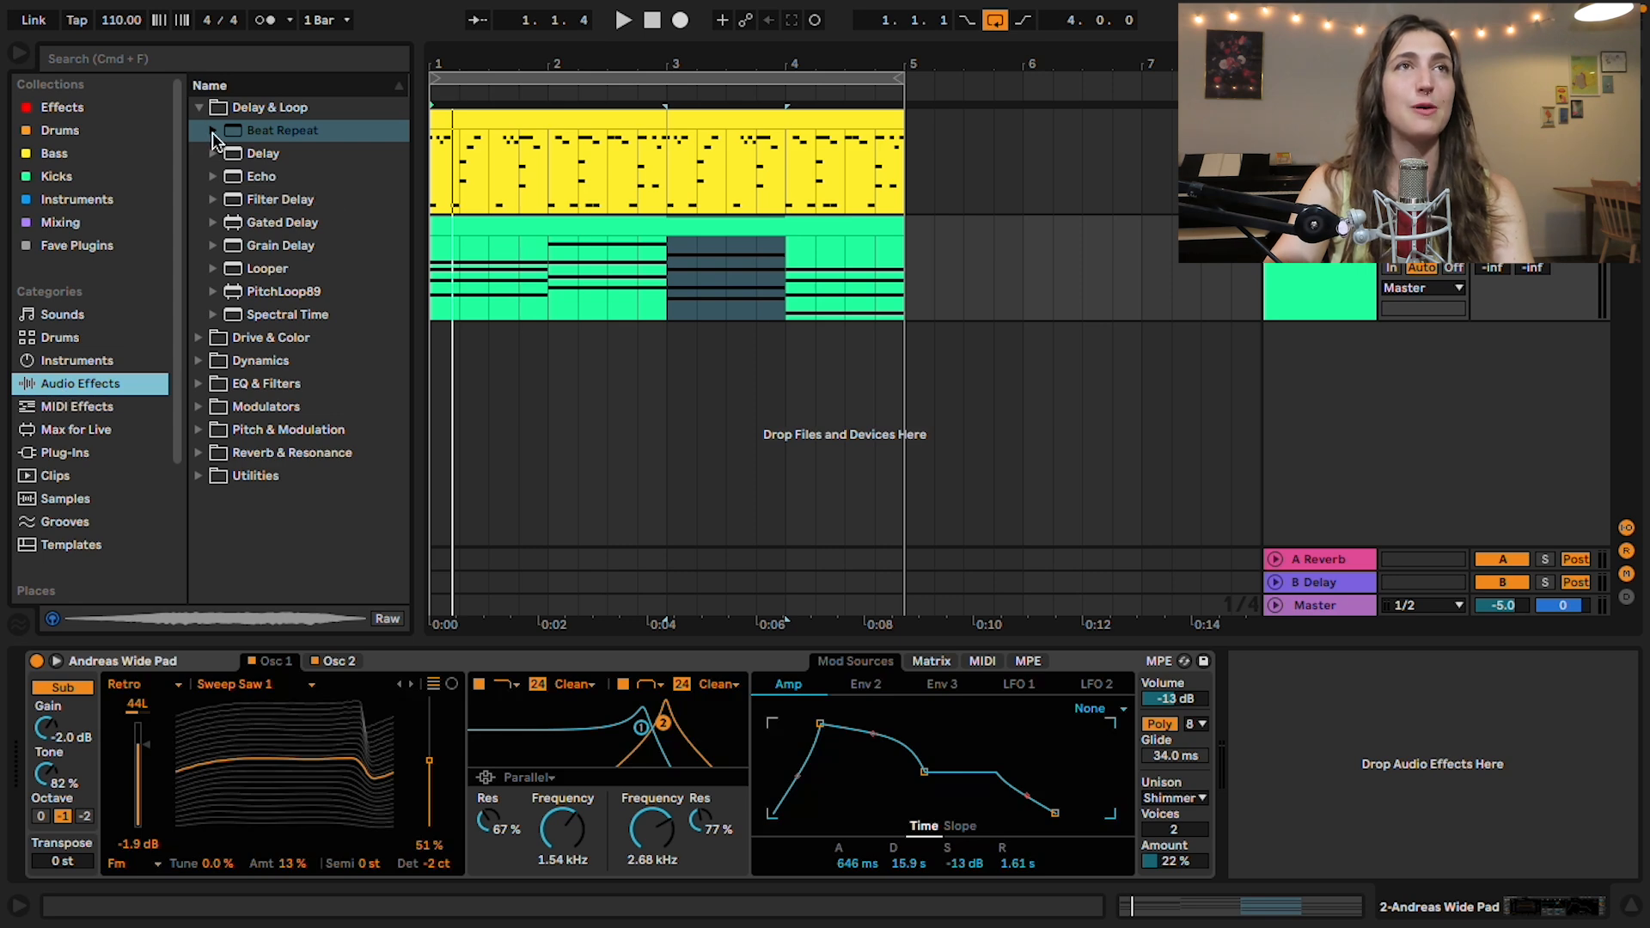
click(198, 107)
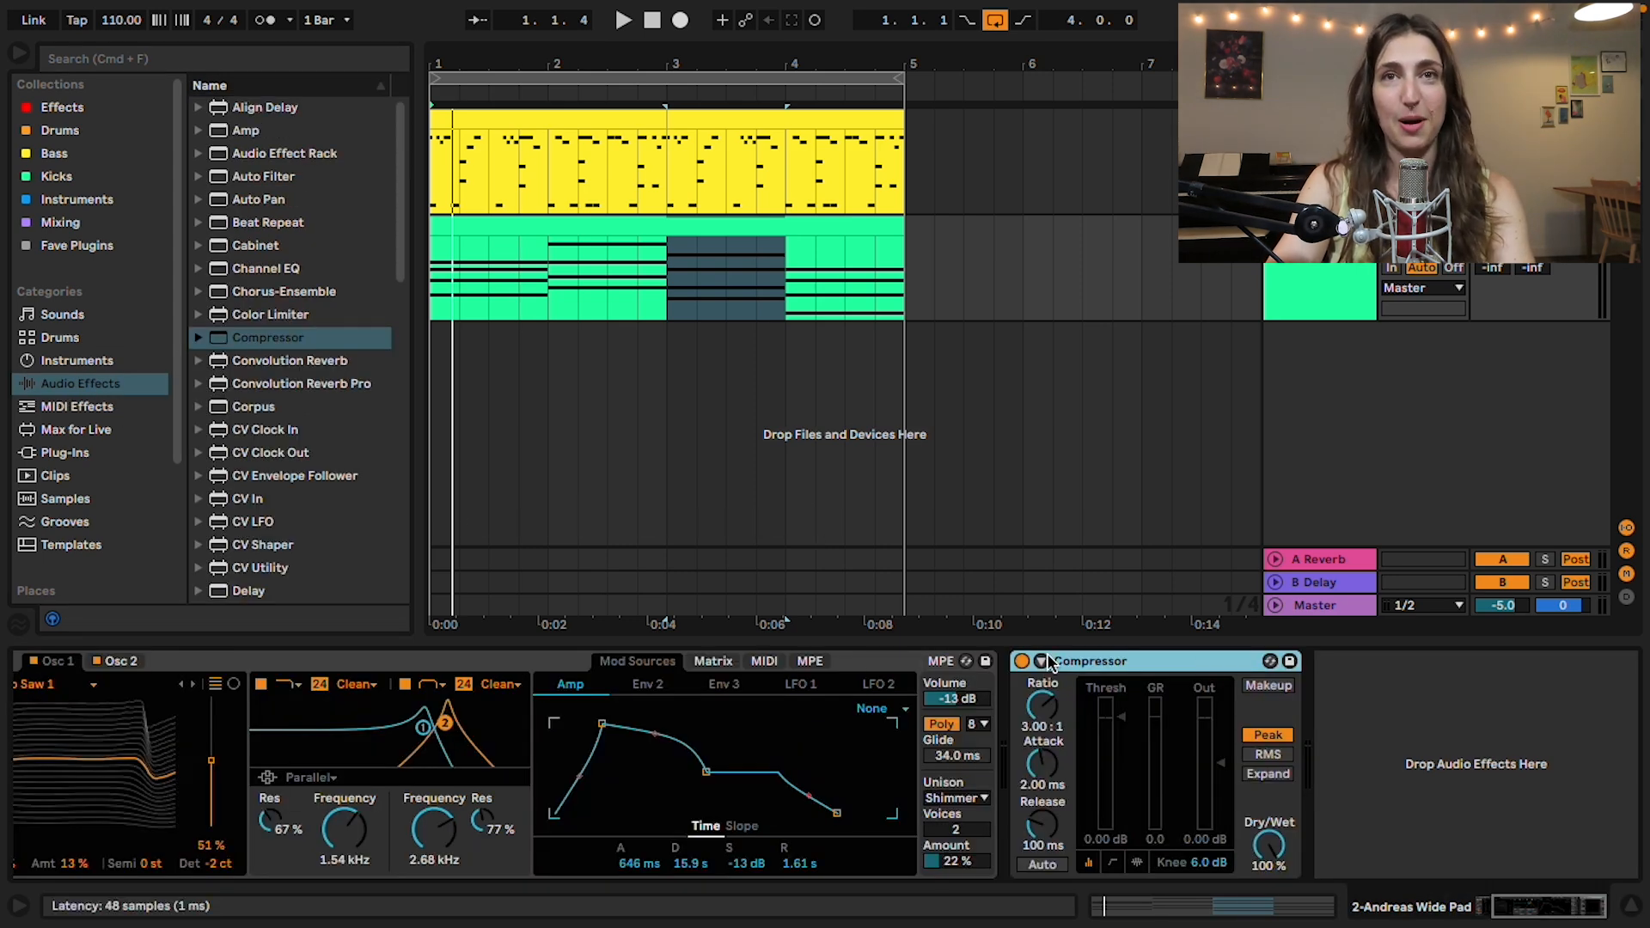
Step: Enable the Compressor's sidechain with 1-Drum Rack as source, tapped at 00DB Kick Nice clonk | Post FX
click(1044, 663)
click(1061, 685)
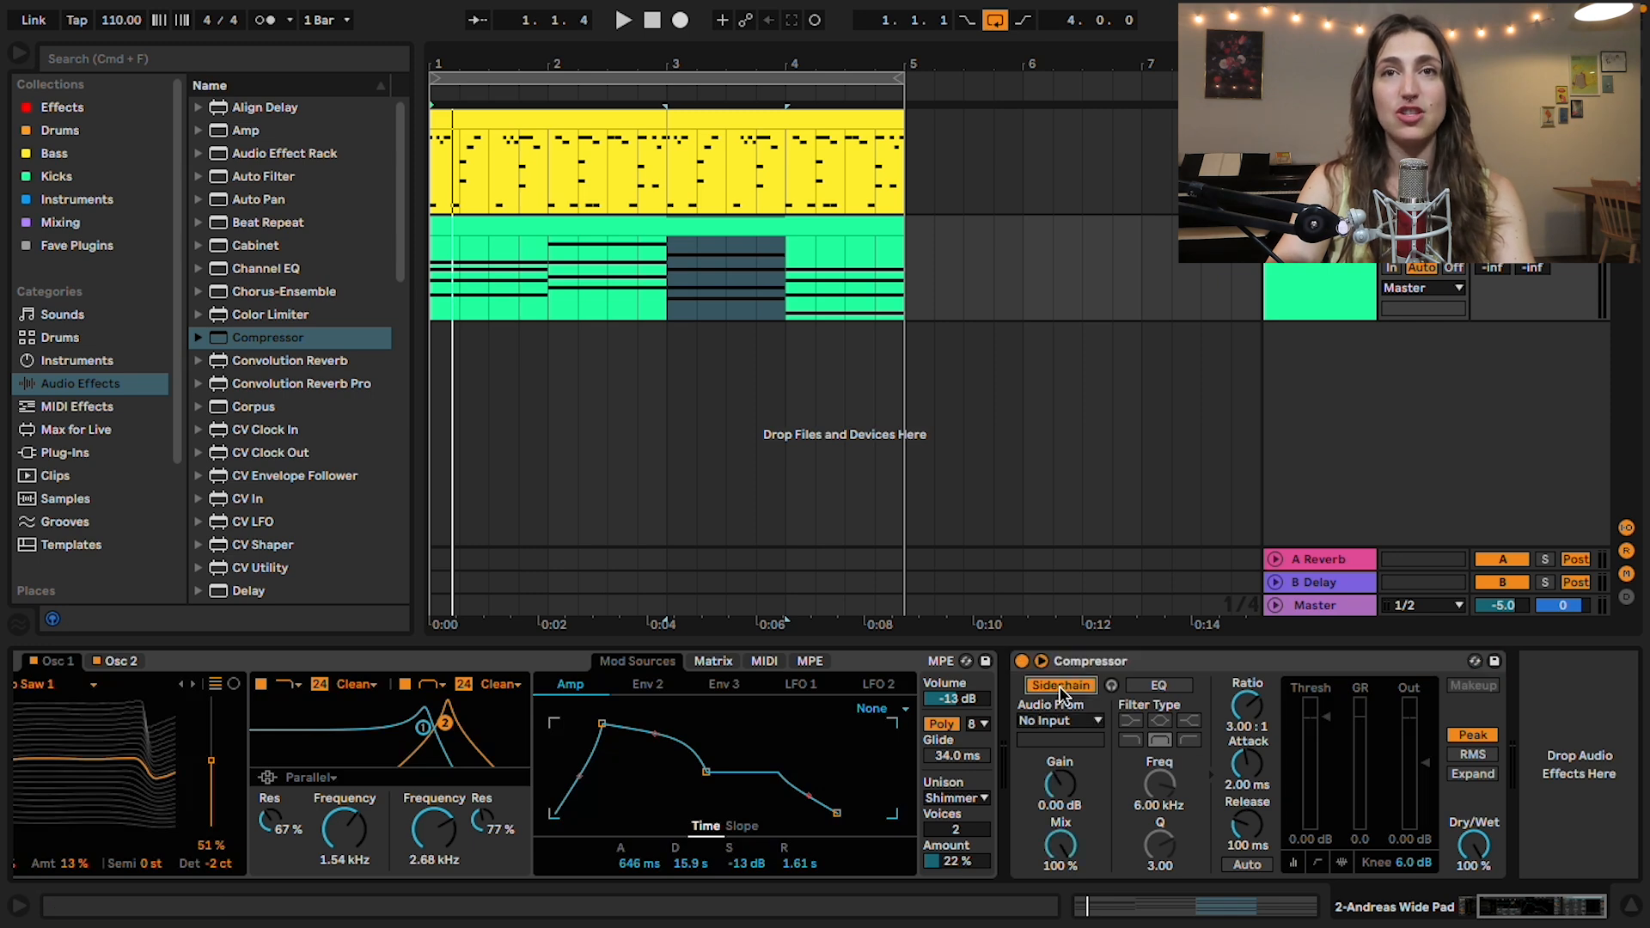
click(1051, 727)
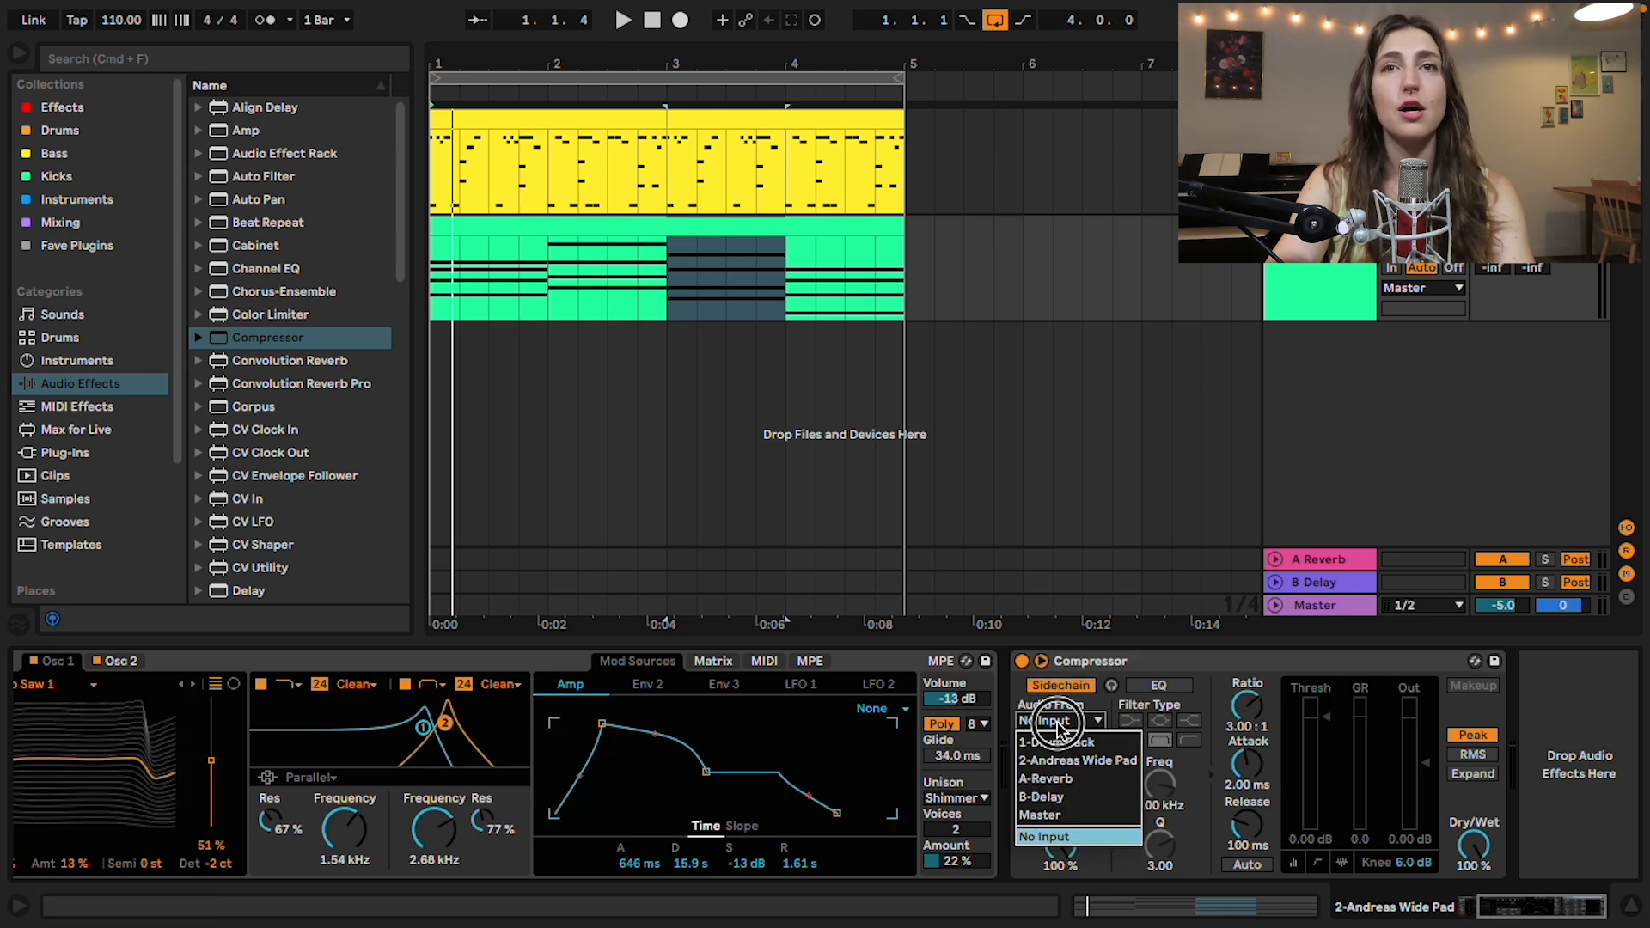
click(1067, 732)
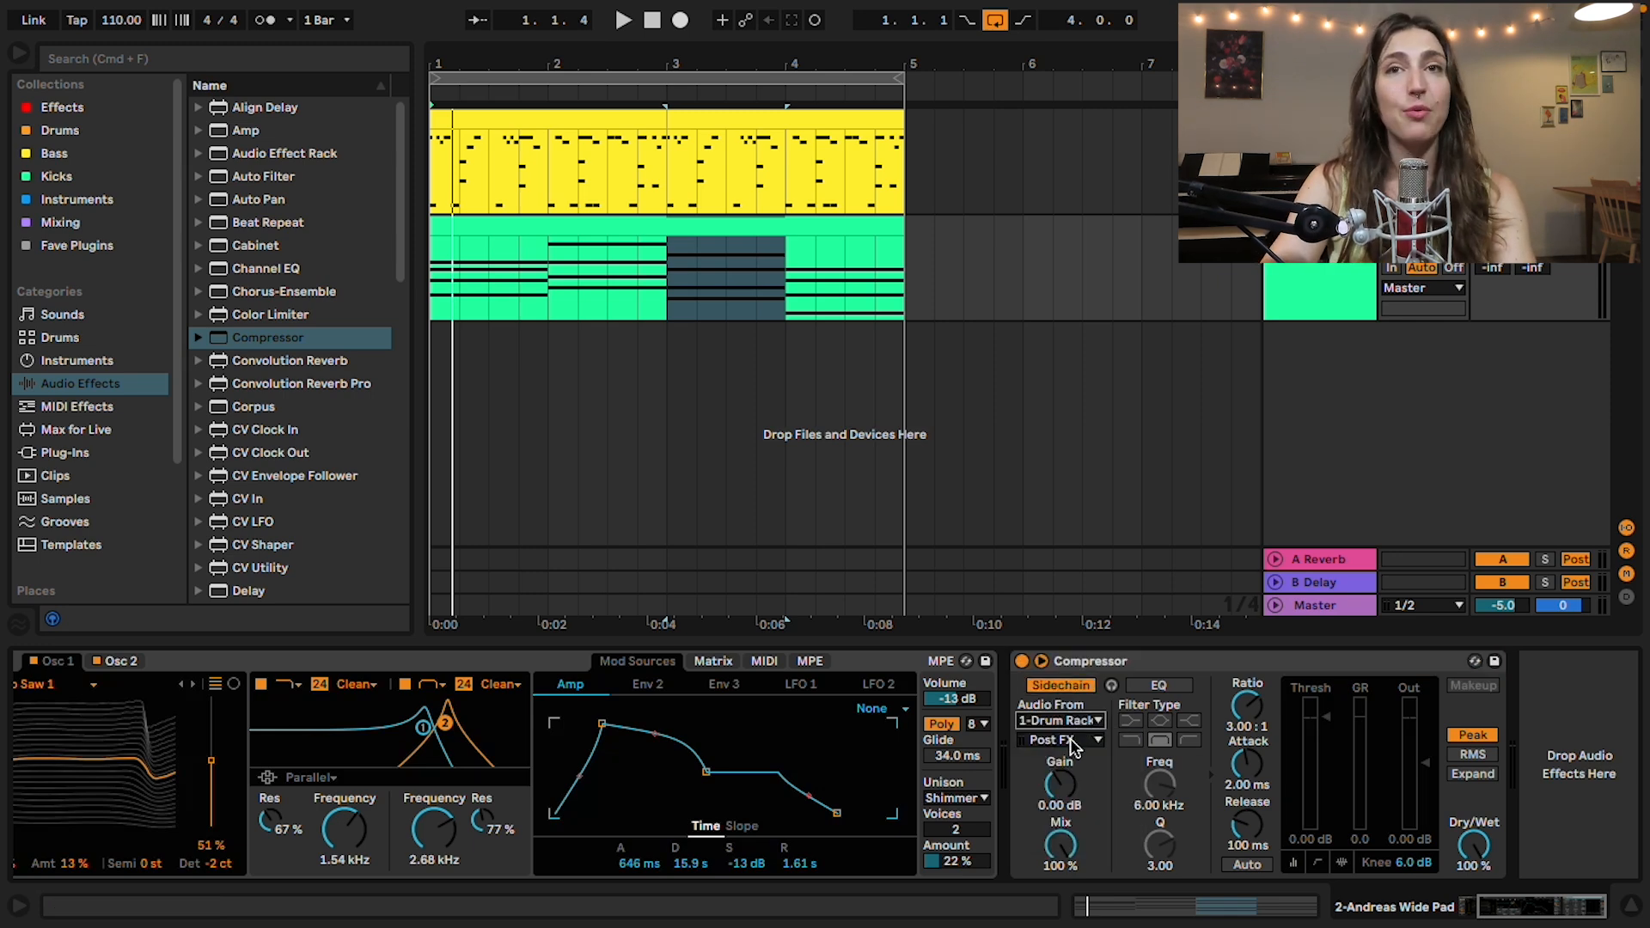
click(1071, 740)
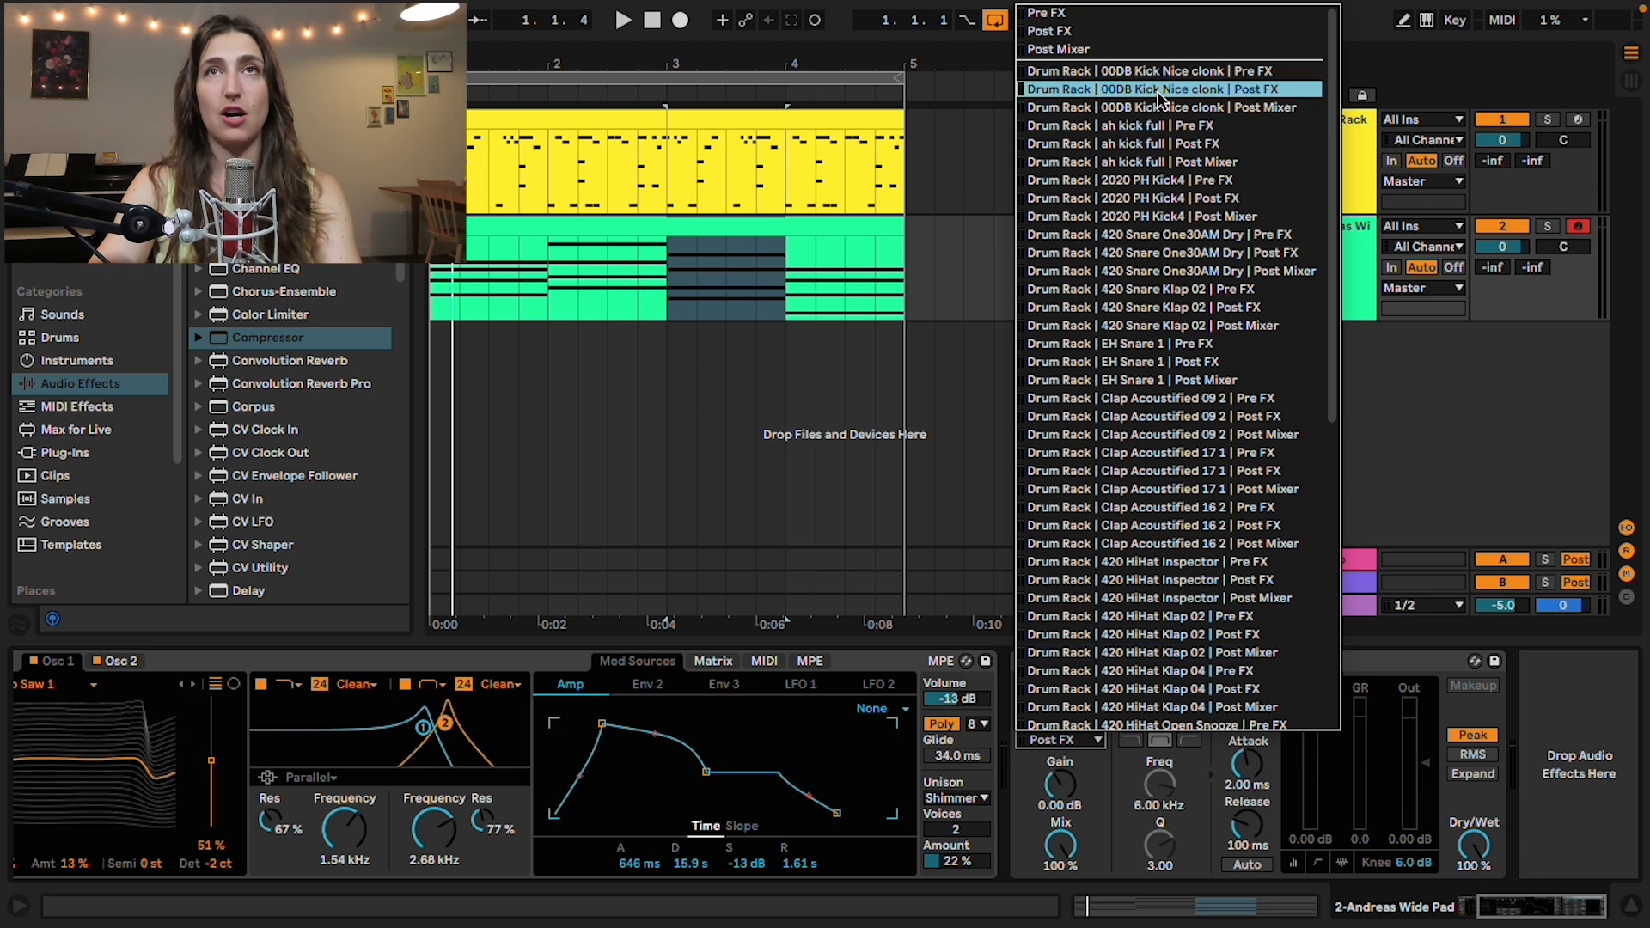
click(1241, 90)
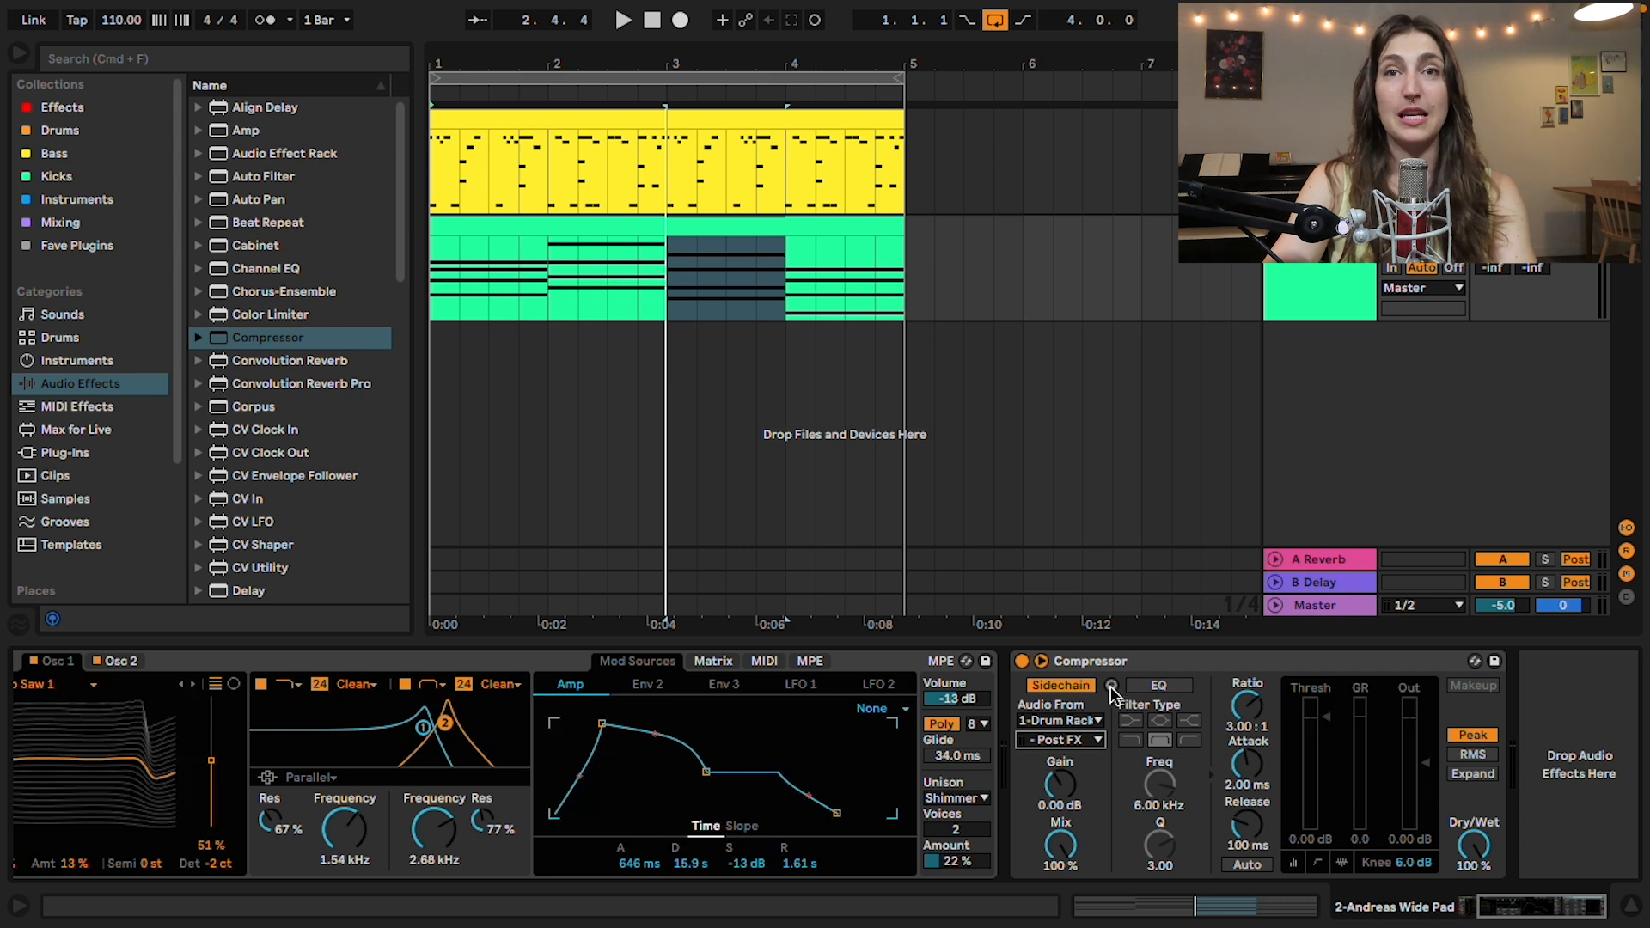
Step: Audition the Compressor's sidechain signal in playback and lower the threshold to -27.2 dB
click(1111, 685)
key(space)
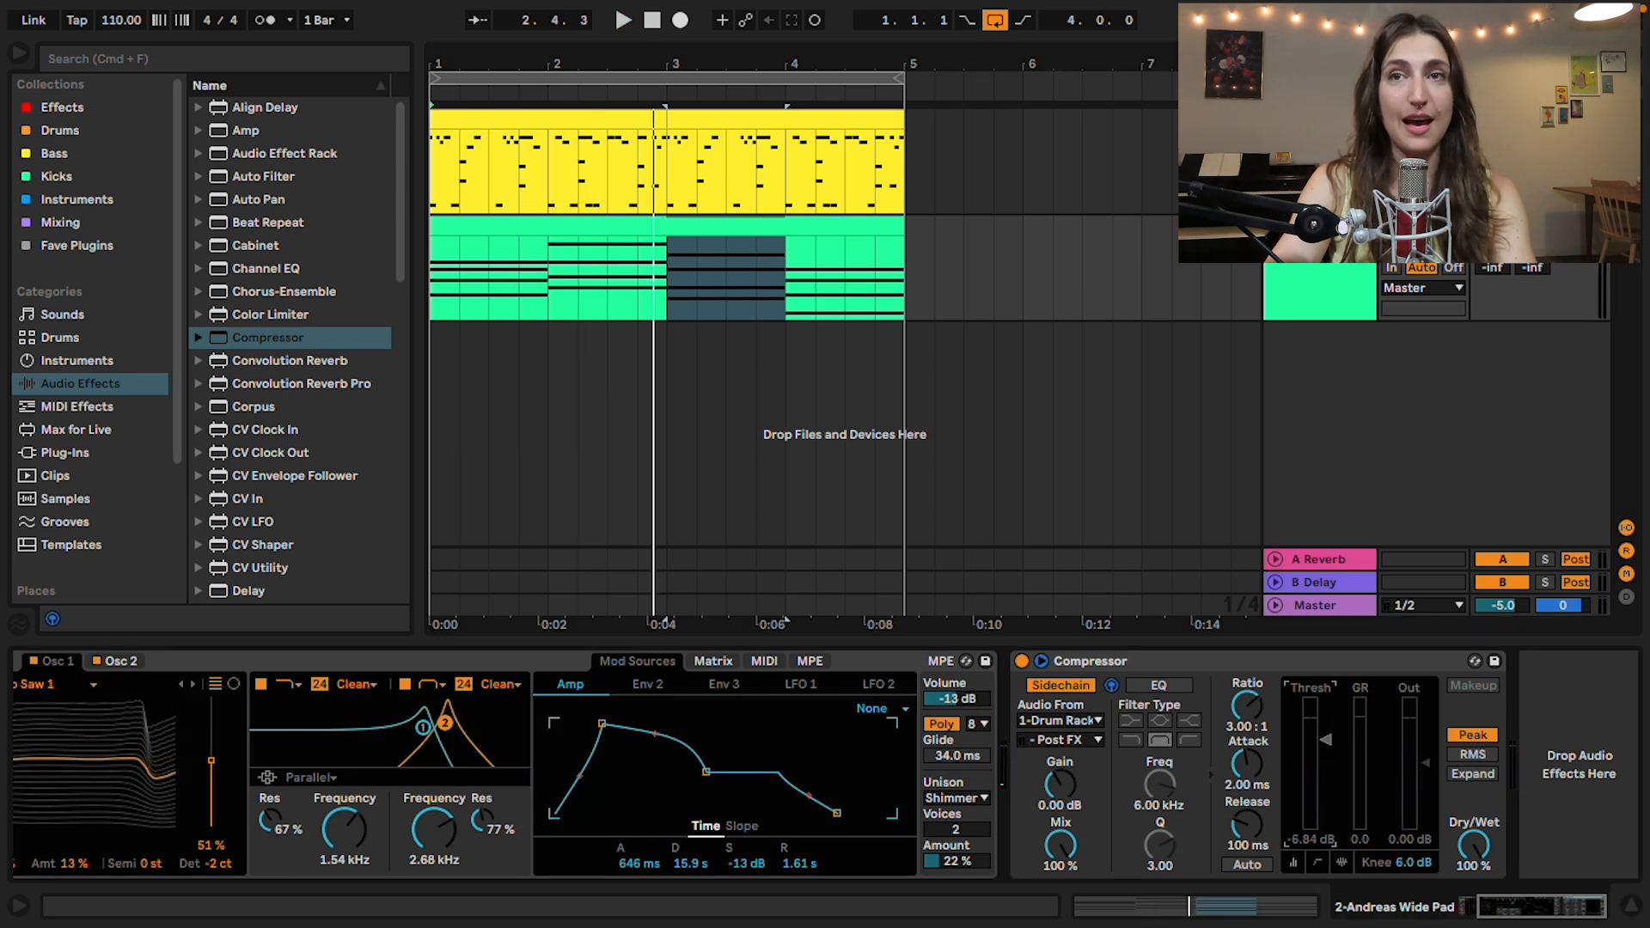
drag(1328, 750, 1332, 771)
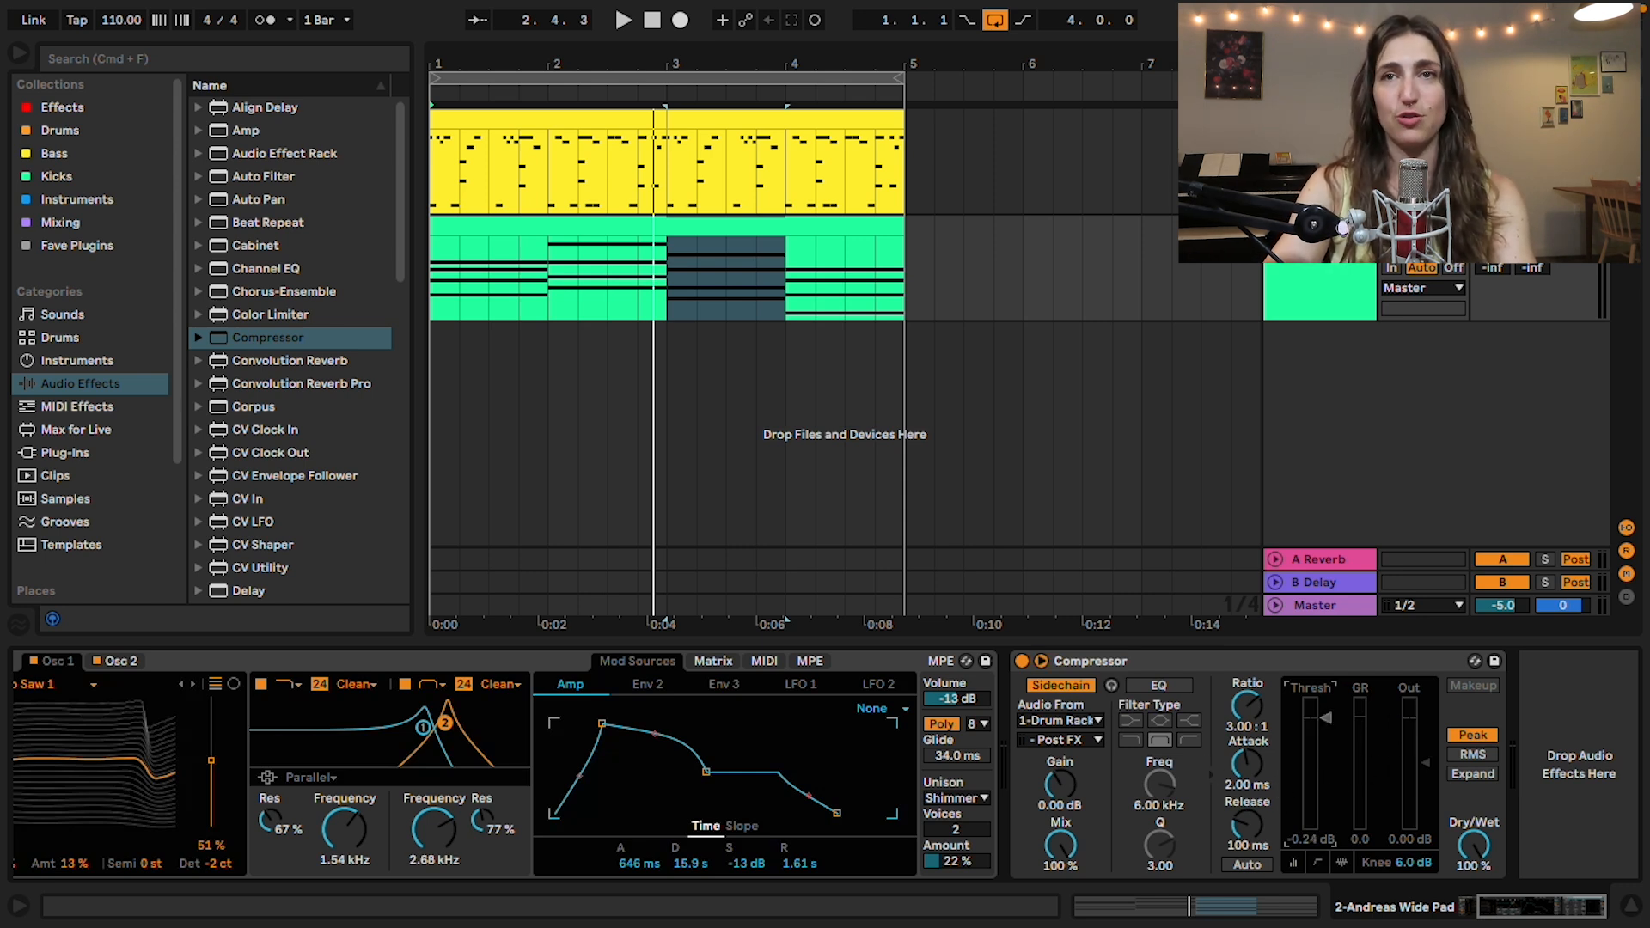
key(space)
drag(1326, 785, 1326, 794)
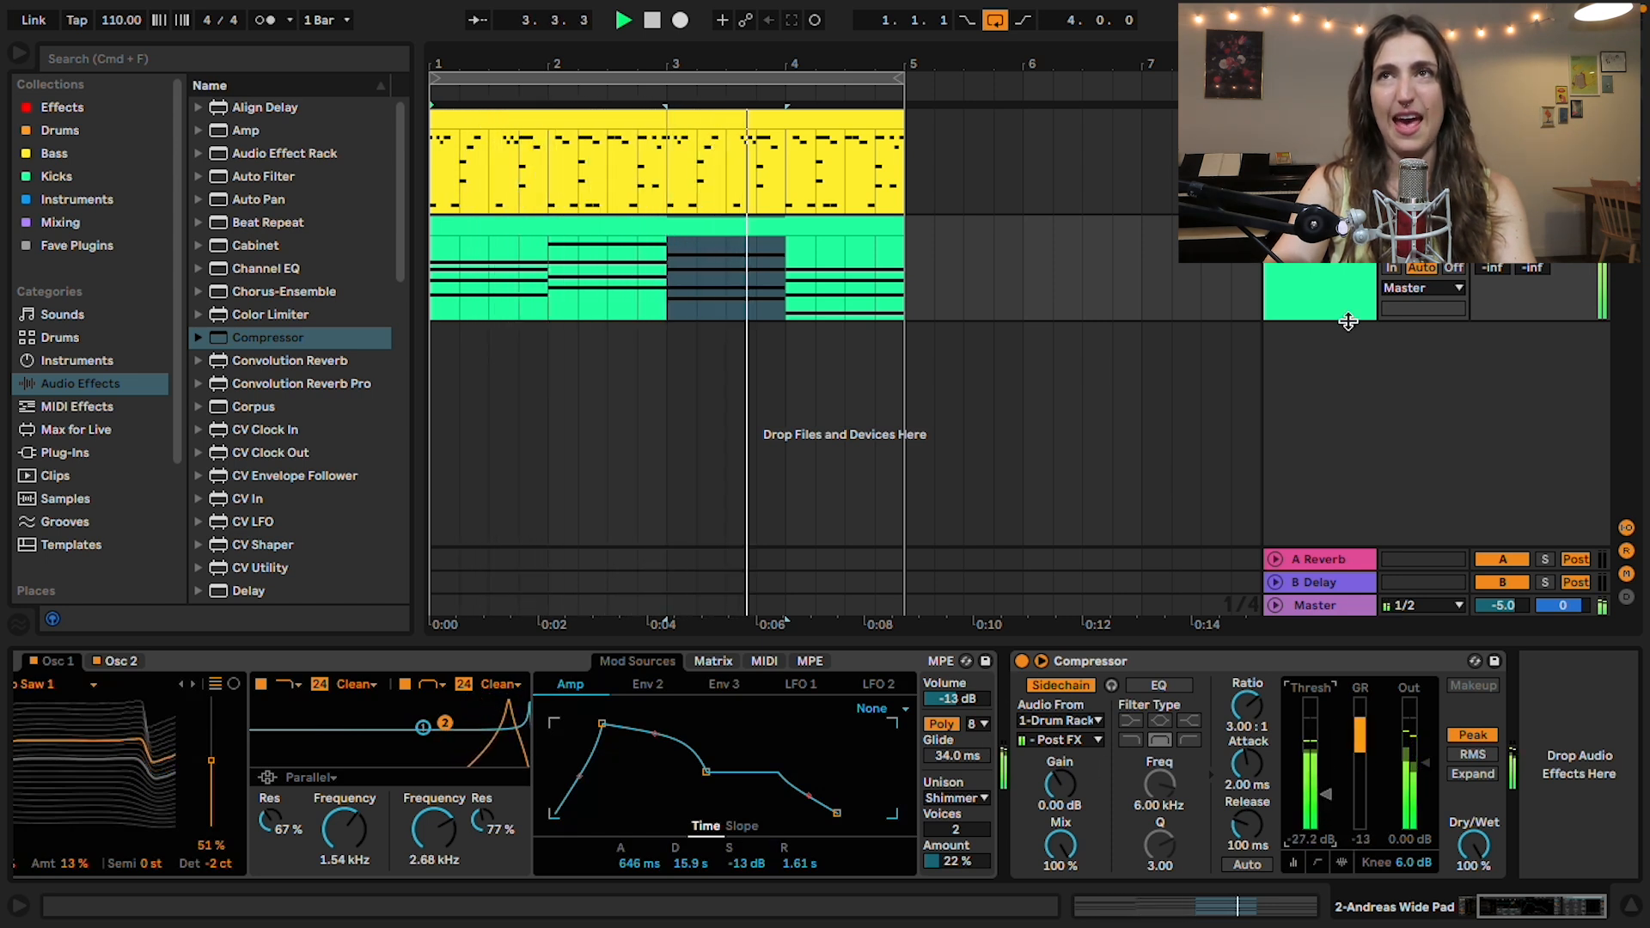
Step: Set the Compressor's output gain to 2 dB and listen to the ducked pad in the loop
click(1410, 843)
text(2)
key(Return)
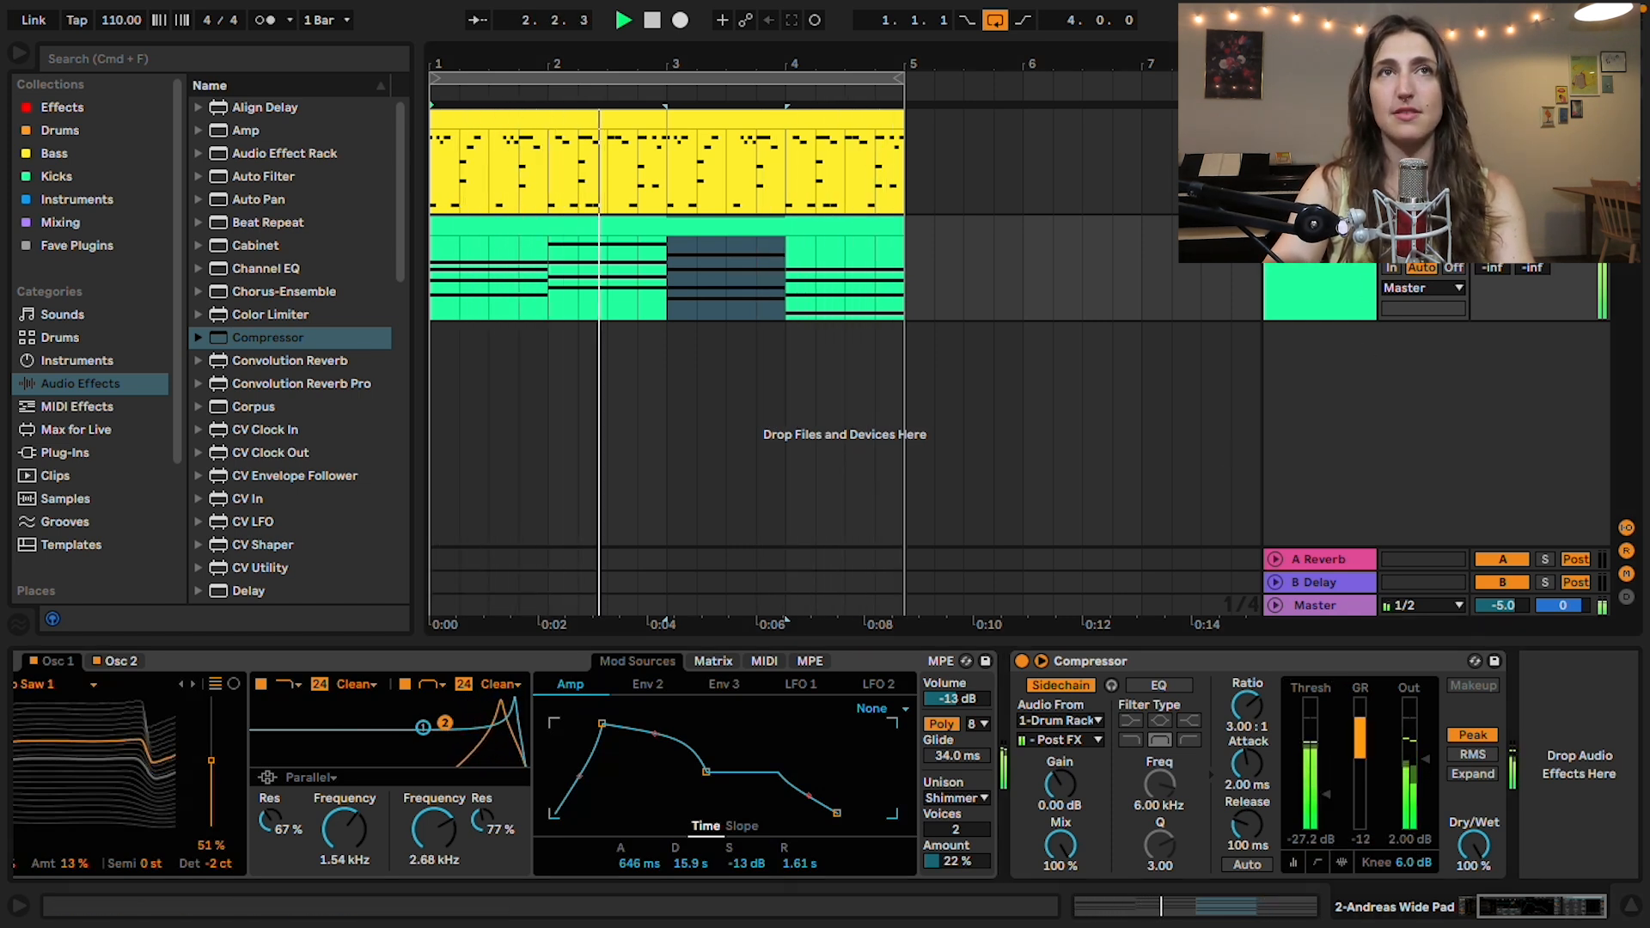
click(1064, 391)
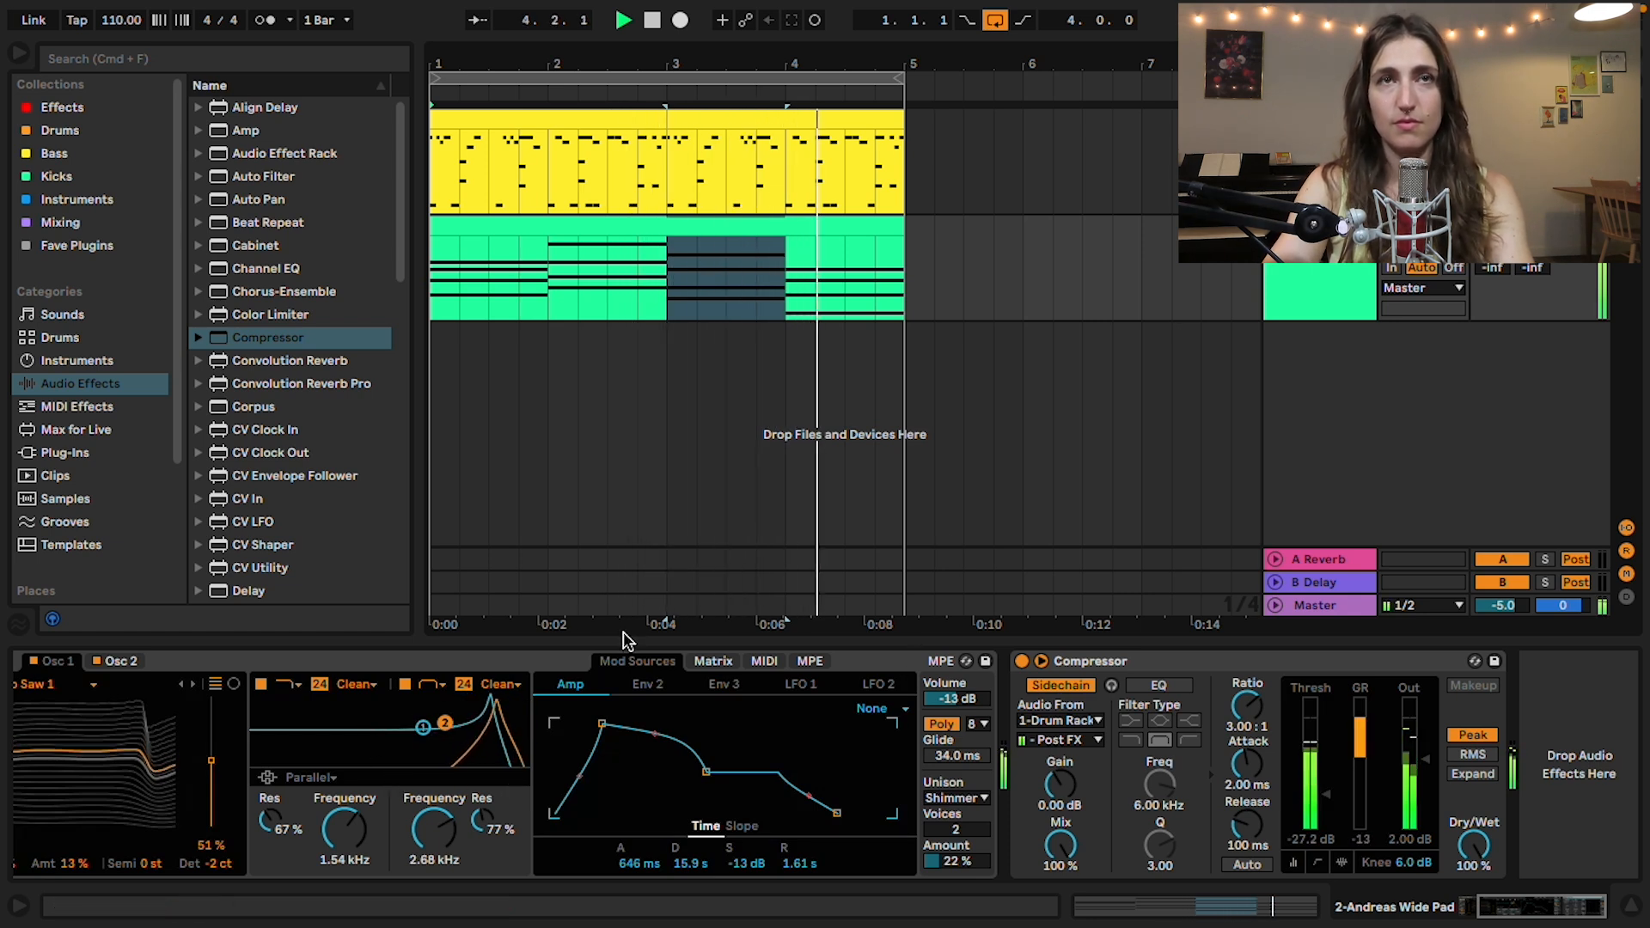
scroll(796, 703, left, 3)
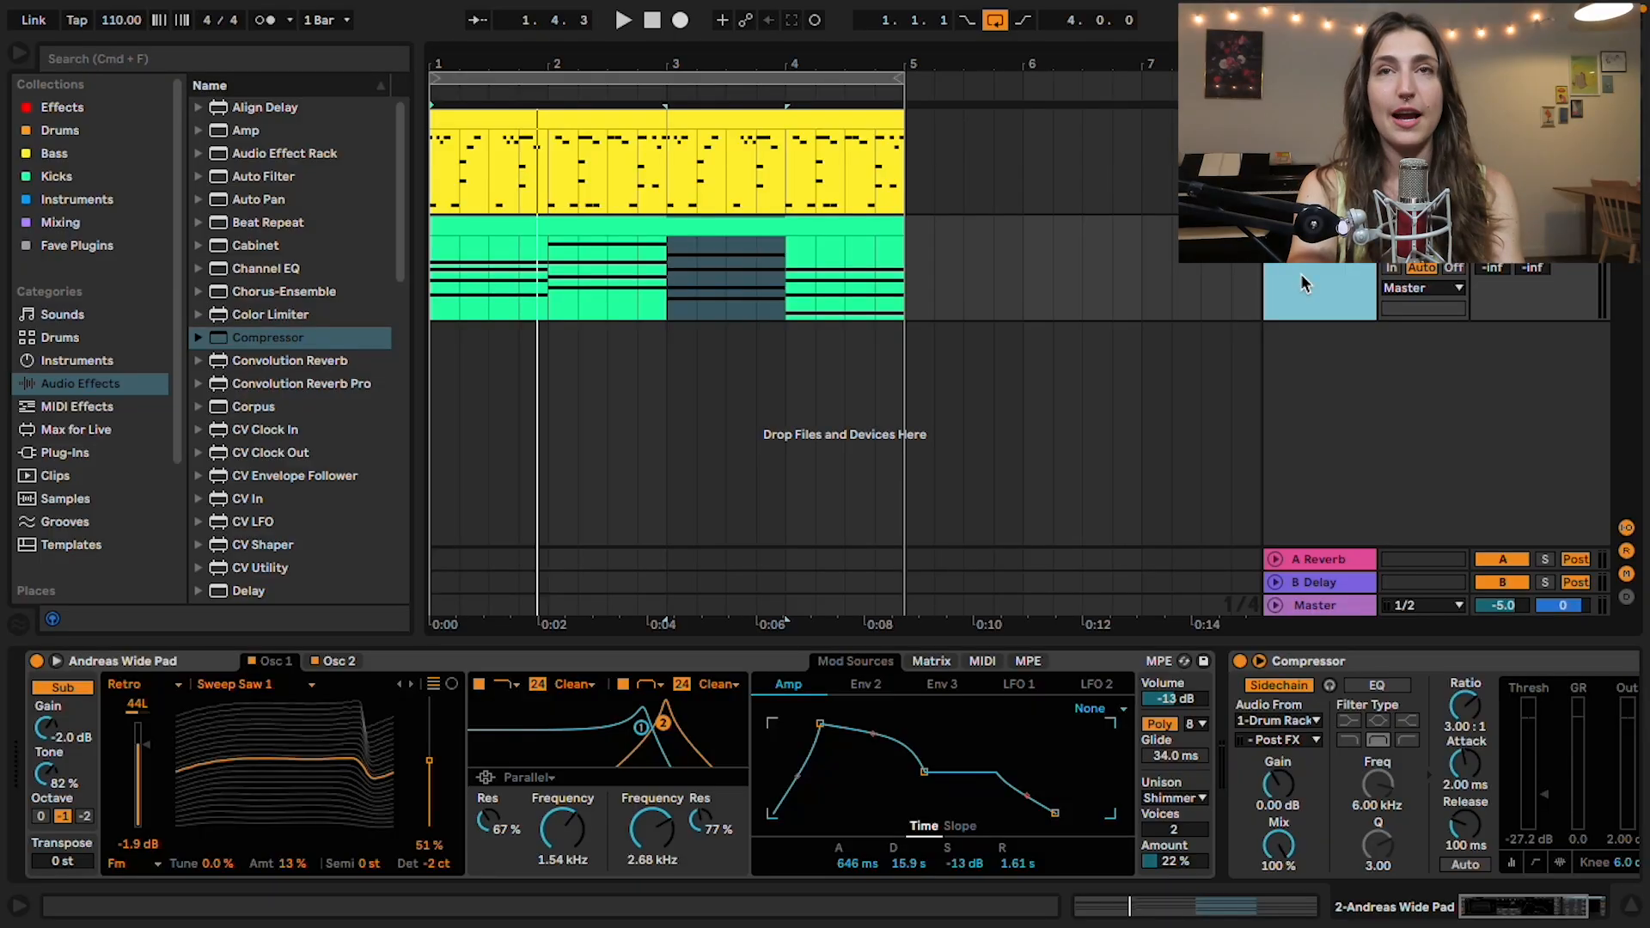
Step: Insert a new MIDI track, browse the lead sounds and load the Bari Dust EP preset onto it
key(shift+super+t)
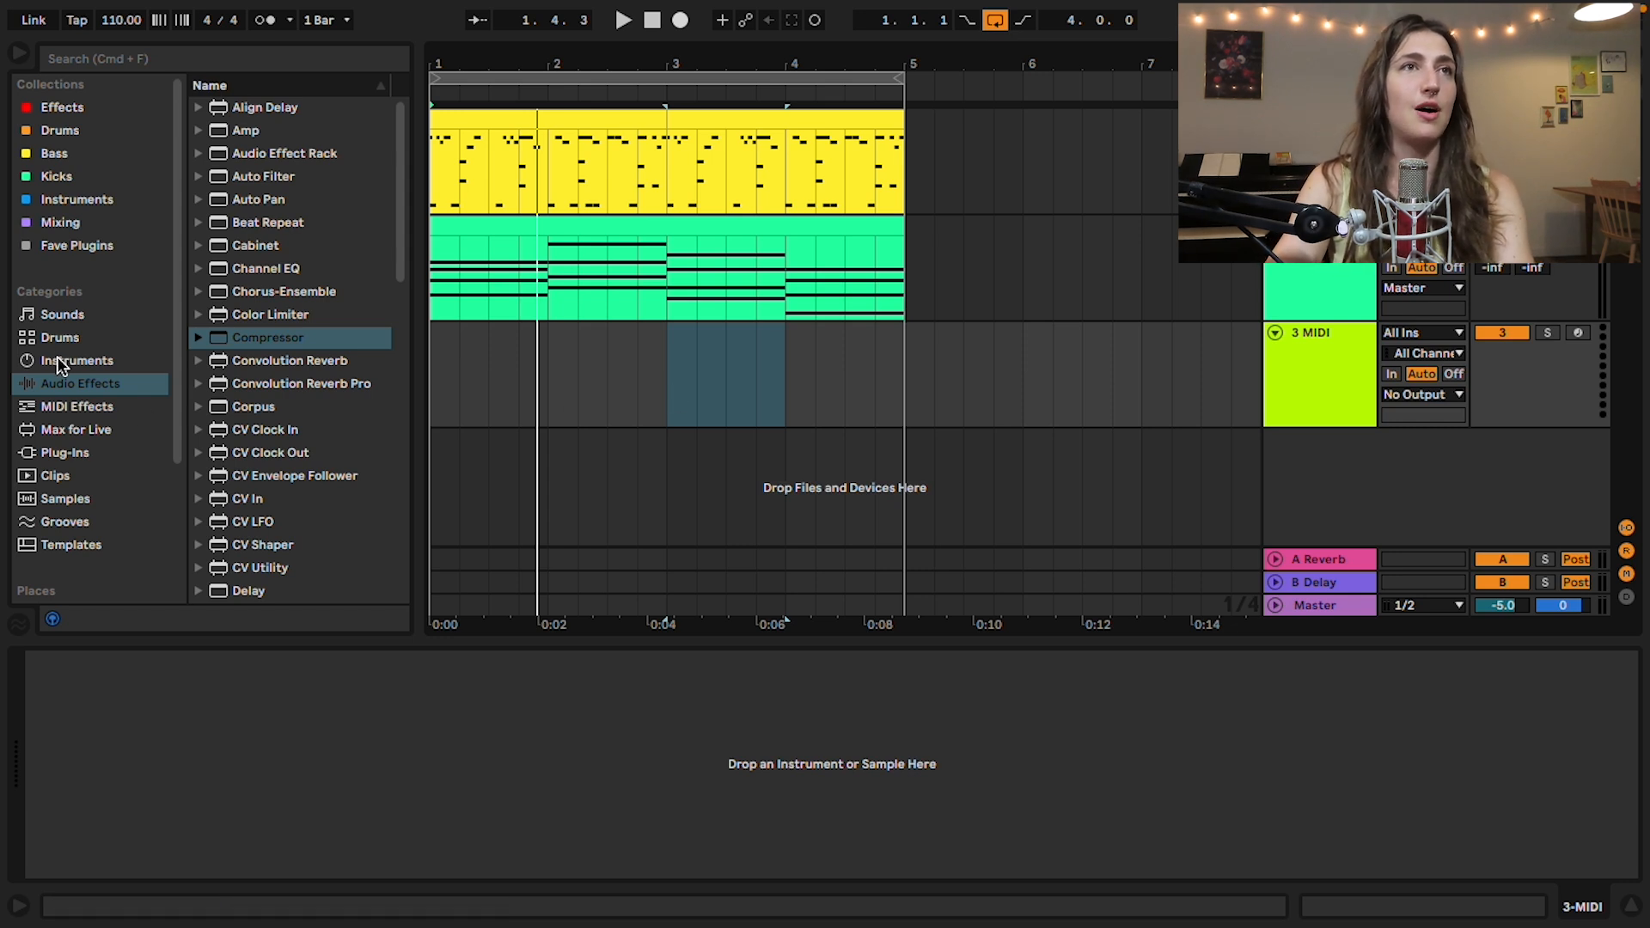
click(71, 316)
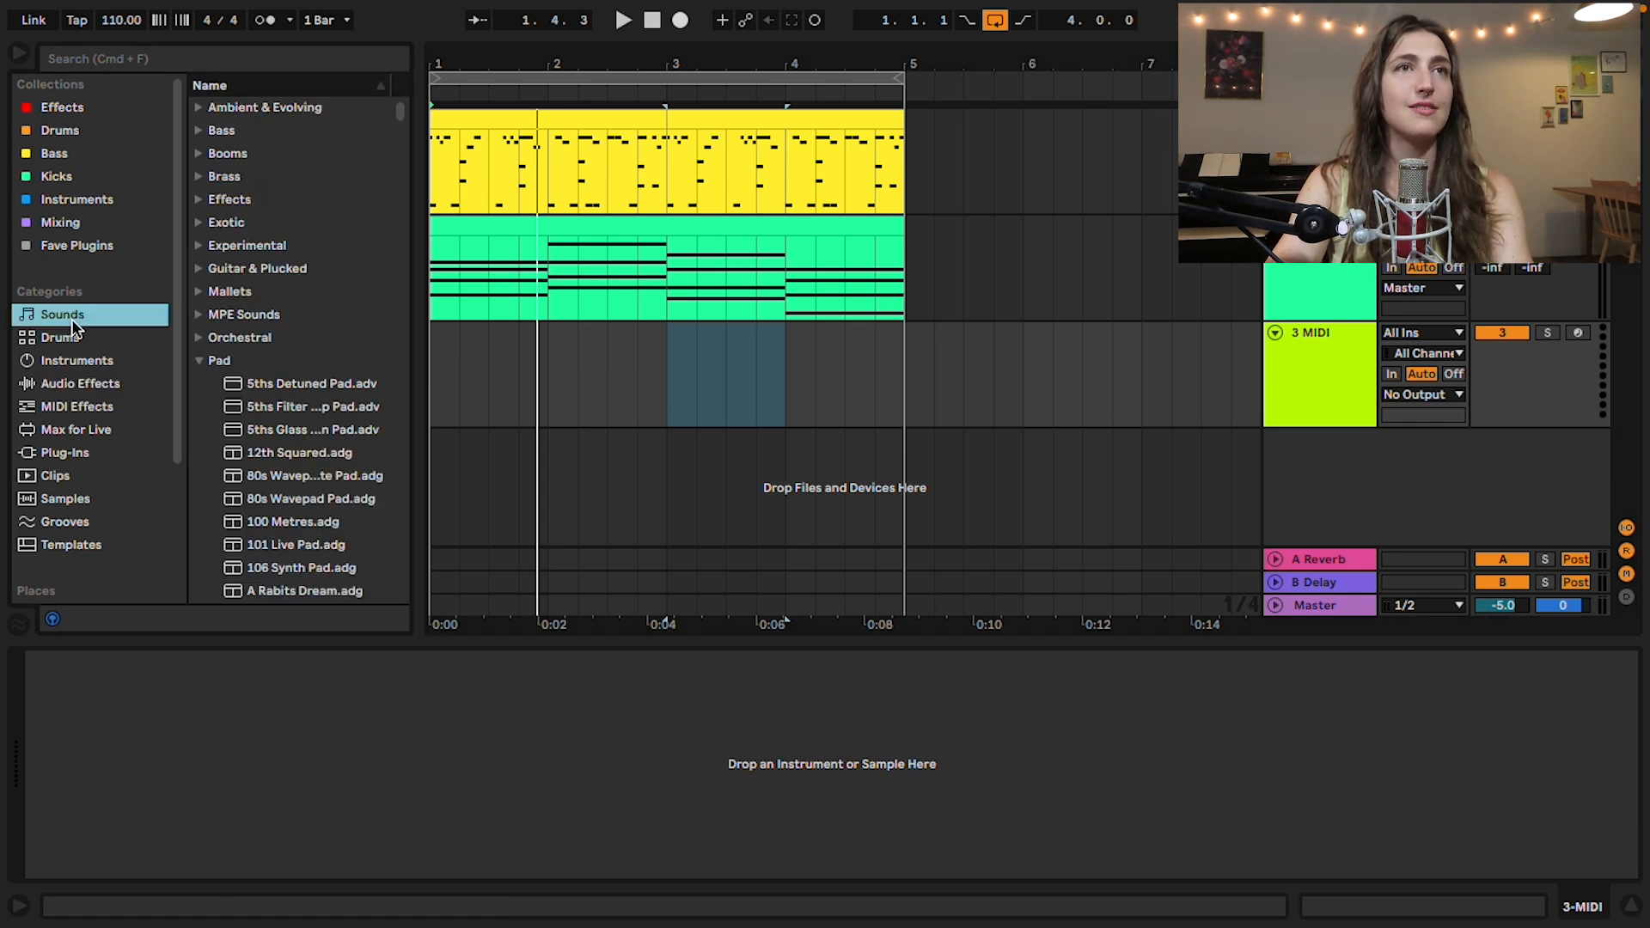
click(206, 362)
click(199, 476)
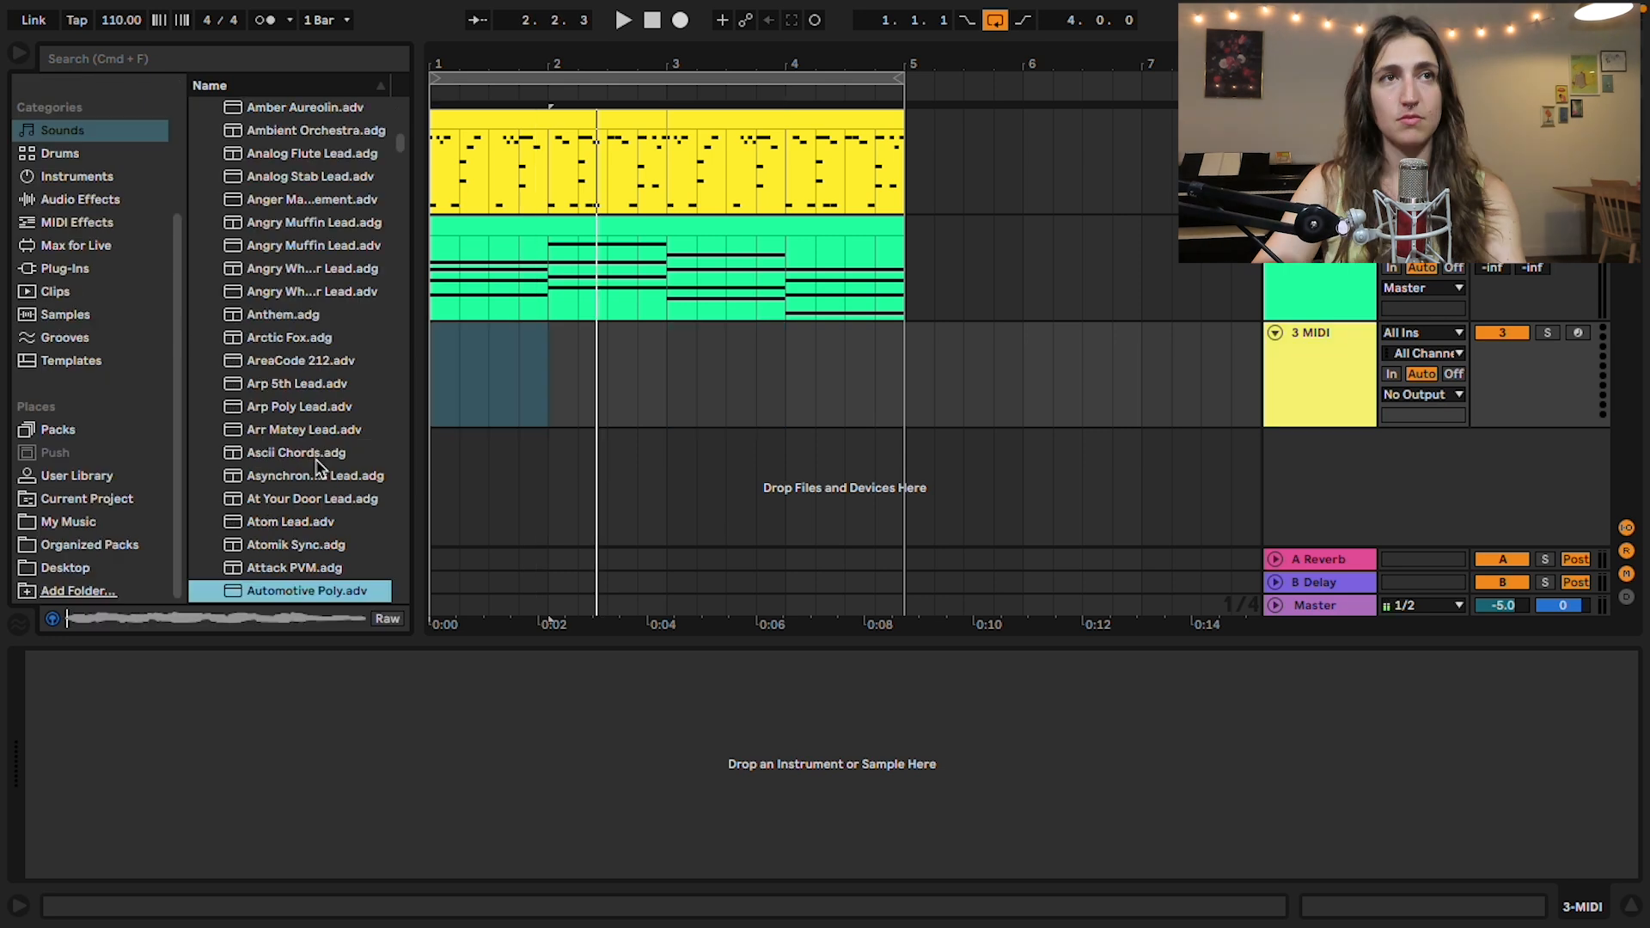
key(Down)
key(Down)
key(Down)
key(Down)
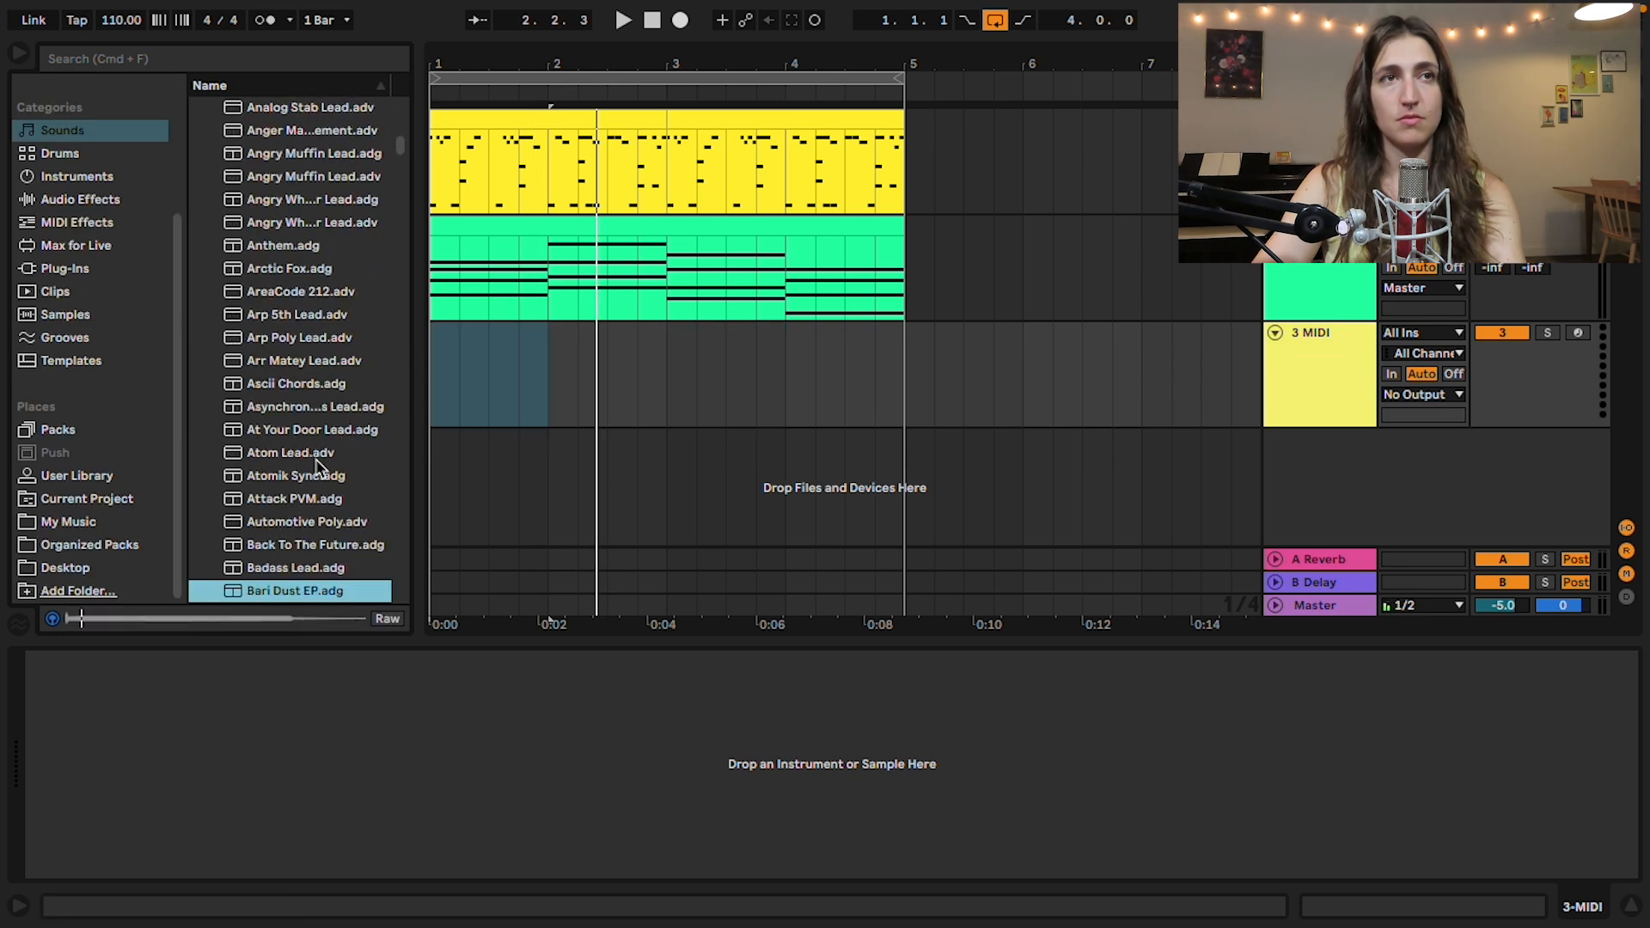
key(Up)
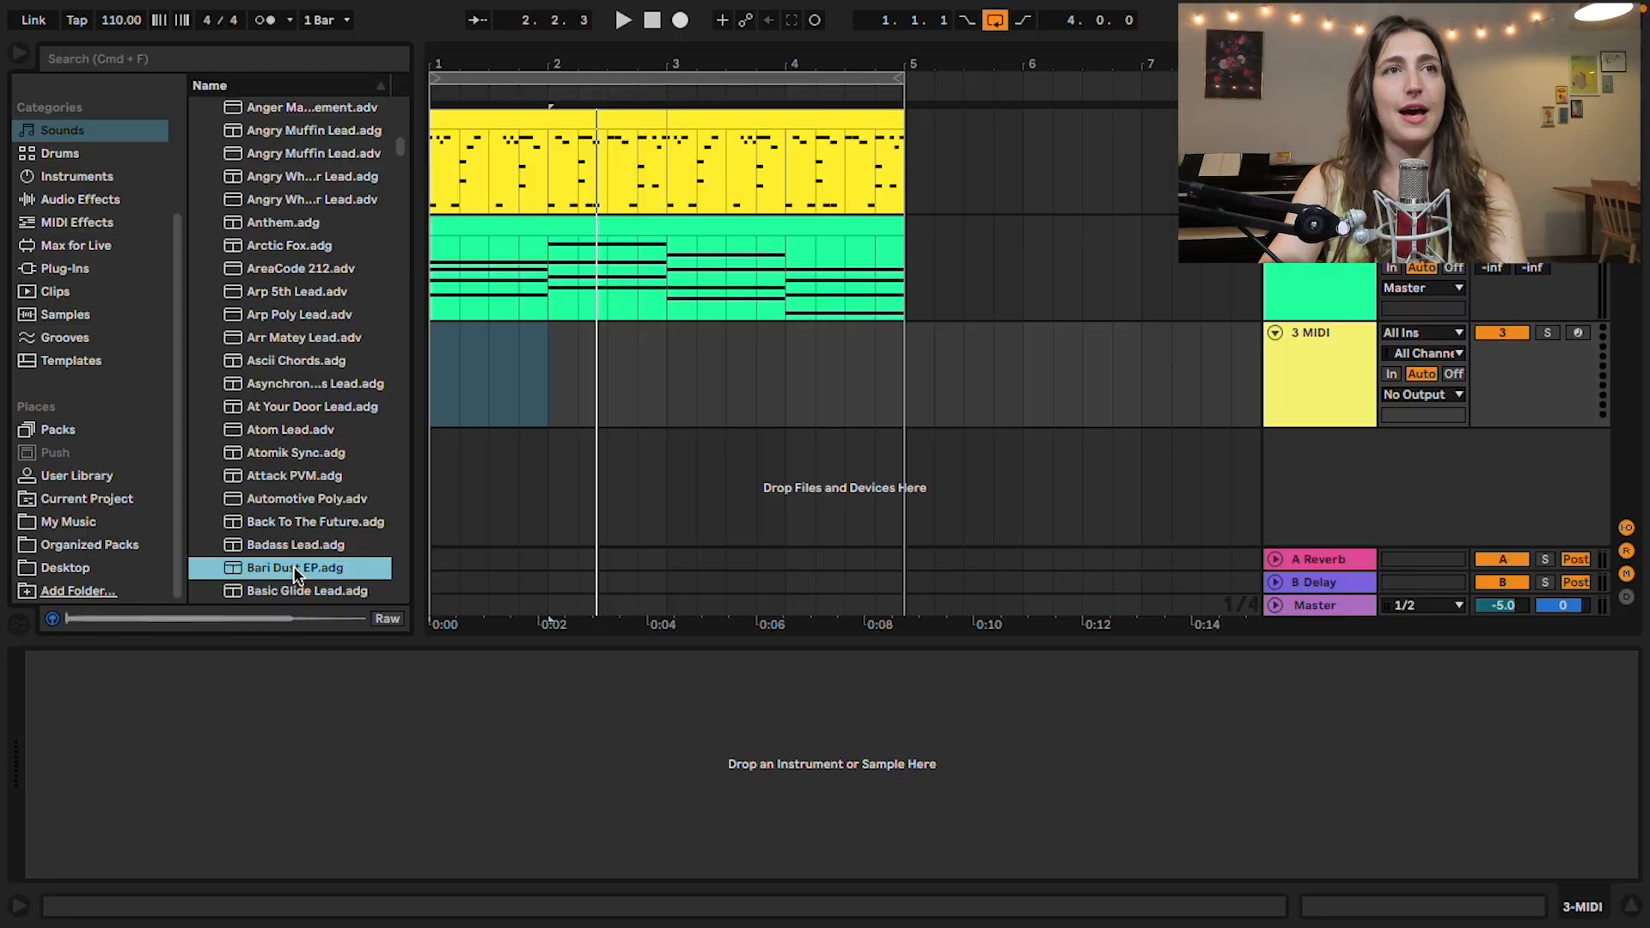
double_click(294, 567)
Step: Create an empty four-bar MIDI clip over bars 1 to 4 on the Bari Dust EP track
click(793, 371)
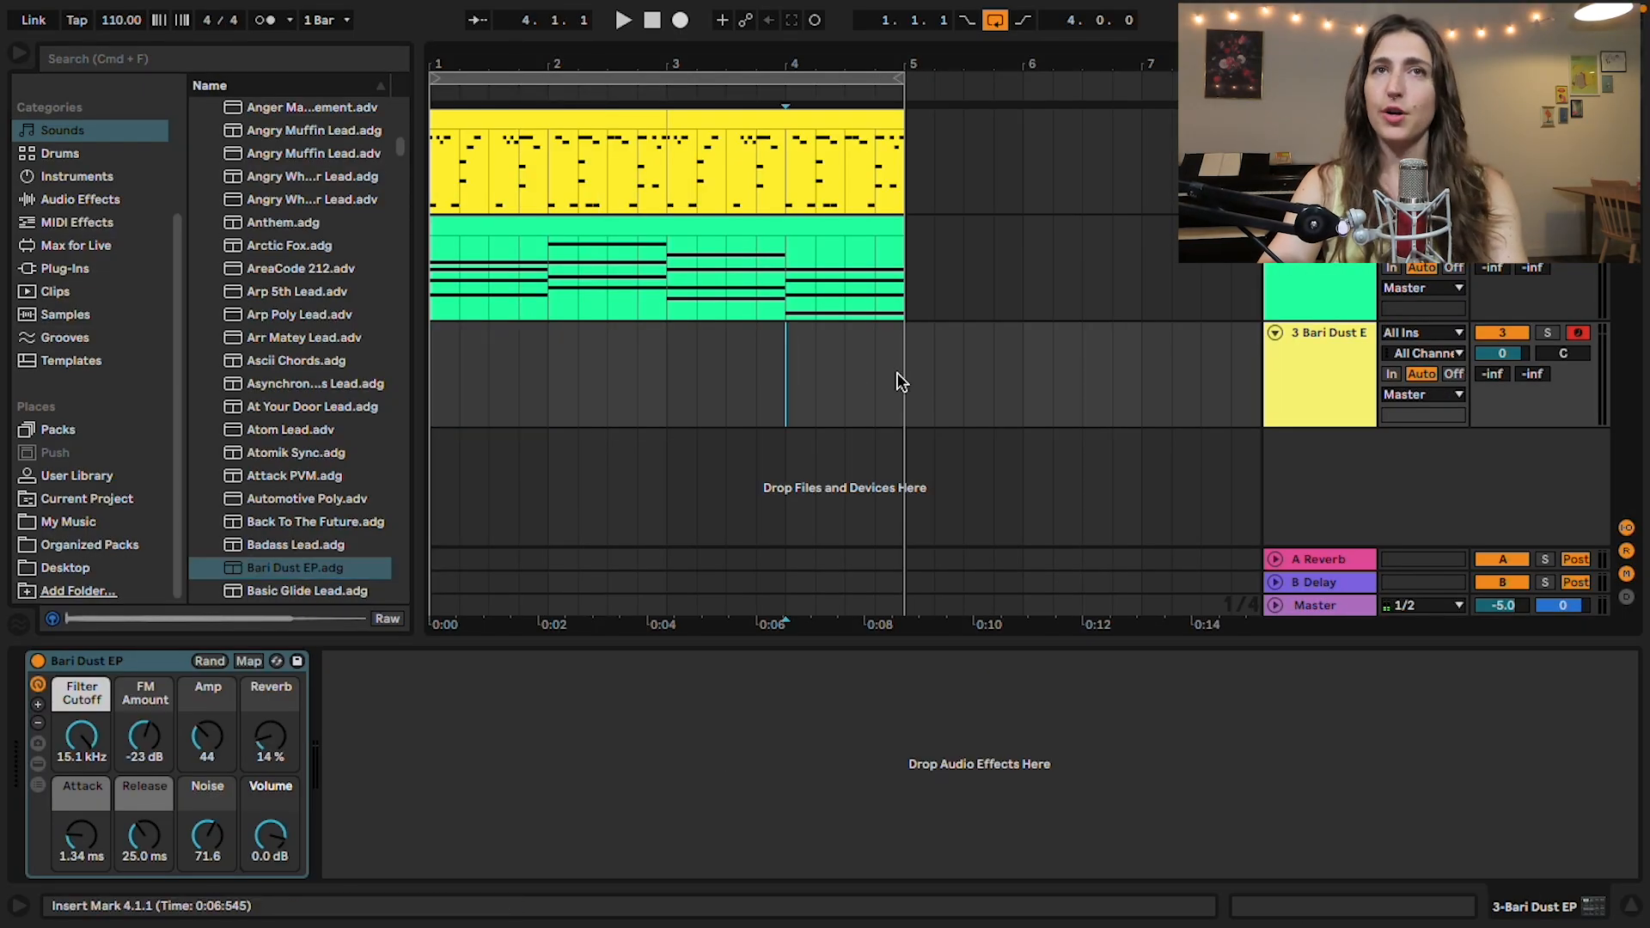
drag(900, 381, 463, 344)
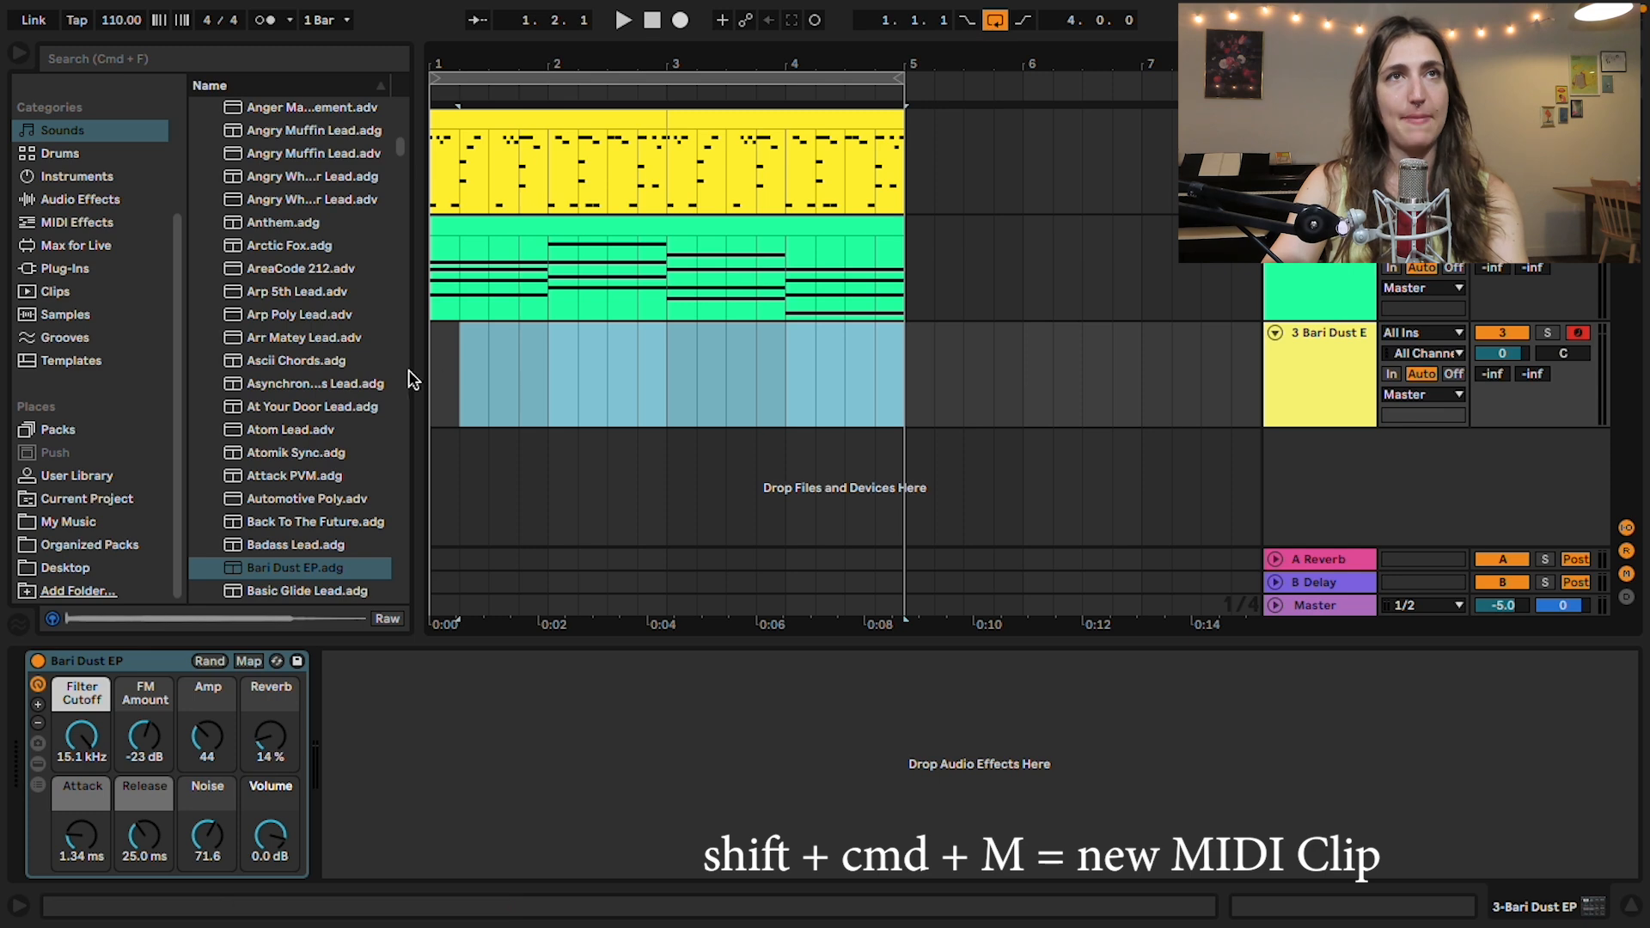
key(shift+super+m)
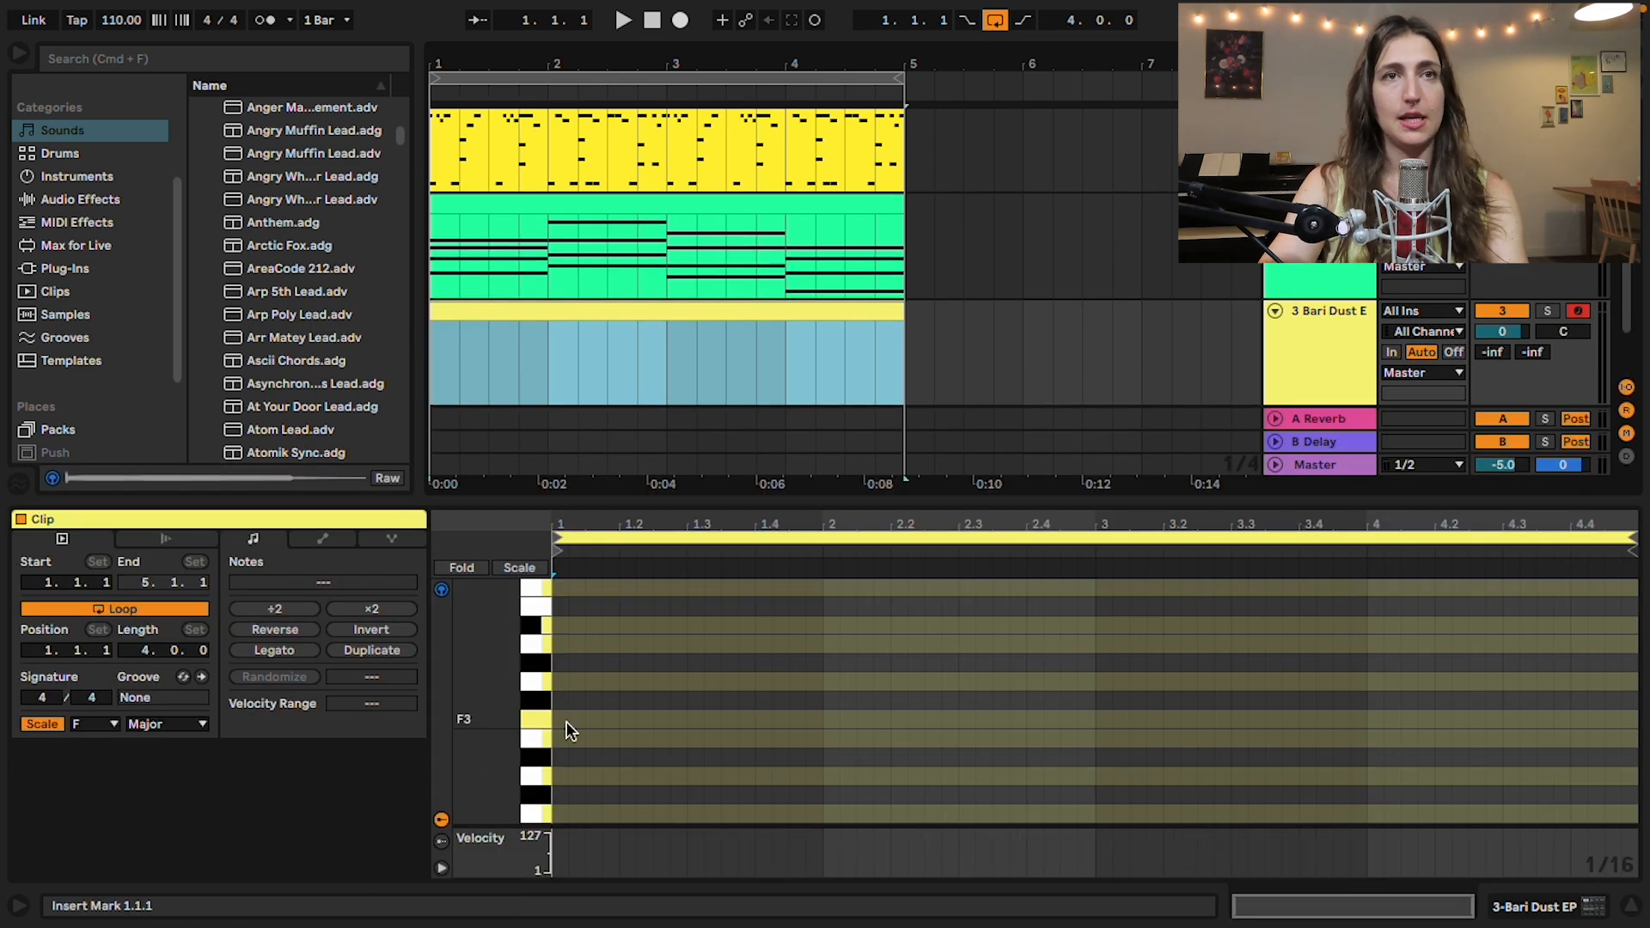
Step: Draw a rising sixteenth-note melody of F3, G3, A3, D4, C4, G4 and A4 in bar 1, checking it in playback
drag(512, 720, 486, 726)
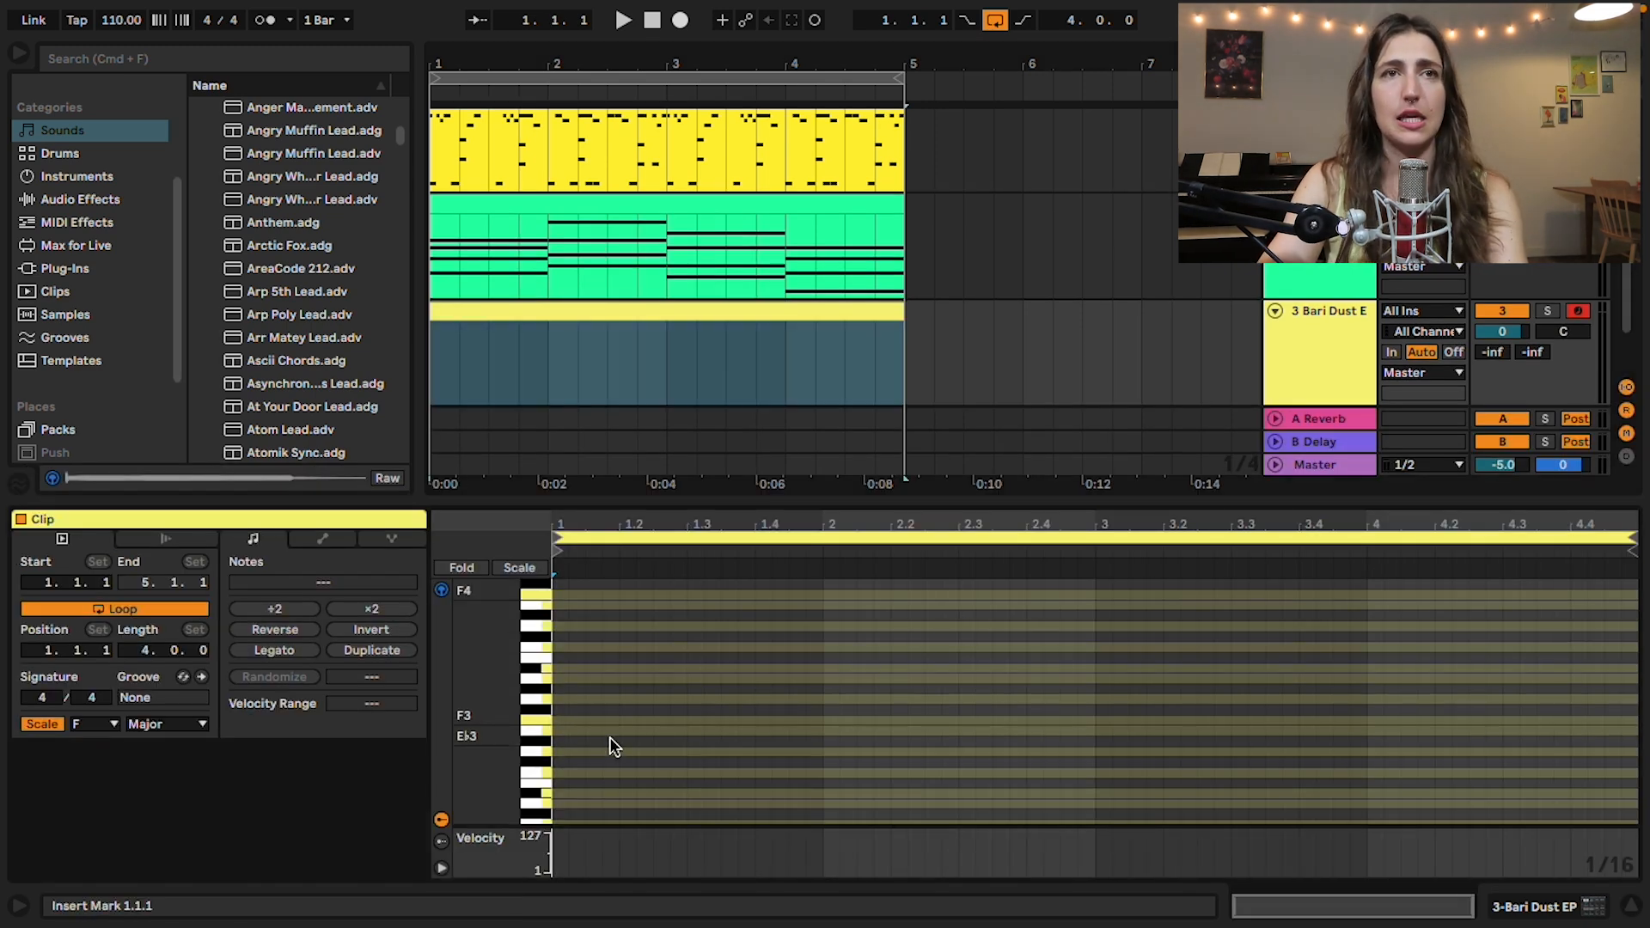
click(561, 683)
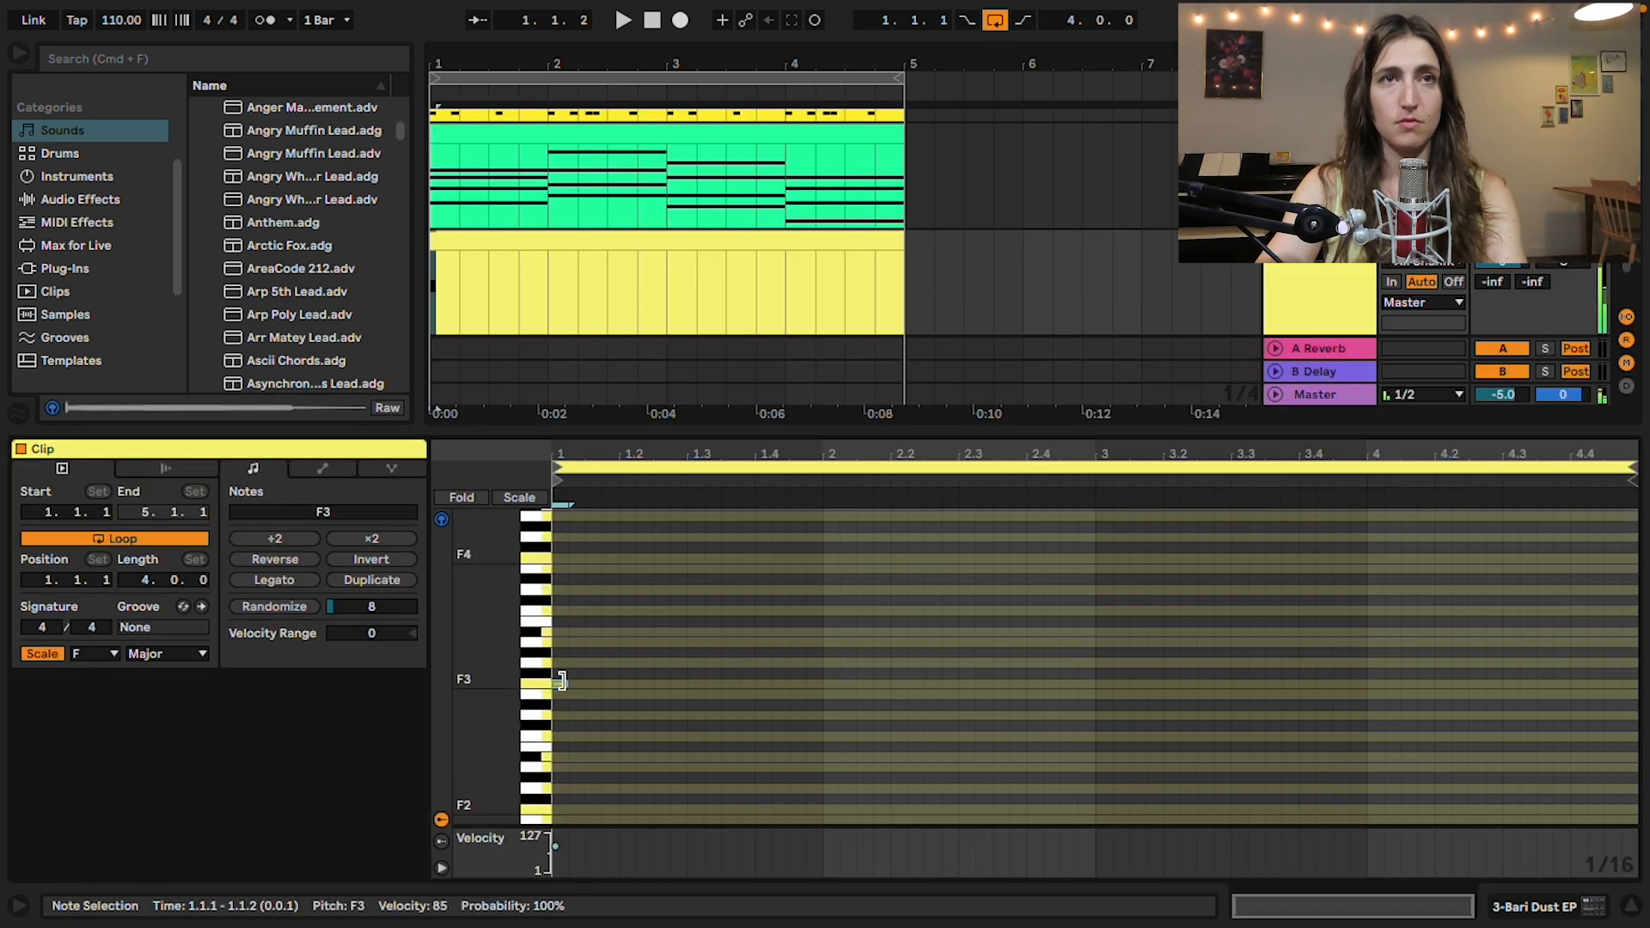
click(577, 666)
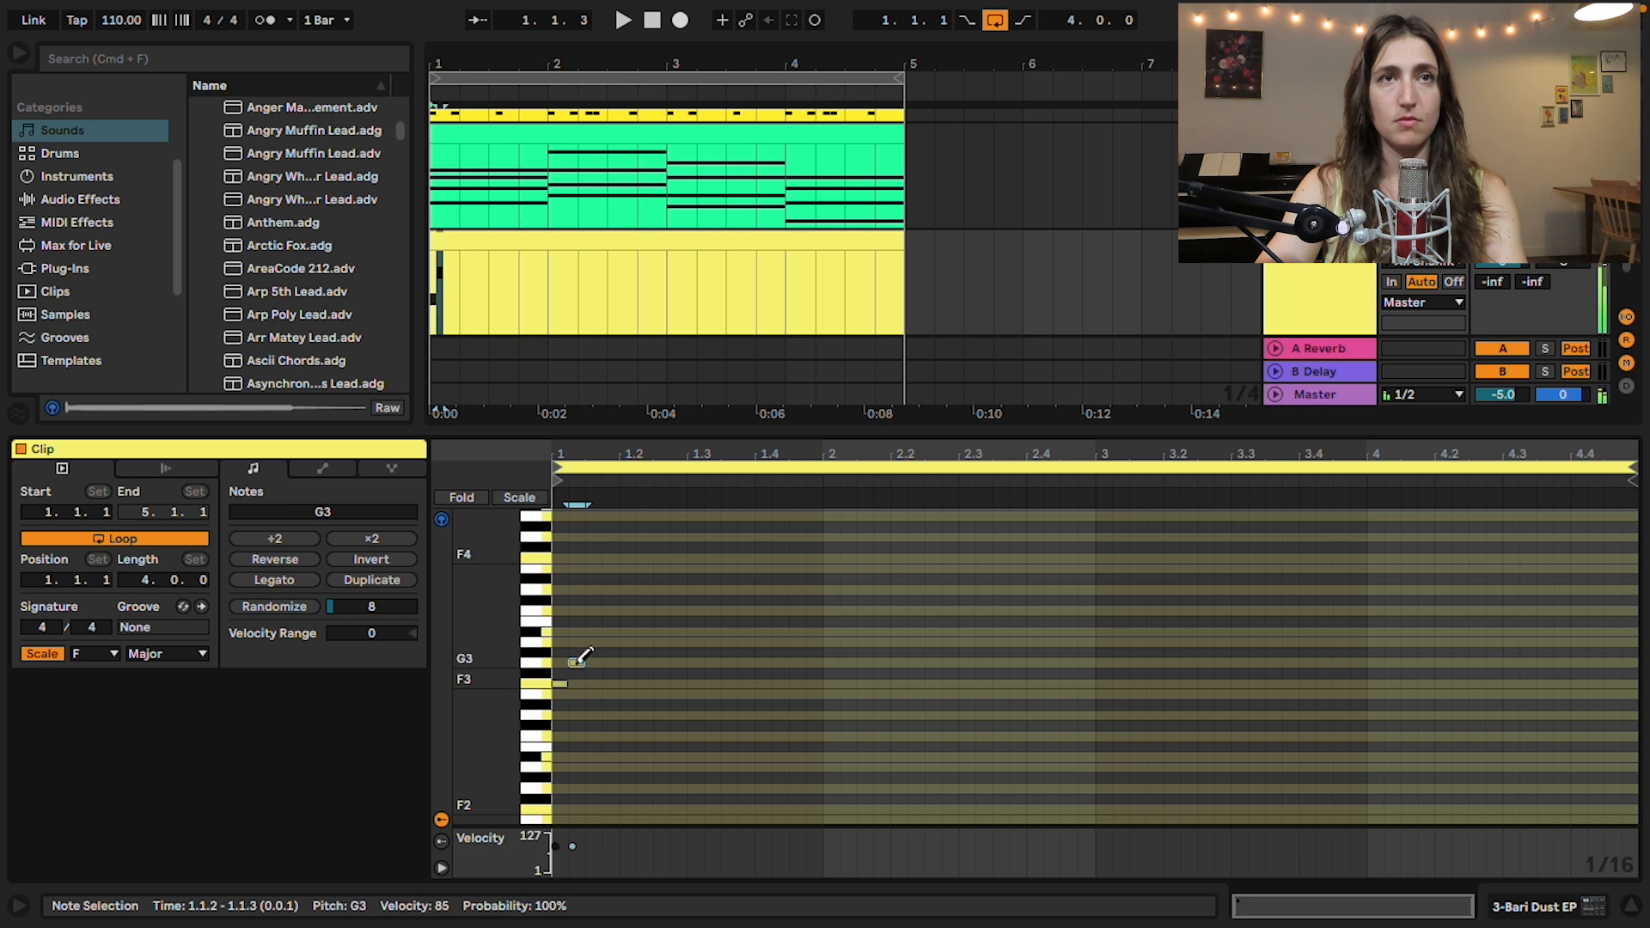
click(593, 641)
key(Right)
key(Right)
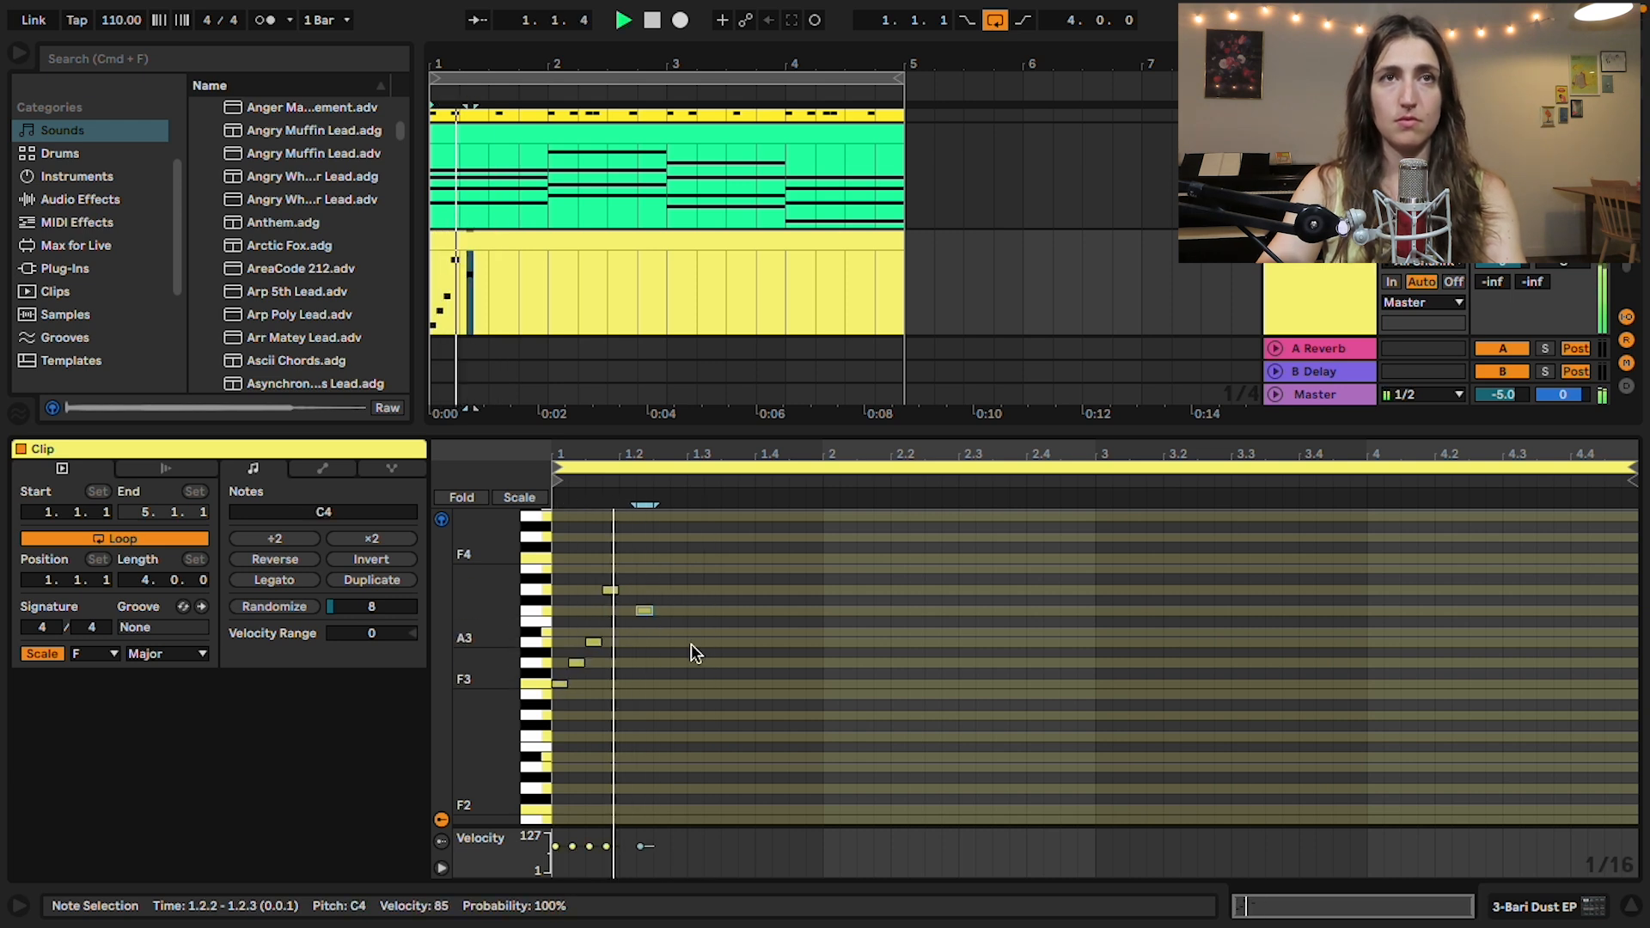
click(729, 538)
double_click(763, 517)
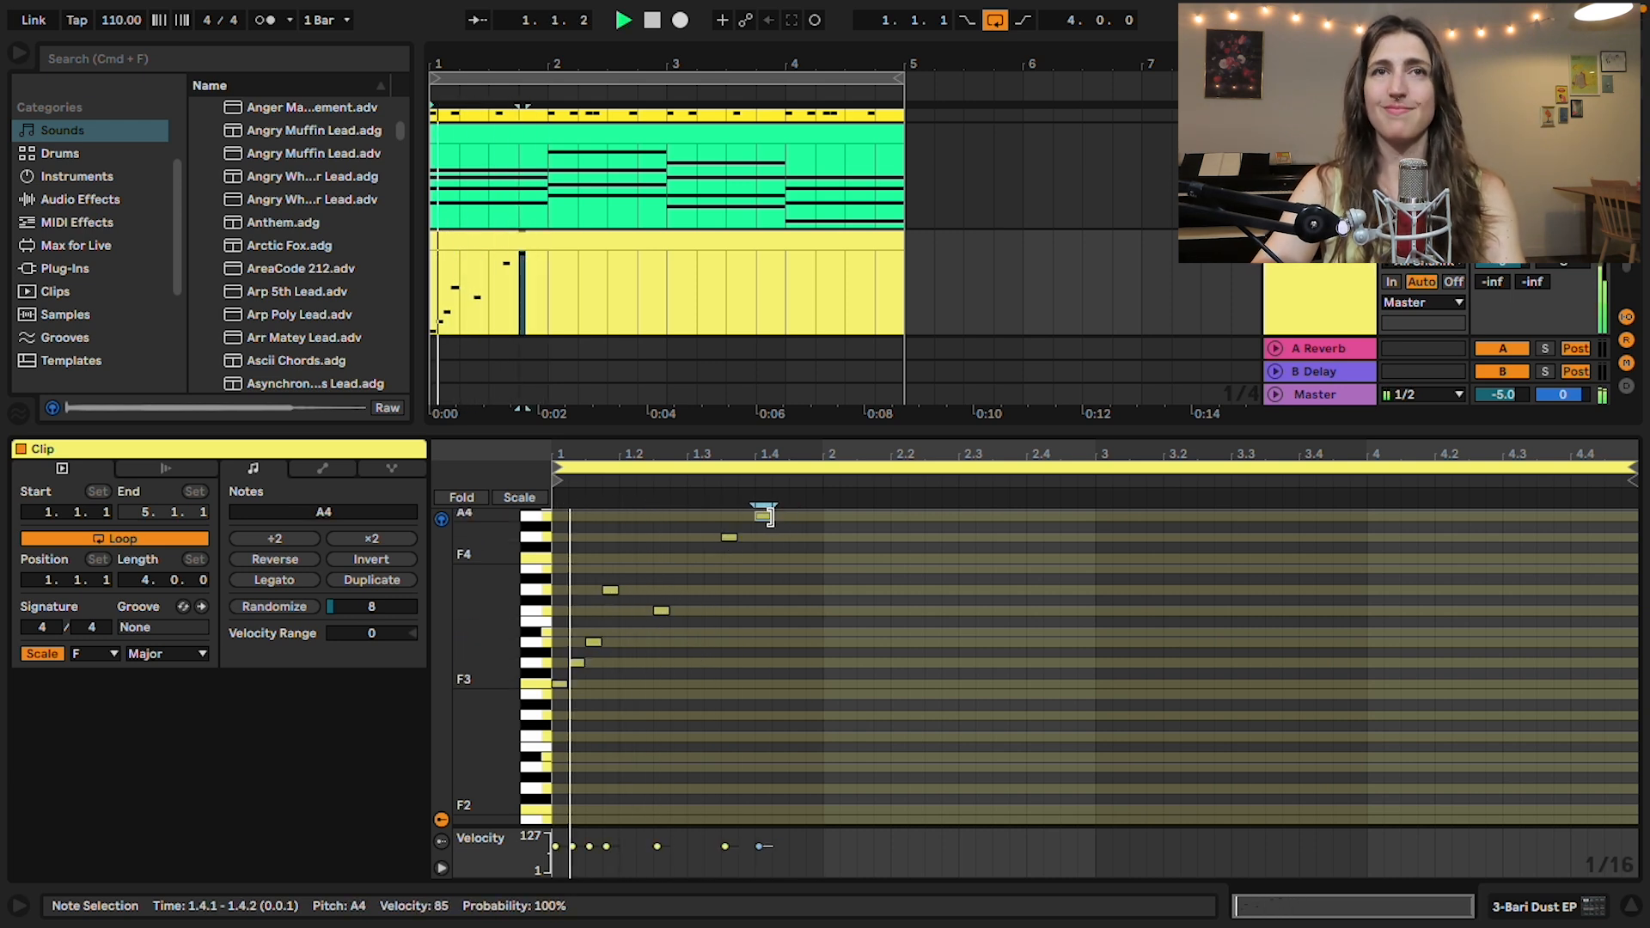
scroll(798, 555, up, 2)
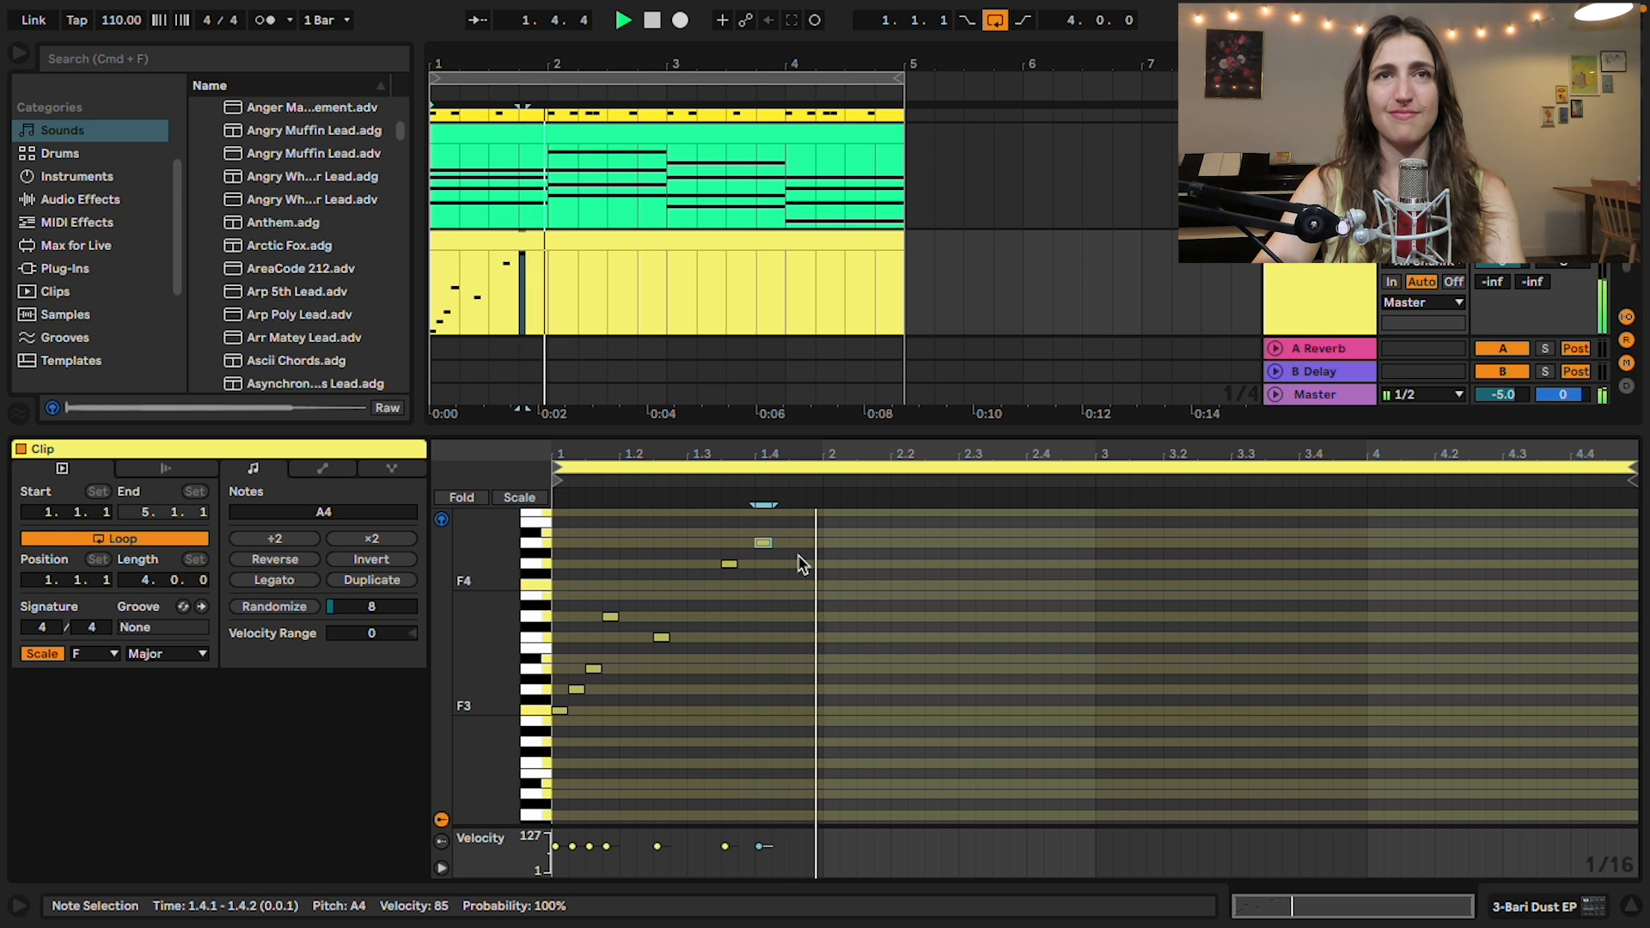
key(space)
Step: Duplicate all the bar 1 melody notes into bar 2 and play them back
key(super+a)
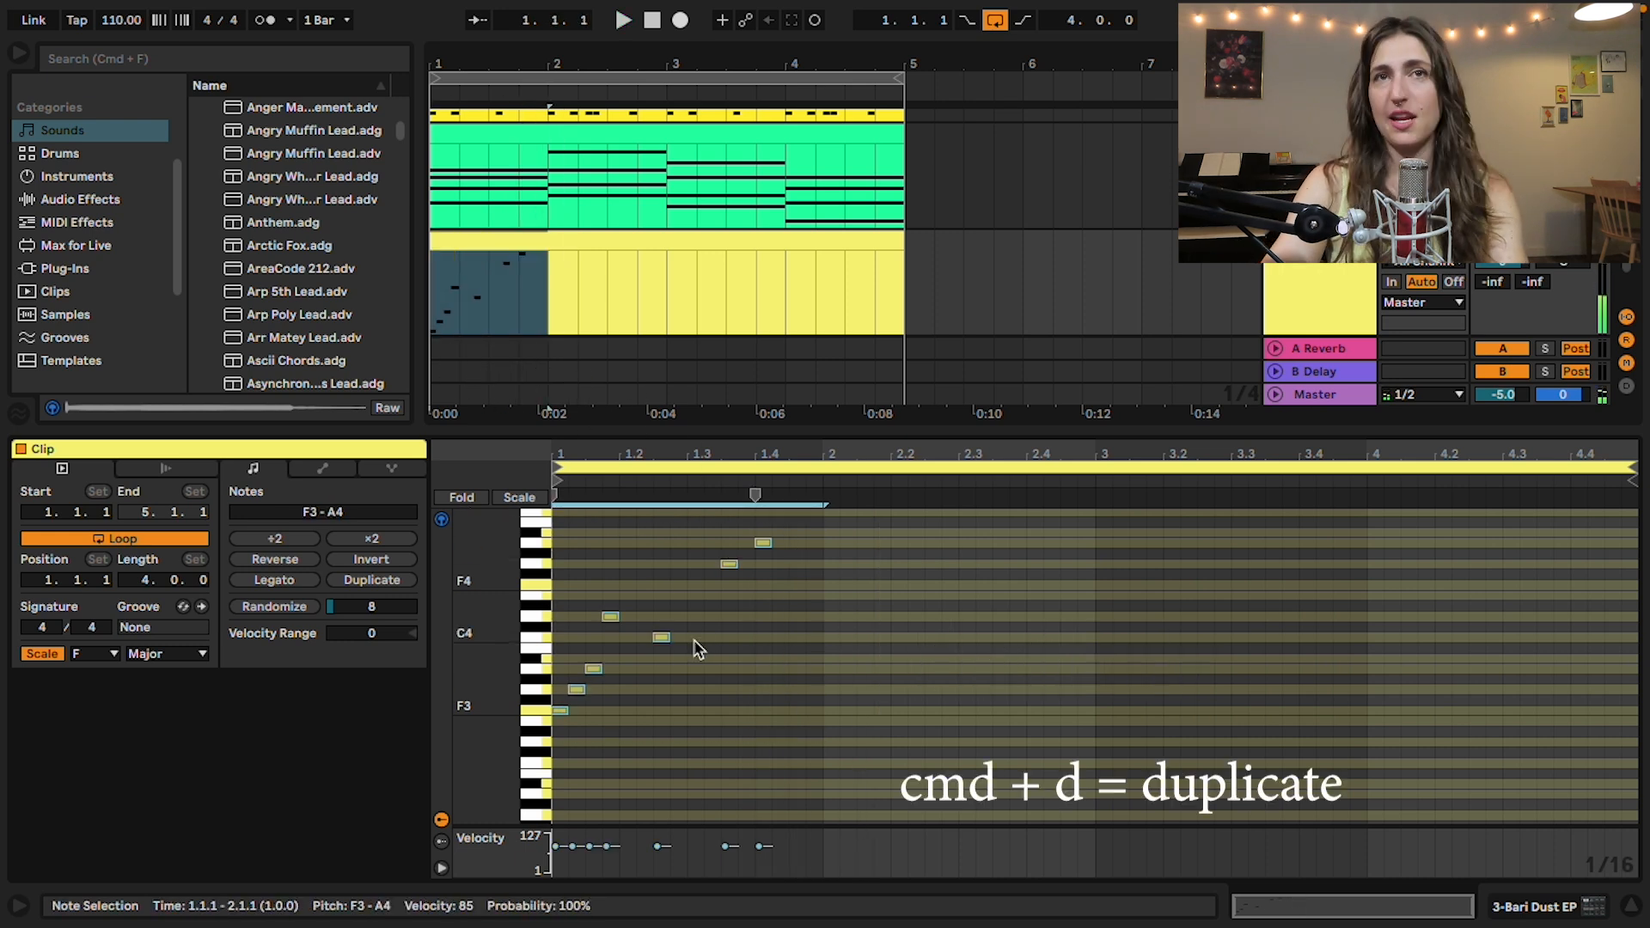
key(super+d)
key(space)
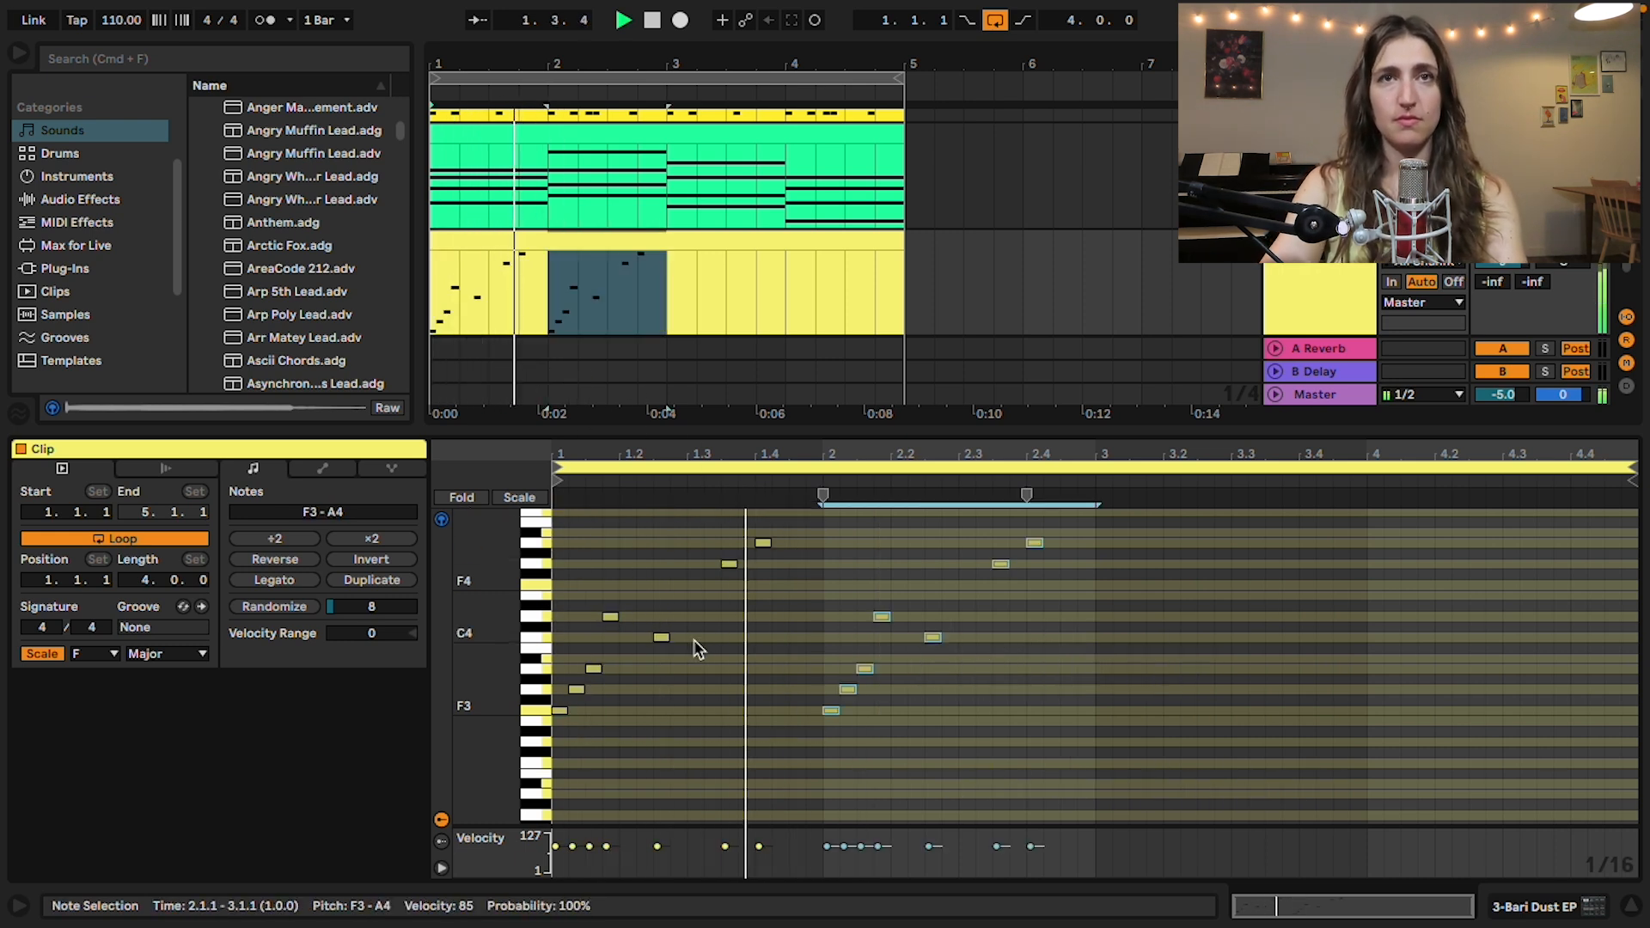
Step: Invert the copied notes in bar 2 and duplicate the two-bar phrase into bars 3 and 4
click(386, 568)
key(space)
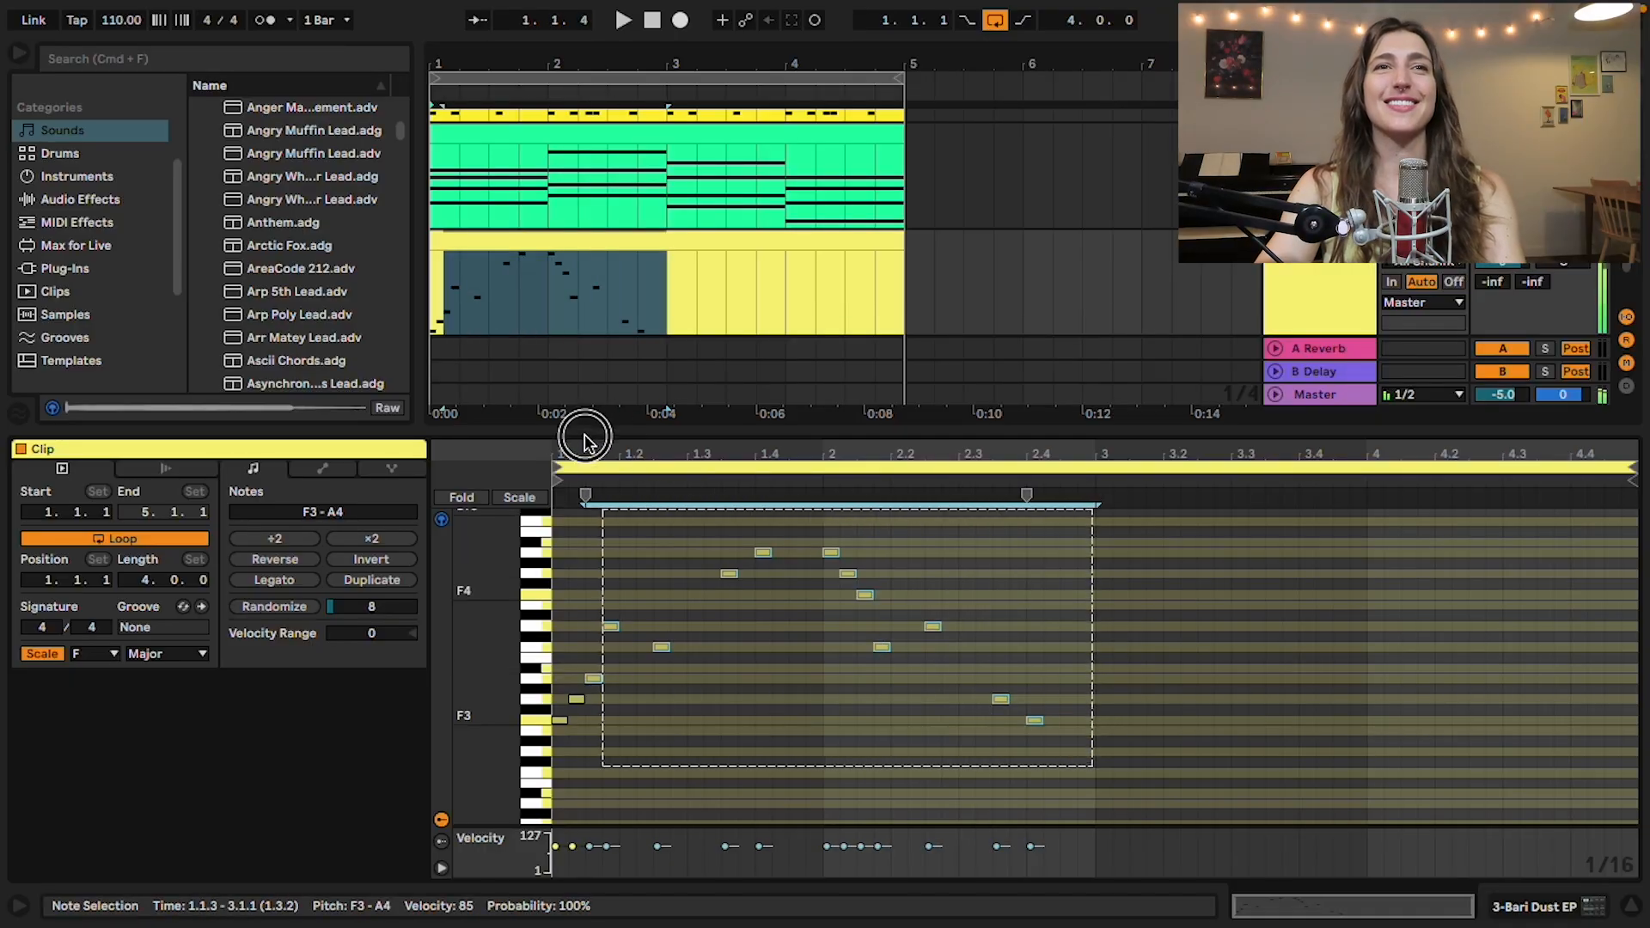
key(super+d)
click(977, 228)
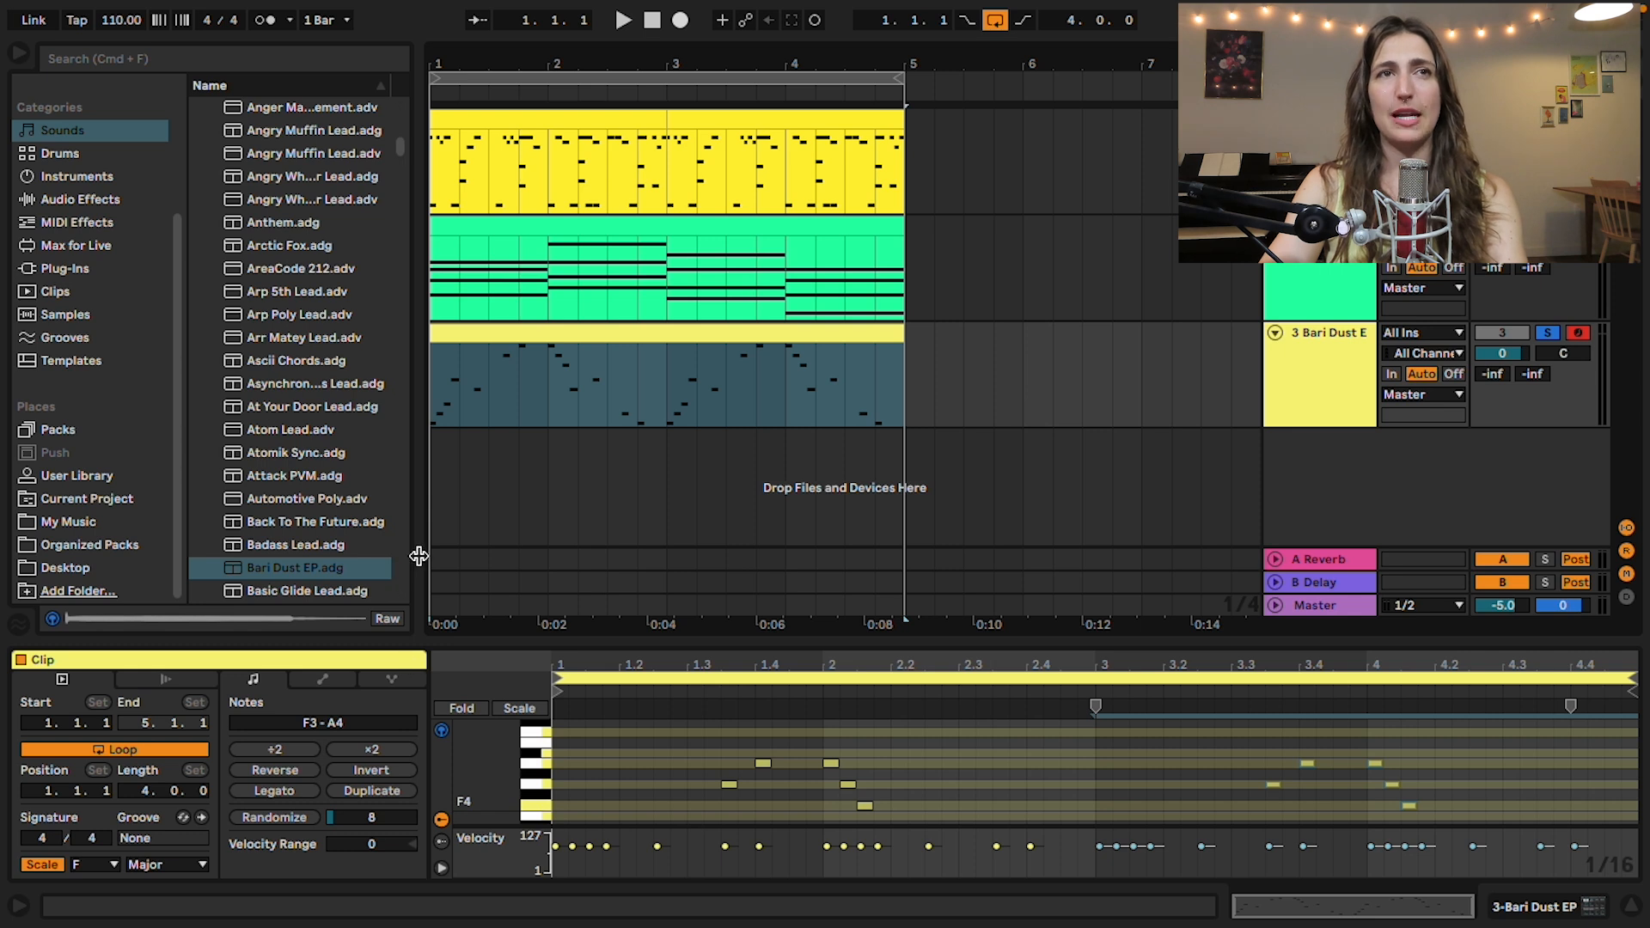
Step: Narrow the browser and its category column, and find Echo among the audio effects
drag(419, 556, 359, 557)
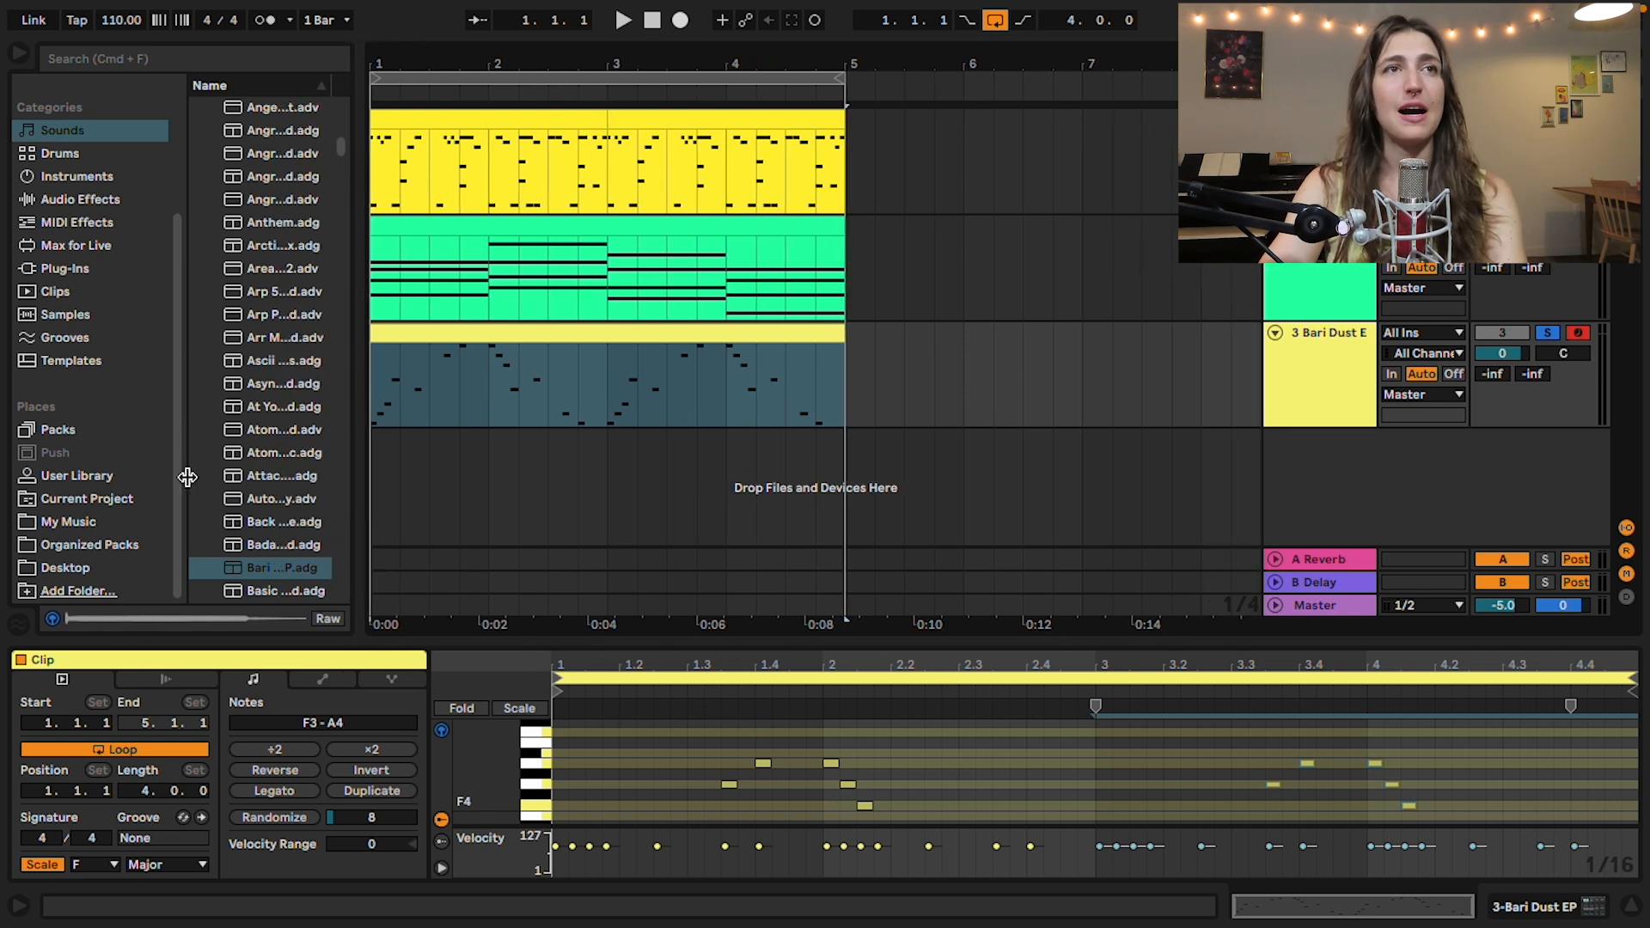
drag(187, 477, 157, 477)
drag(364, 461, 414, 461)
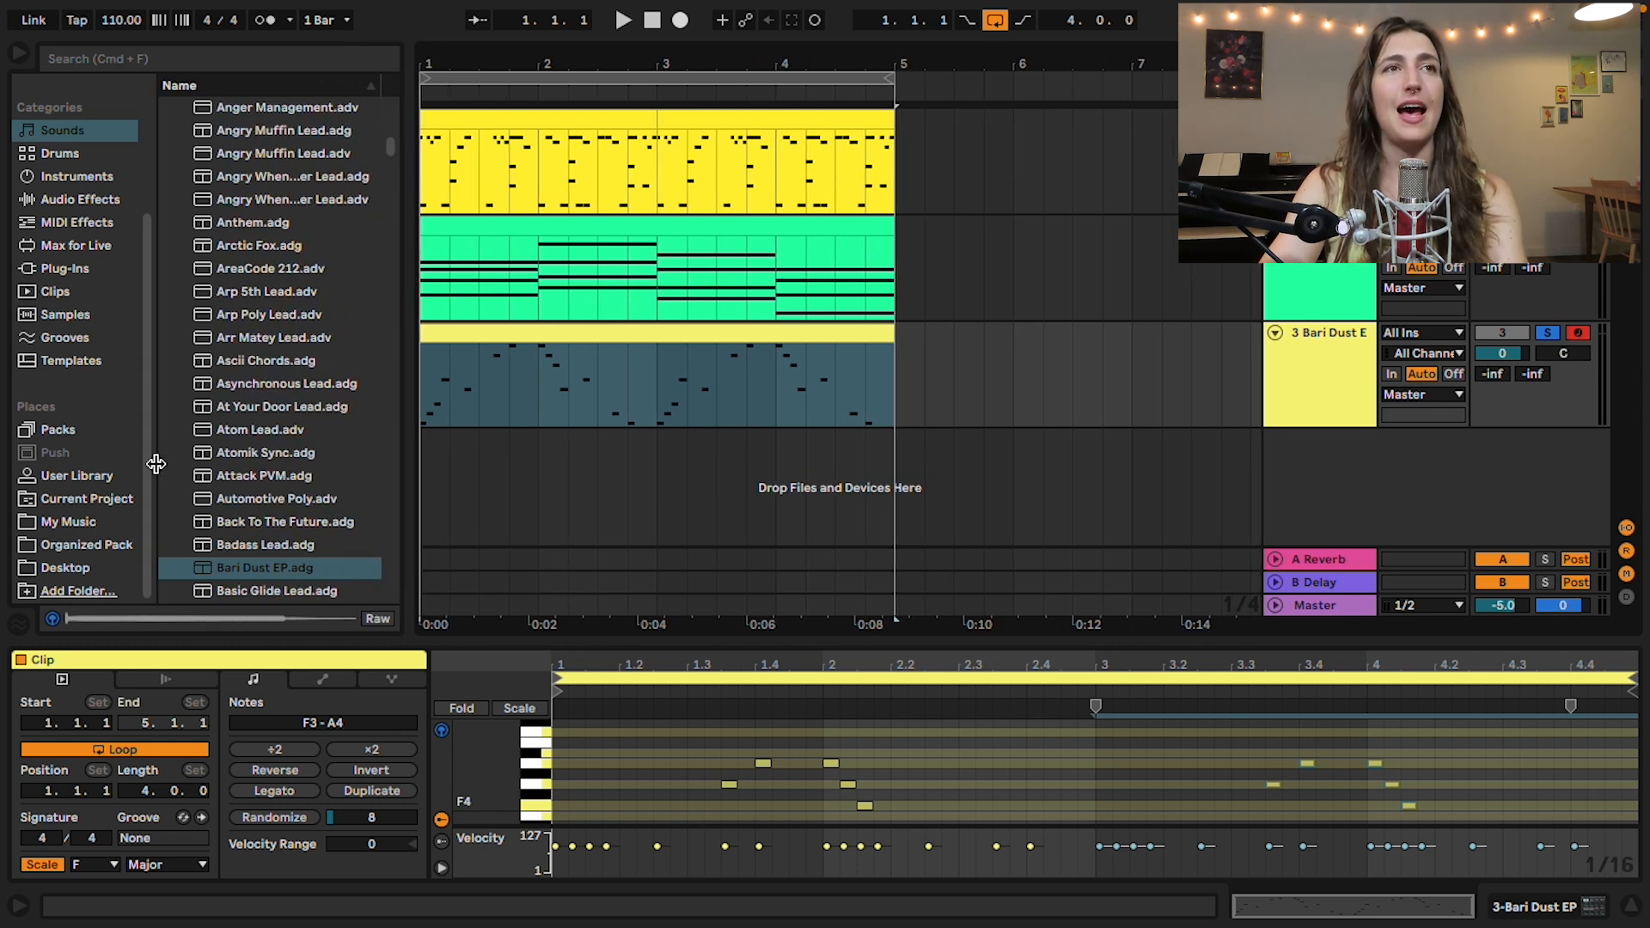
click(86, 200)
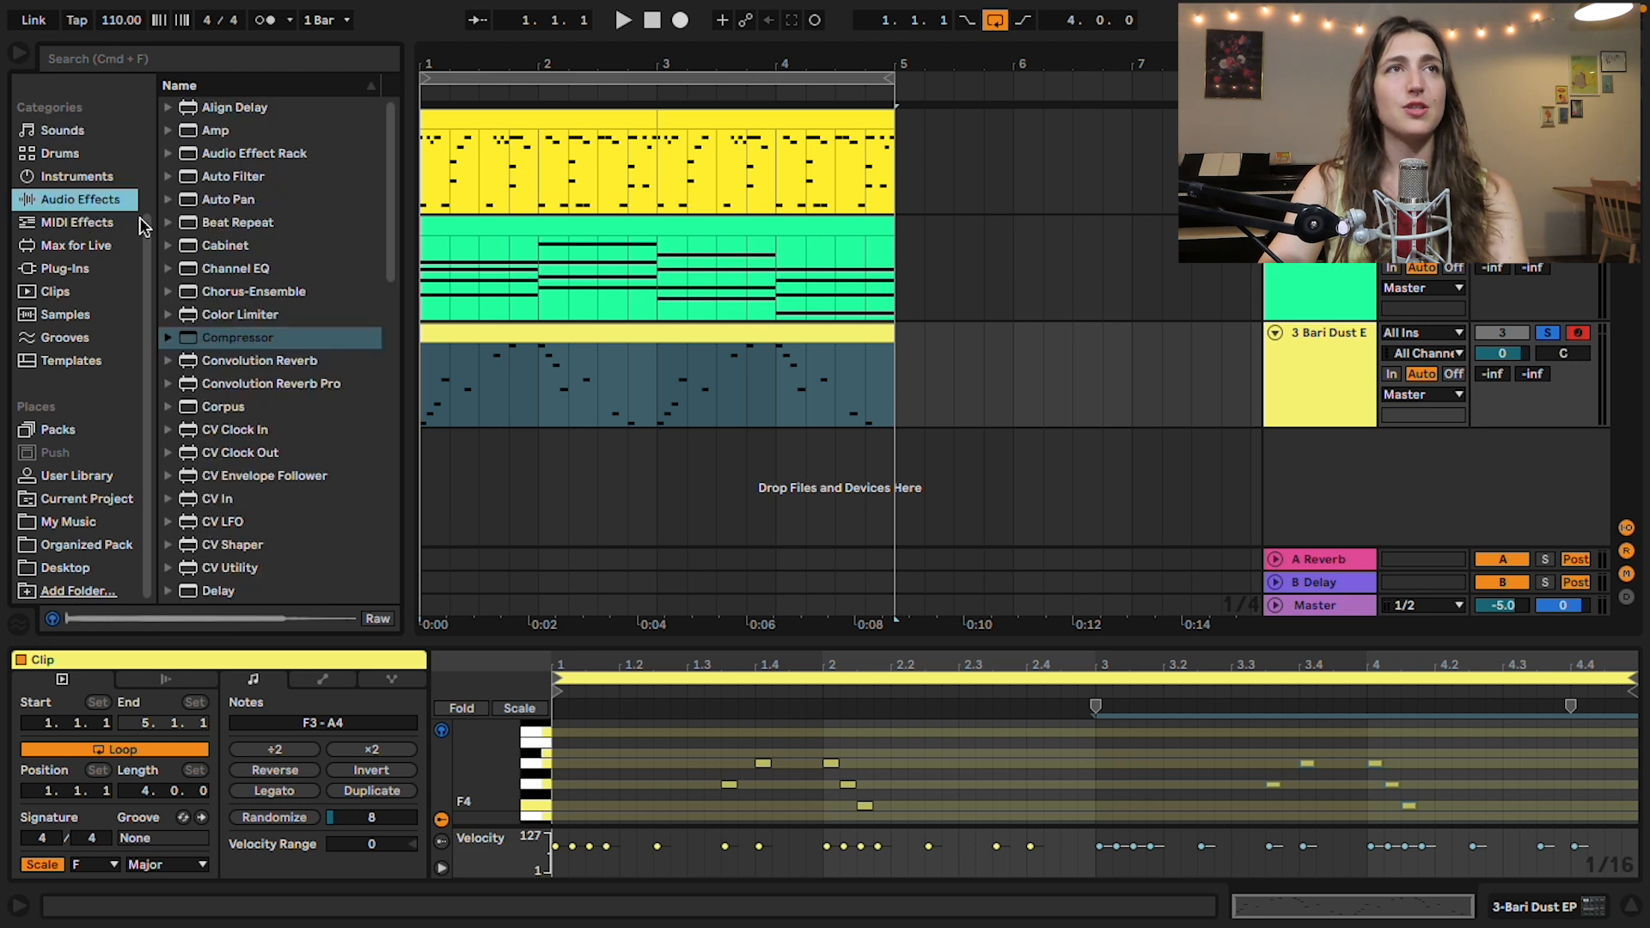
scroll(225, 417, down, 6)
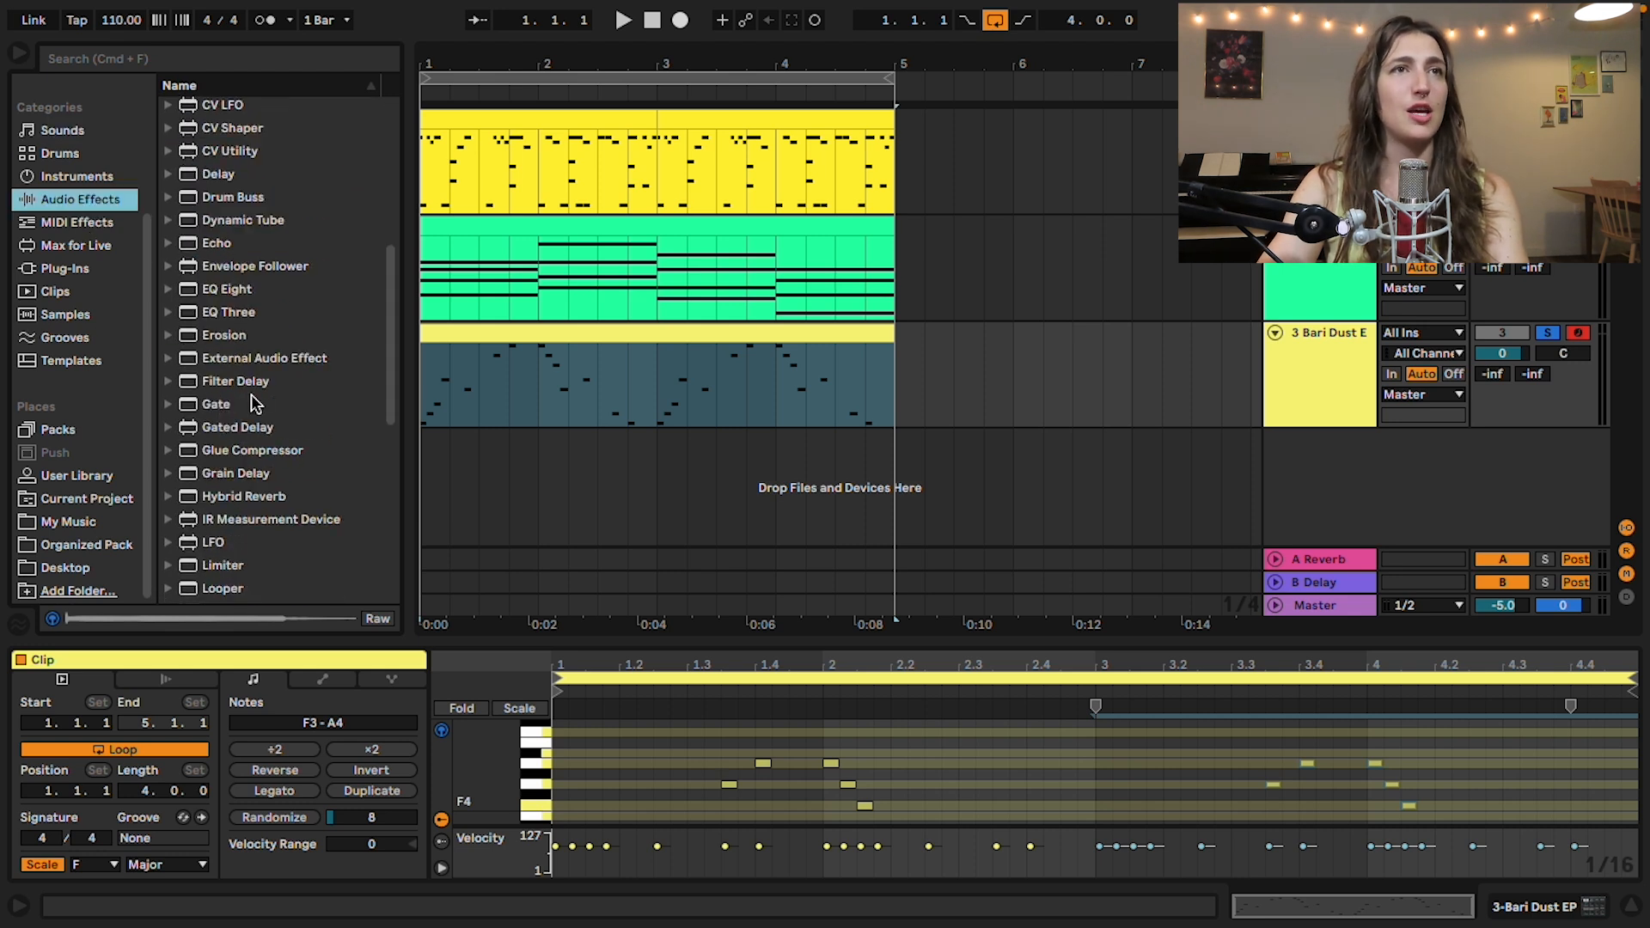
scroll(247, 419, down, 6)
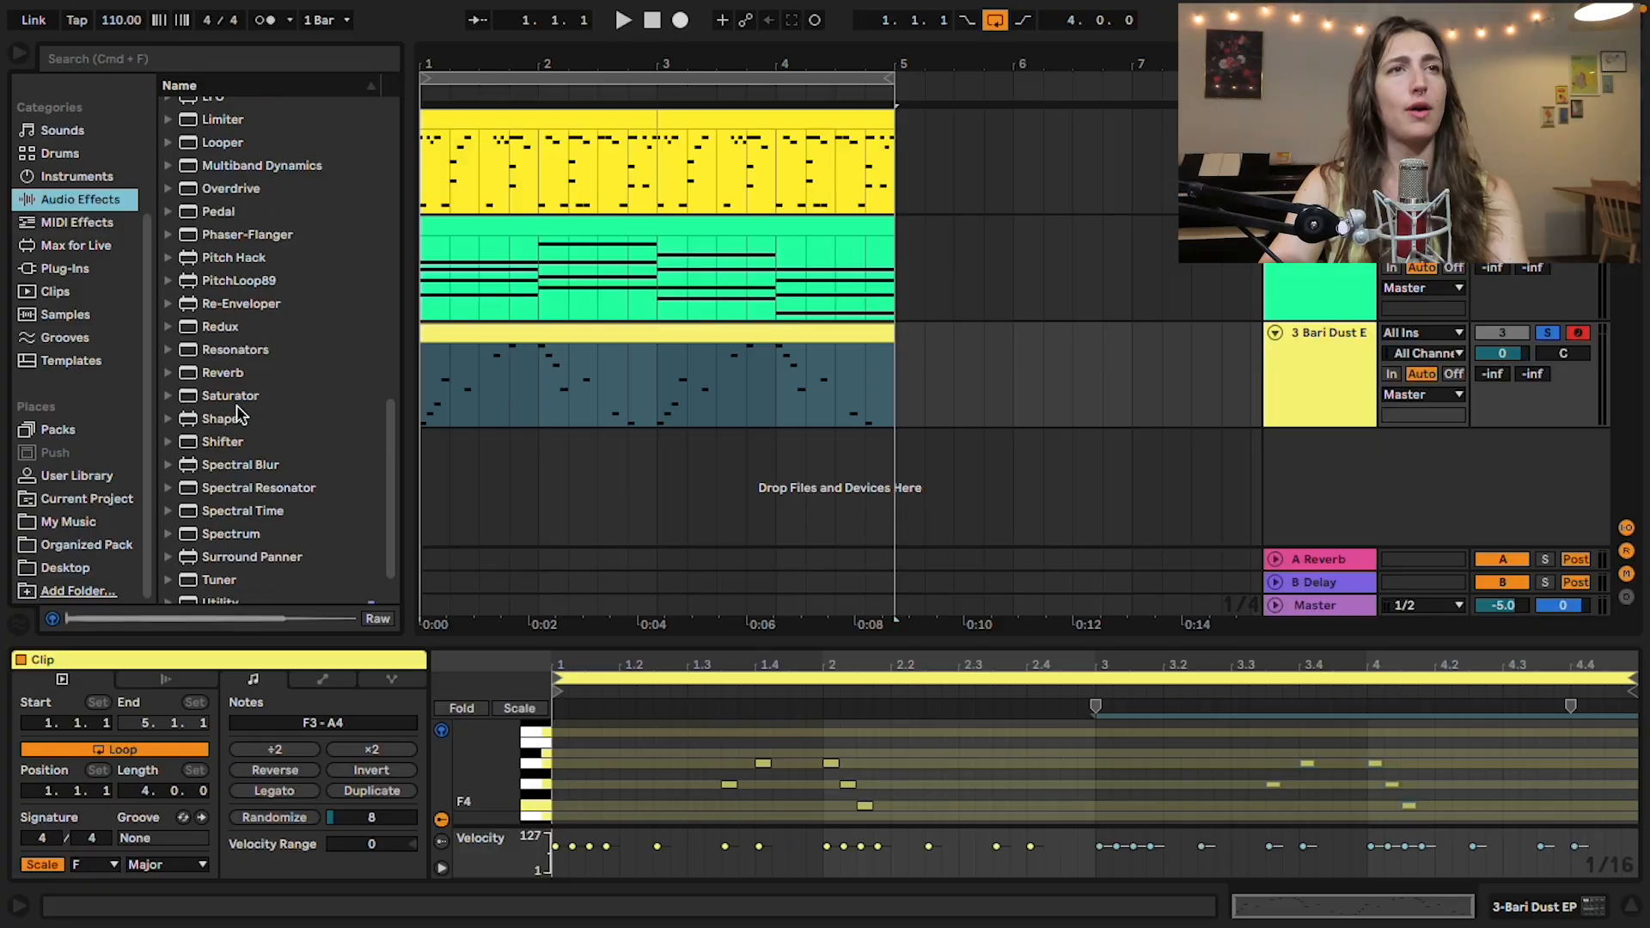
scroll(286, 419, down, 1)
scroll(286, 419, up, 12)
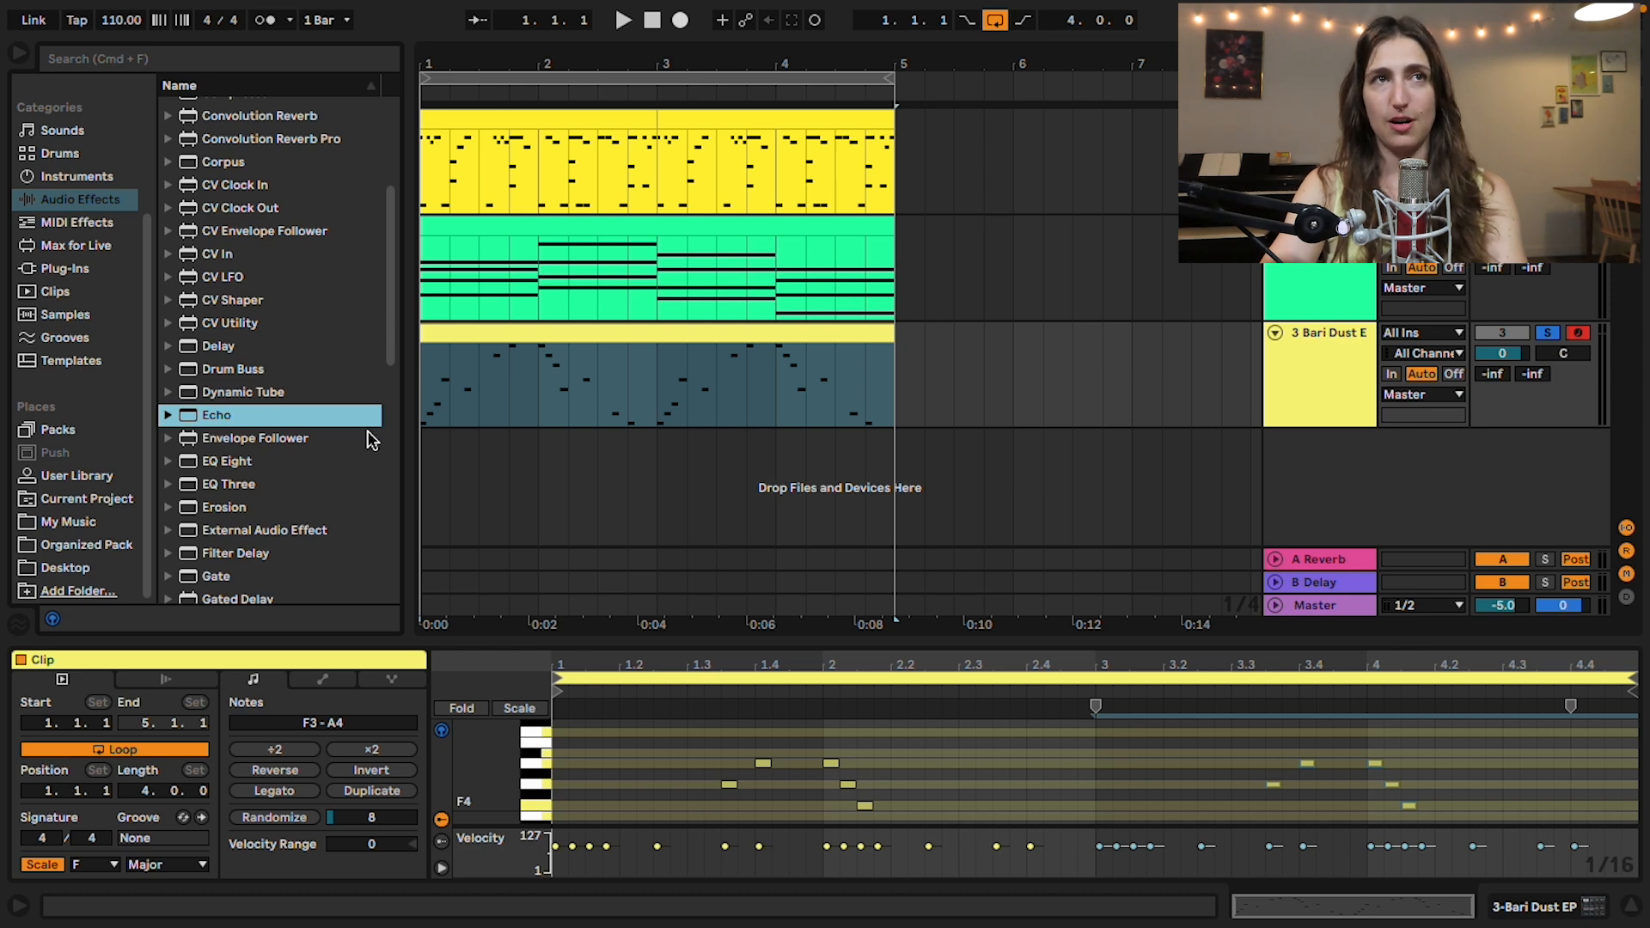
Step: Try the default Echo on the Bari Dust EP track and remove it
double_click(230, 415)
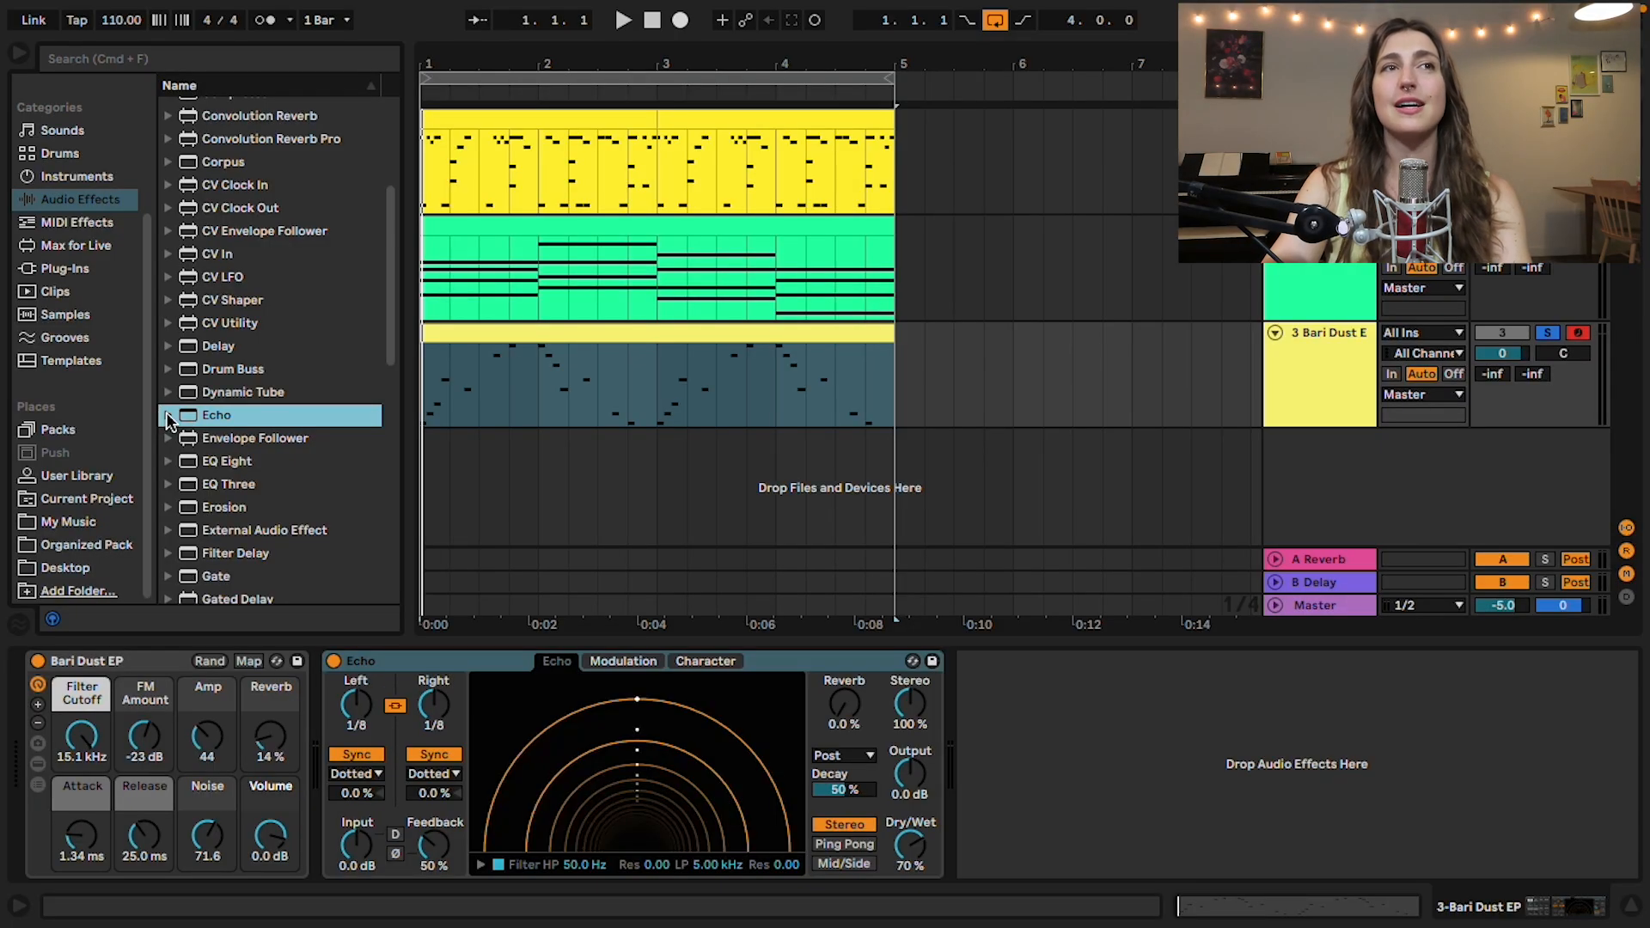
click(169, 417)
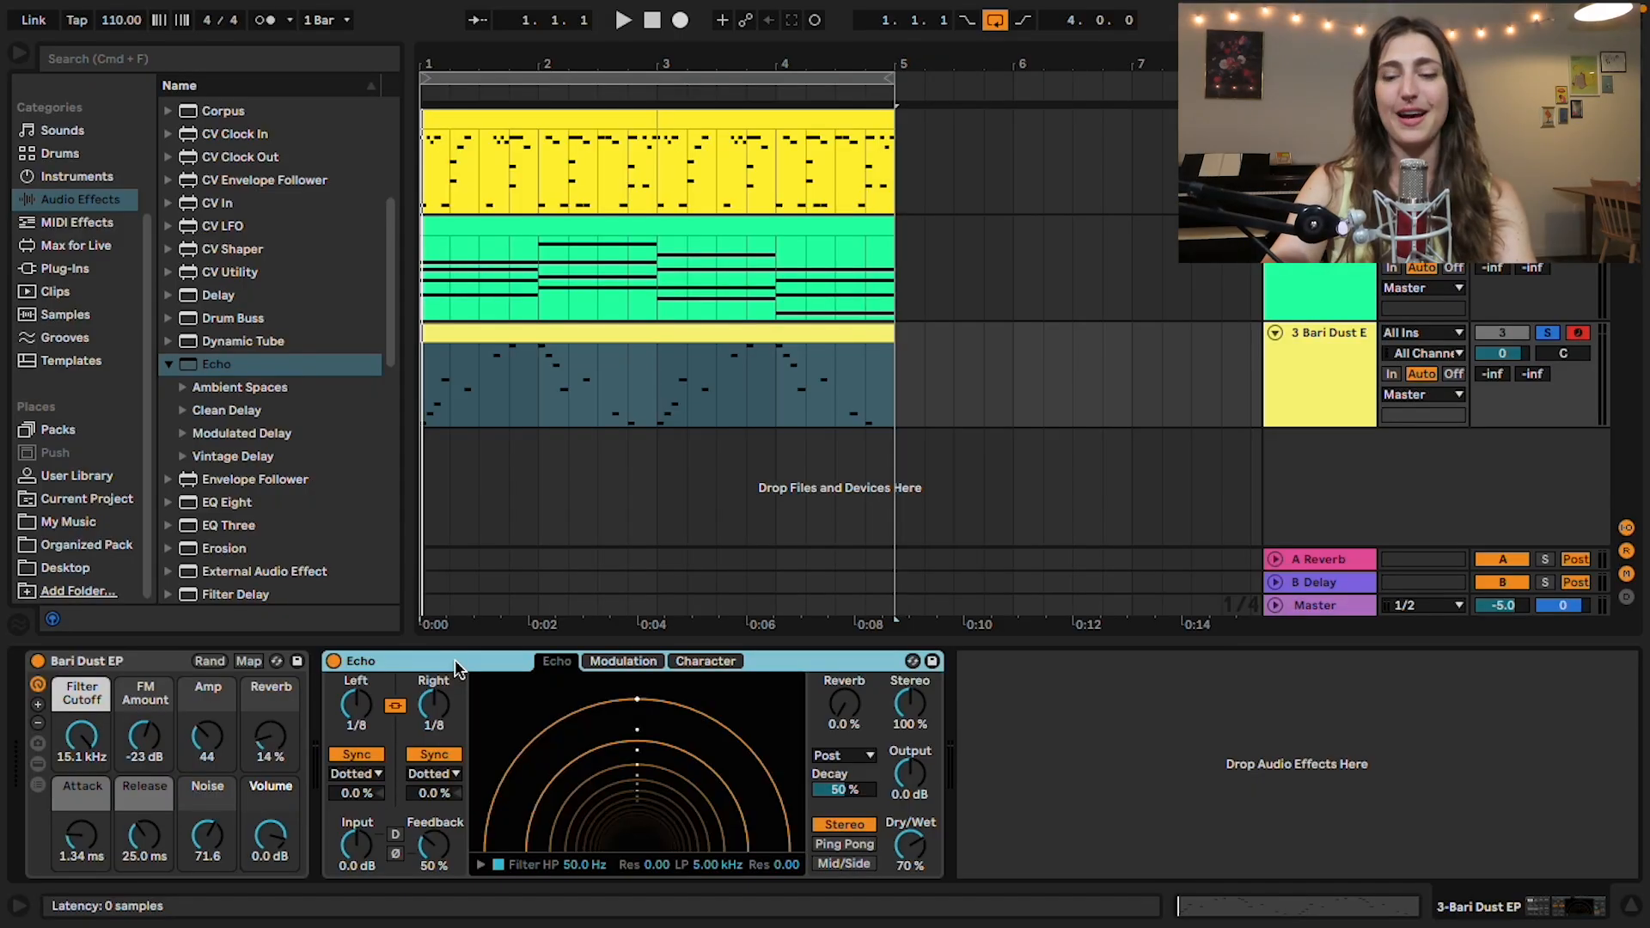
key(Delete)
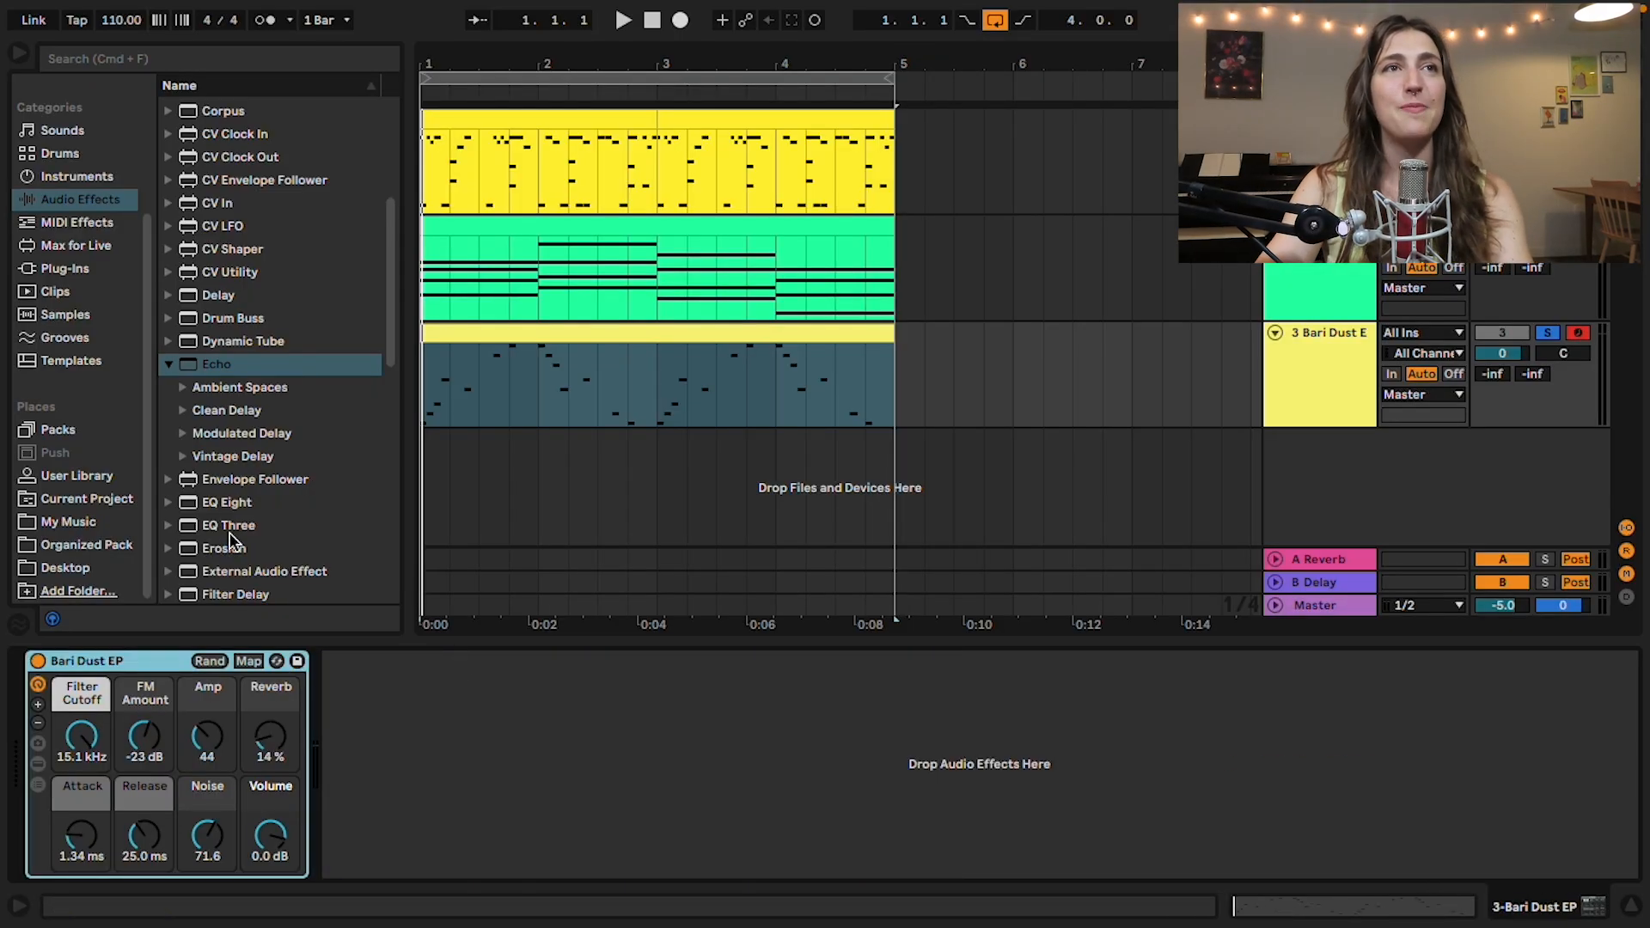
Step: Add the Analog Collapse preset from Echo's Modulated Delay folder to the Bari Dust EP track
click(213, 432)
click(182, 433)
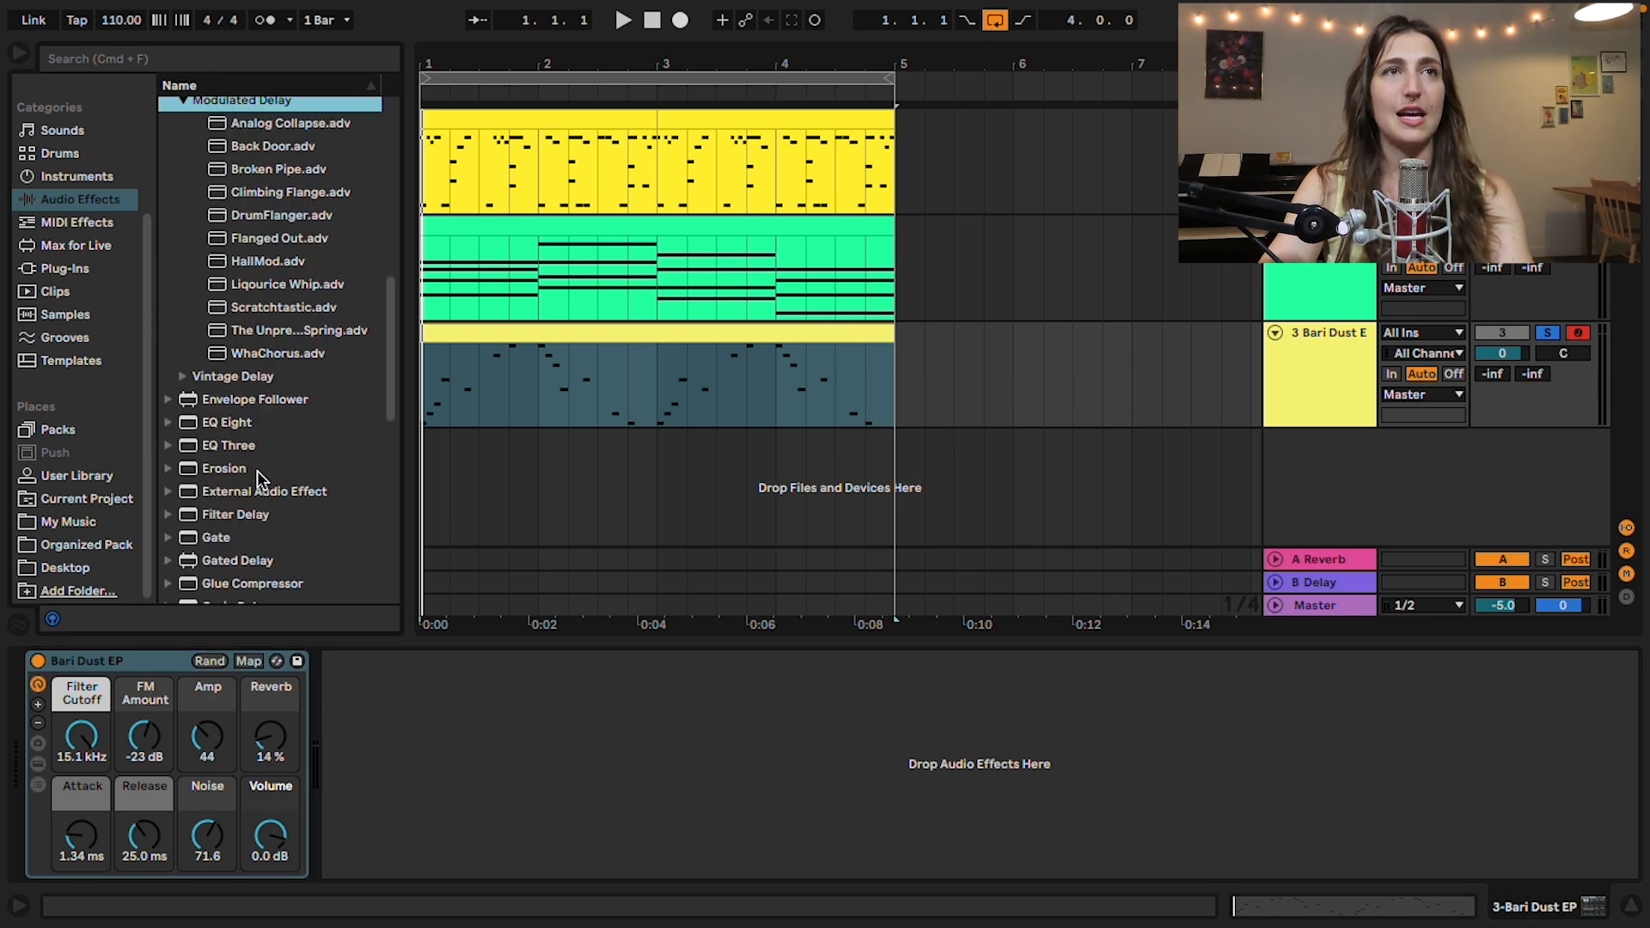
scroll(262, 482, up, 3)
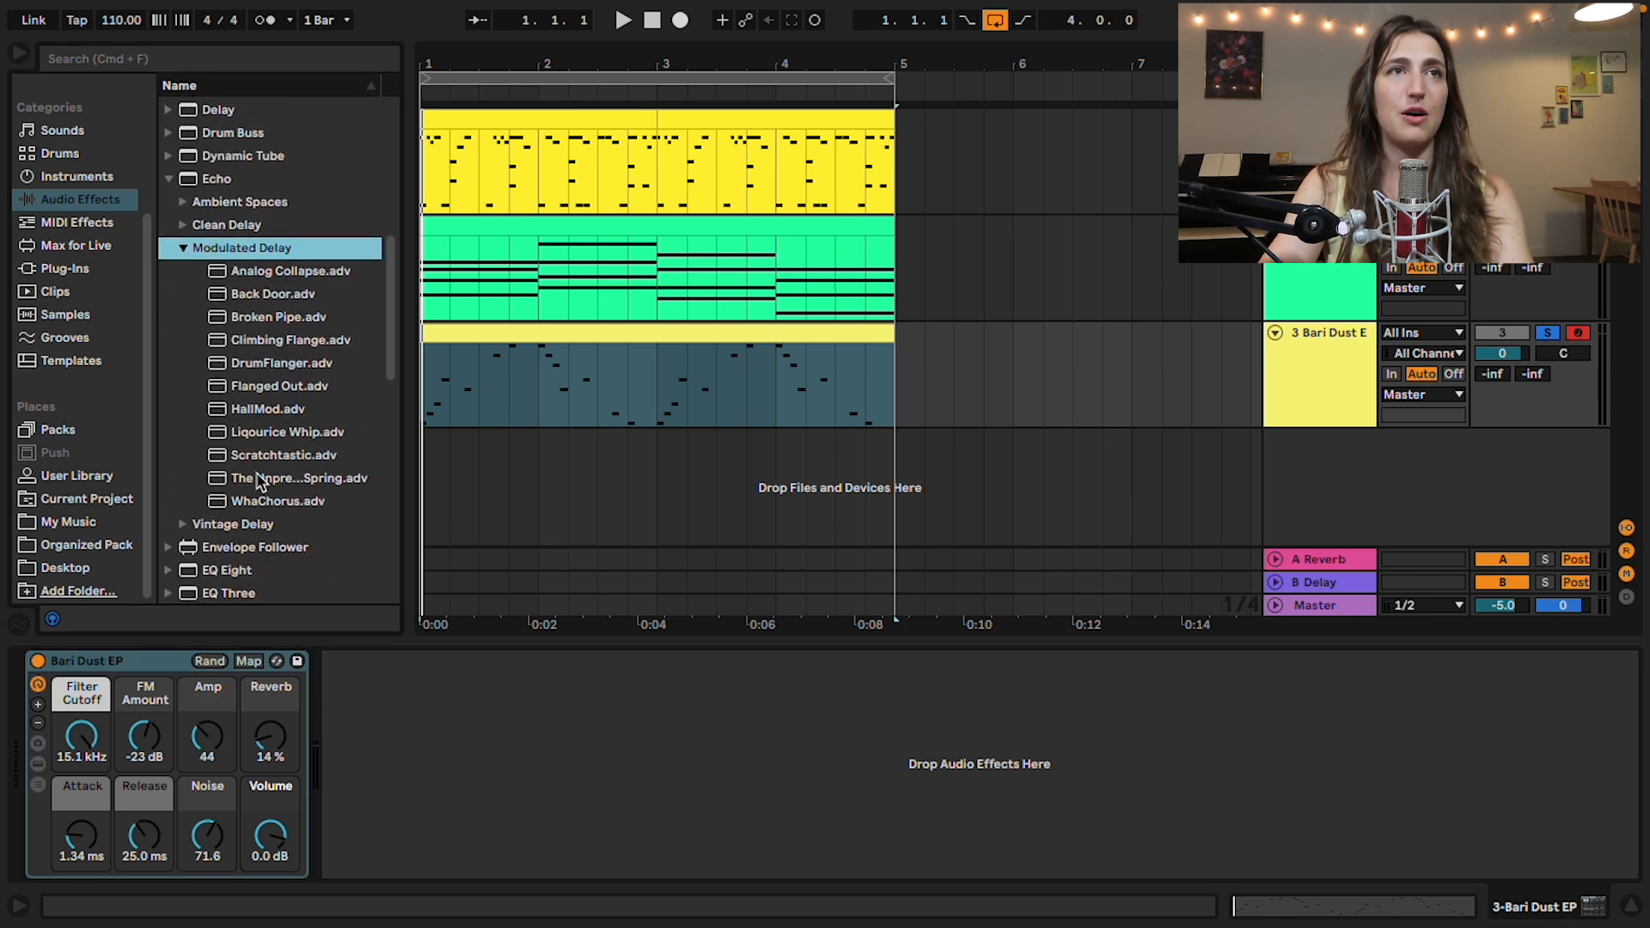
double_click(239, 271)
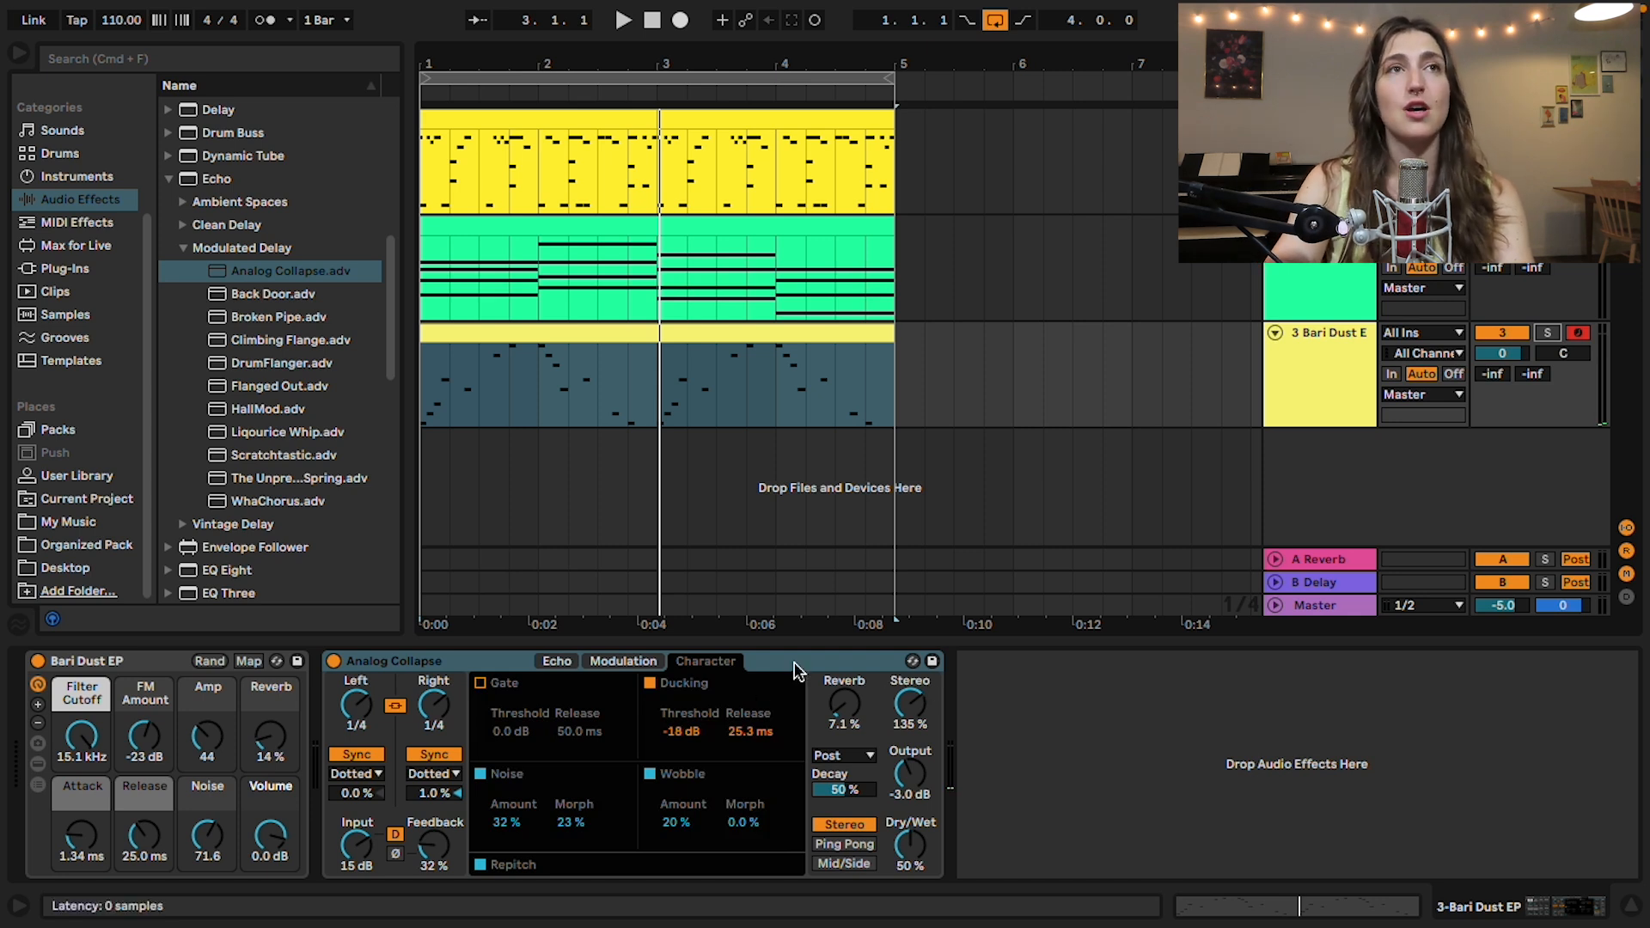
Step: Add the Back Door Echo preset to the track and delete the Analog Collapse device
drag(296, 299, 1523, 740)
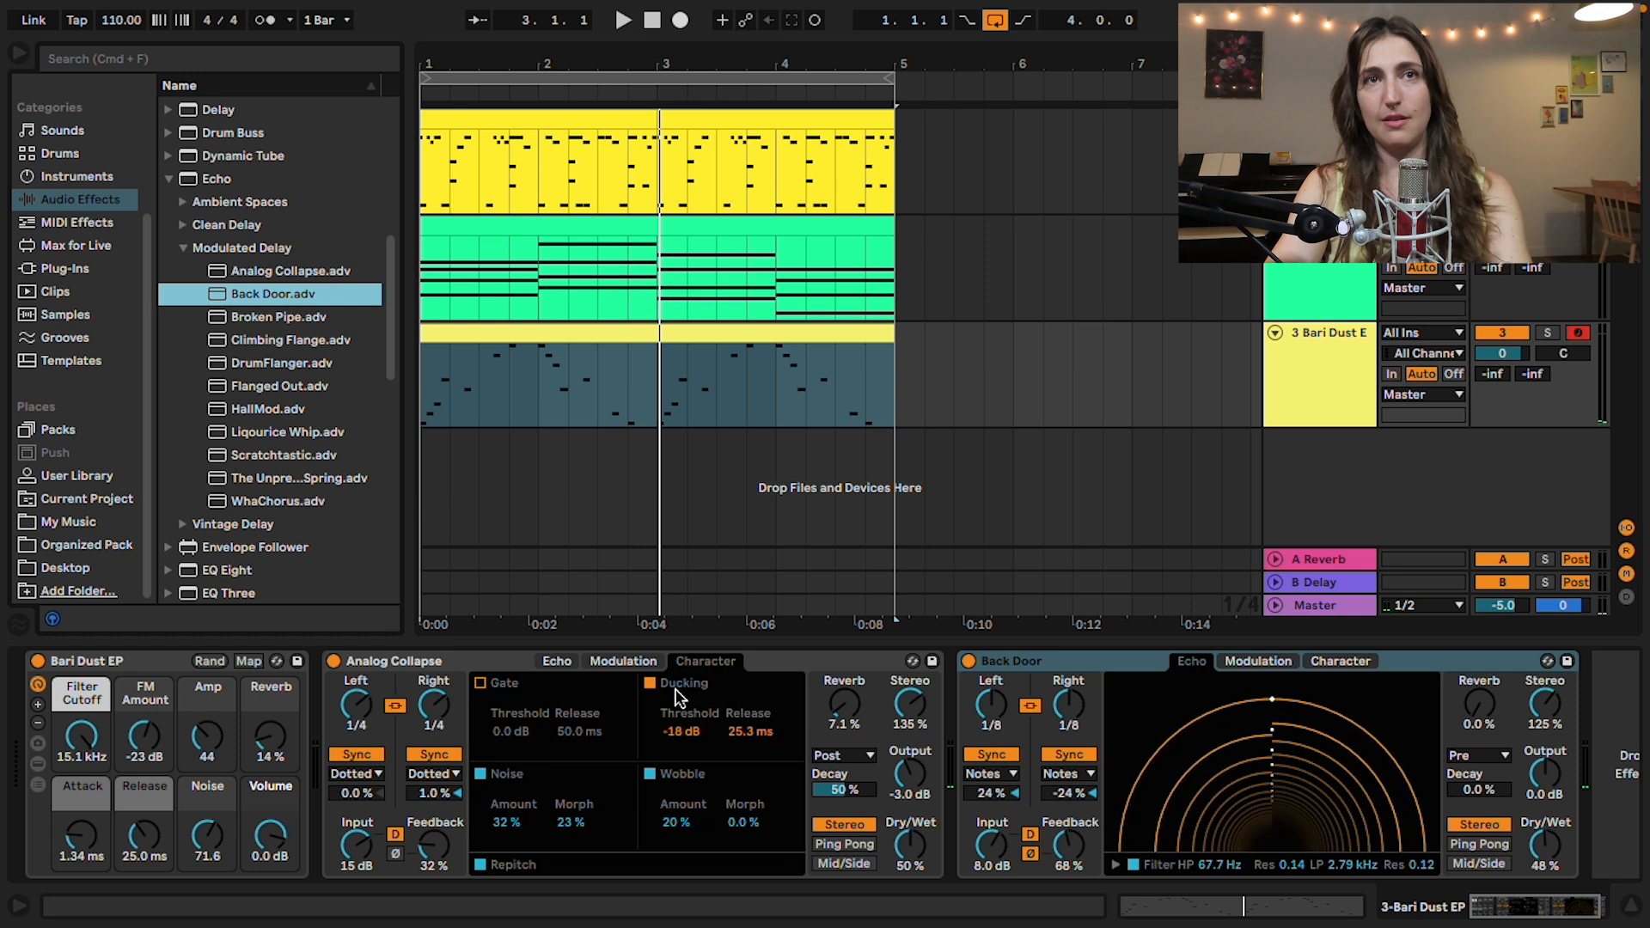
click(775, 663)
key(Delete)
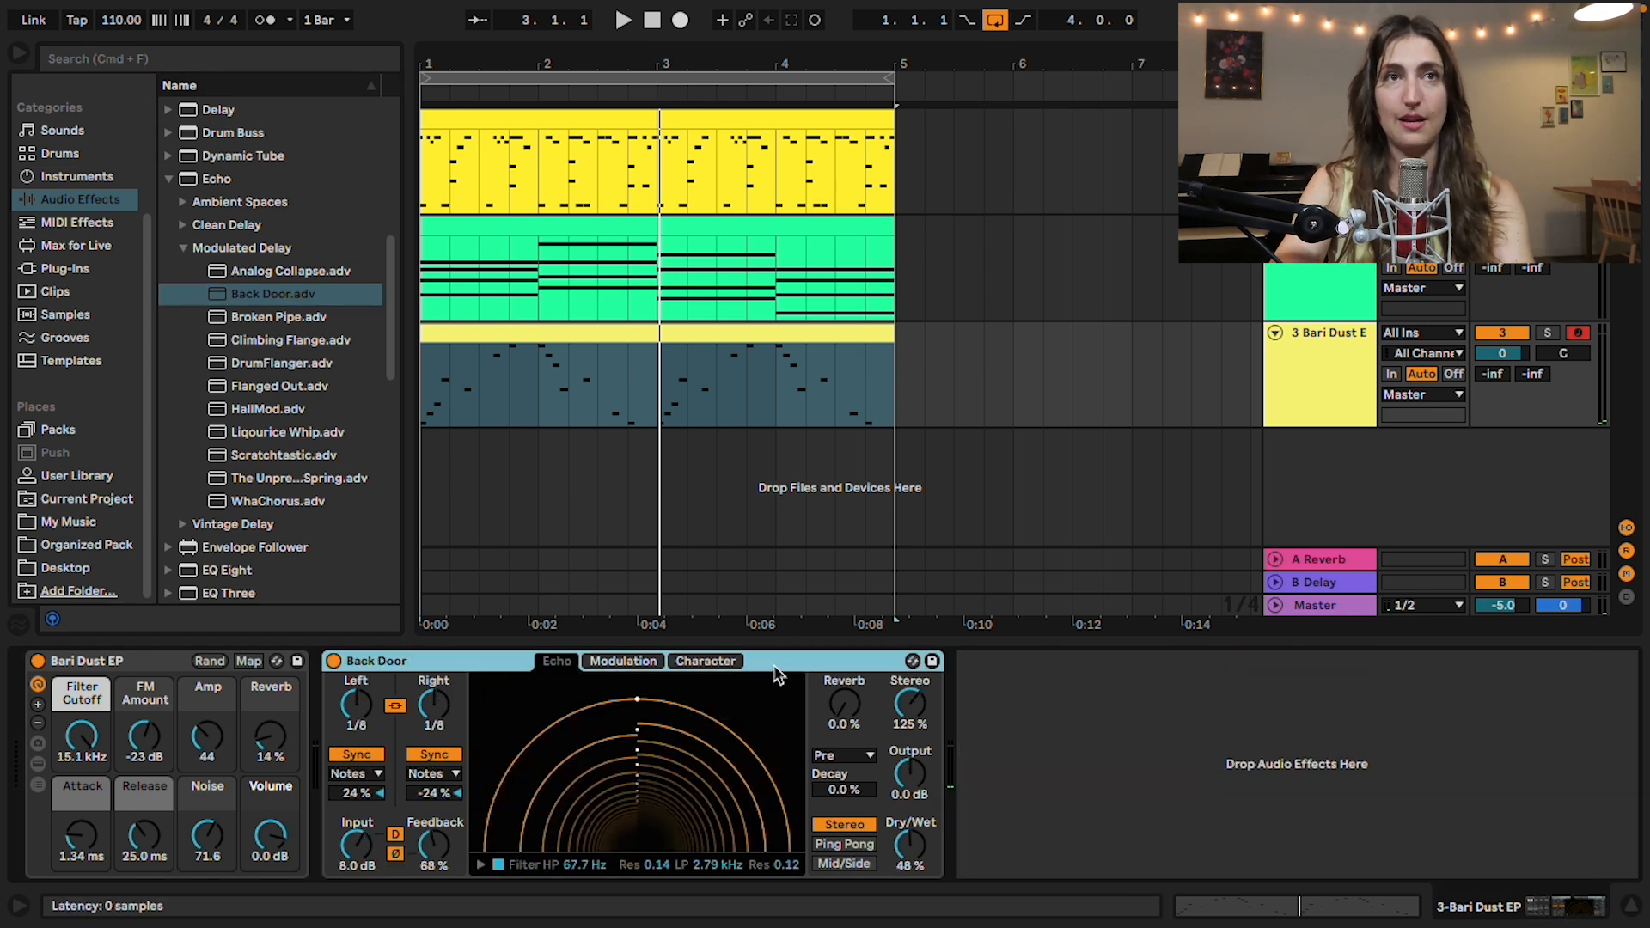
Step: Try swapping the Back Door preset on the Bari Dust EP track for Echo's Broken Pipe preset
click(912, 662)
scroll(275, 423, down, 5)
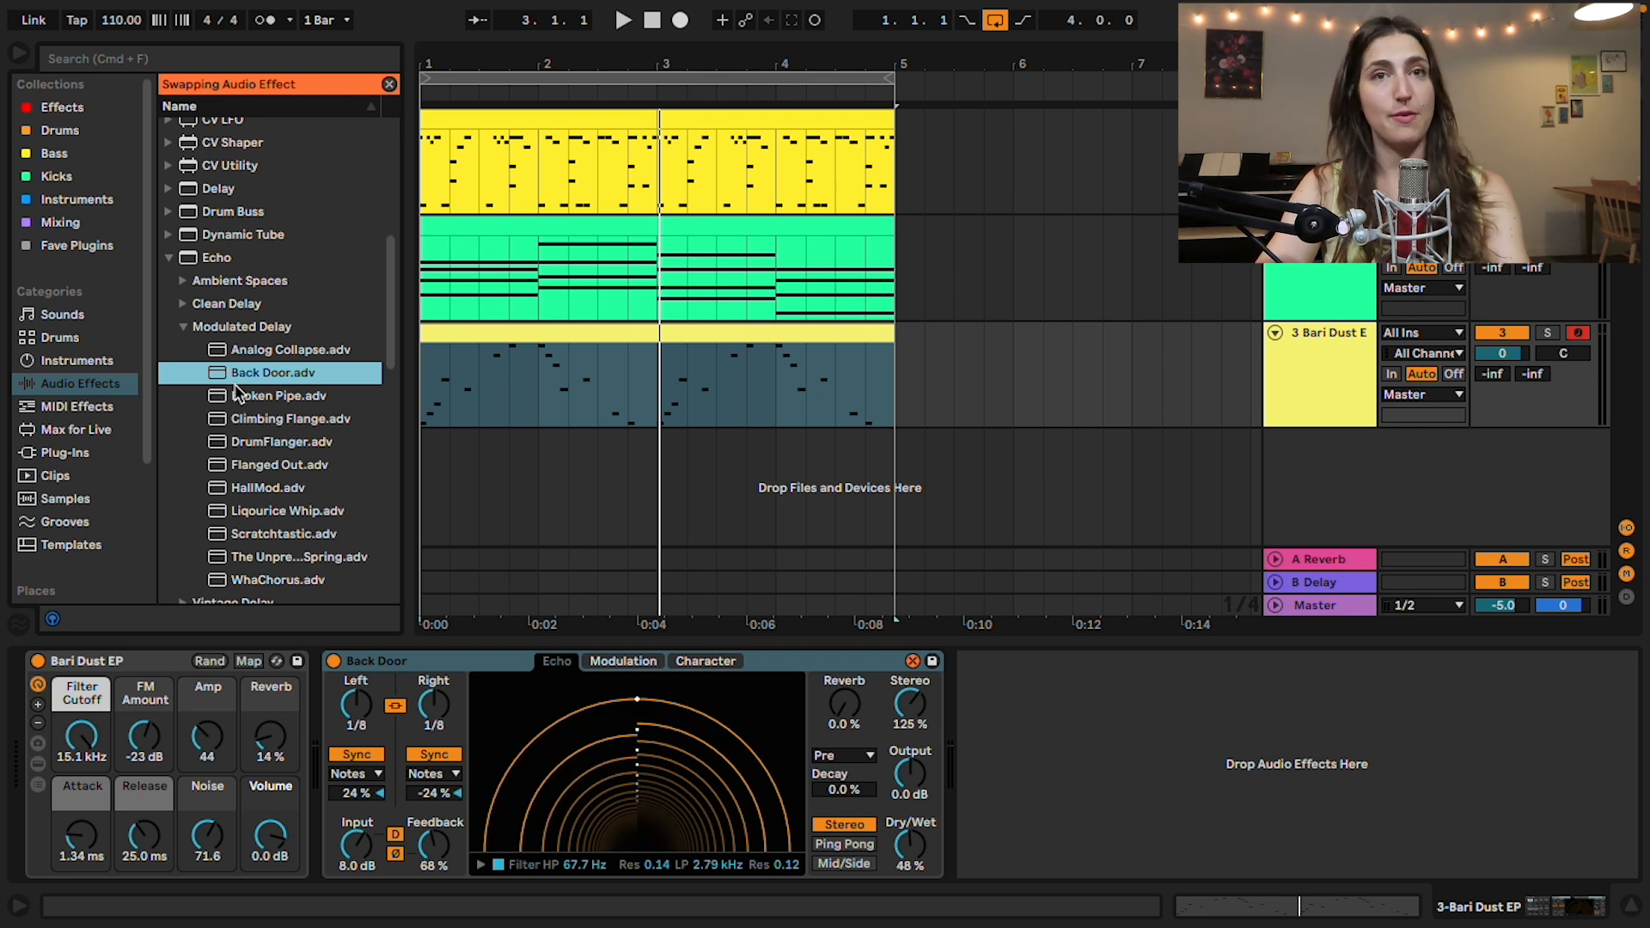
key(Down)
key(Down)
key(Down)
key(Down)
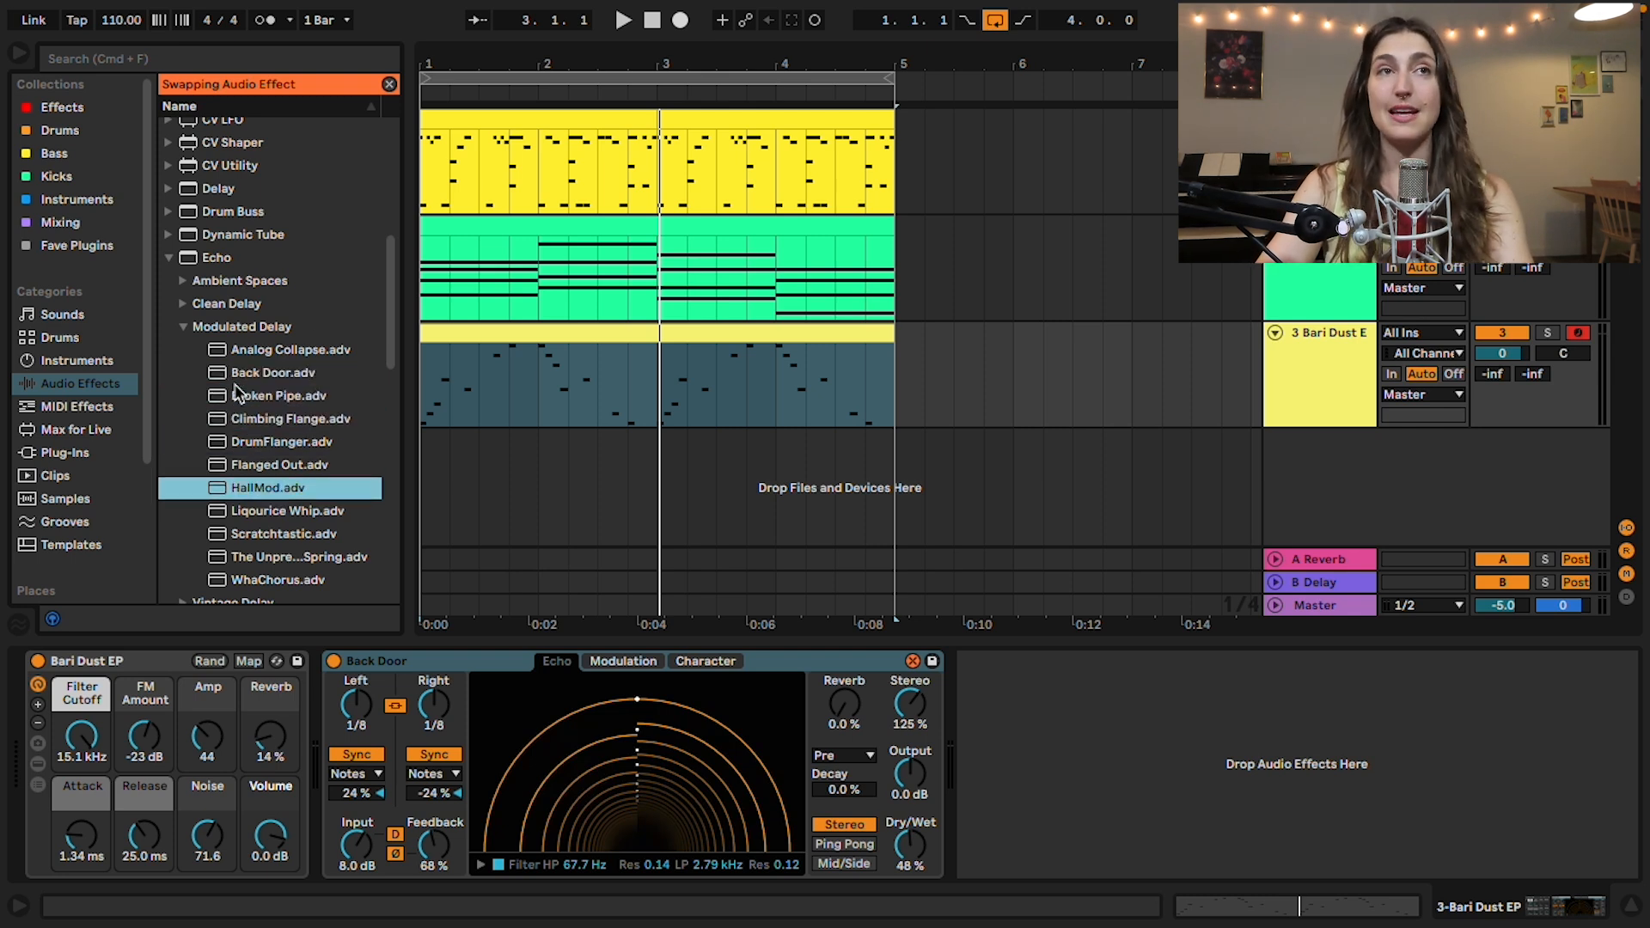
key(Up)
key(Up)
key(Up)
key(Up)
key(Up)
key(Up)
key(Down)
key(Down)
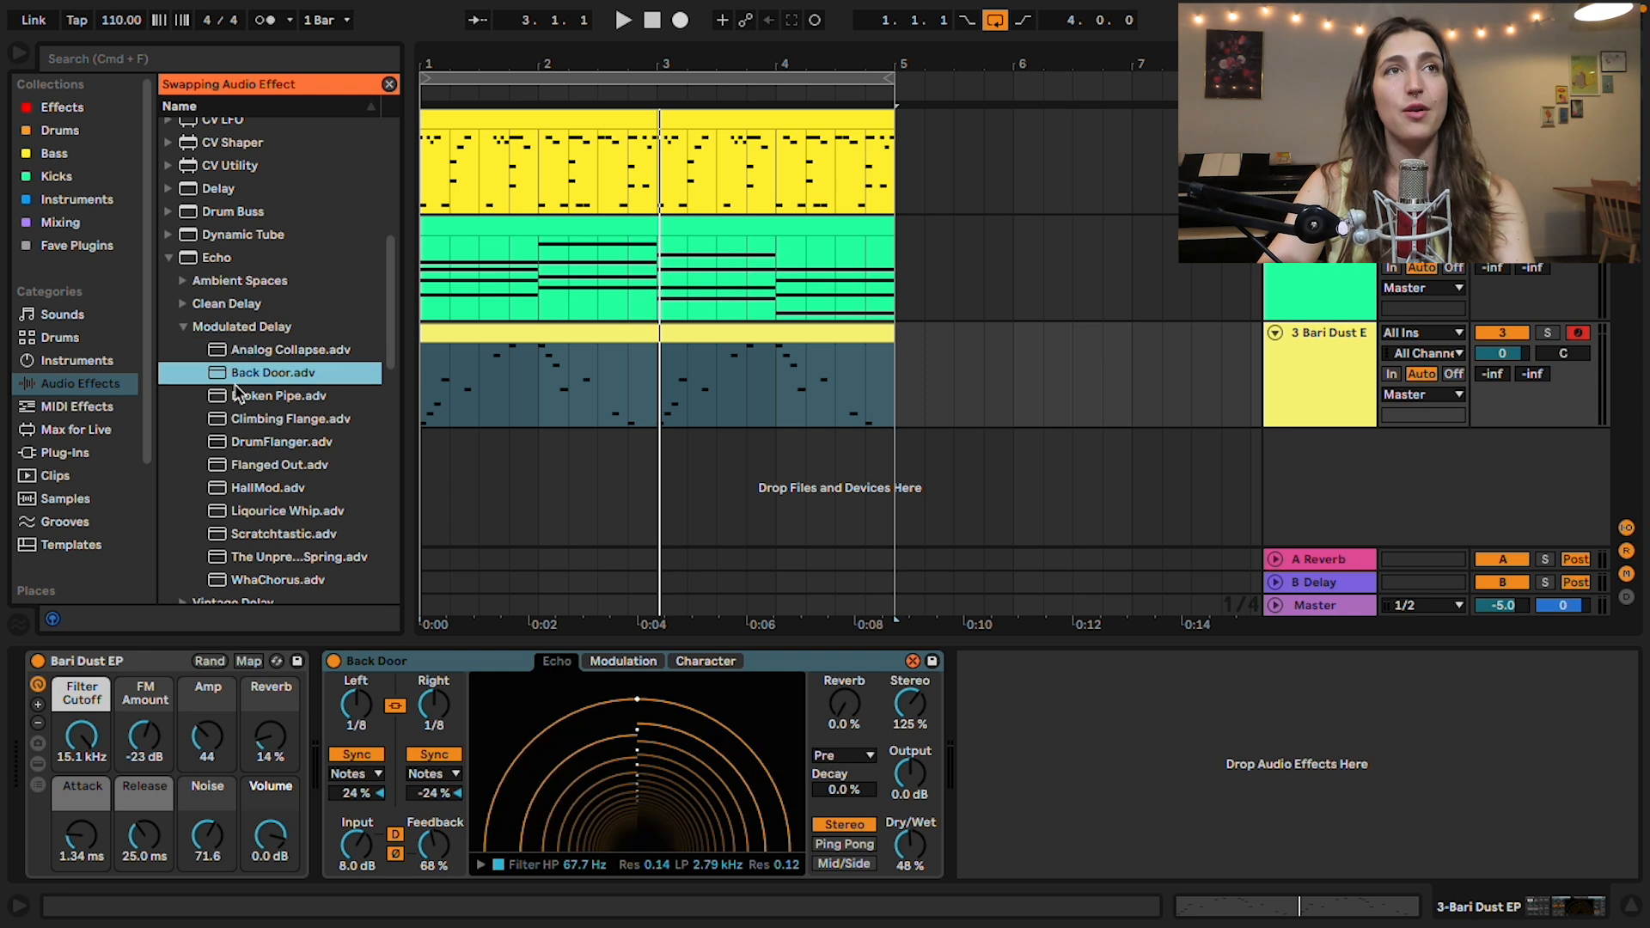
key(Down)
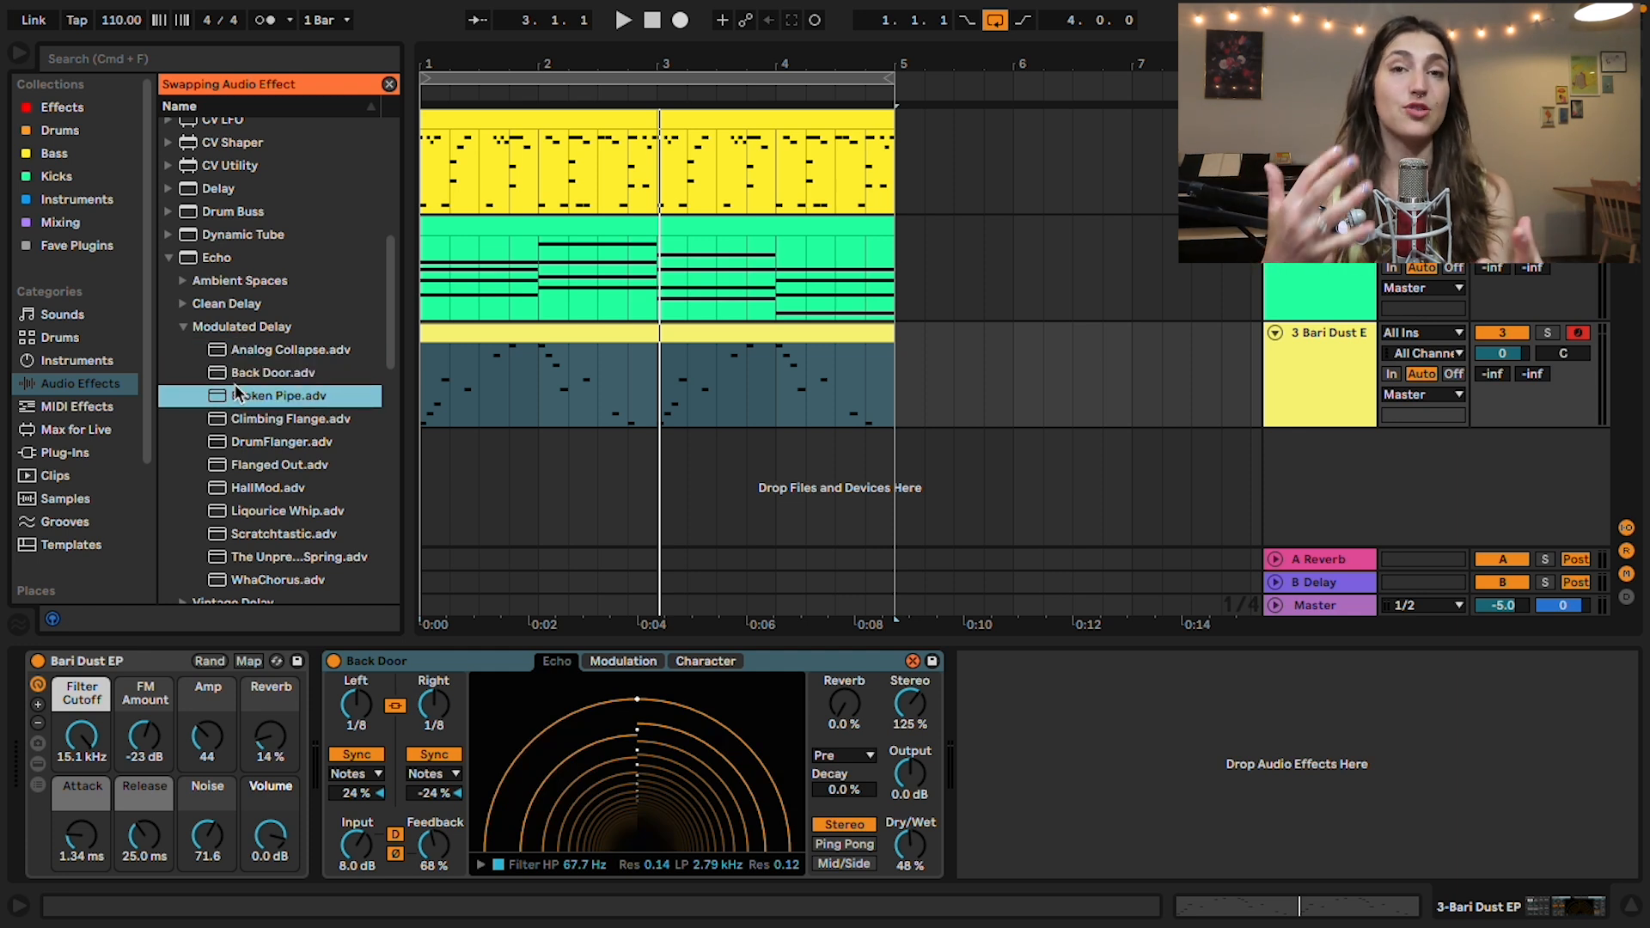
key(Return)
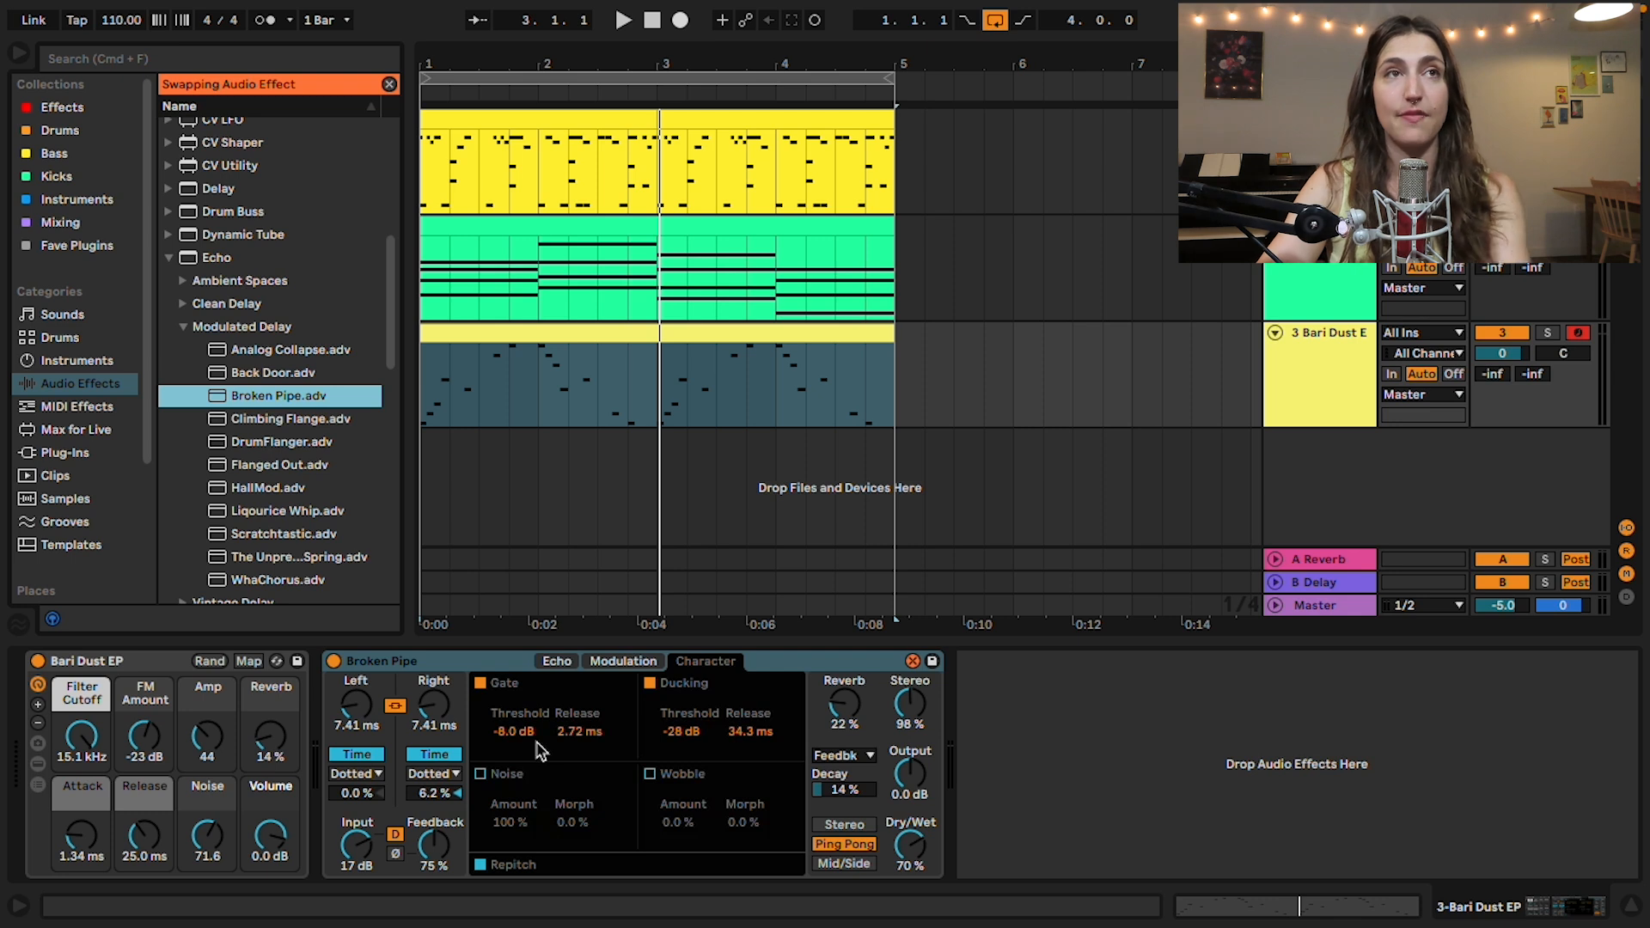
Step: Solo the Bari Dust EP track and play its melody through the Broken Pipe preset from bar 1
click(479, 334)
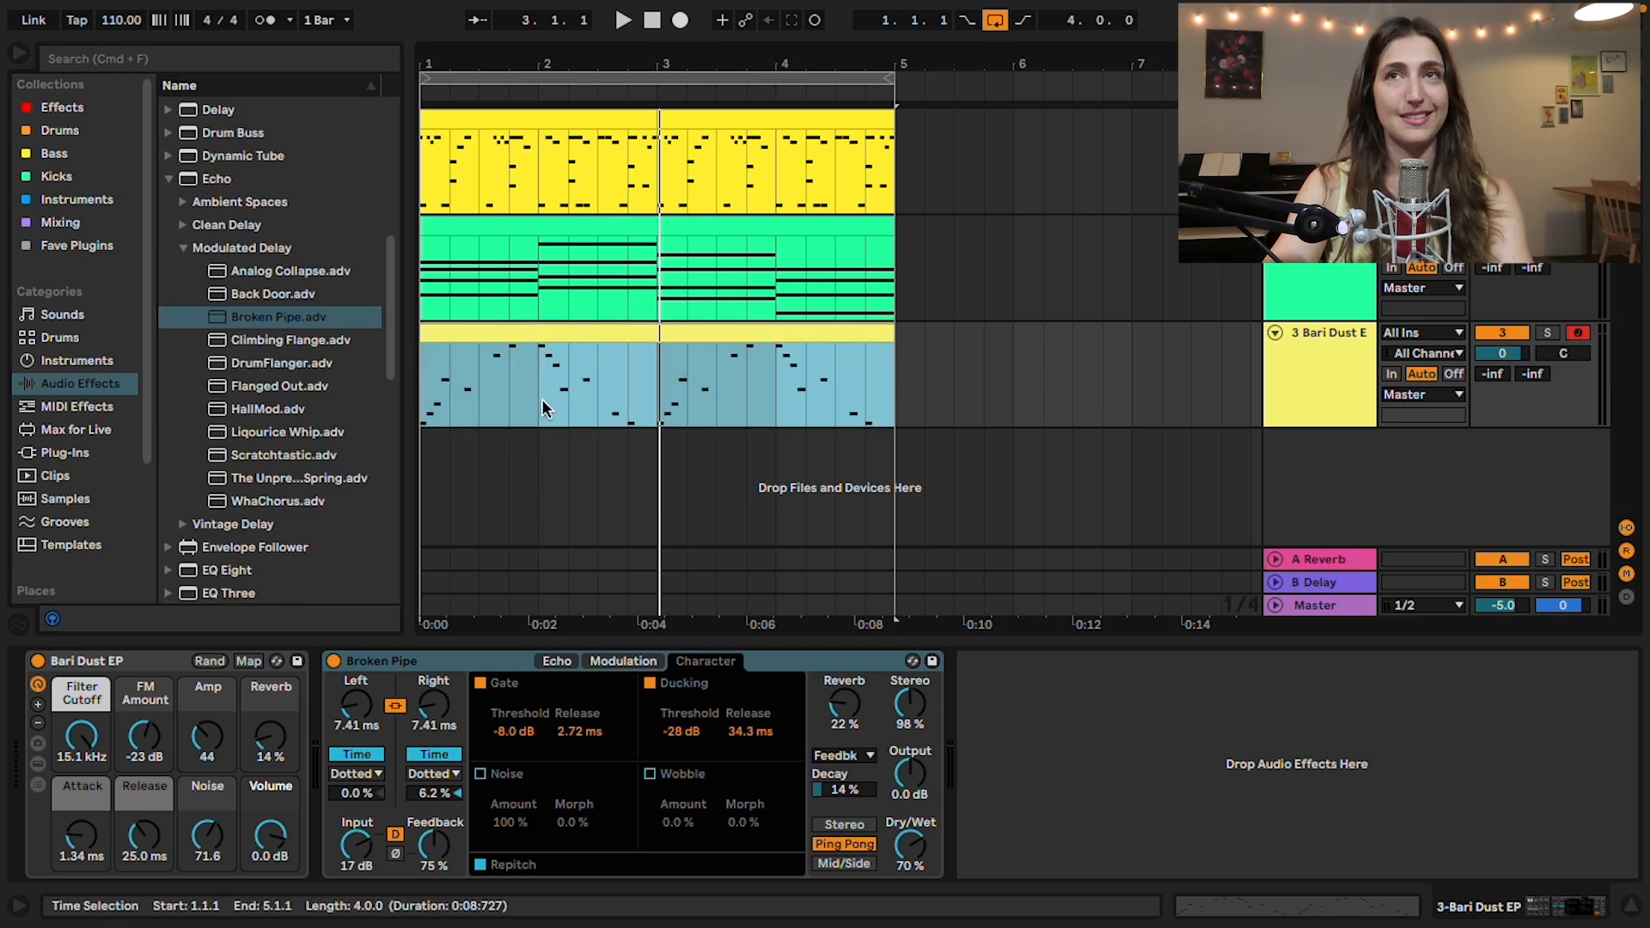
click(1549, 335)
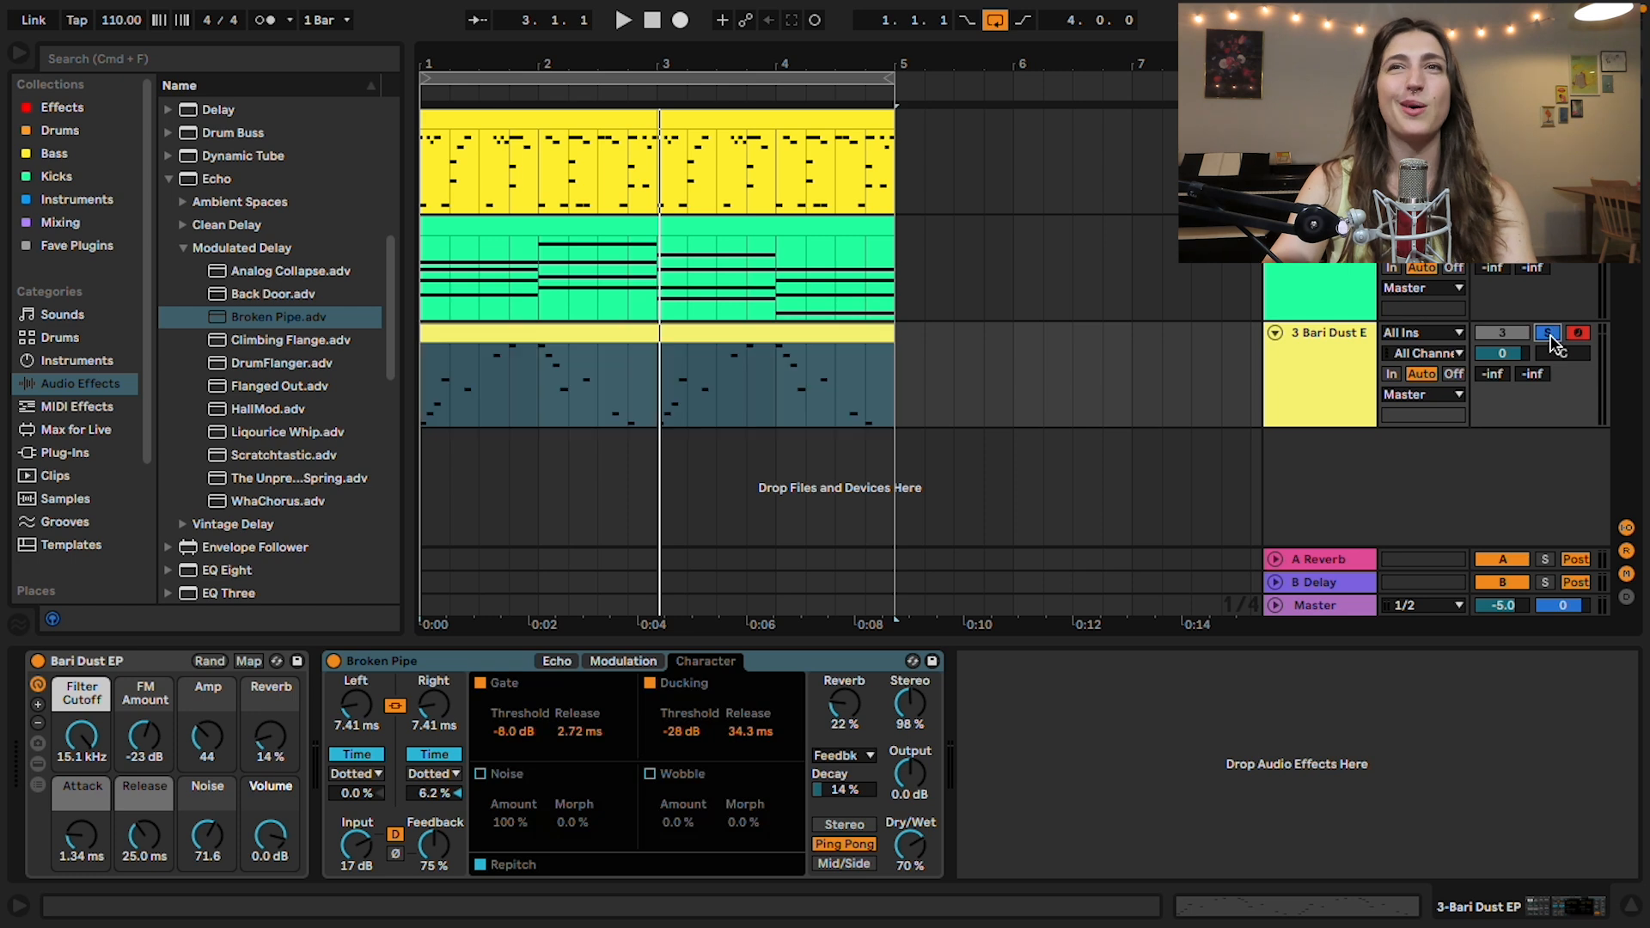
click(308, 325)
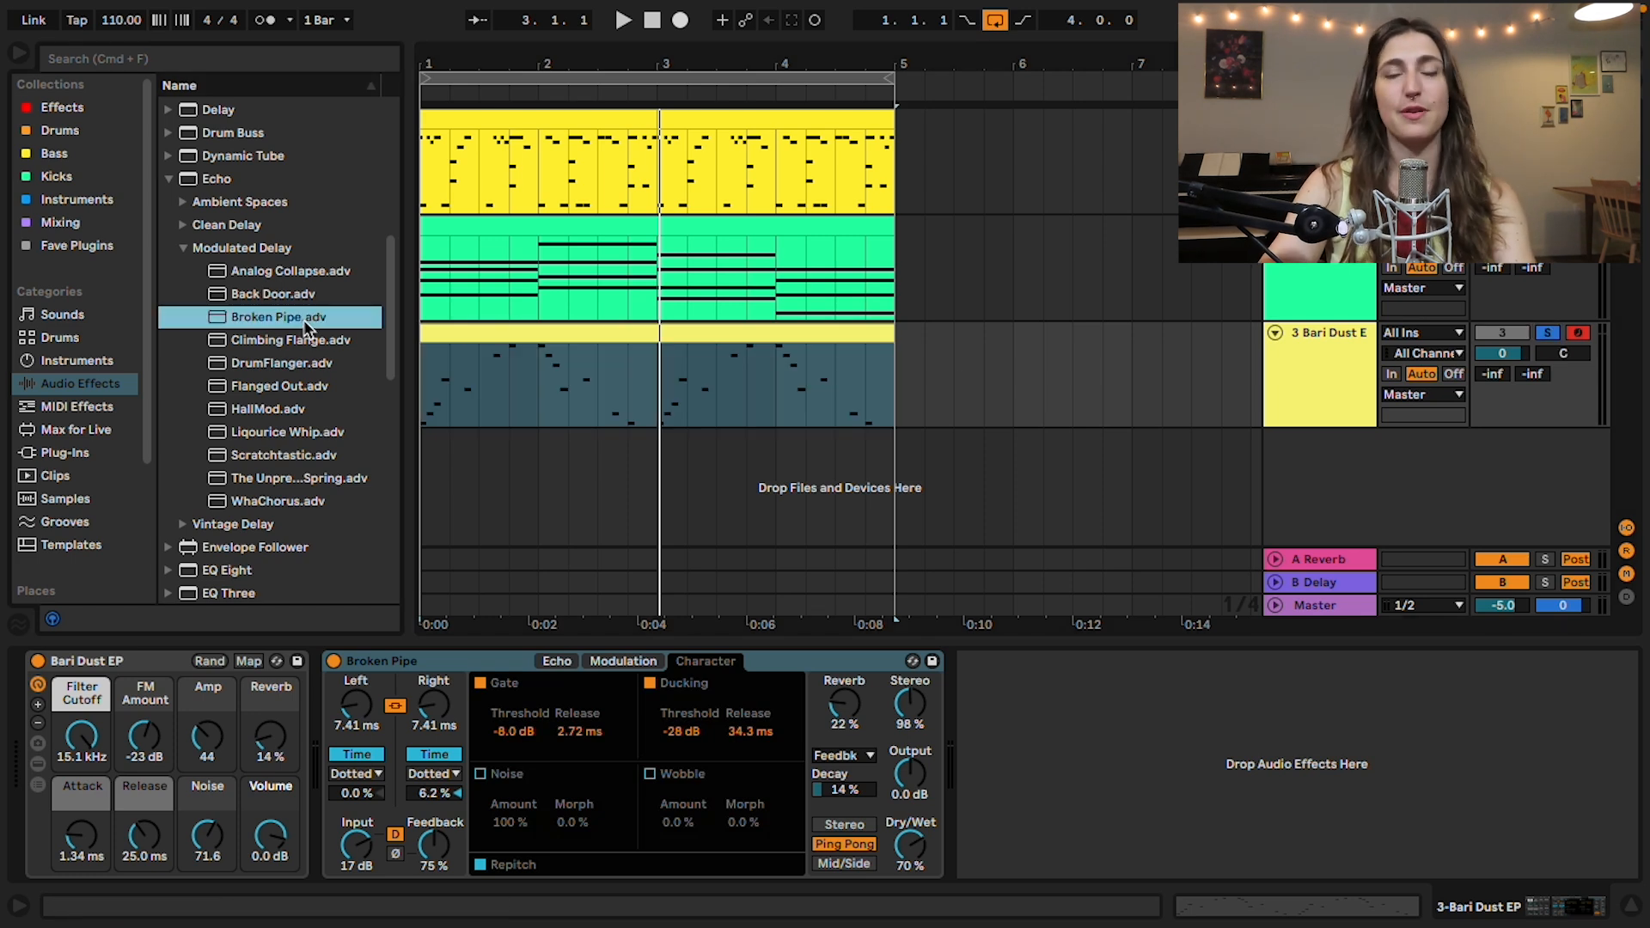
key(space)
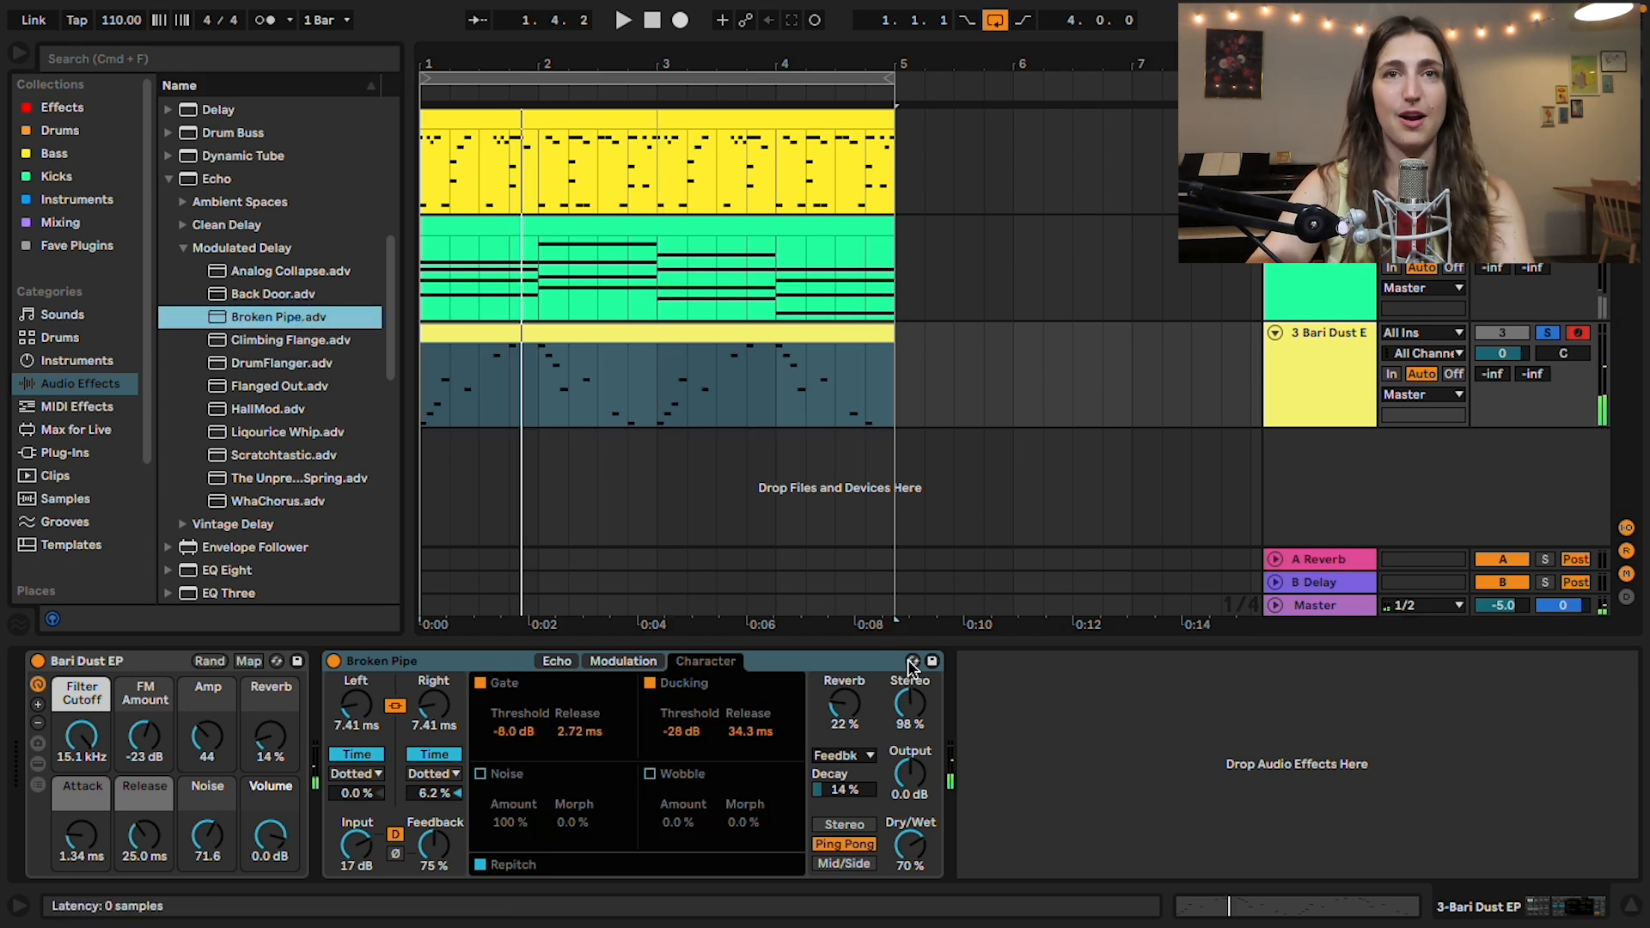
Step: Audition Echo's Vintage Delay presets from A Bit Tipsy onward in place of Broken Pipe and load Flutter One
click(912, 661)
scroll(287, 531, down, 10)
click(275, 152)
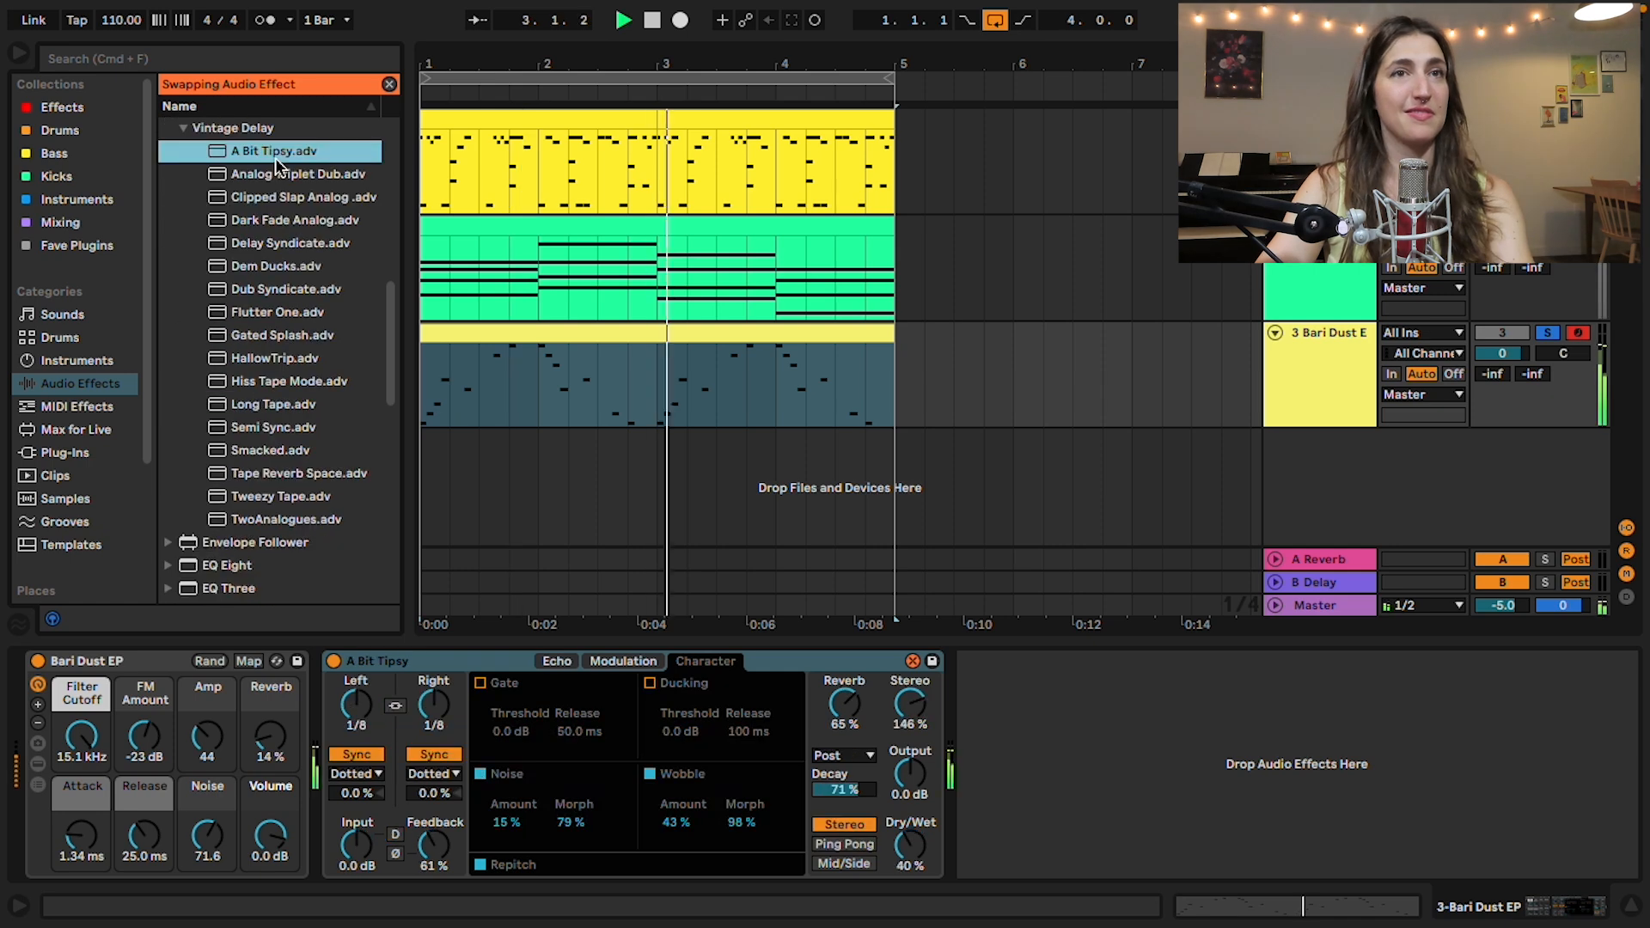
key(Down)
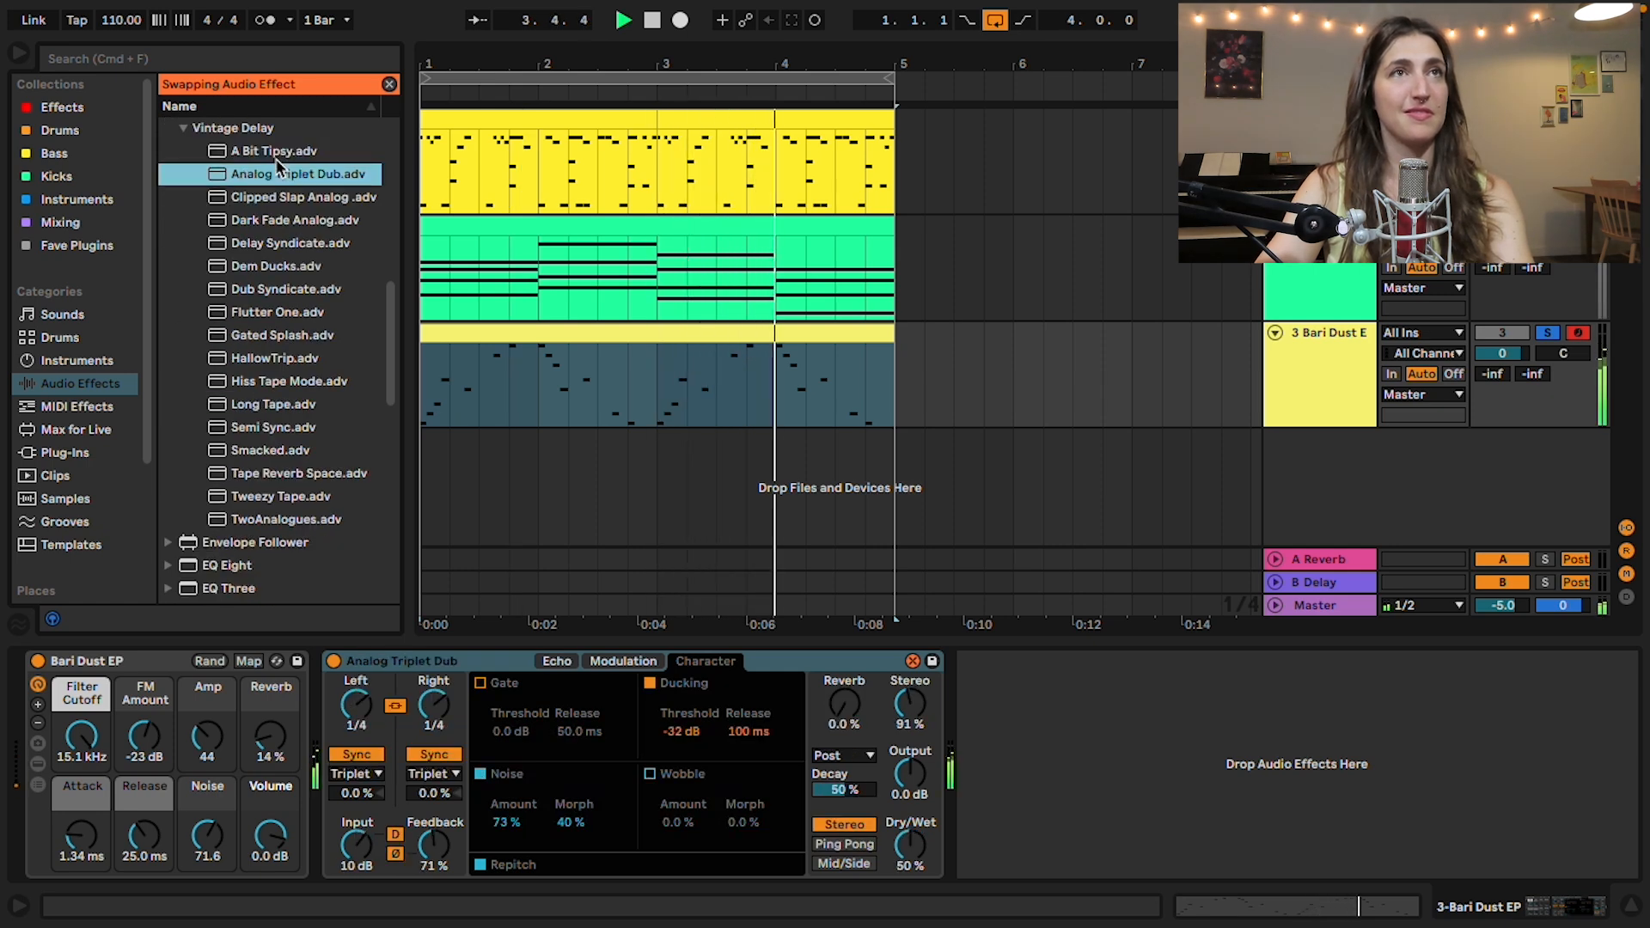
key(Down)
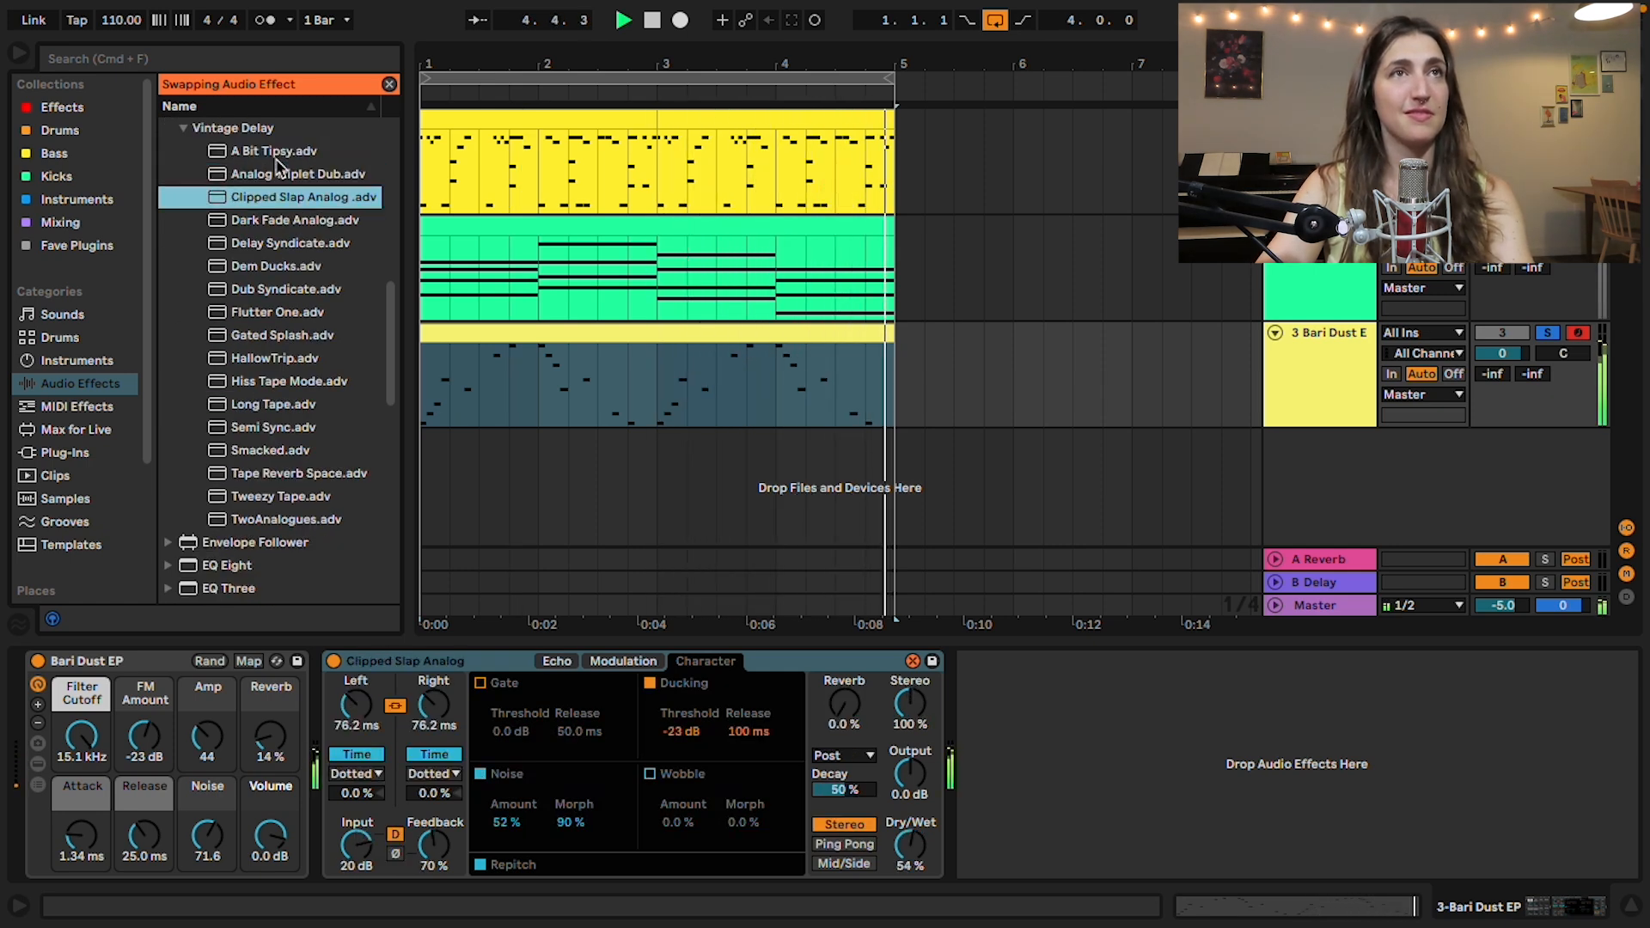
key(Down)
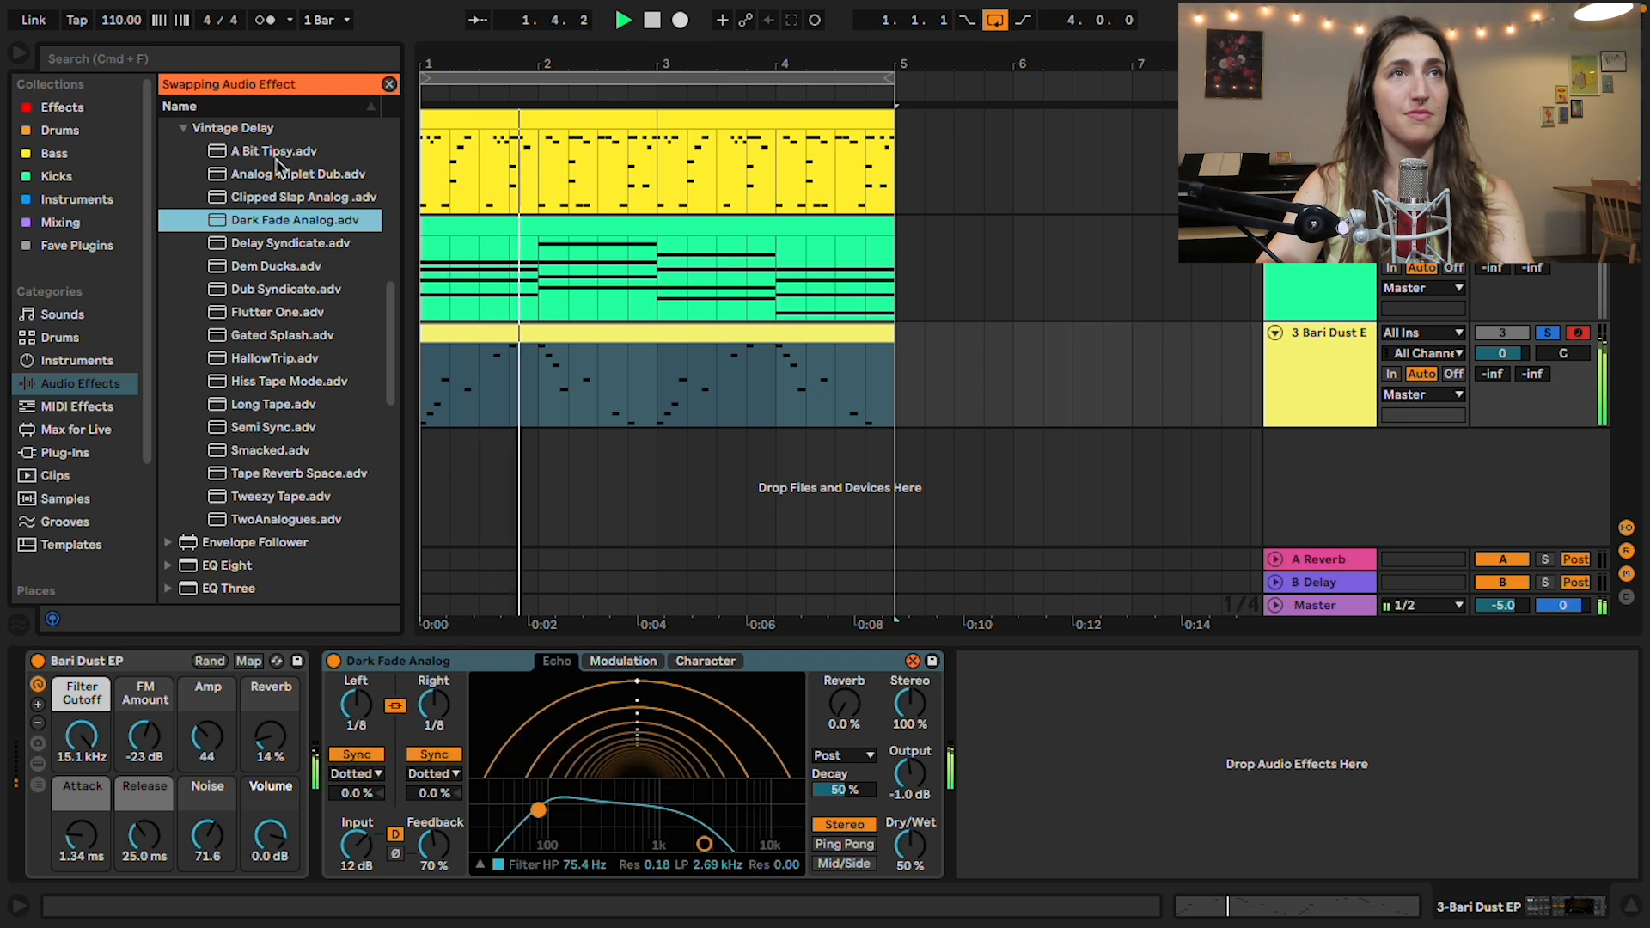
key(Down)
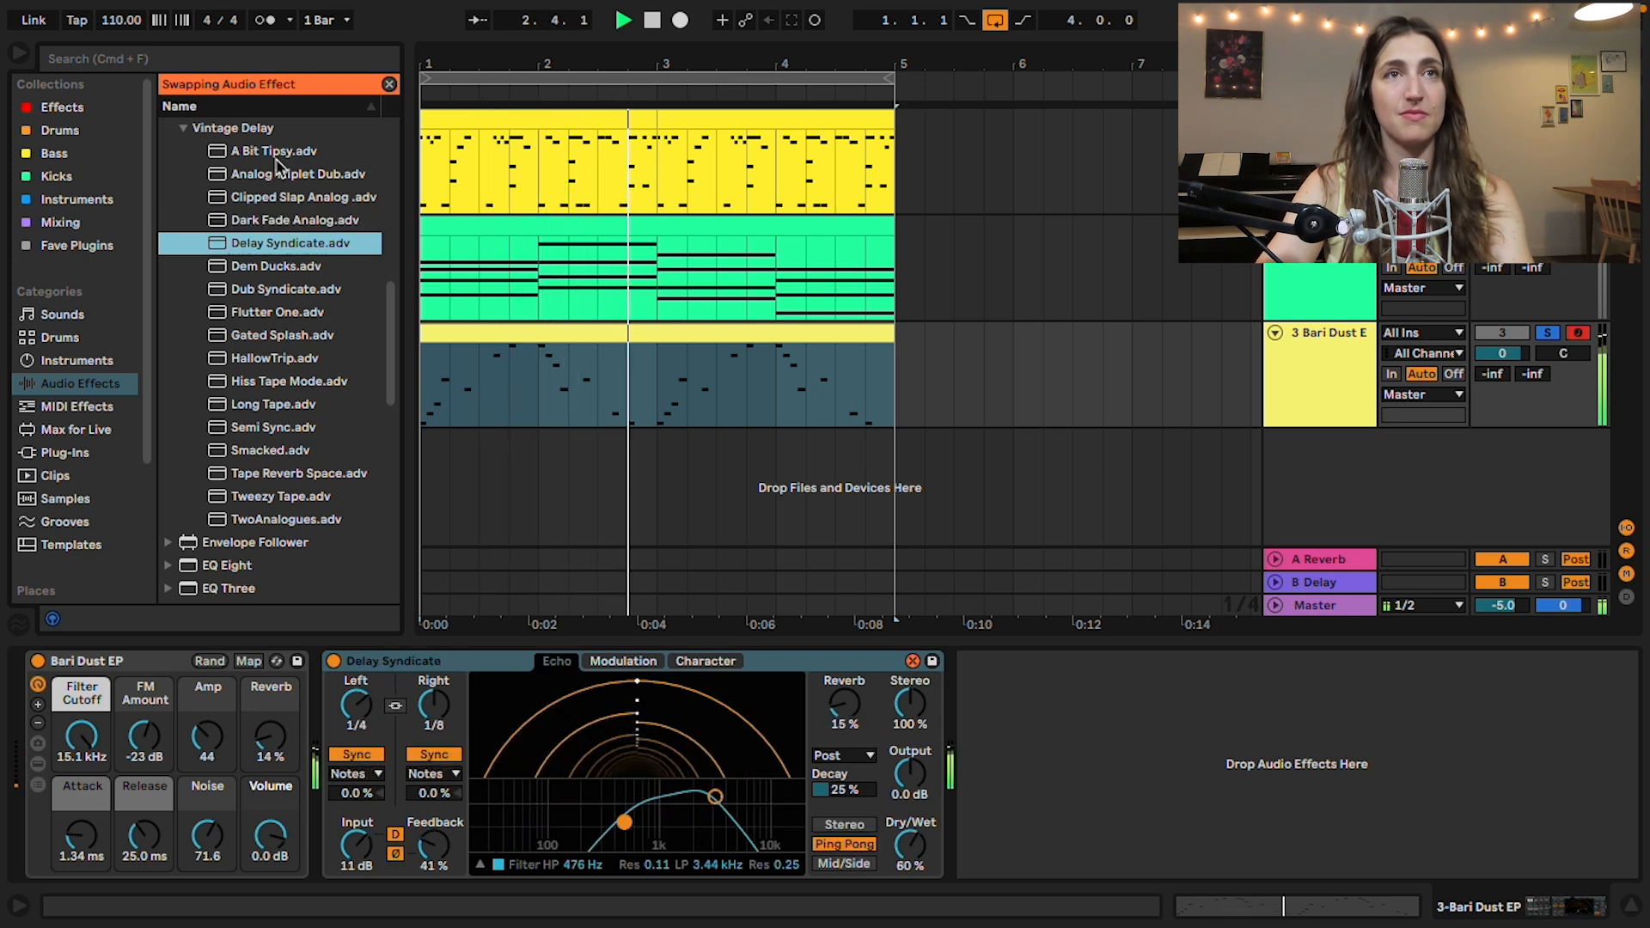
key(Down)
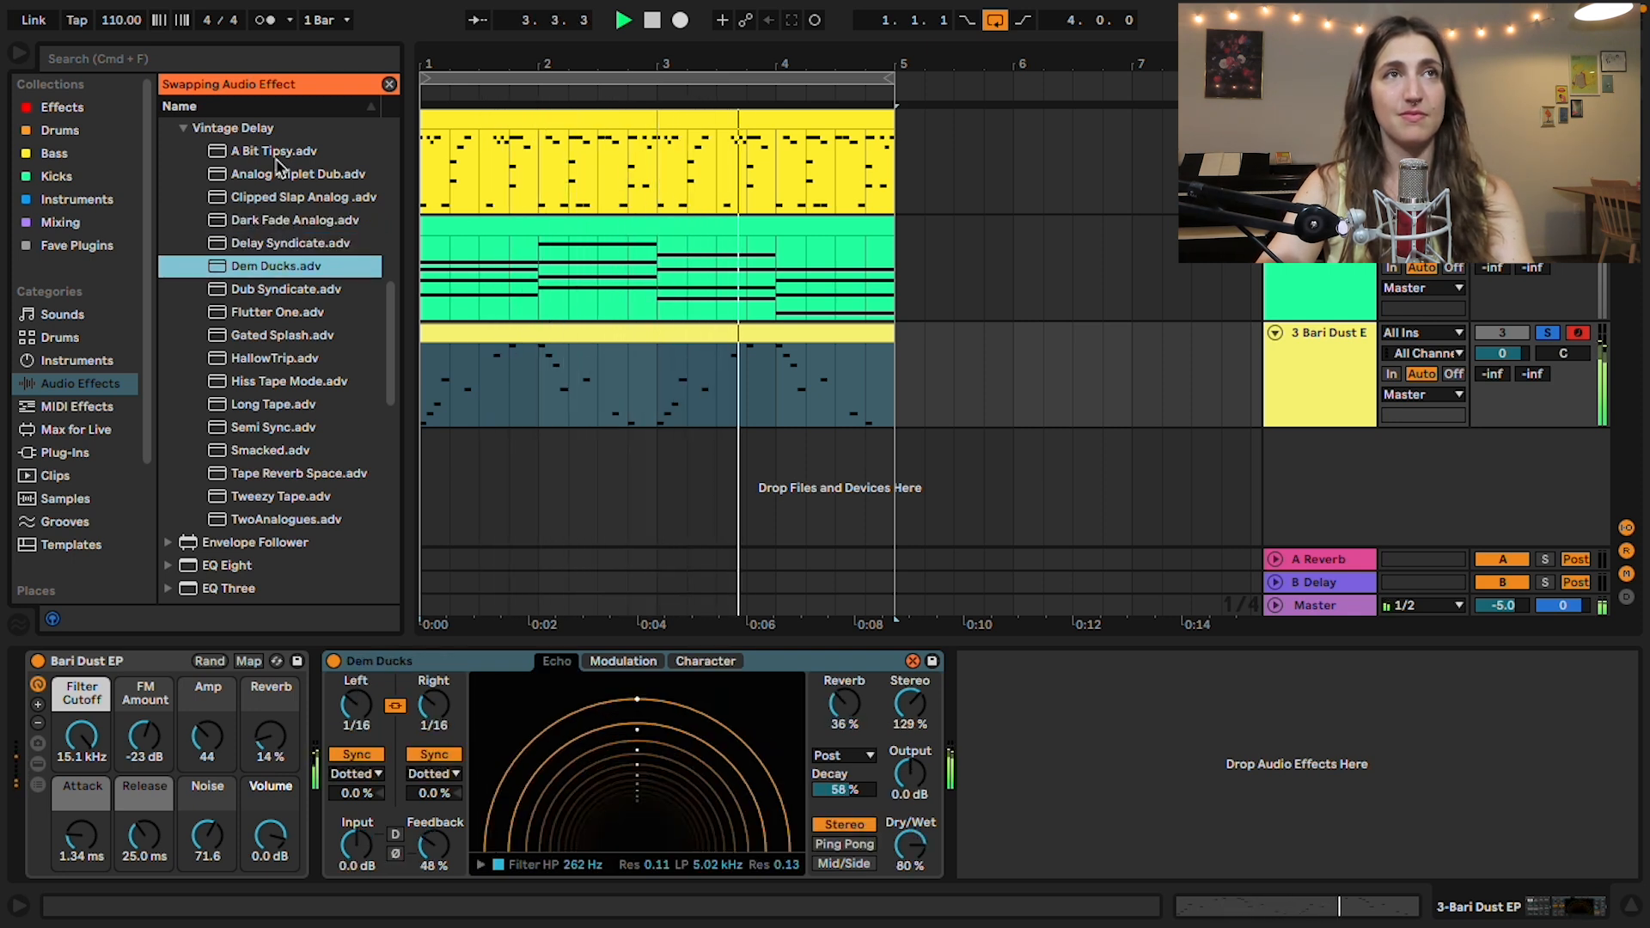
key(Down)
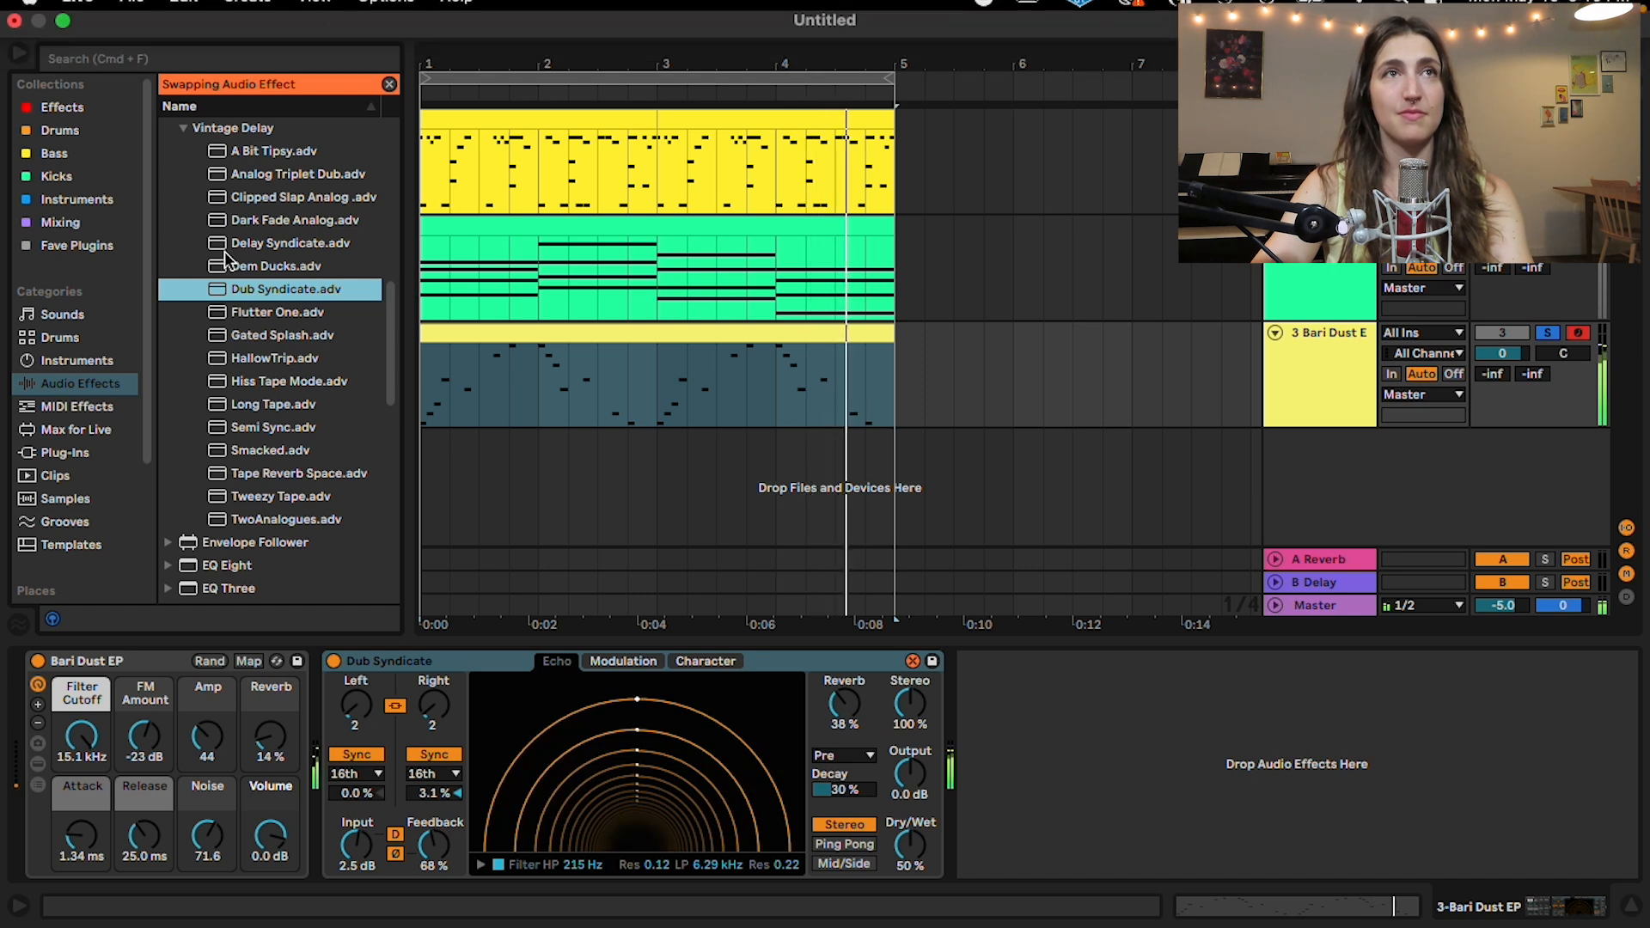
click(275, 313)
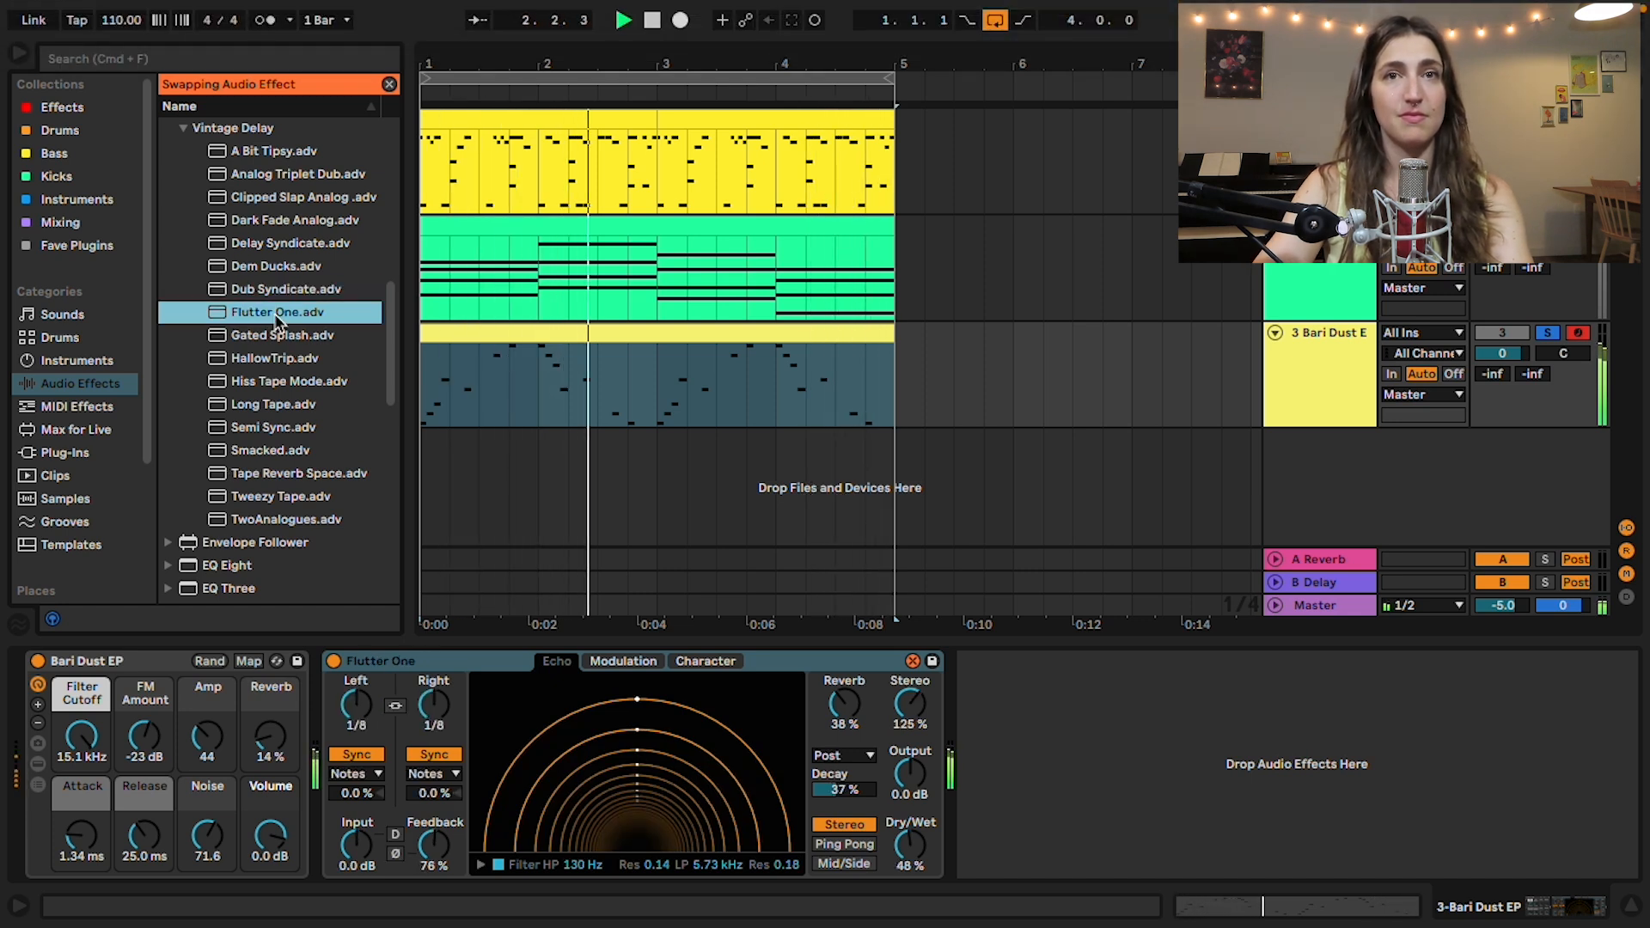
click(677, 488)
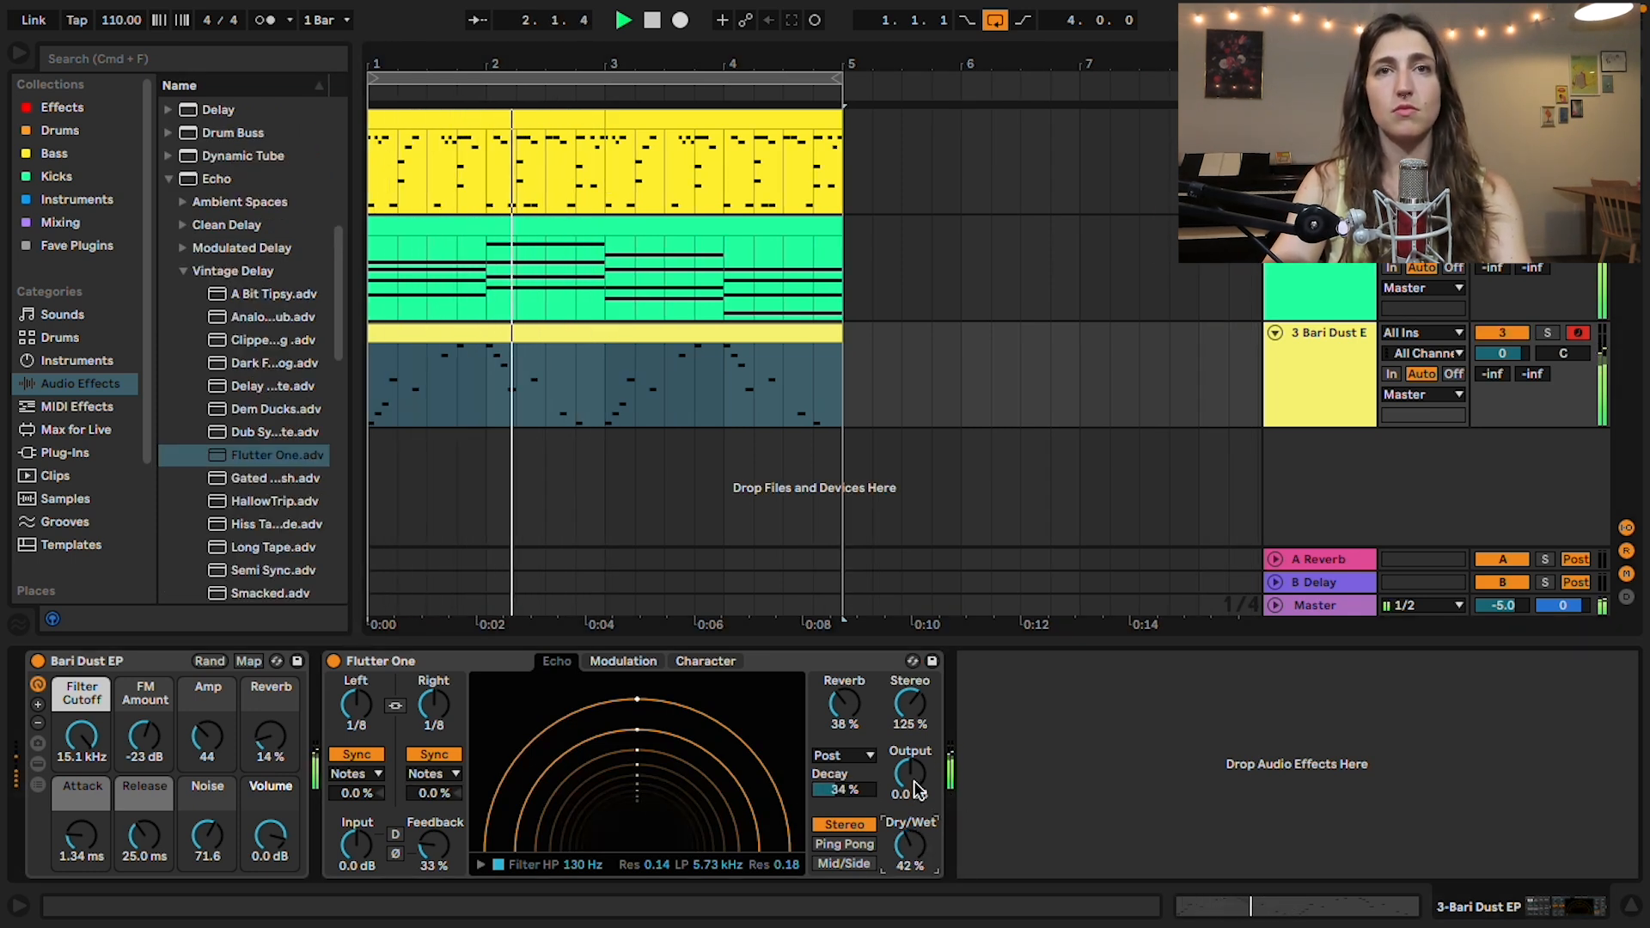
Step: Raise the Flutter One Echo's output to 8.0 dB and solo the Bari Dust EP track
drag(918, 789, 918, 770)
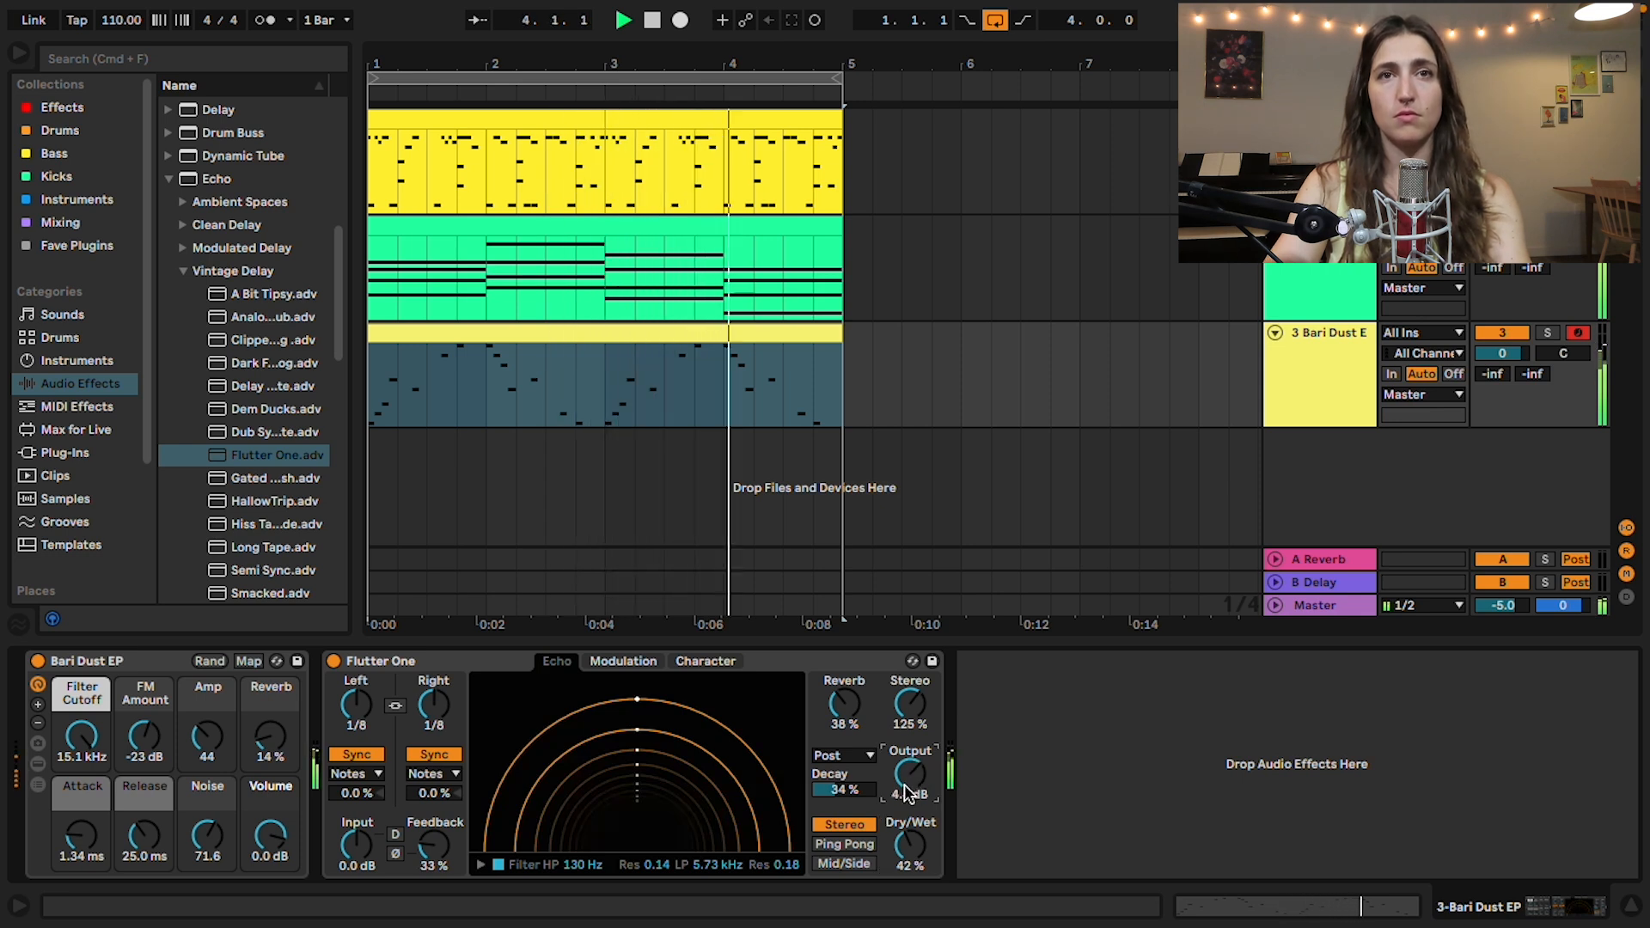
drag(910, 773, 910, 770)
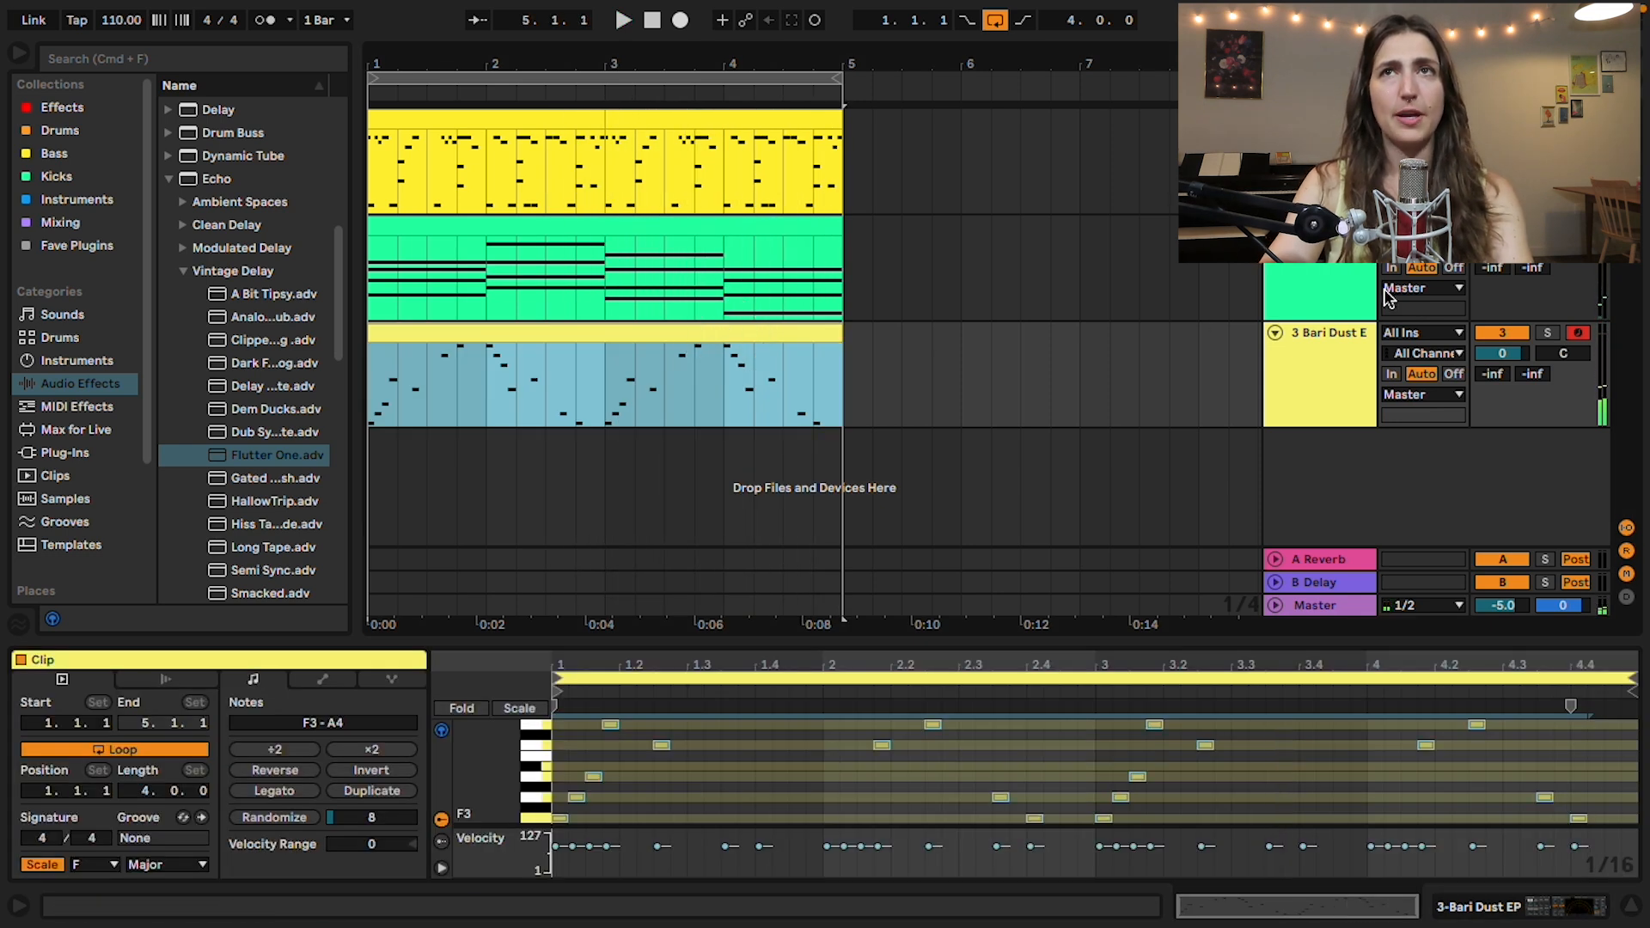
click(1563, 246)
click(1563, 140)
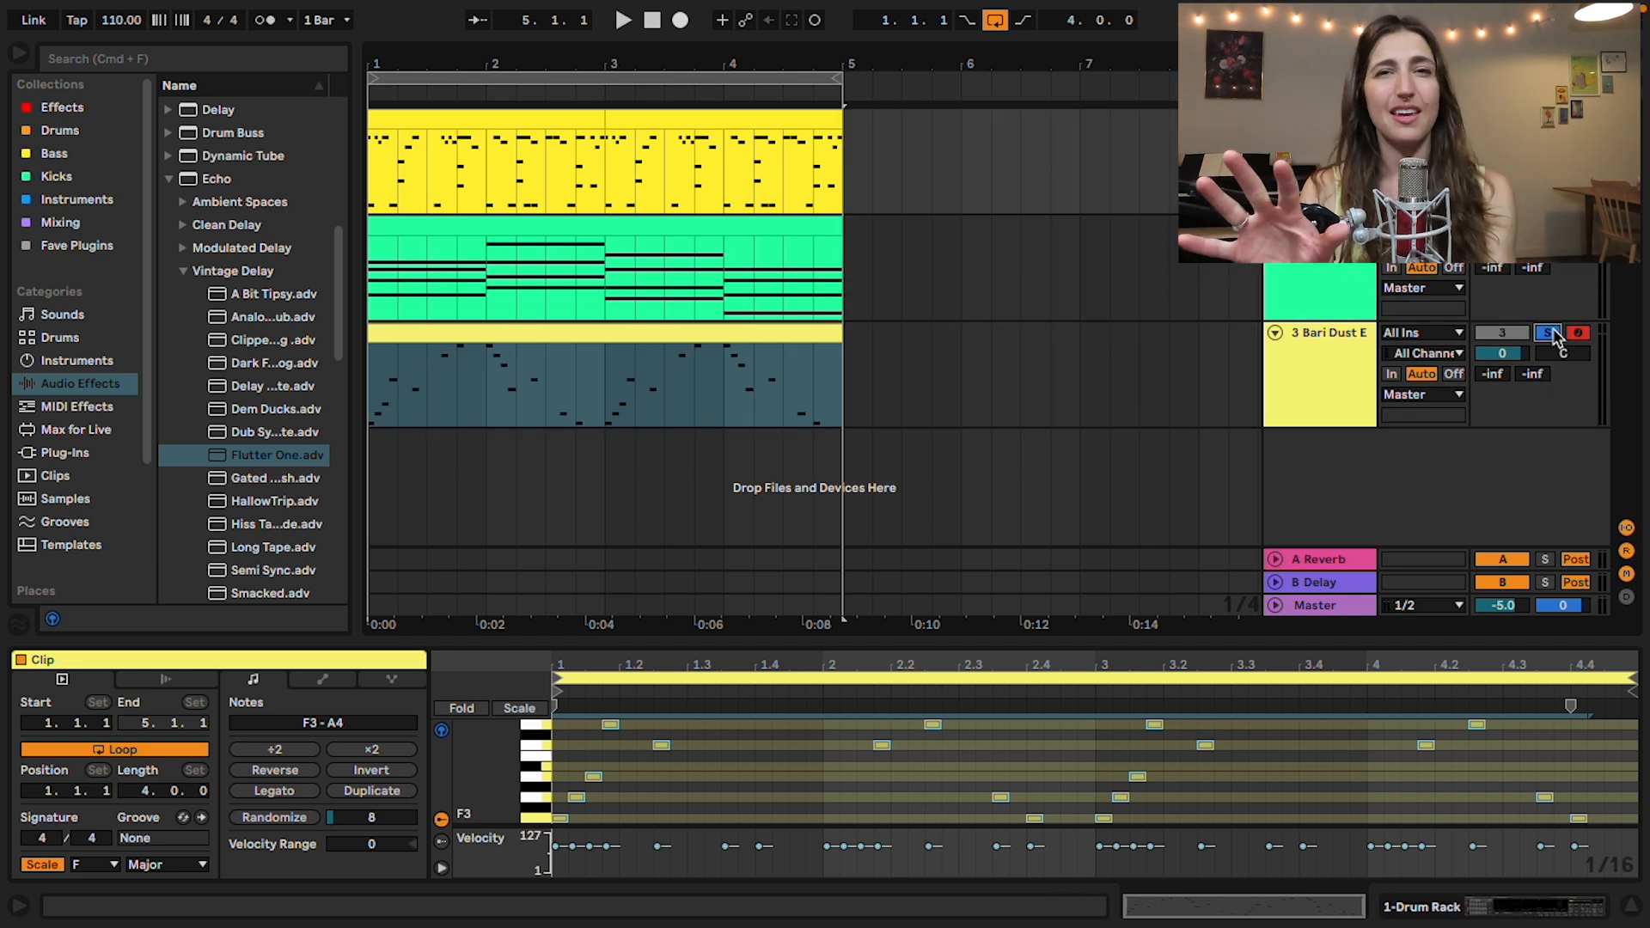
Step: Enlarge the Bari Dust EP clip's note editor, transpose all its notes up one octave and play the loop
click(692, 333)
click(768, 777)
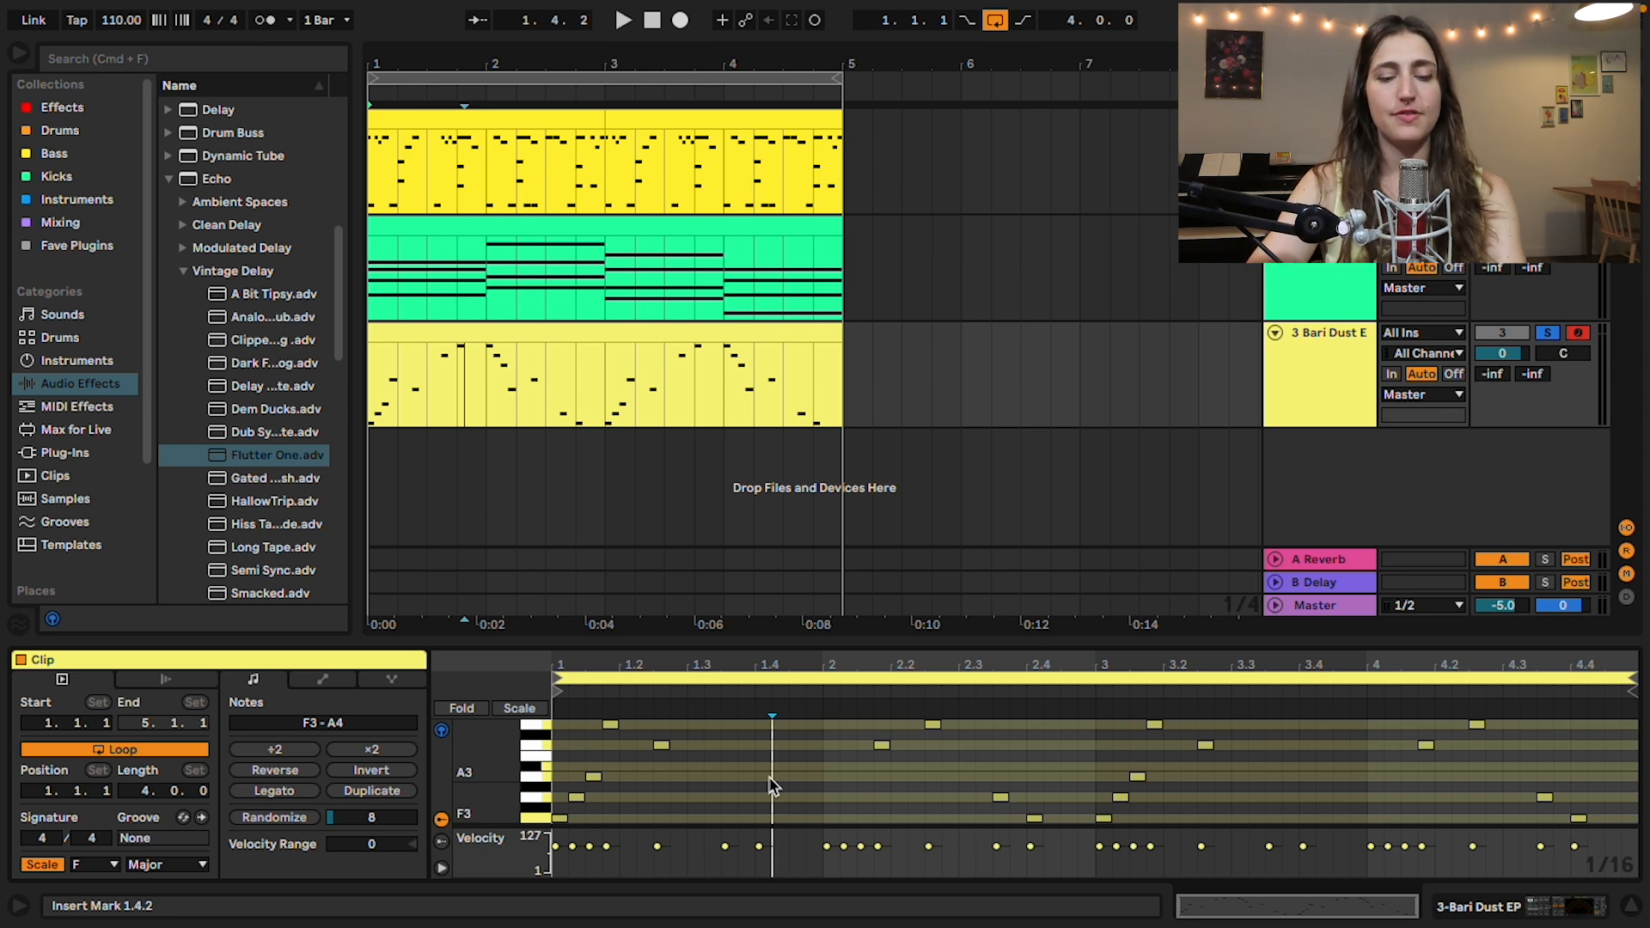
click(798, 734)
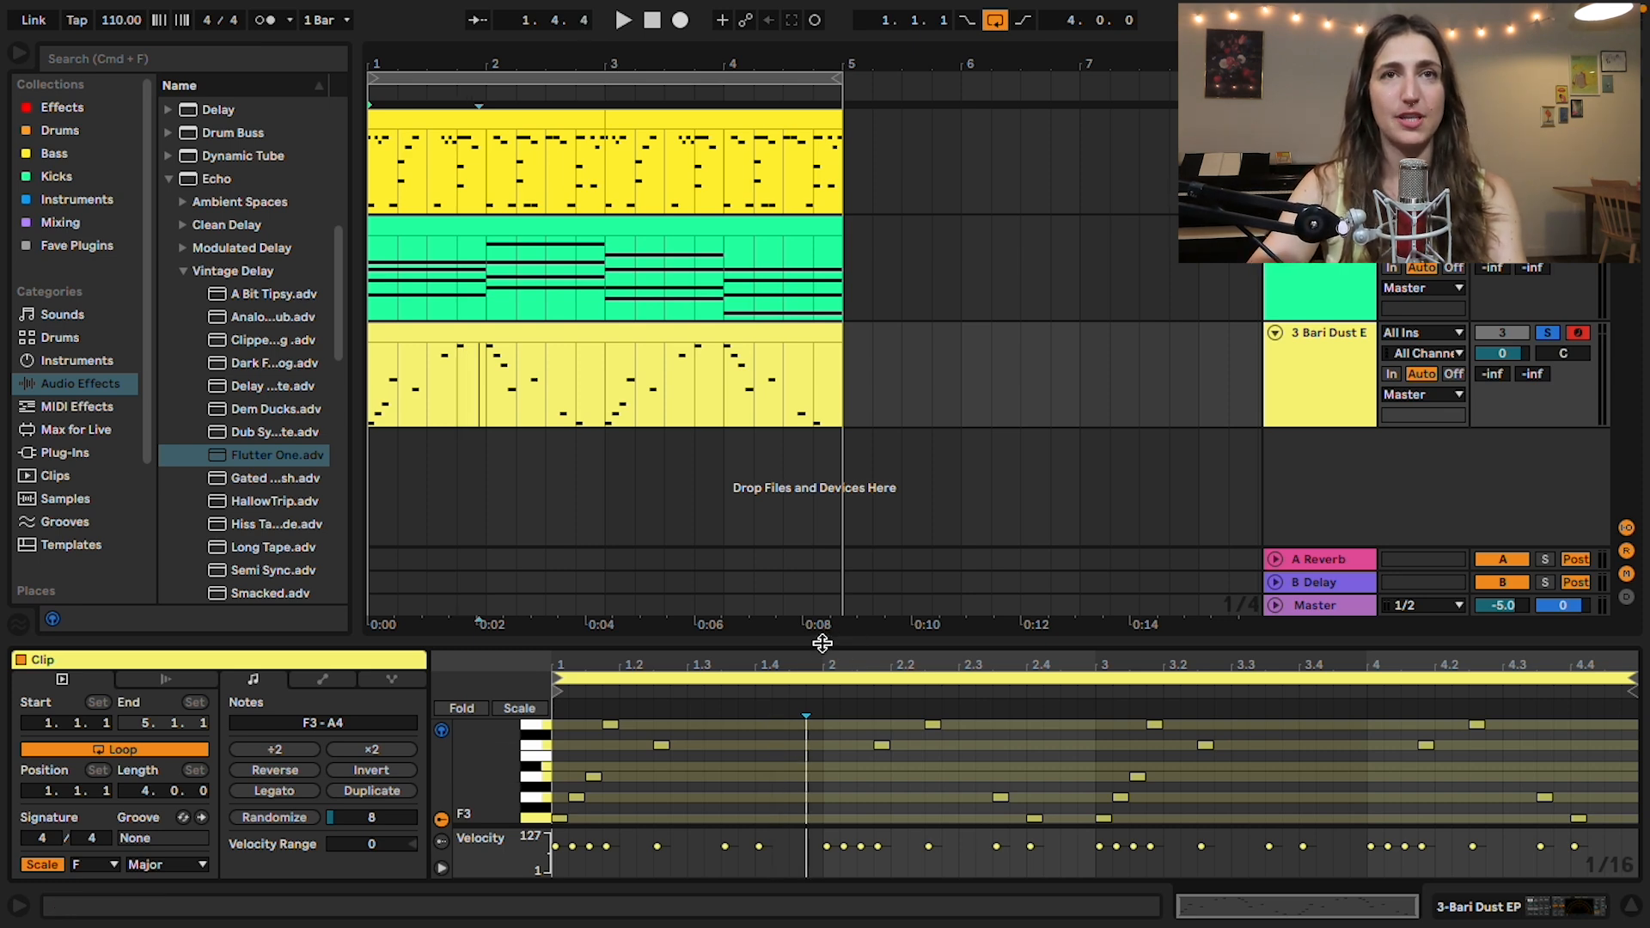
drag(822, 641, 820, 554)
key(super+a)
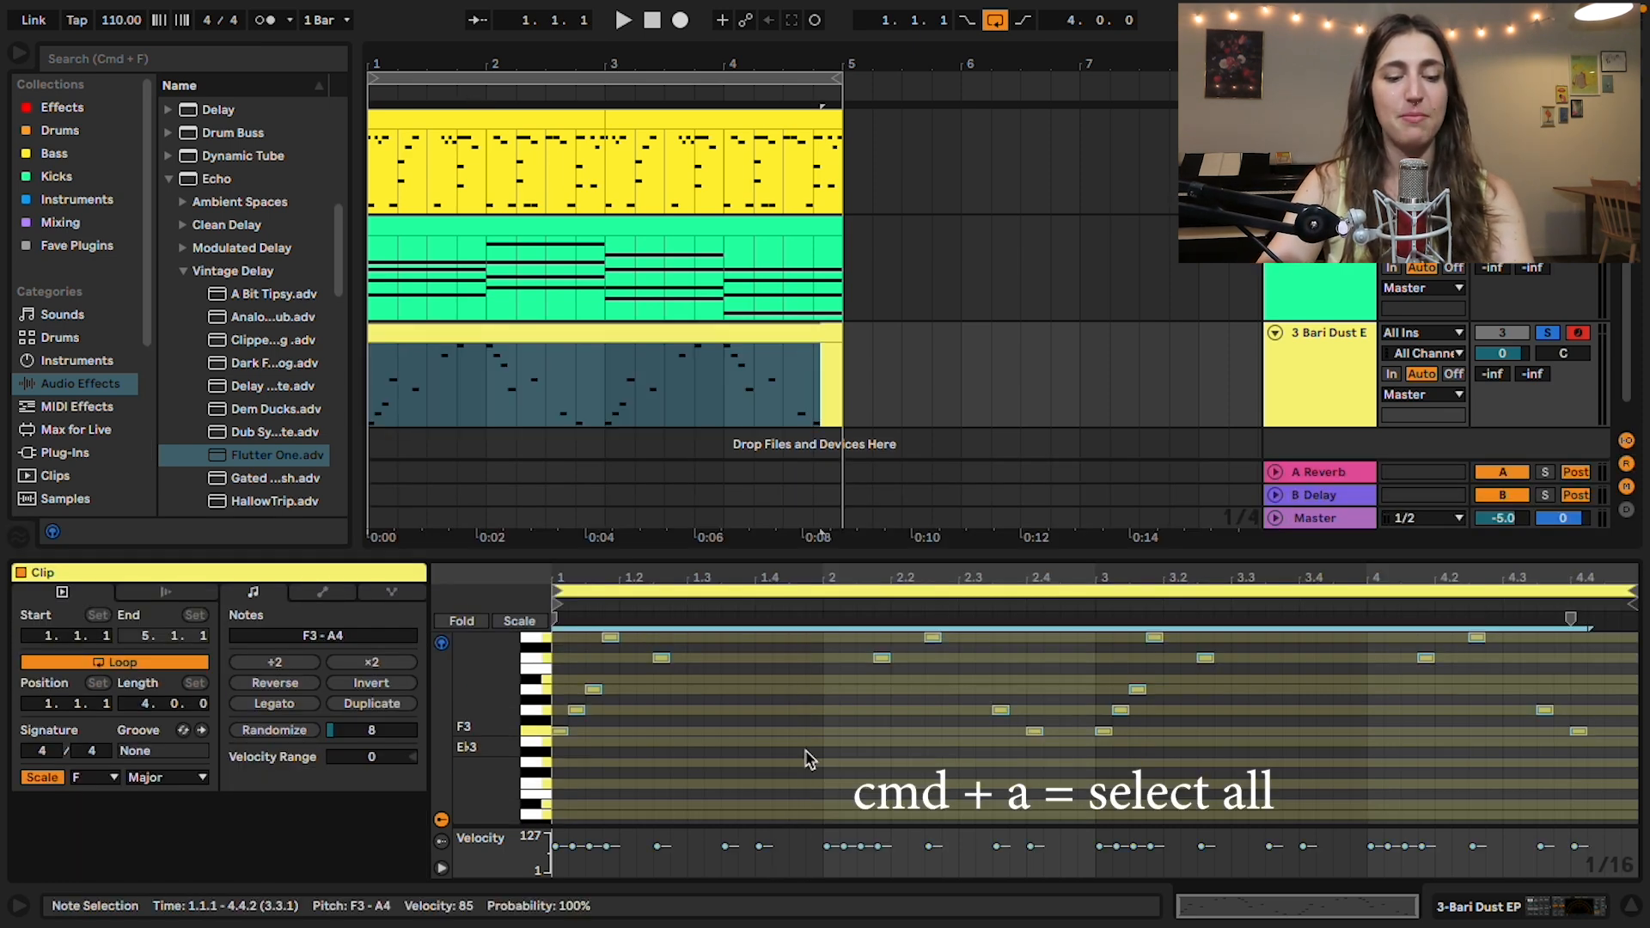
key(shift+Up)
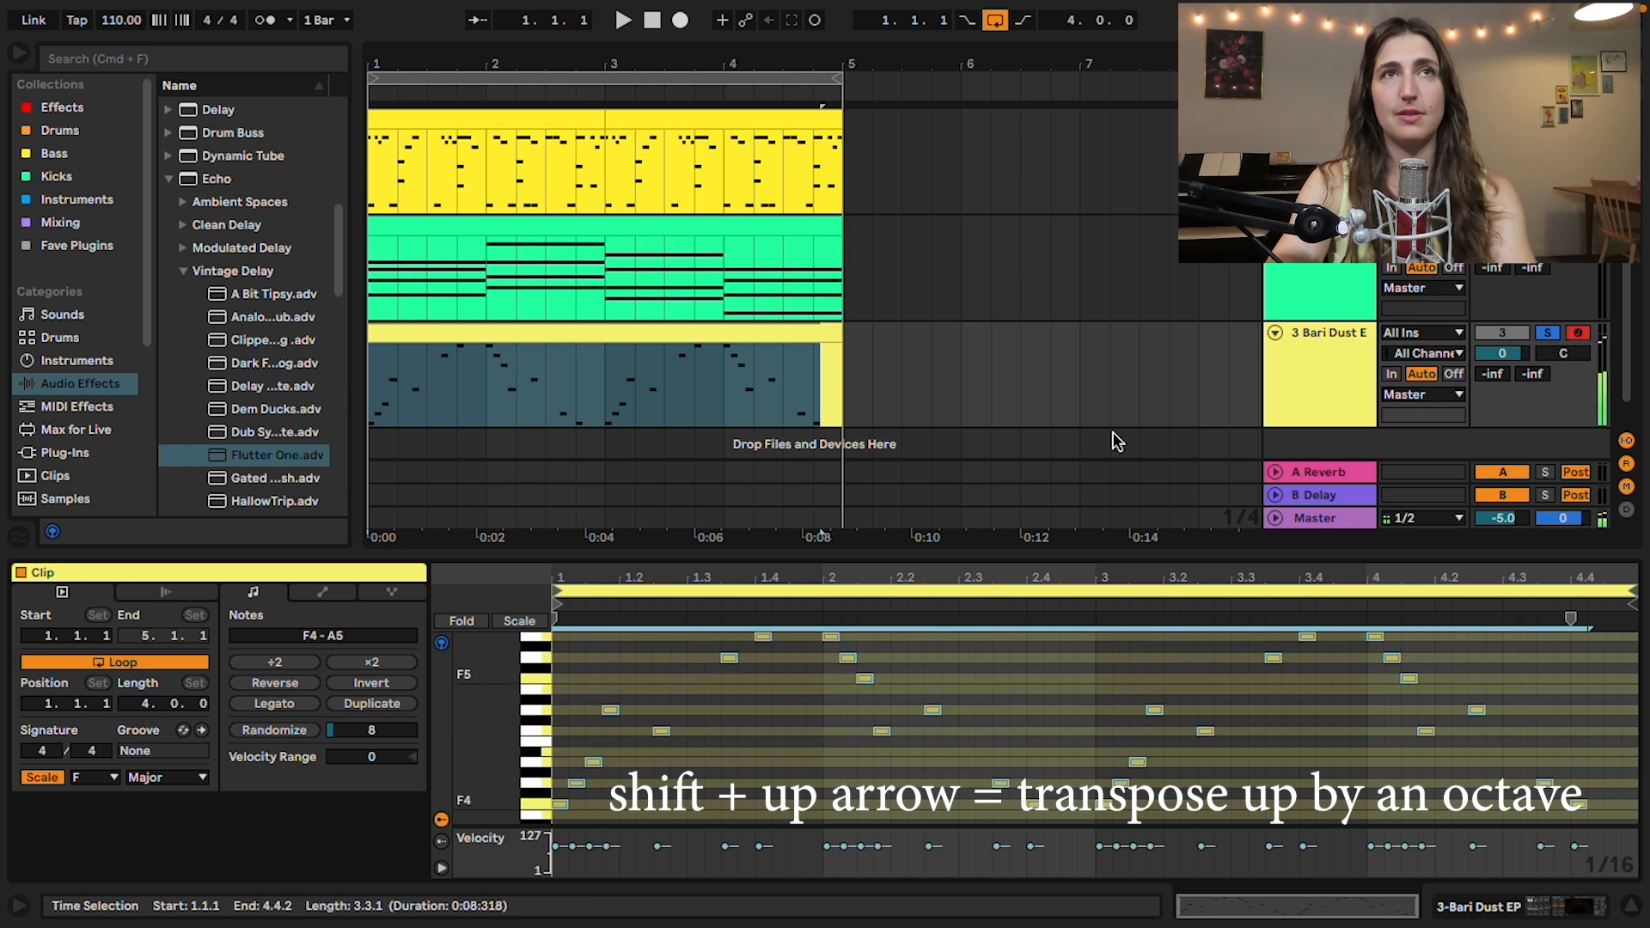
key(space)
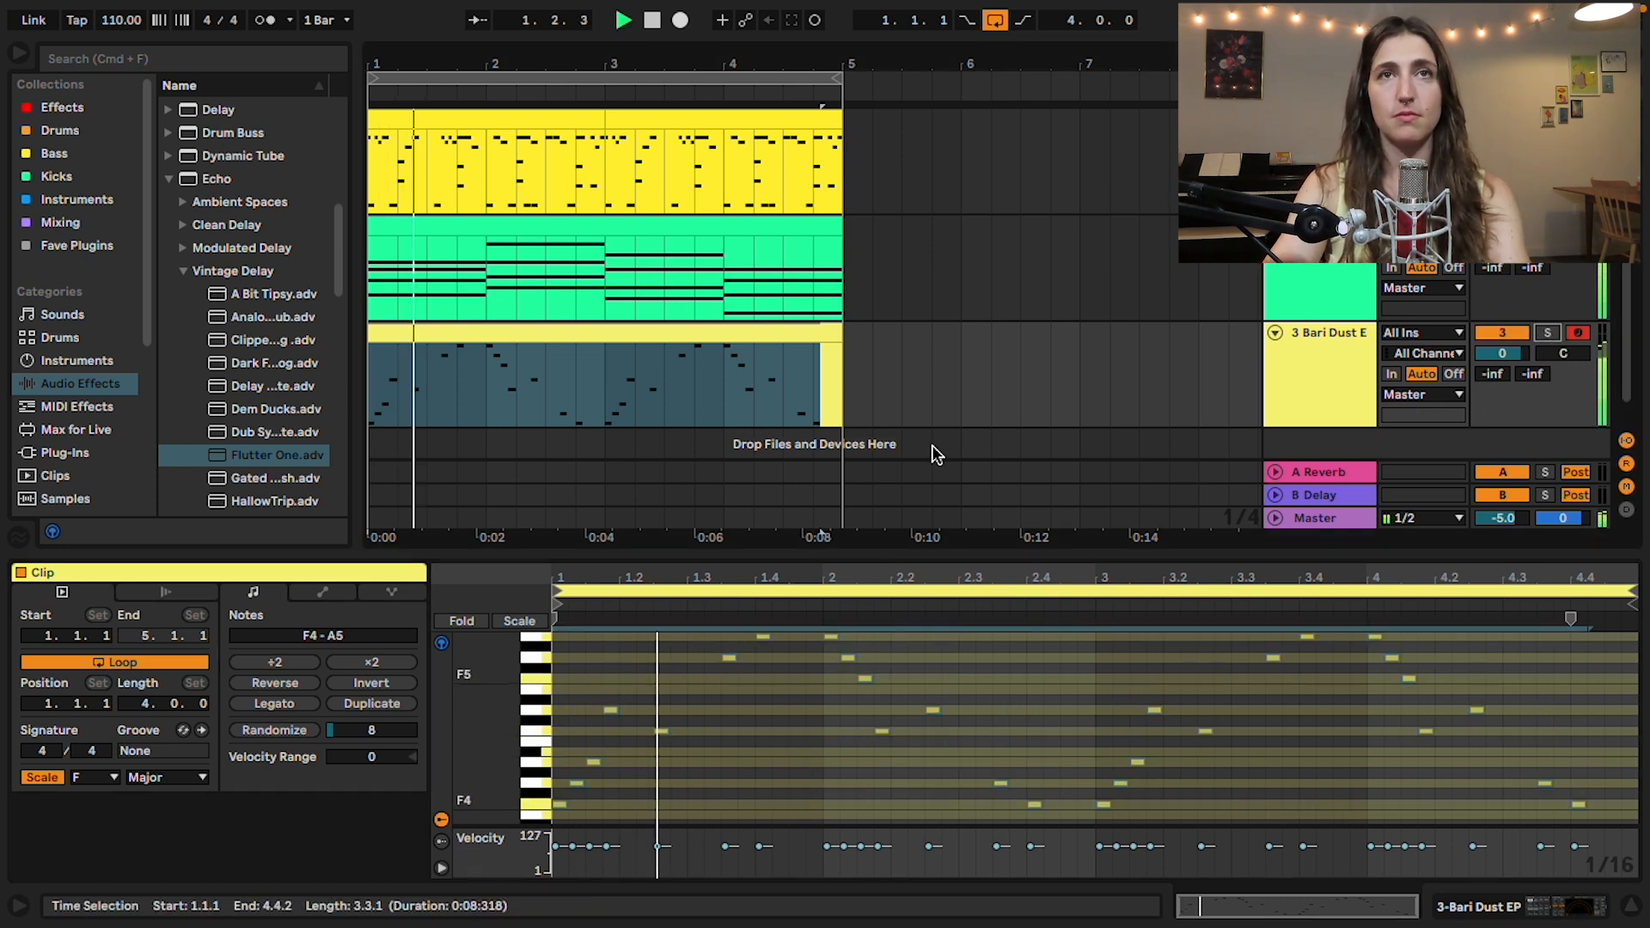
drag(1506, 352, 1505, 361)
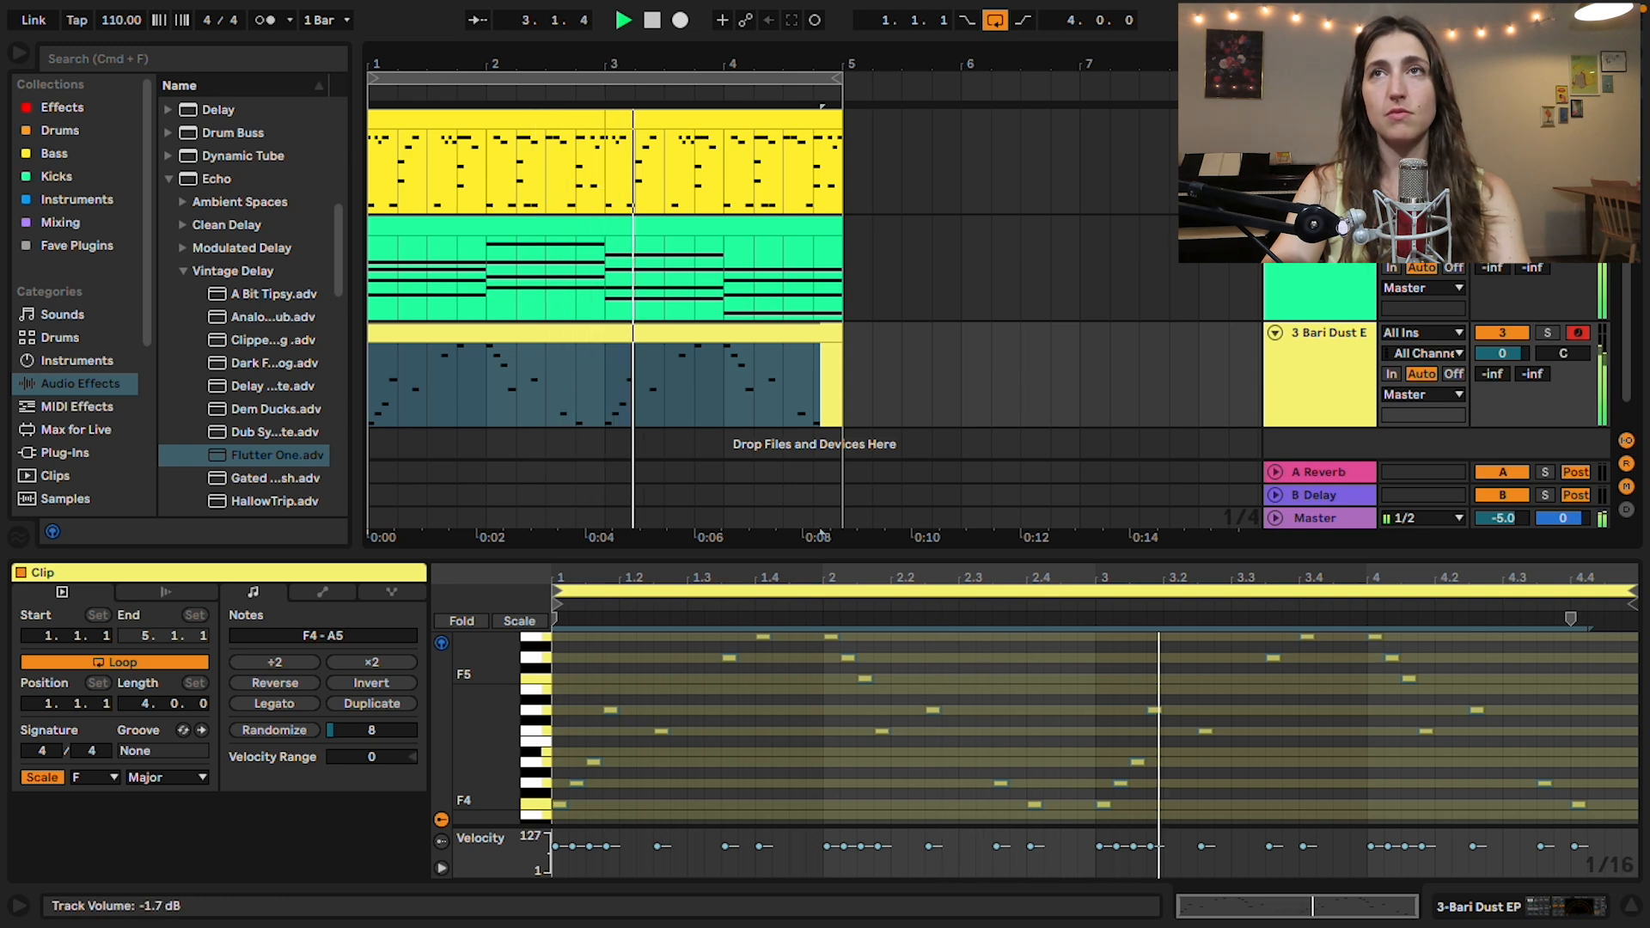
Step: Search the audio effects for "loop" and add PitchLoop89 after the Echo on the Bari Dust EP track
double_click(1361, 352)
click(183, 58)
text(l)
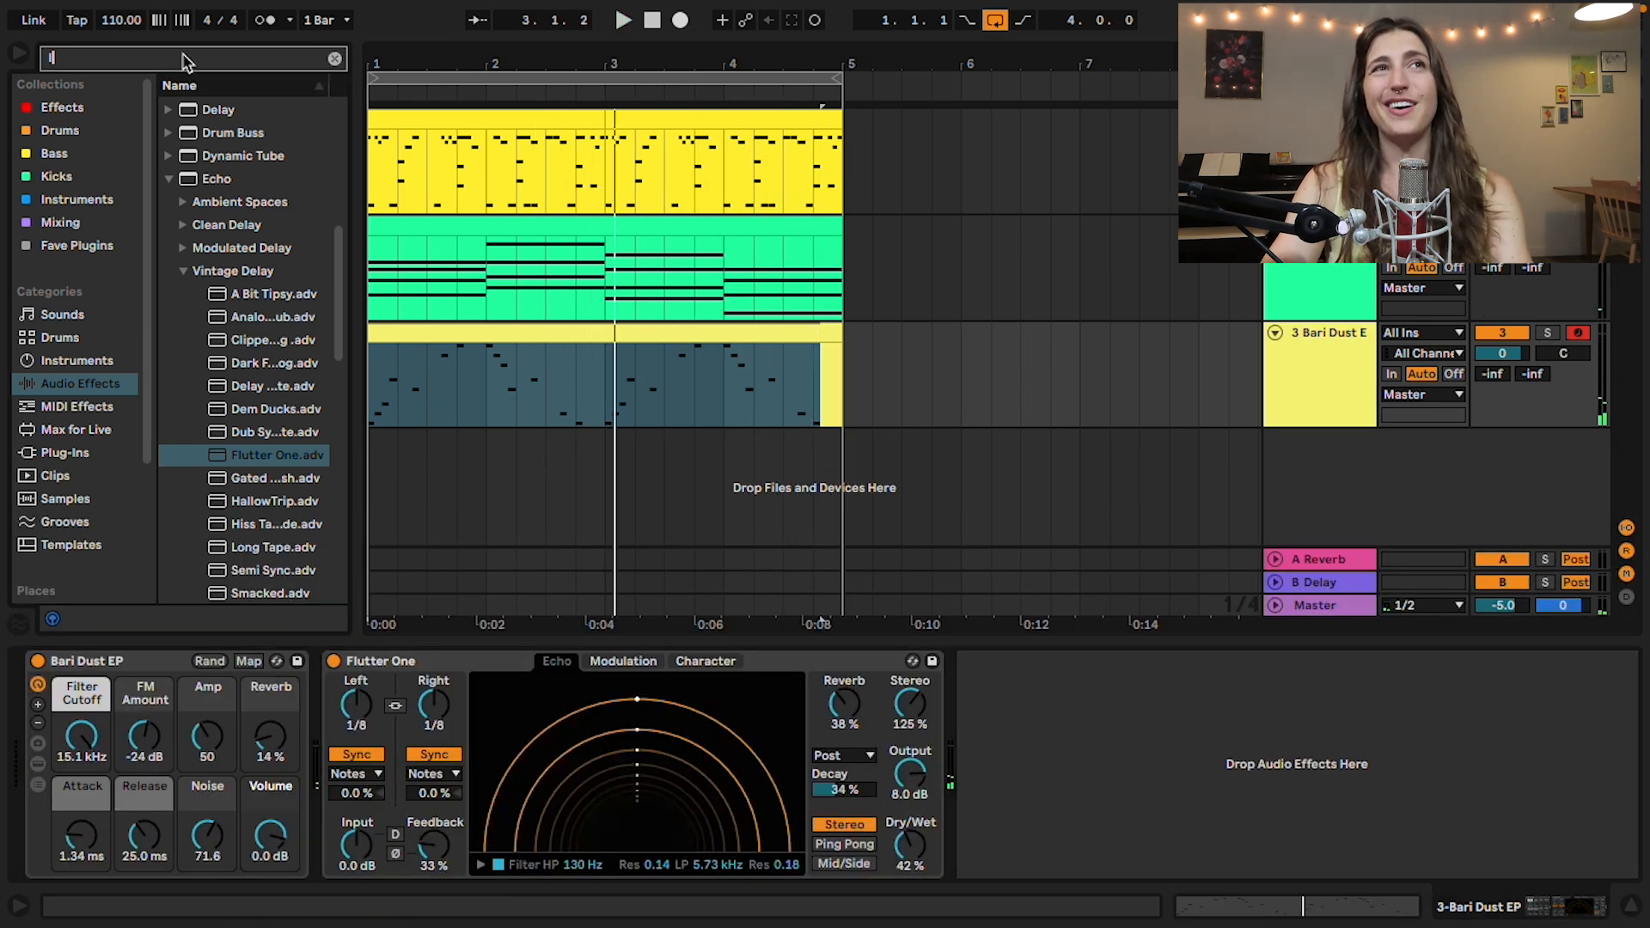
text(oop)
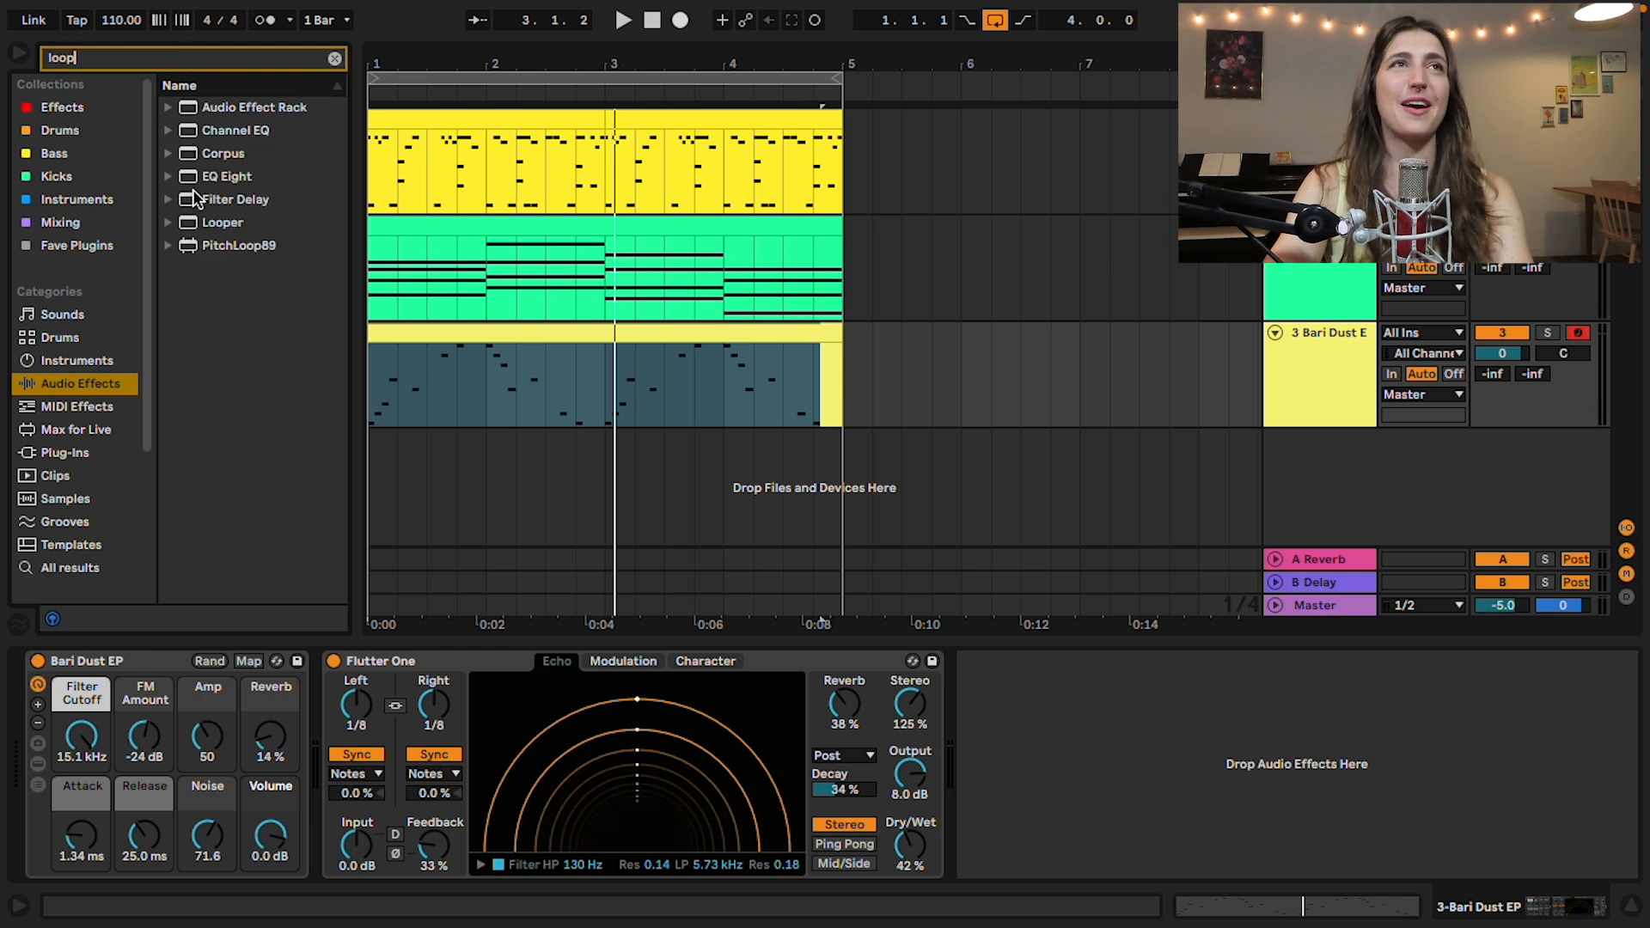
double_click(213, 250)
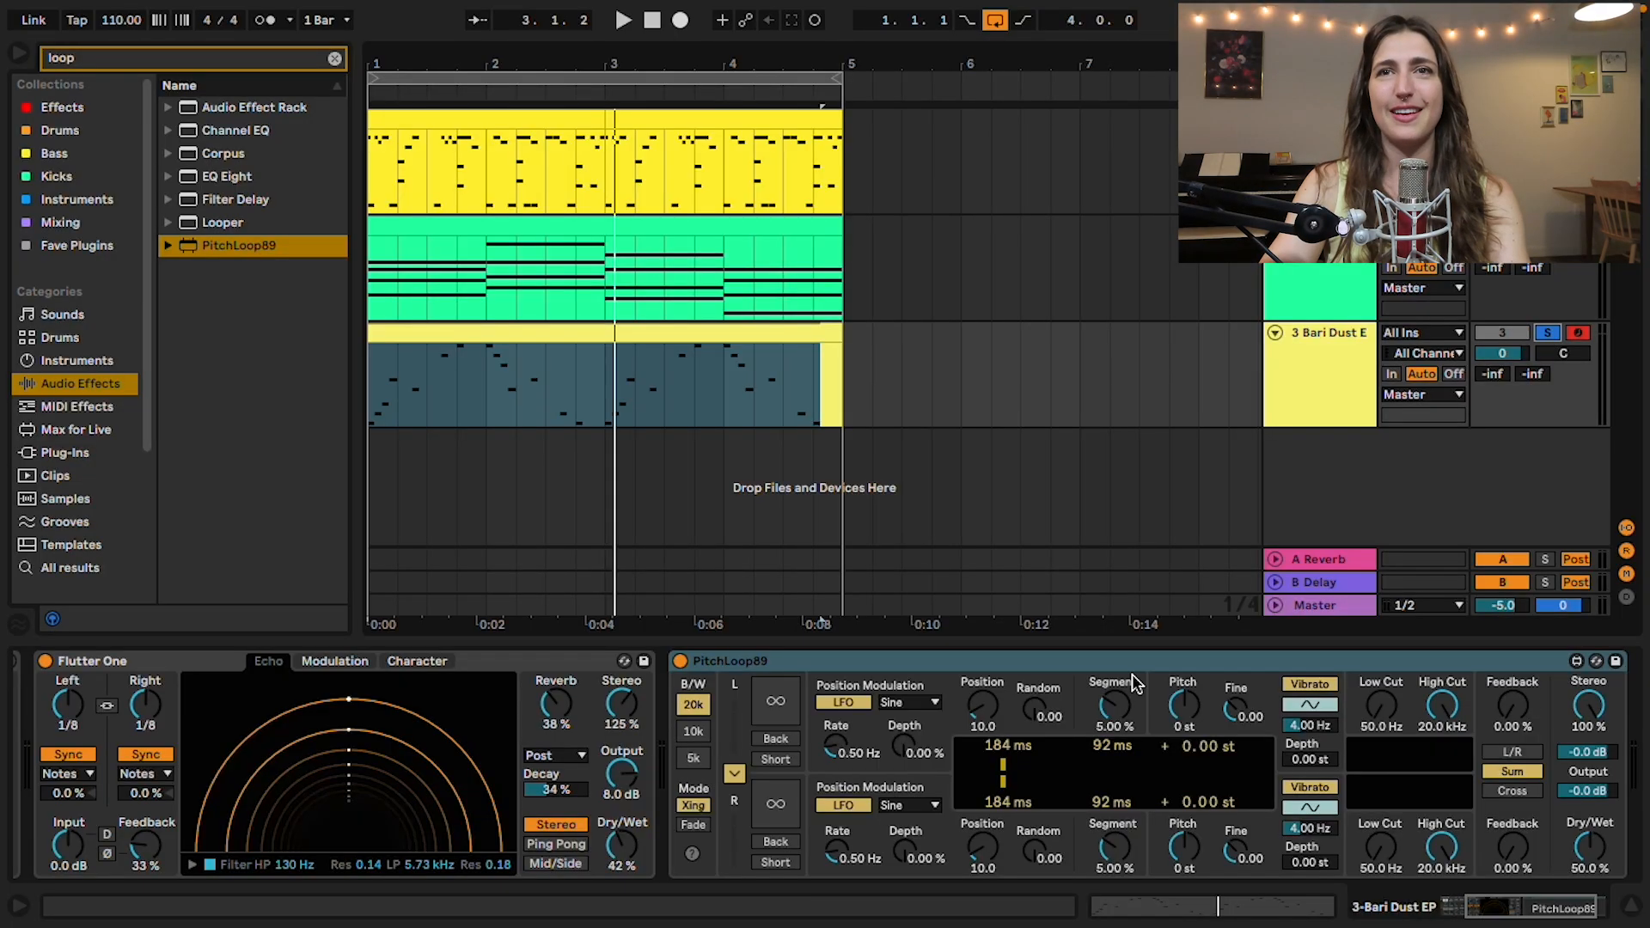
Step: Set PitchLoop89's pitch to -12 st and, with the soloed melody playing, its feedback to 28%
click(1186, 715)
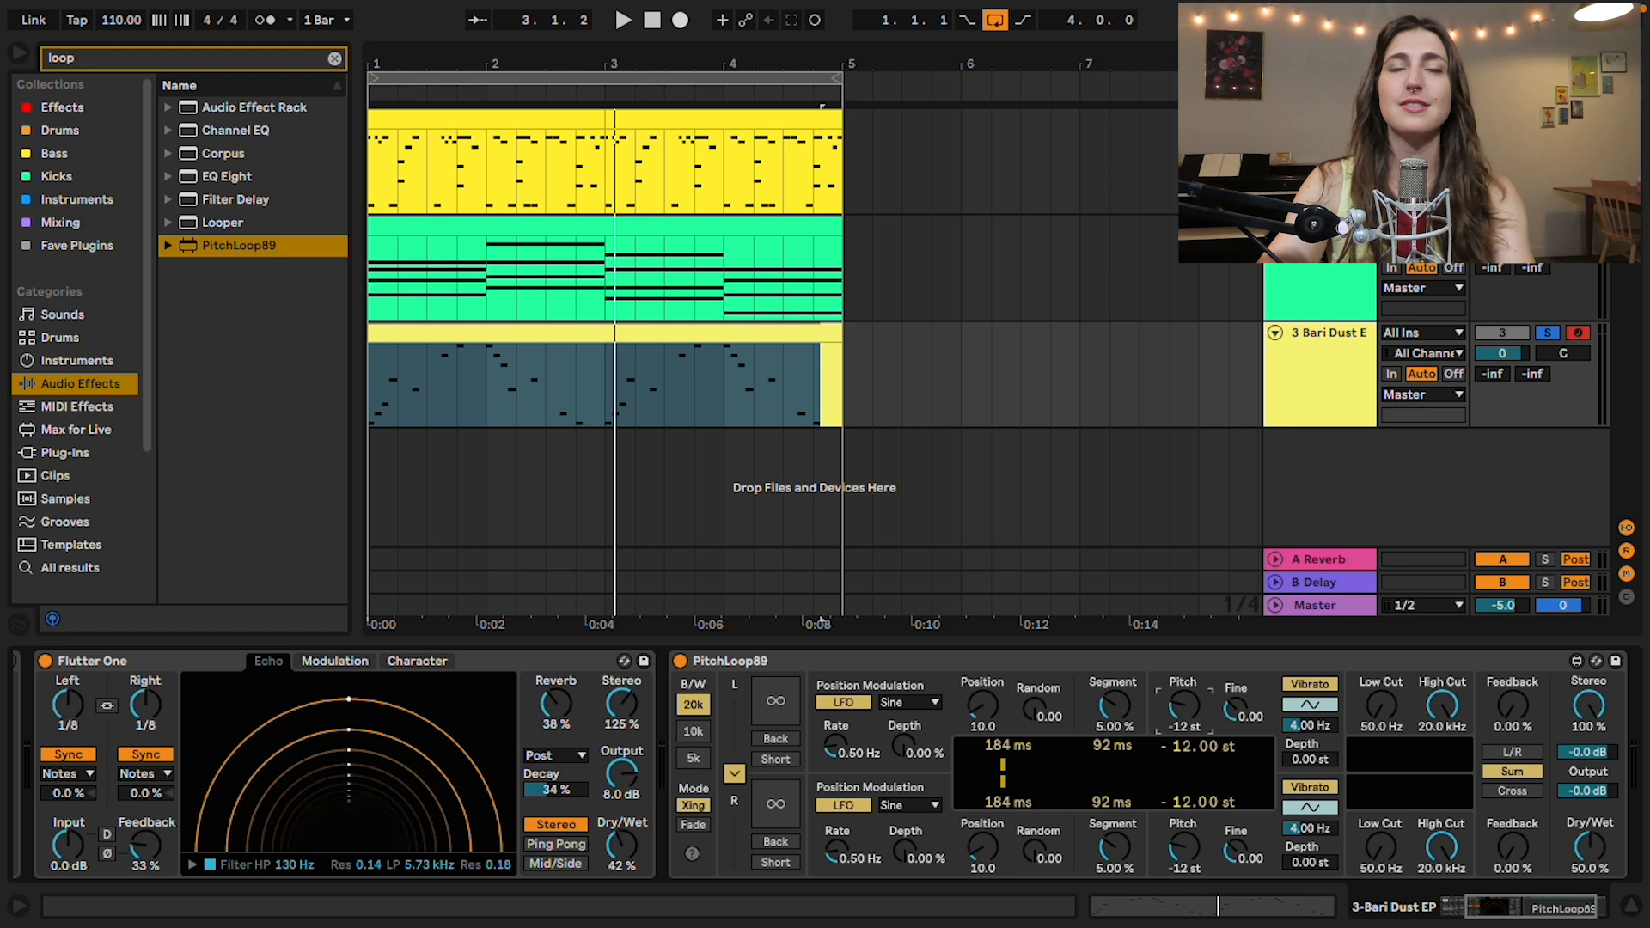
key(space)
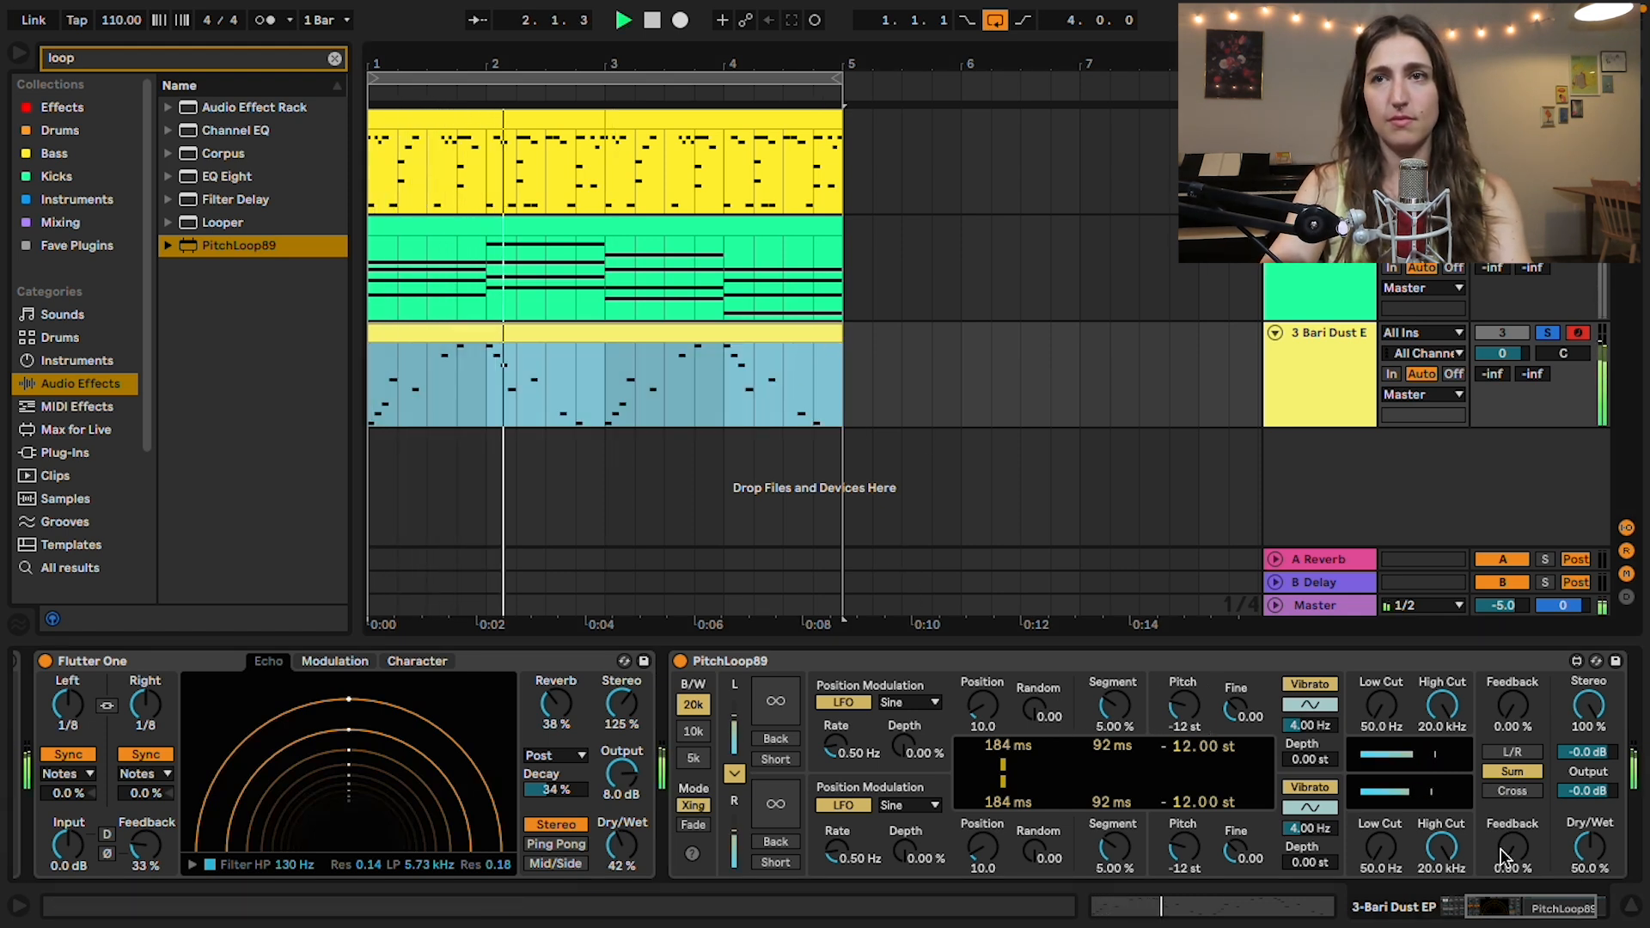
drag(1505, 856, 1507, 829)
Step: Set PitchLoop89's dry/wet to 100%, turn on Back for both channels and set the bandwidth to 10k
drag(1598, 857, 1598, 821)
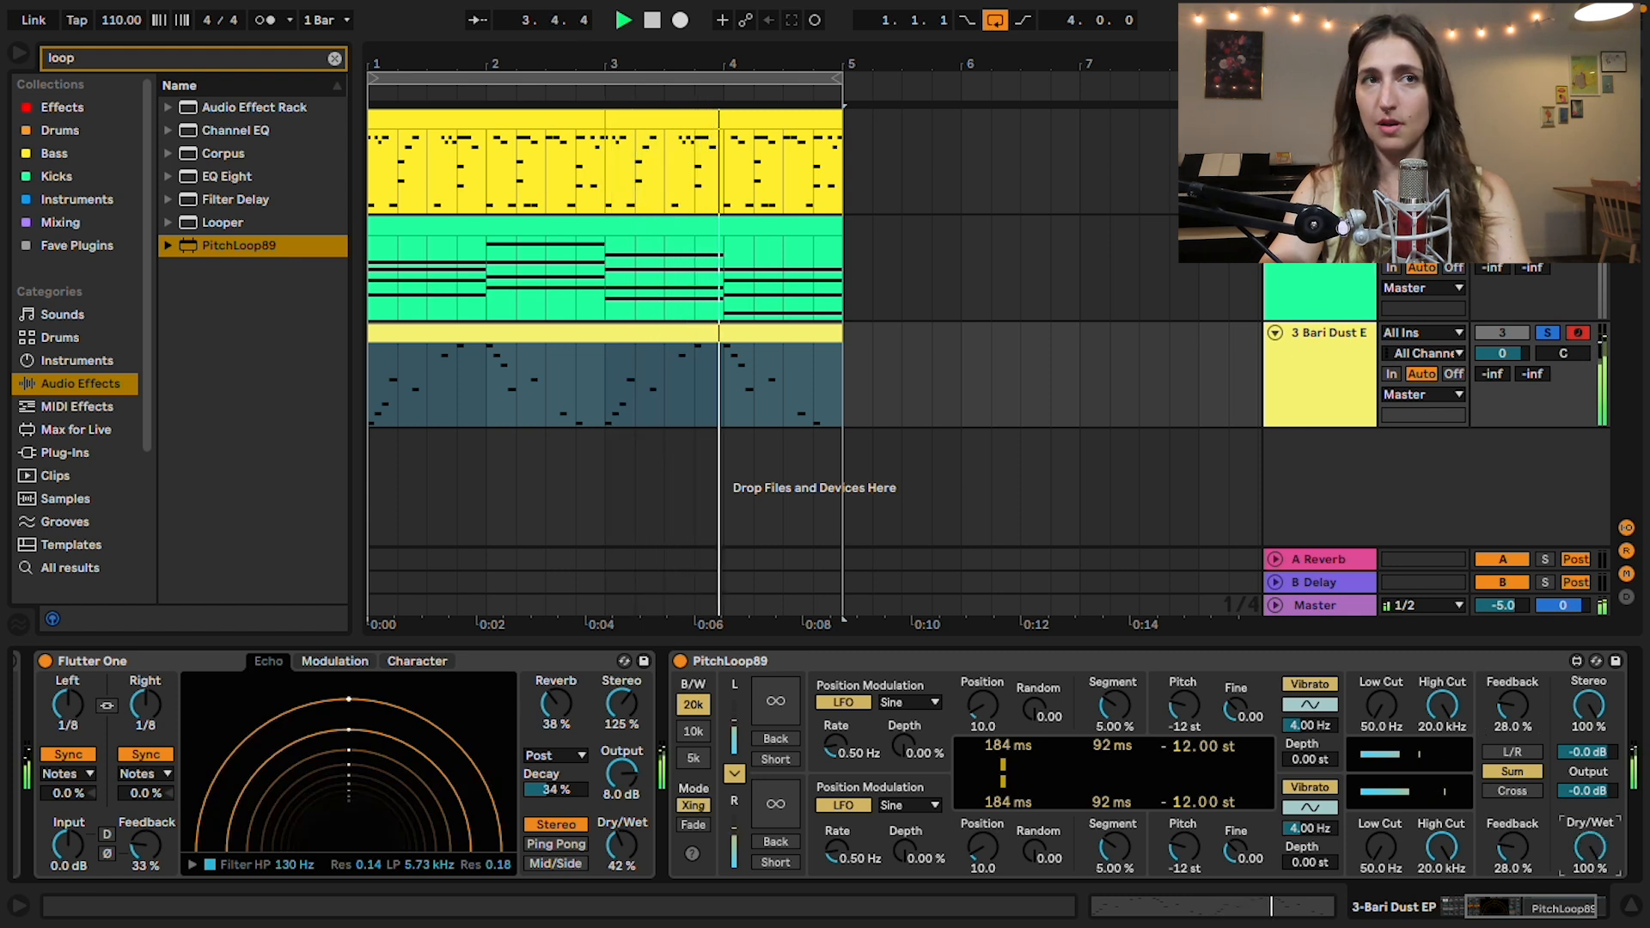
click(767, 737)
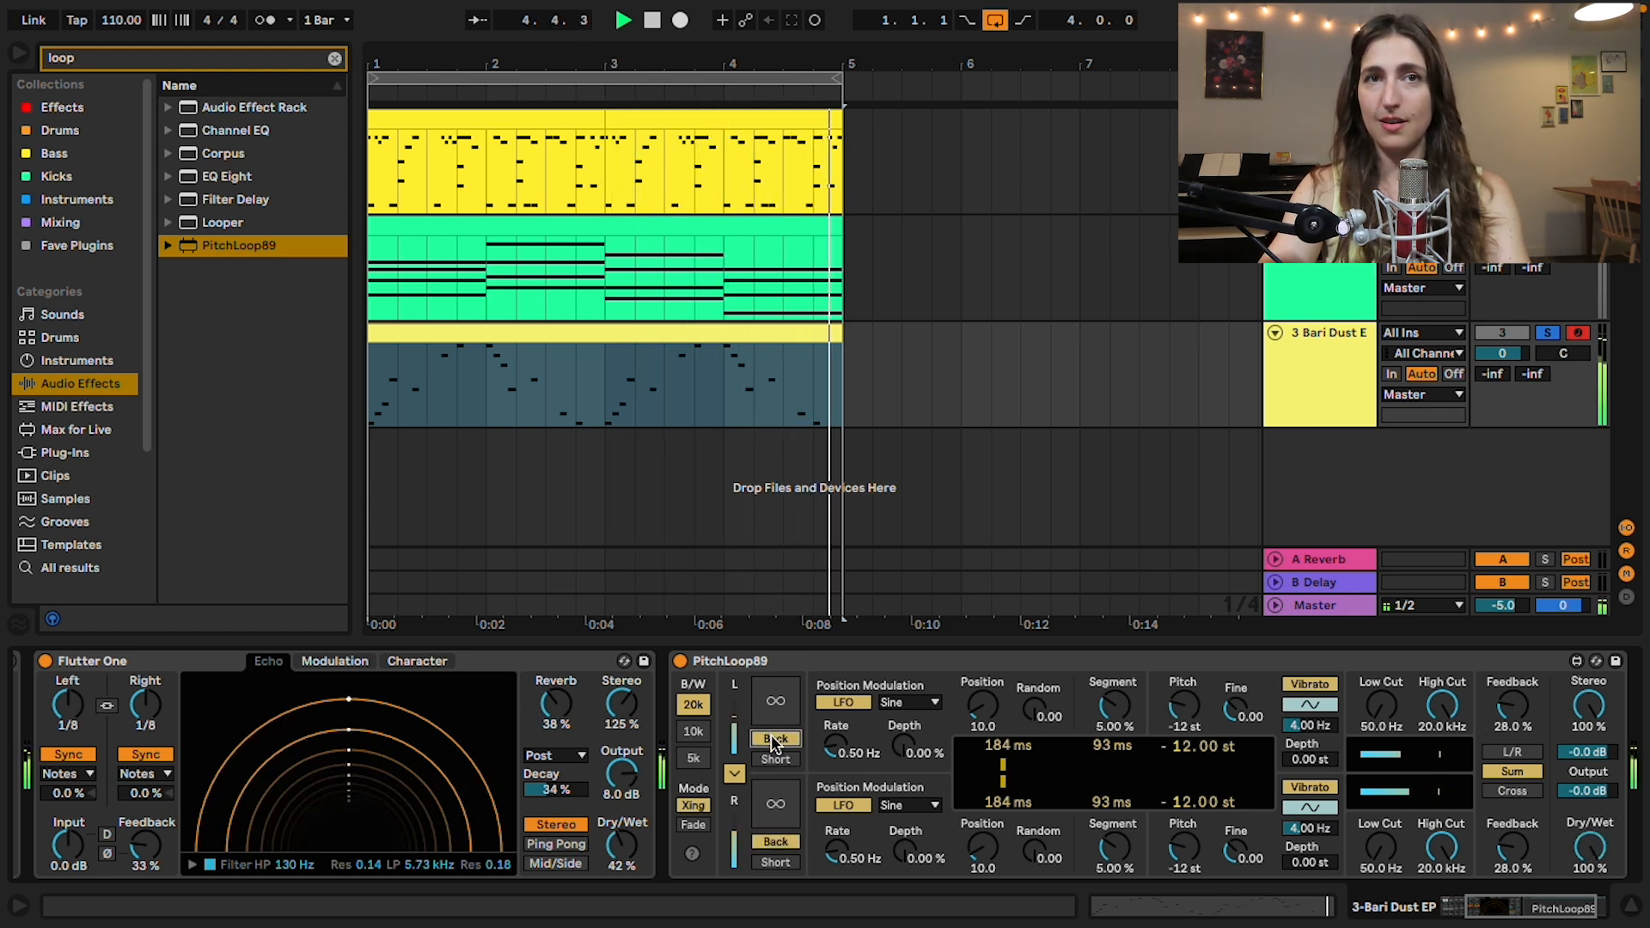
click(693, 732)
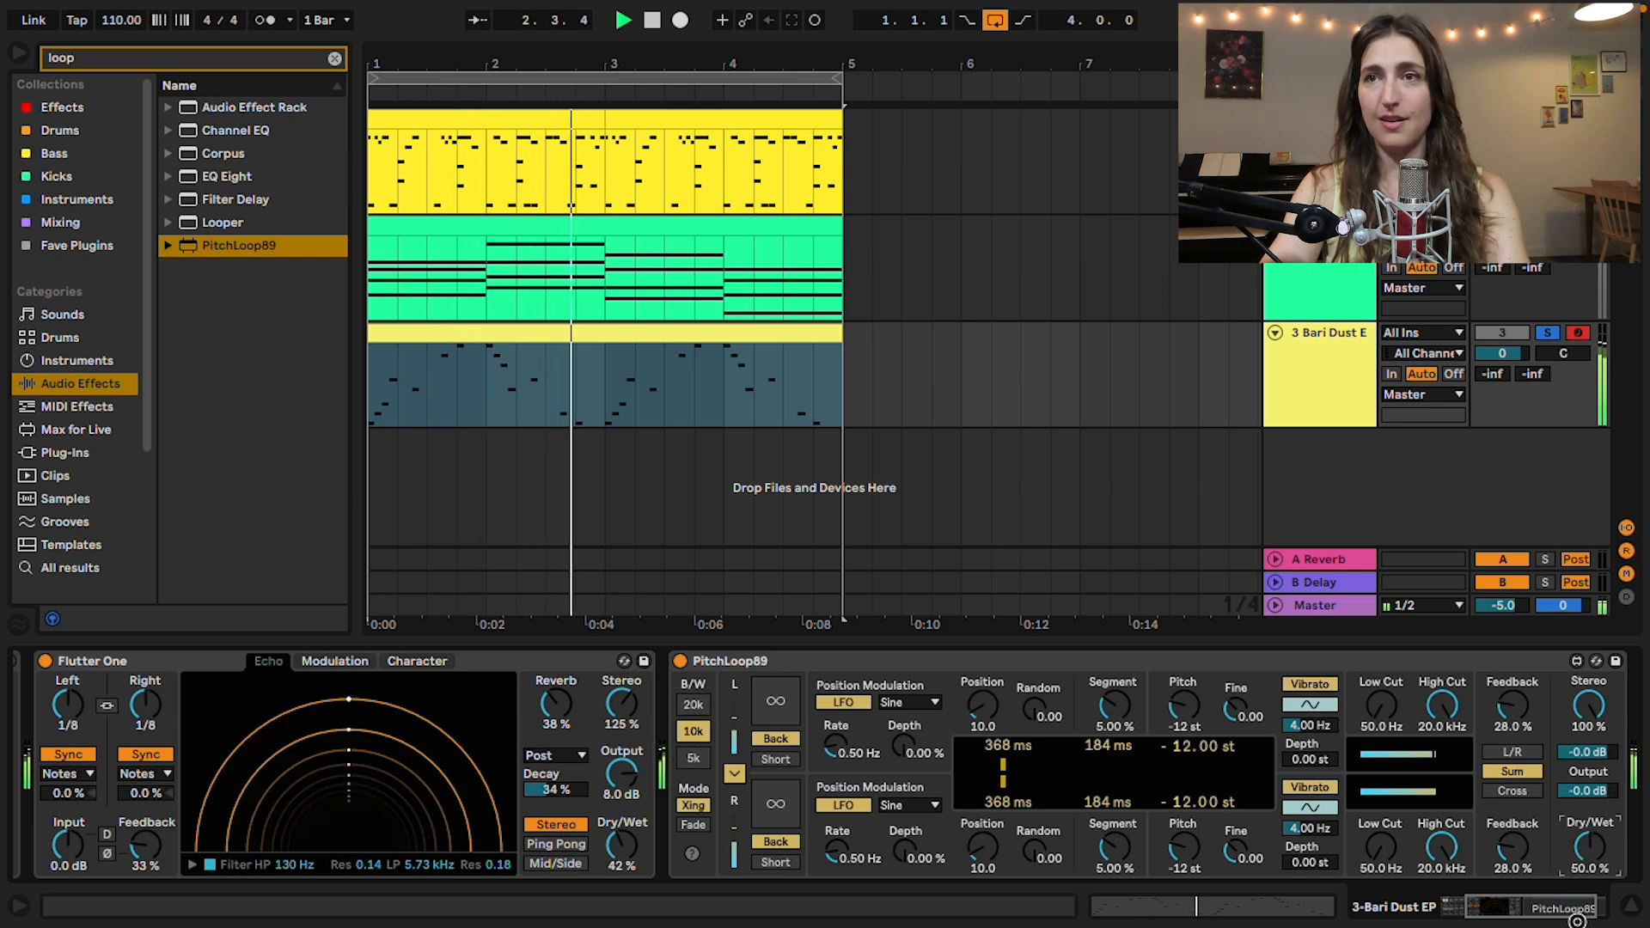
Step: Unsolo the Bari Dust EP track and show the pad track's devices with the Andreas Wide Pad instrument collapsed
click(1547, 332)
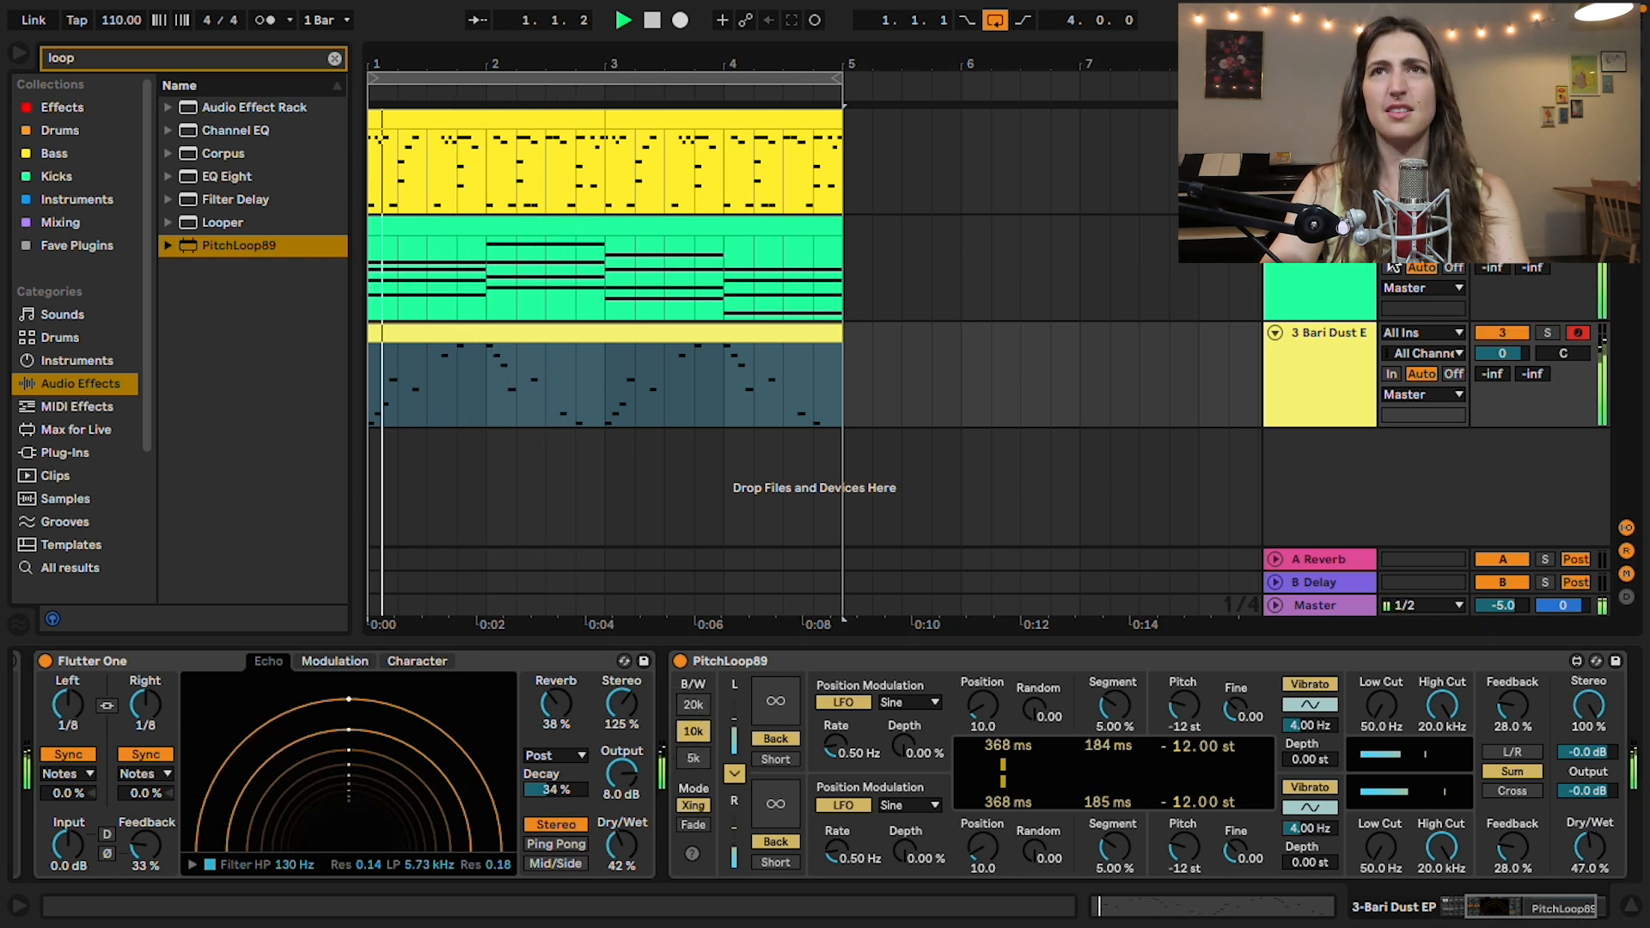
click(1296, 305)
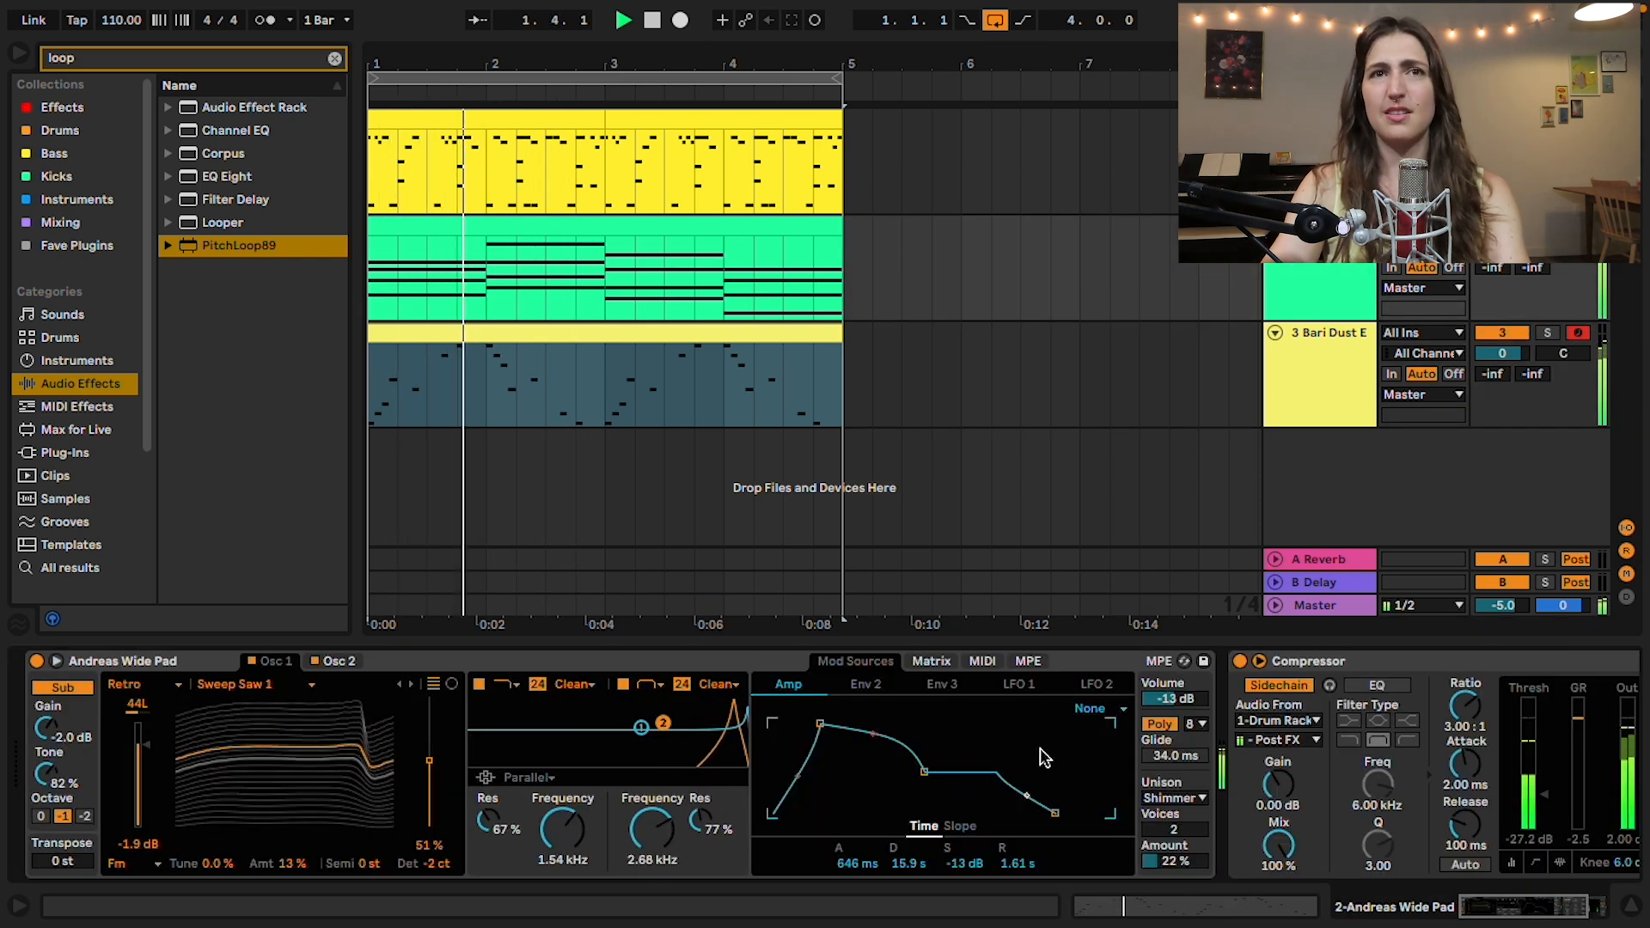
double_click(682, 658)
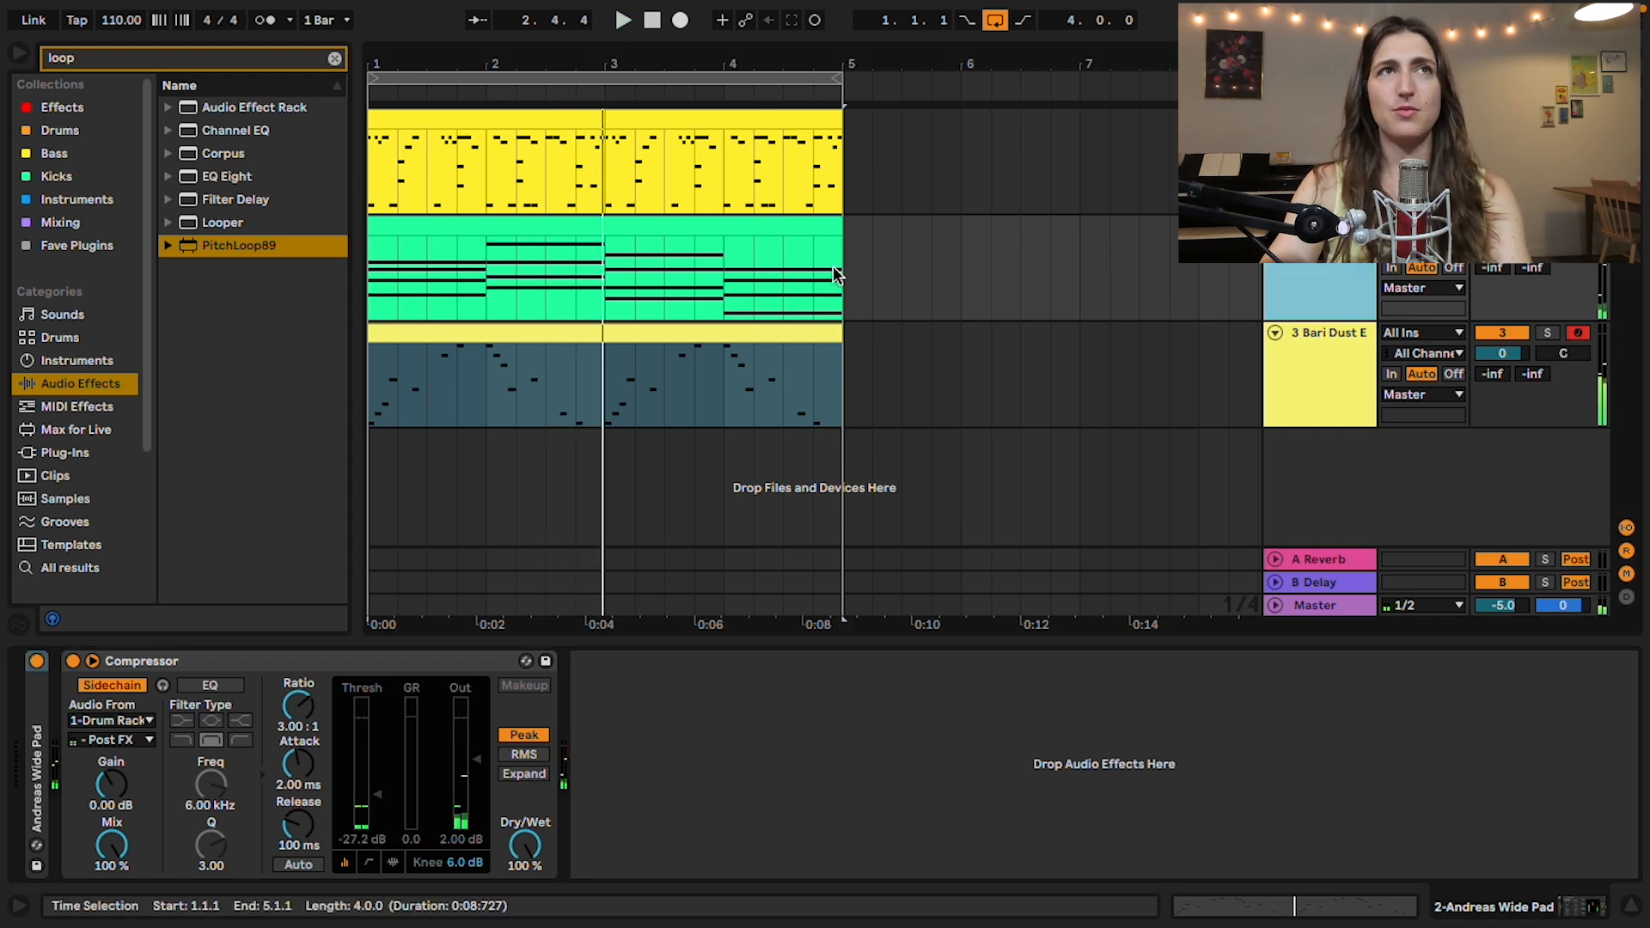
click(962, 277)
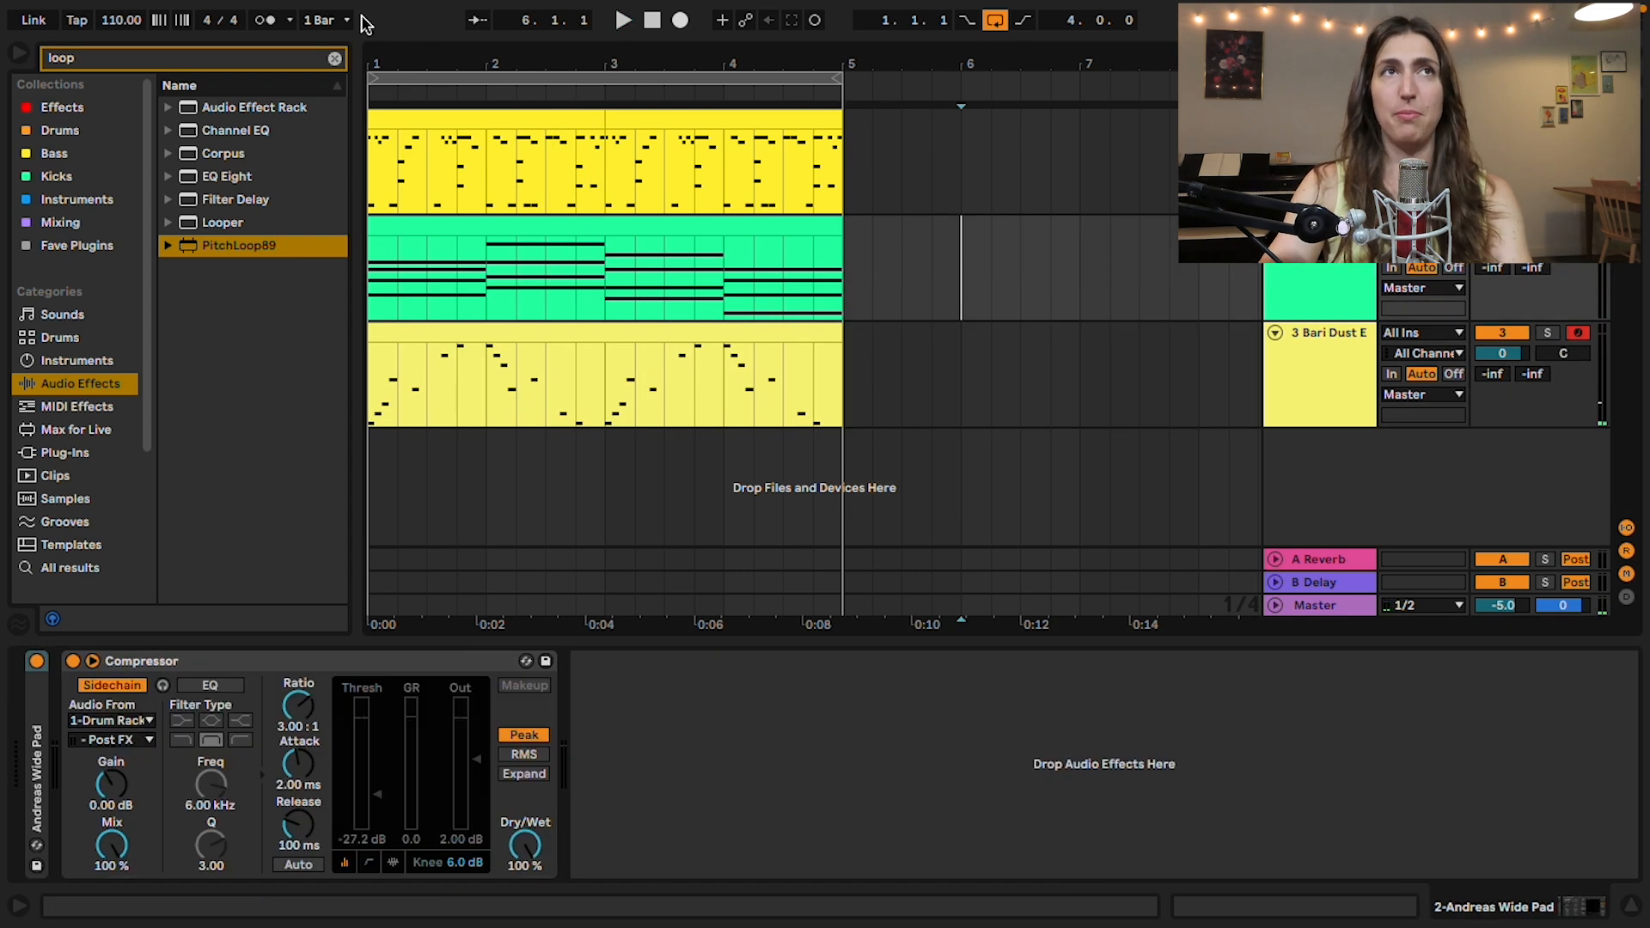
Step: Search for "auto filter", add Auto Filter after the pad's Compressor and set its filter frequency to 6.24 kHz
click(336, 59)
text(auto filter)
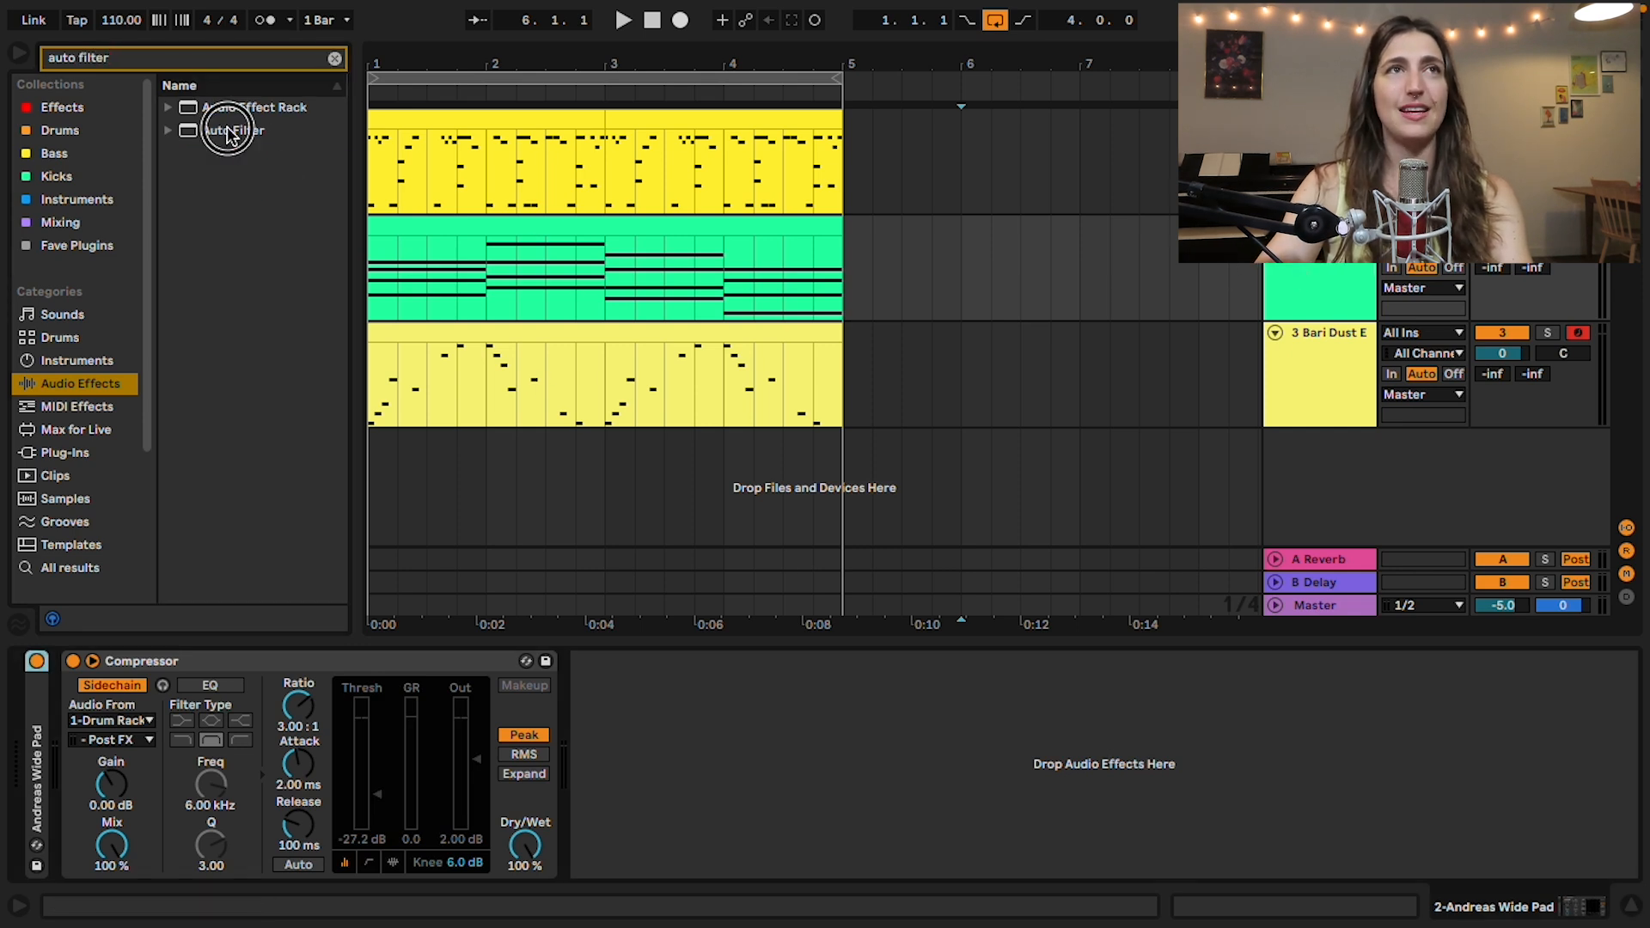
drag(228, 134, 773, 793)
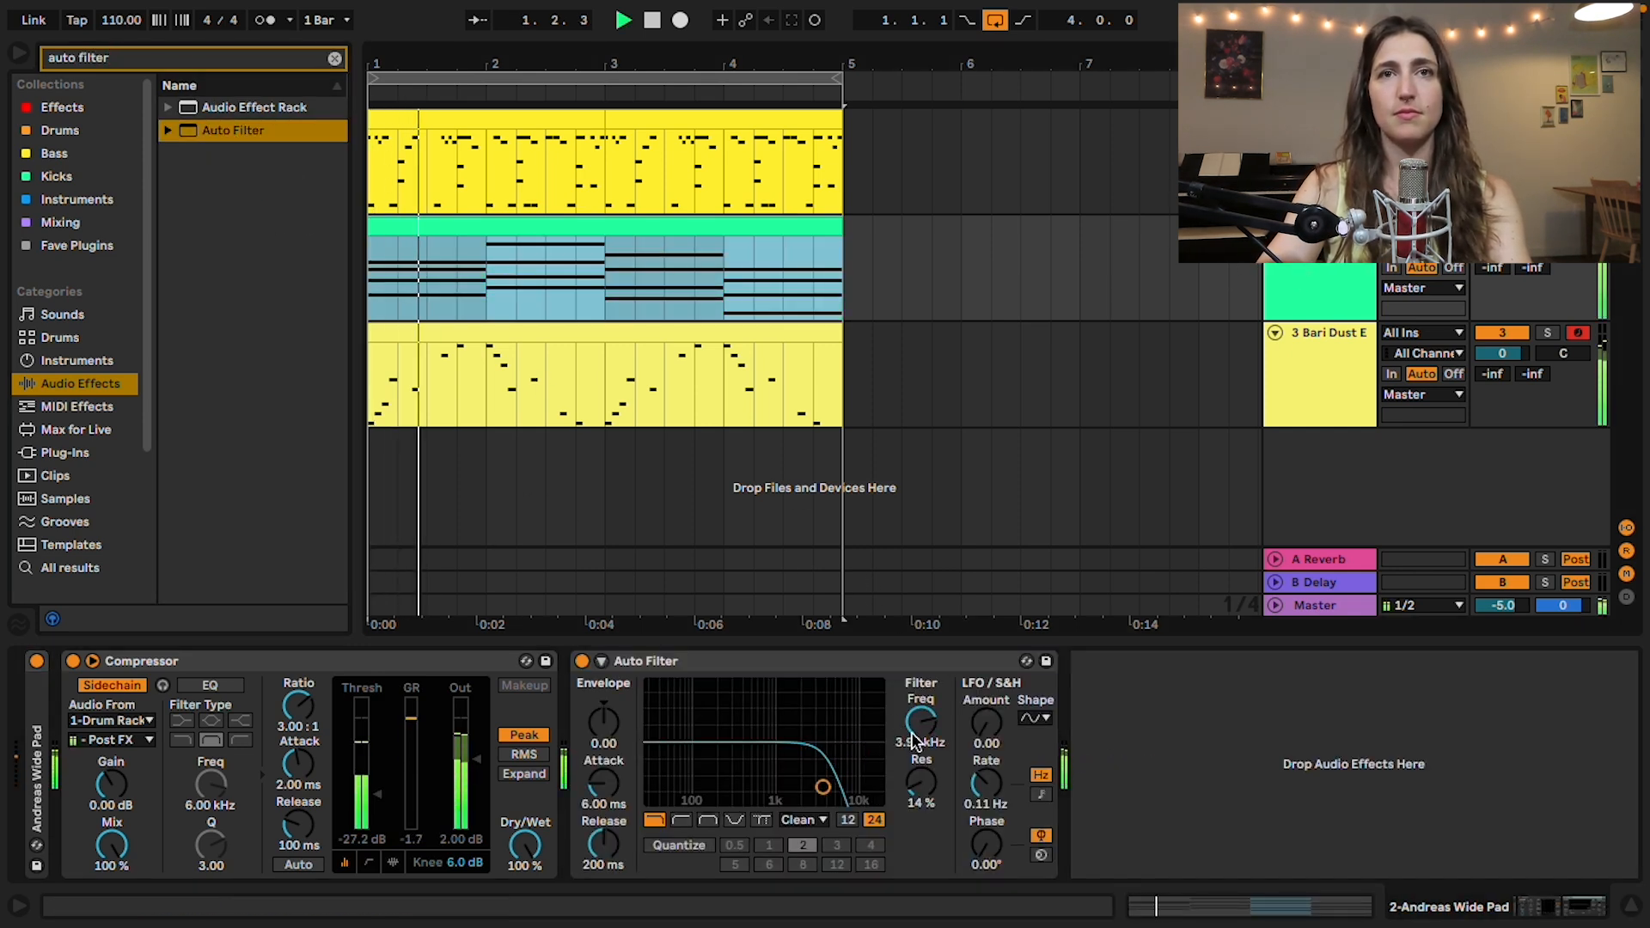
drag(919, 727, 920, 712)
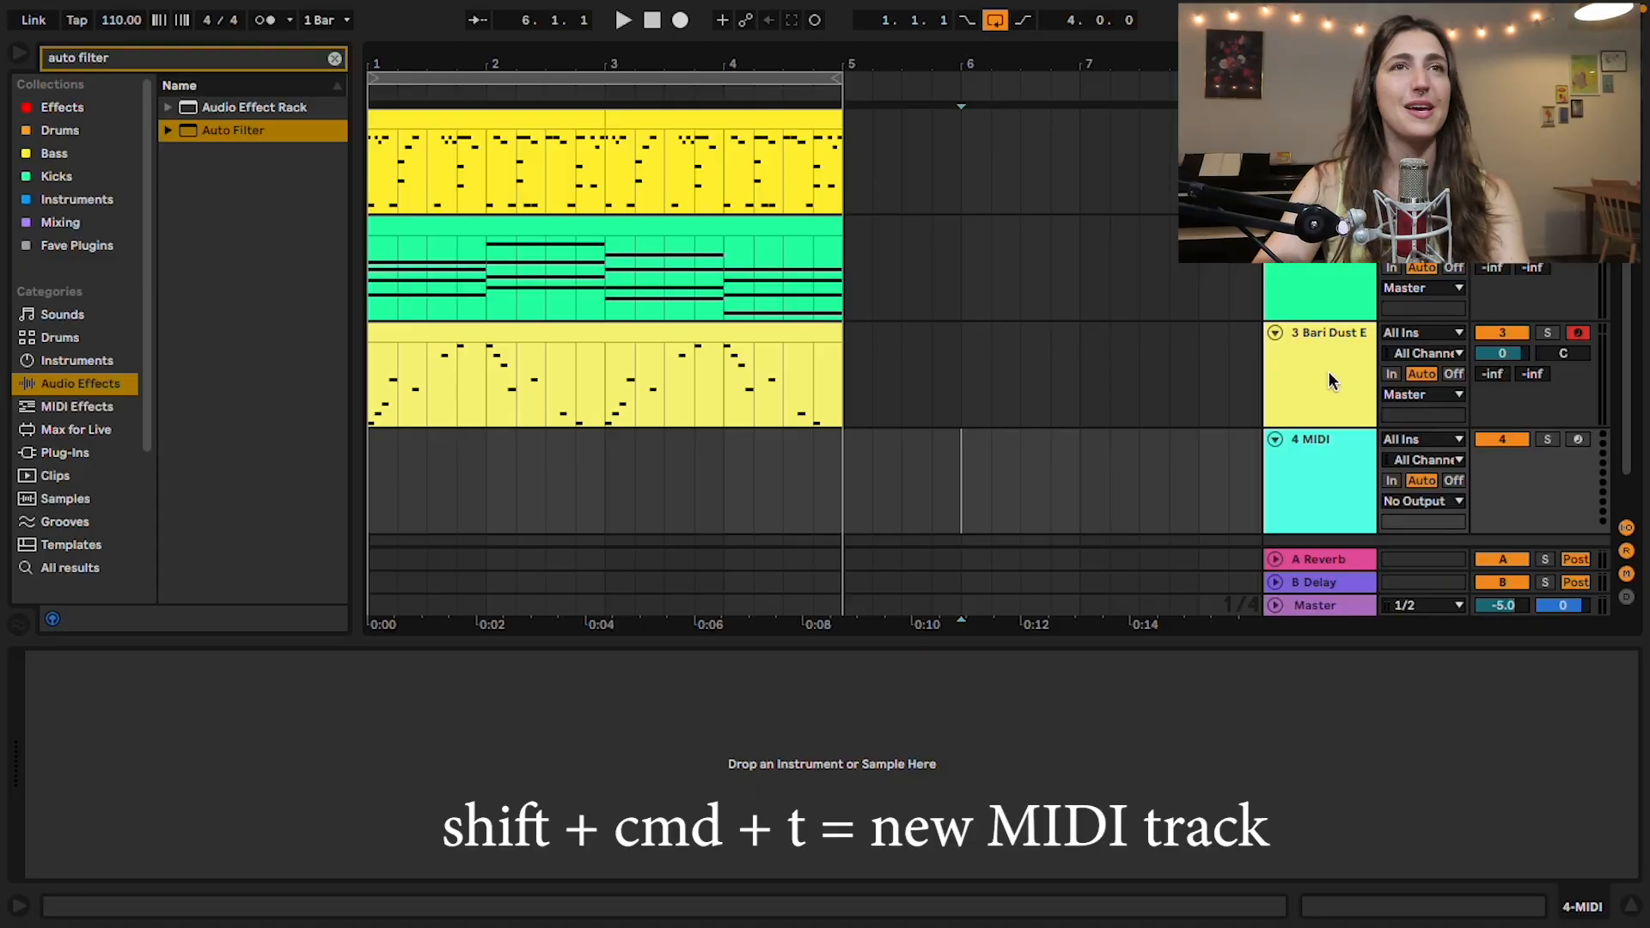
Step: Add a new MIDI track below Bari Dust EP, search for "bas" and load the Bass instrument on it
click(961, 481)
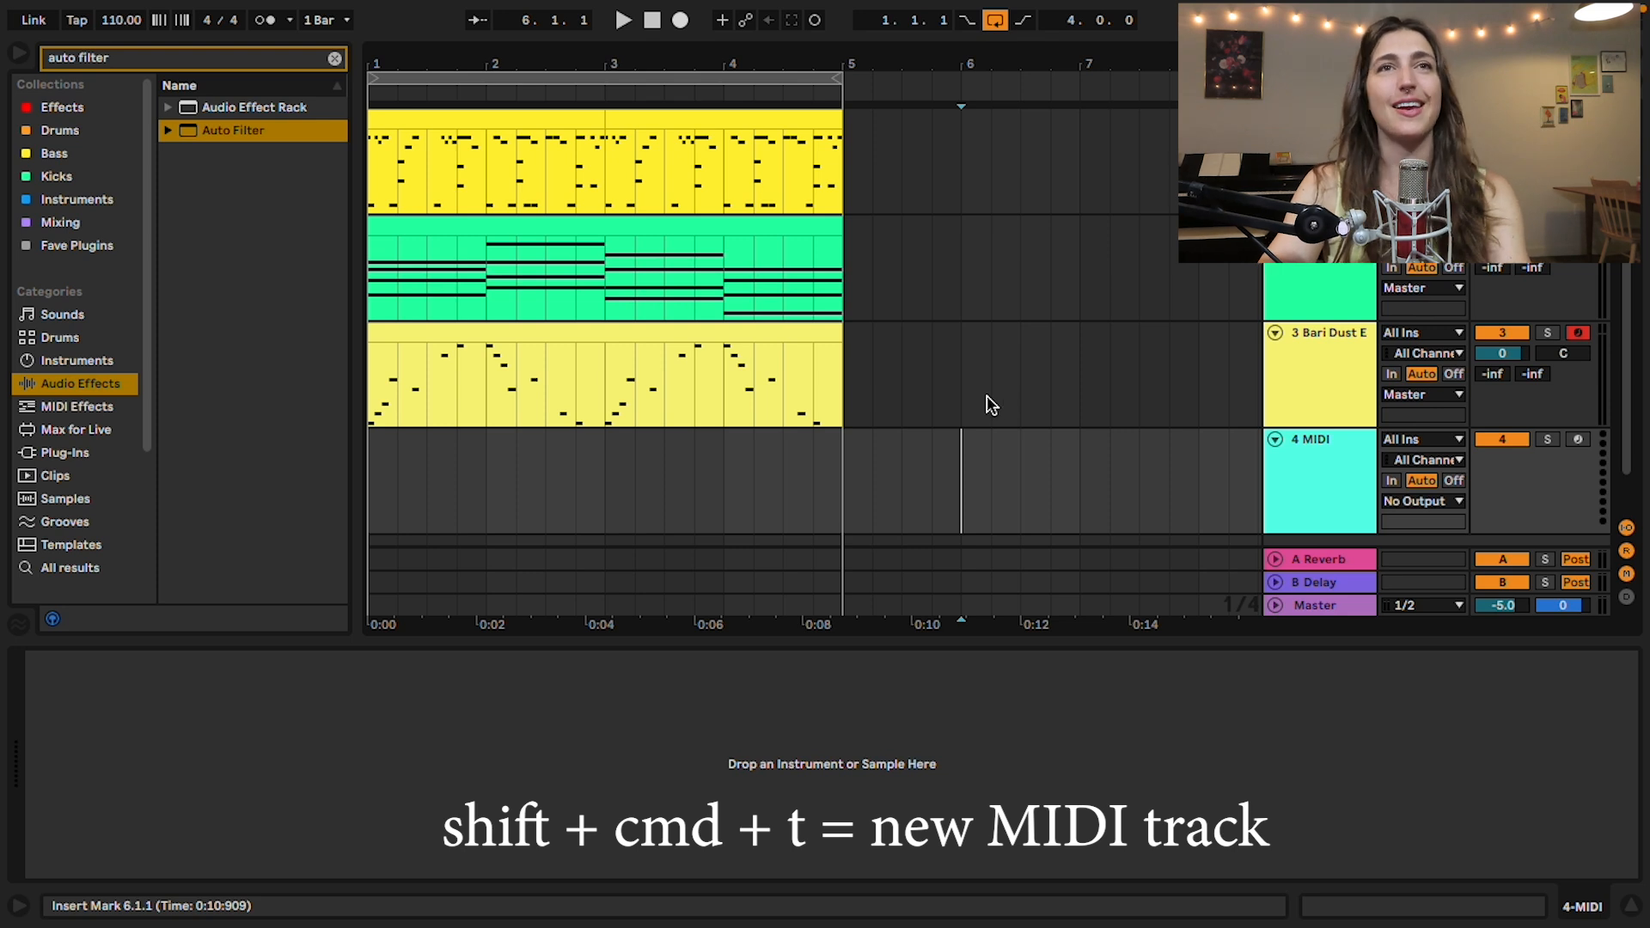
click(60, 568)
click(333, 57)
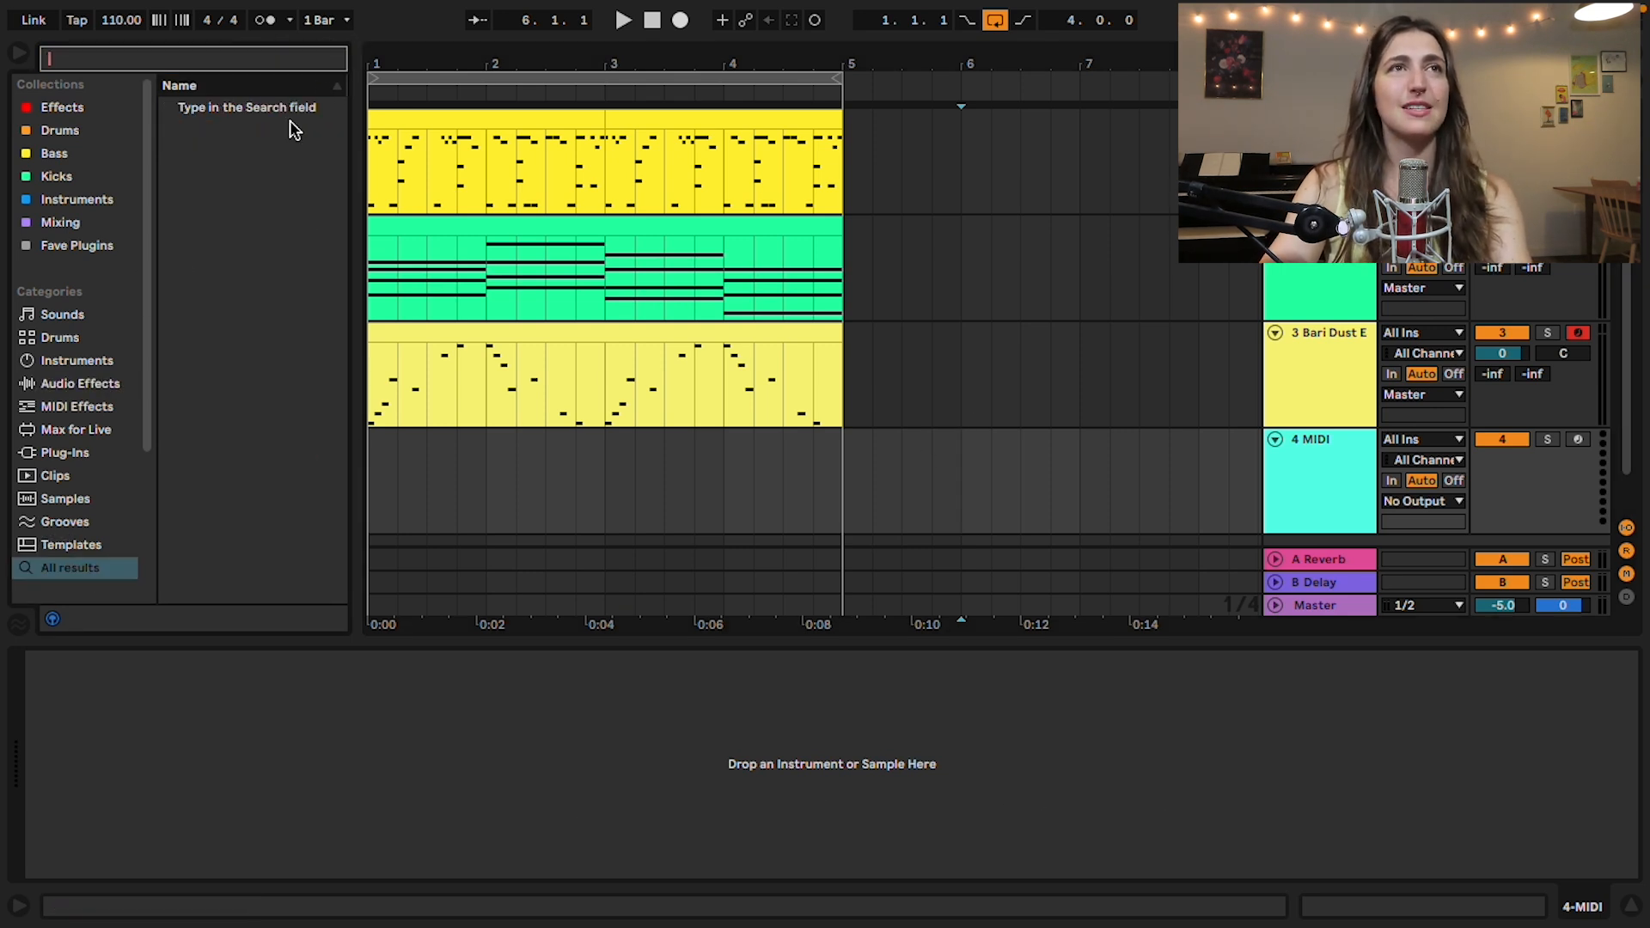
text(bas)
click(206, 107)
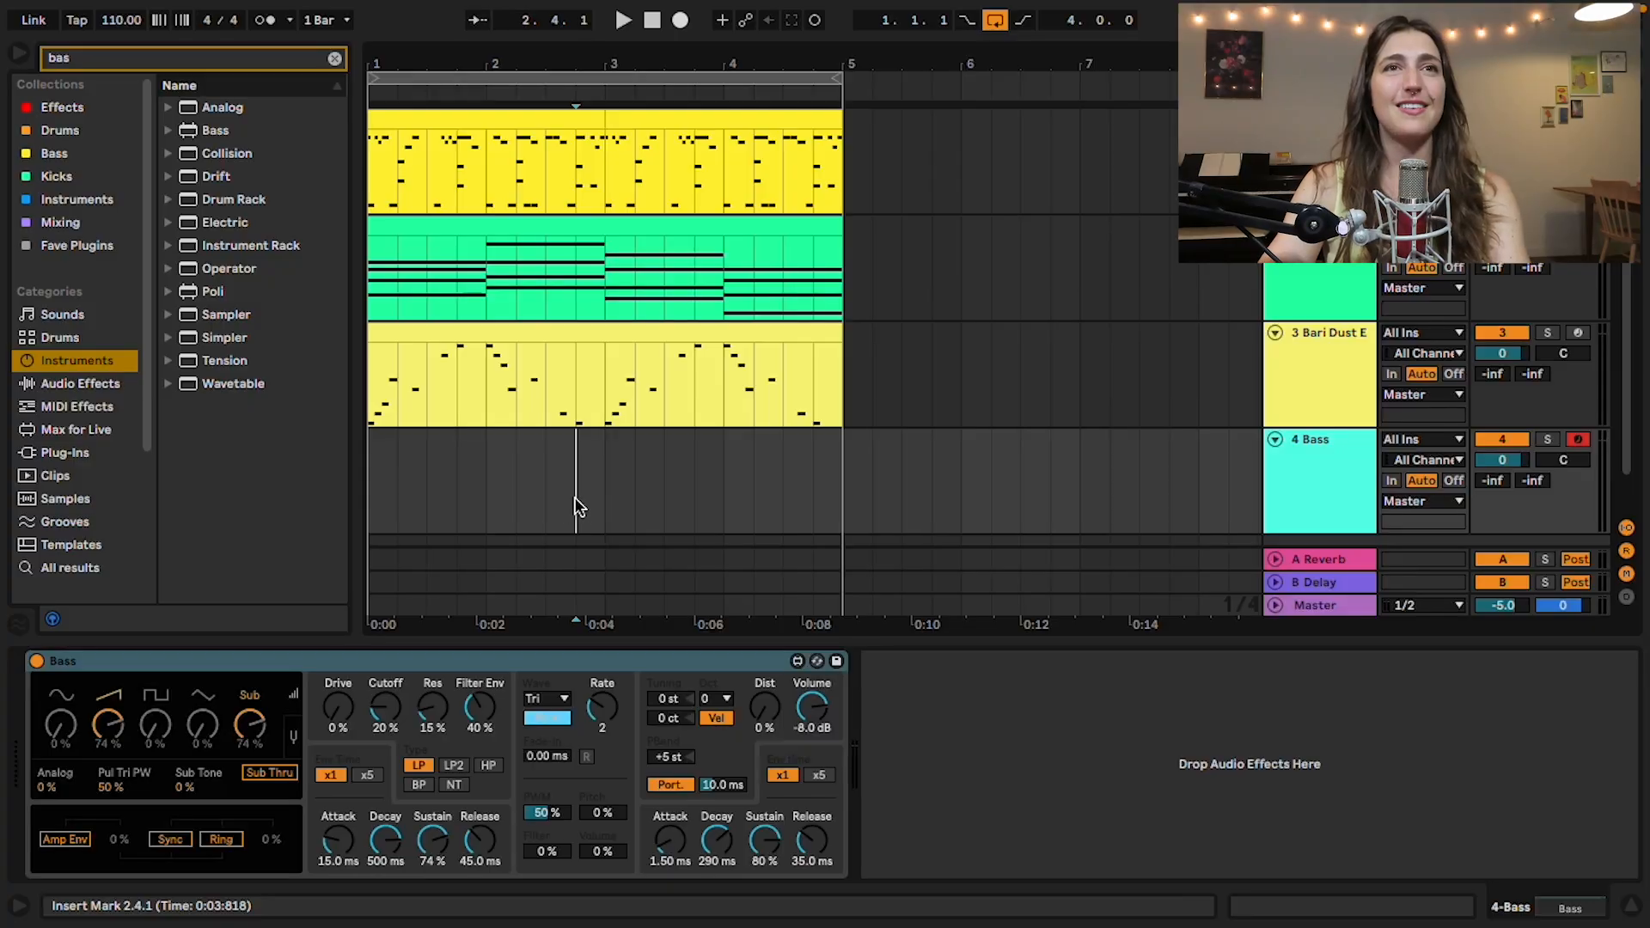
Step: Create a four-bar MIDI clip on the Bass track, with a one-bar F2 note in bar 1, and audition it
drag(848, 502, 295, 502)
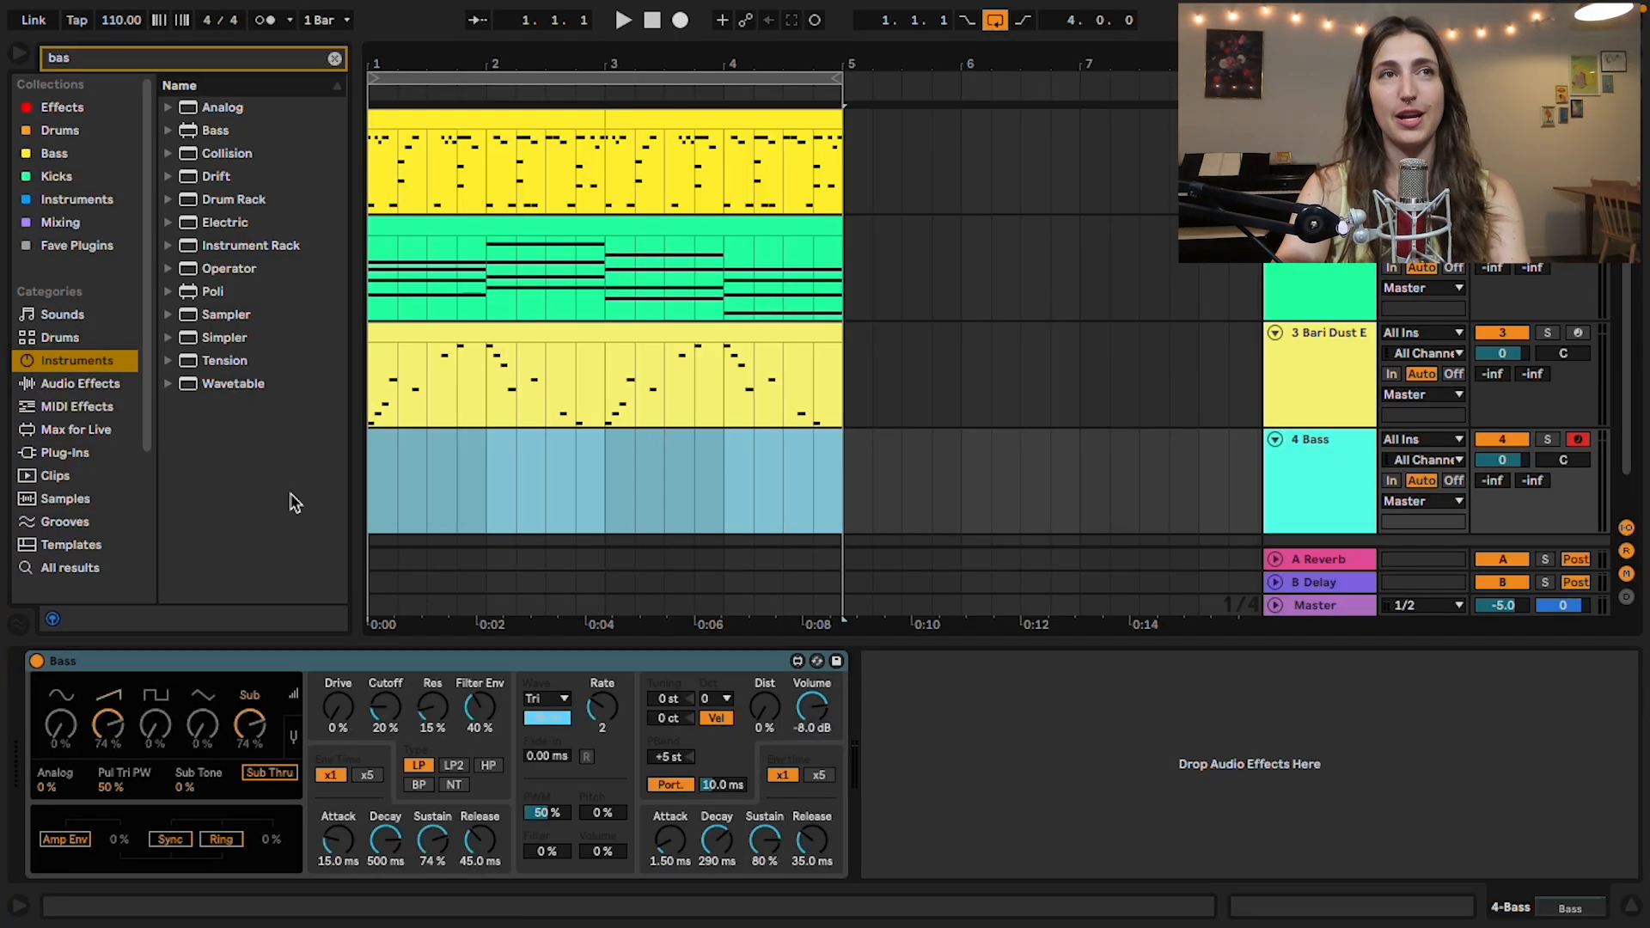
key(super+shift+m)
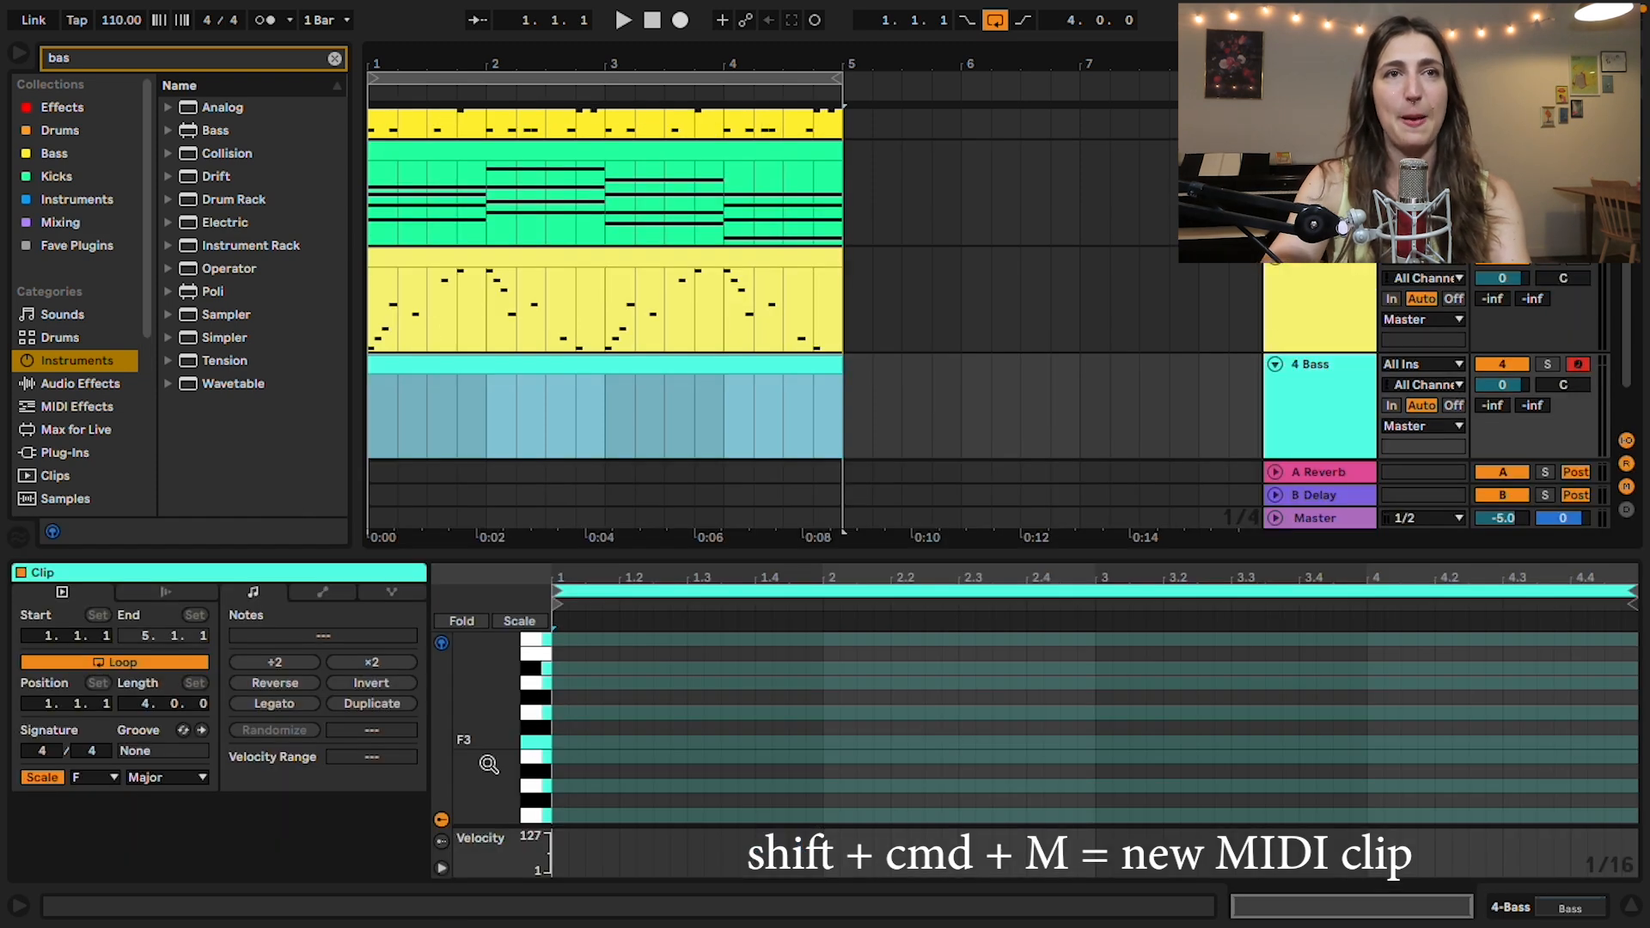
double_click(557, 744)
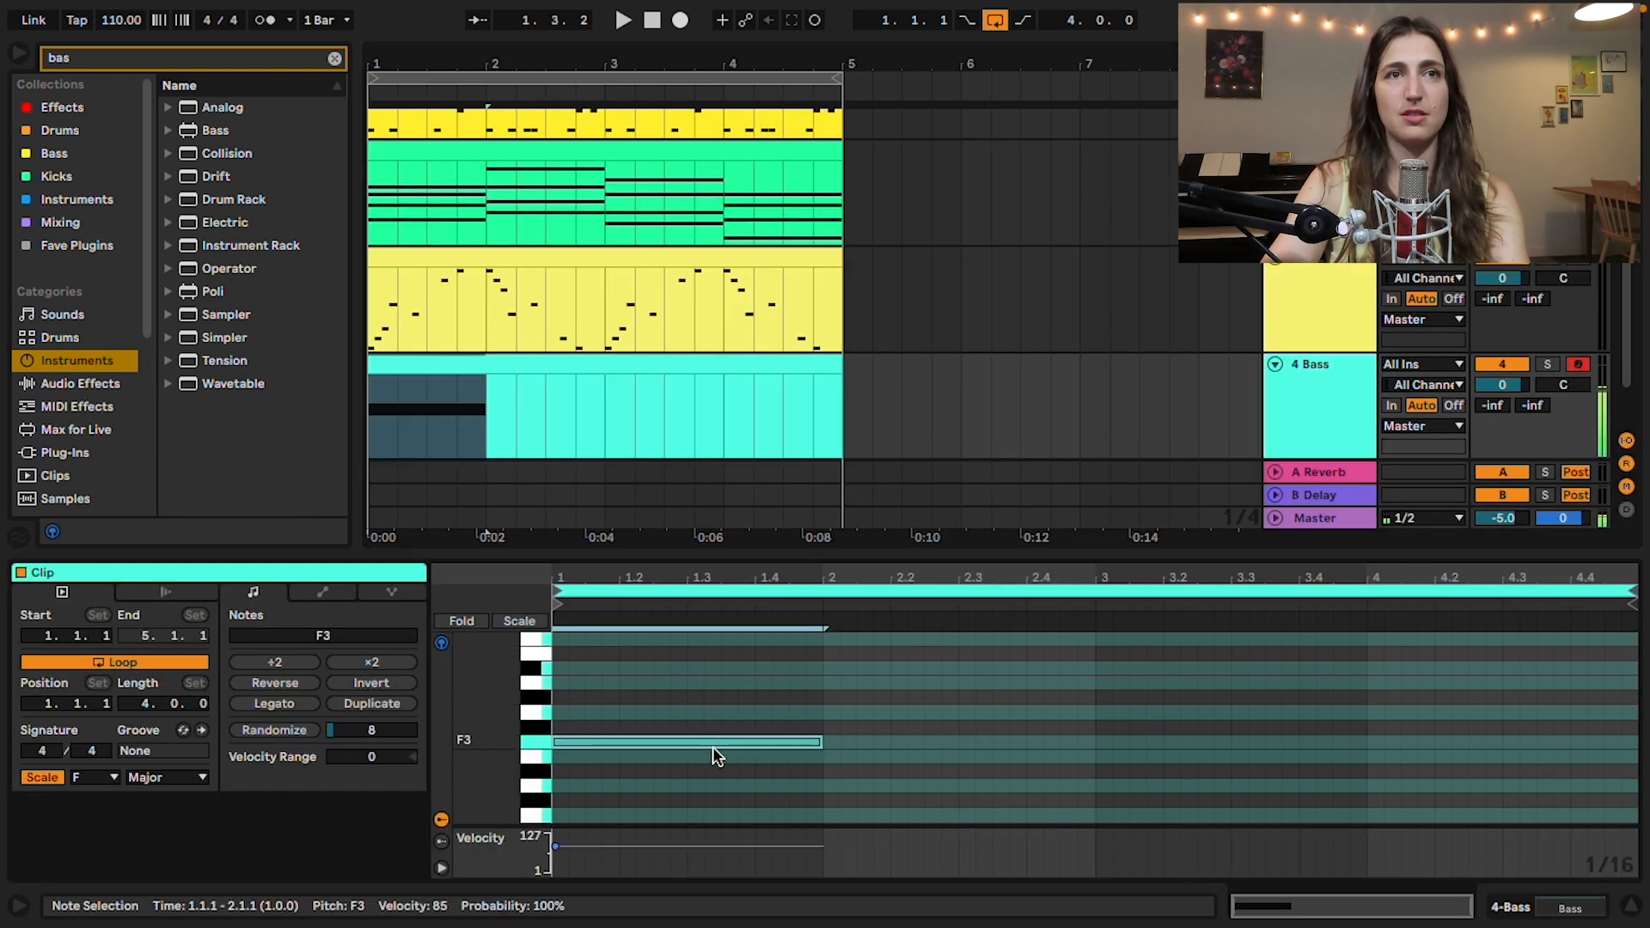
key(shift+Down)
key(space)
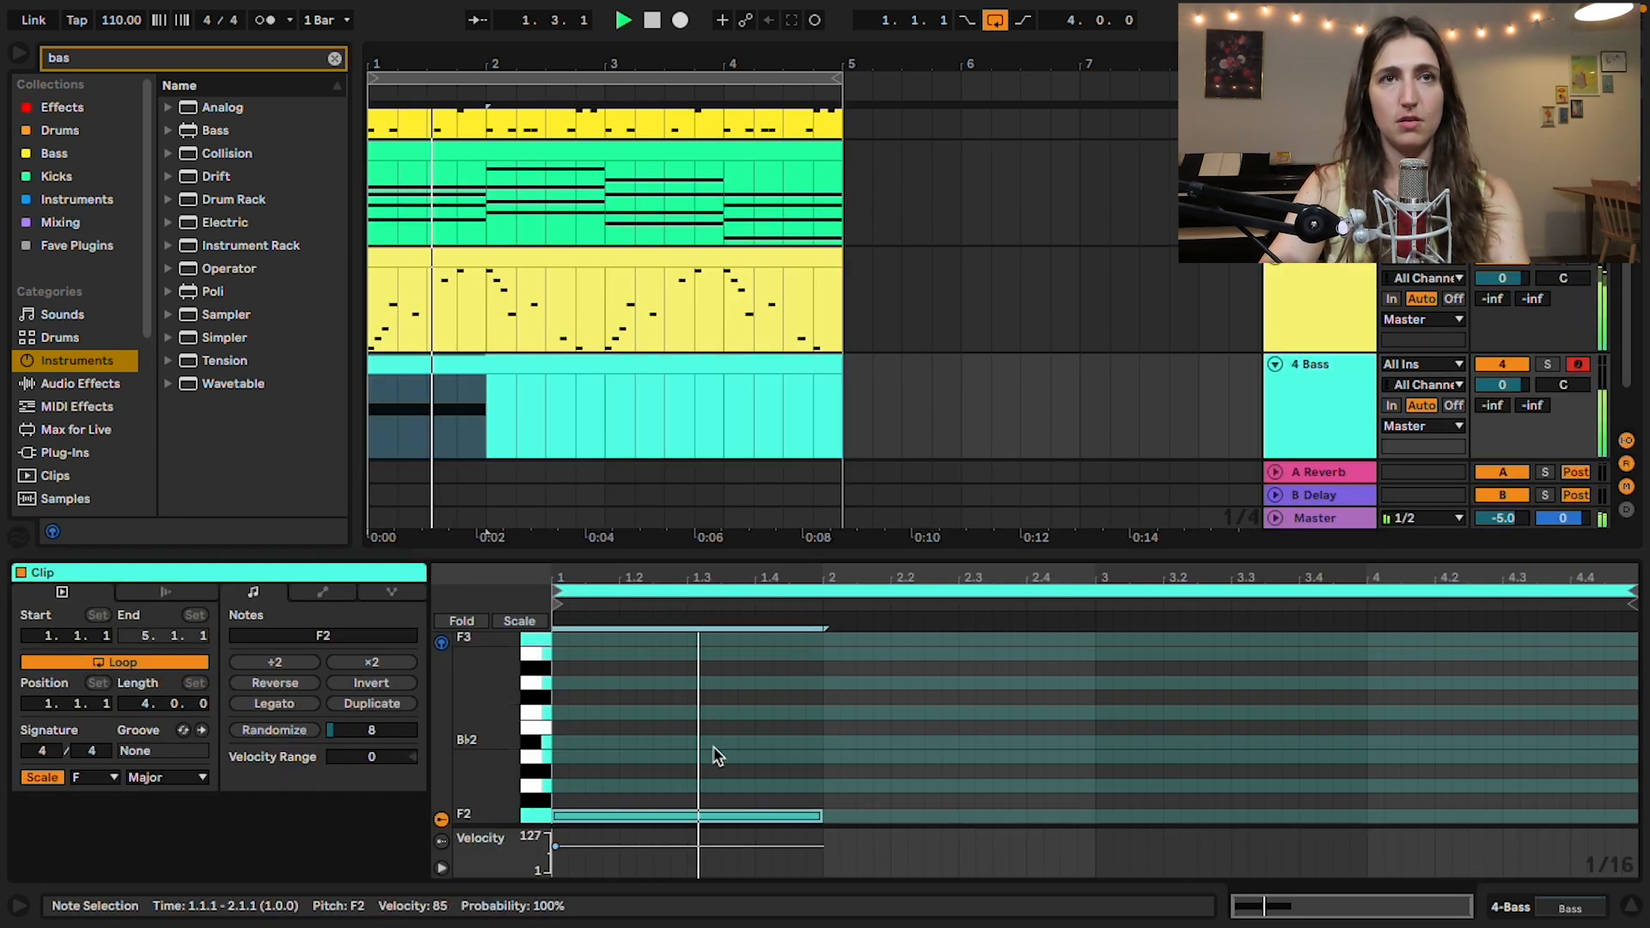
key(space)
Step: Continue the bassline with one-bar notes G2 in bar 2, B♭2 in bar 3 and A2 in bar 4, and play the loop
double_click(826, 788)
key(shift+Right)
key(shift+Right)
key(shift+Right)
key(shift+Right)
key(shift+Right)
key(shift+Right)
key(shift+Right)
key(shift+Right)
key(shift+Right)
key(shift+Right)
key(super+d)
key(Up)
key(Up)
key(Up)
key(super+d)
key(Down)
key(space)
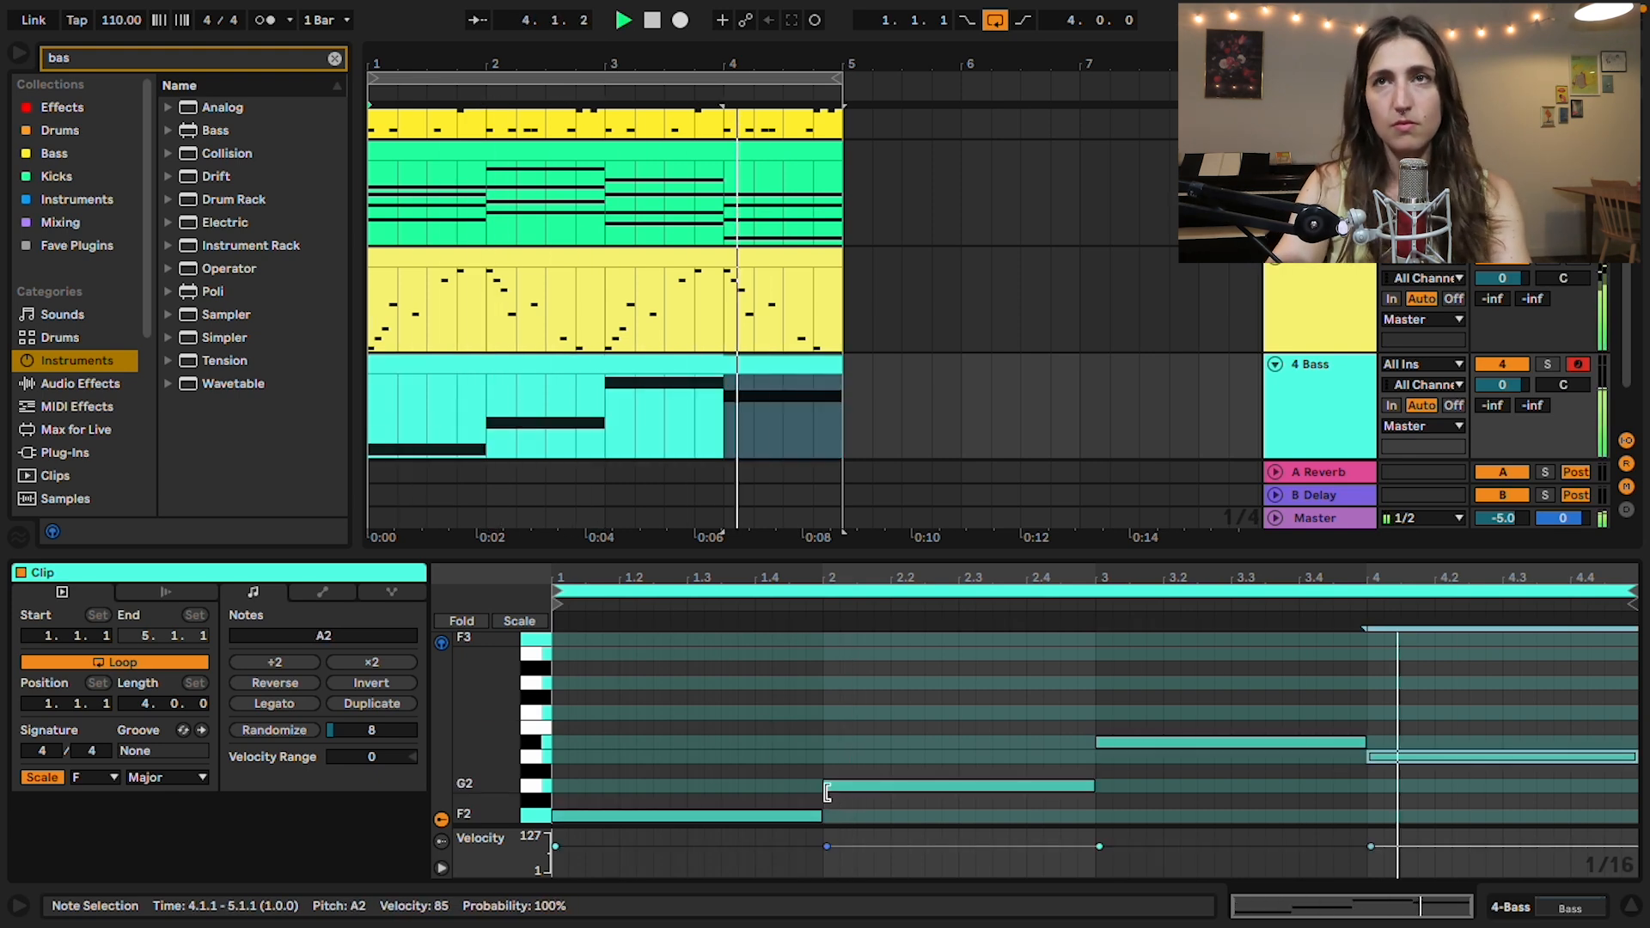
Step: Show the Bass instrument's controls, solo the Bass track and play its clip
click(1329, 380)
double_click(1308, 382)
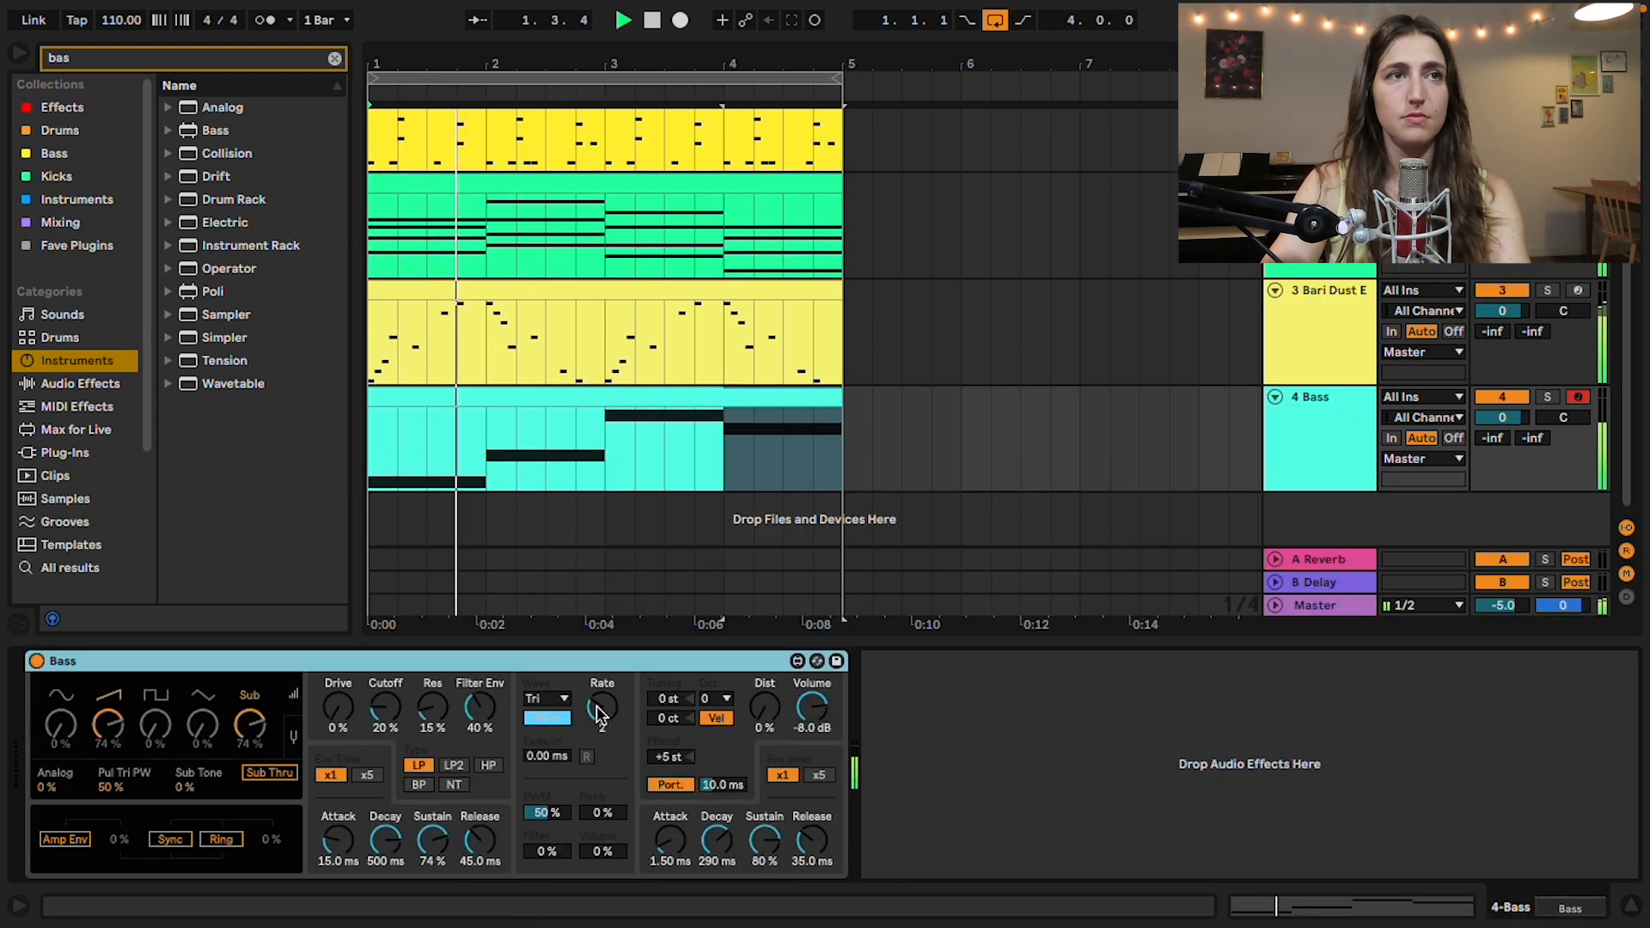
drag(201, 730, 204, 669)
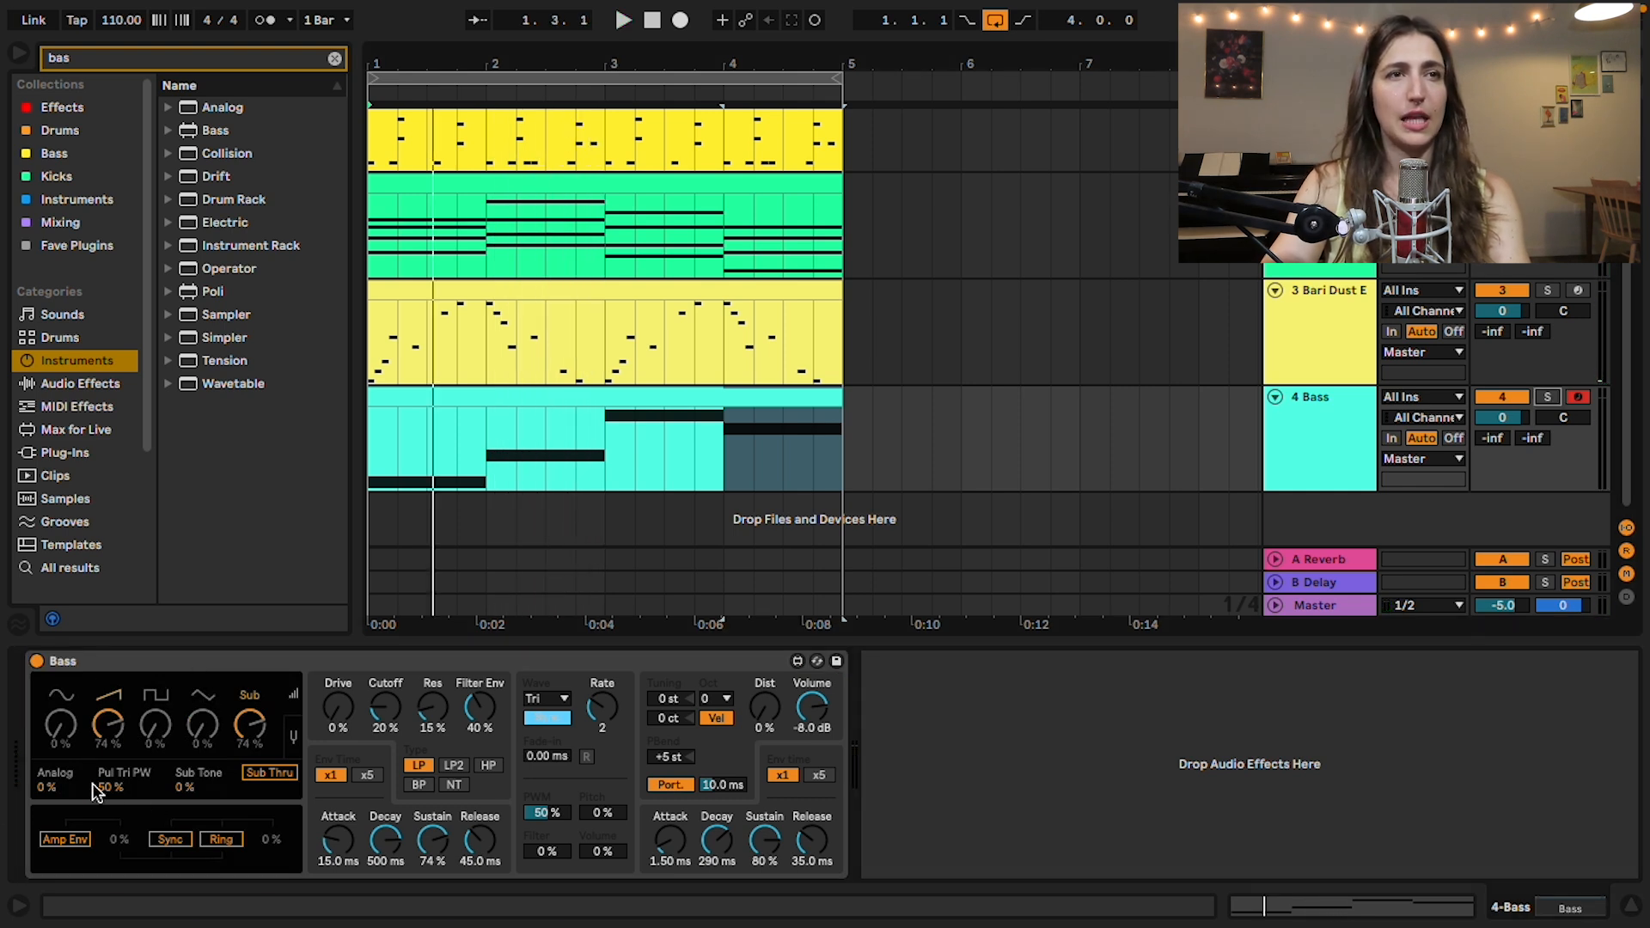
click(611, 398)
click(1549, 397)
key(space)
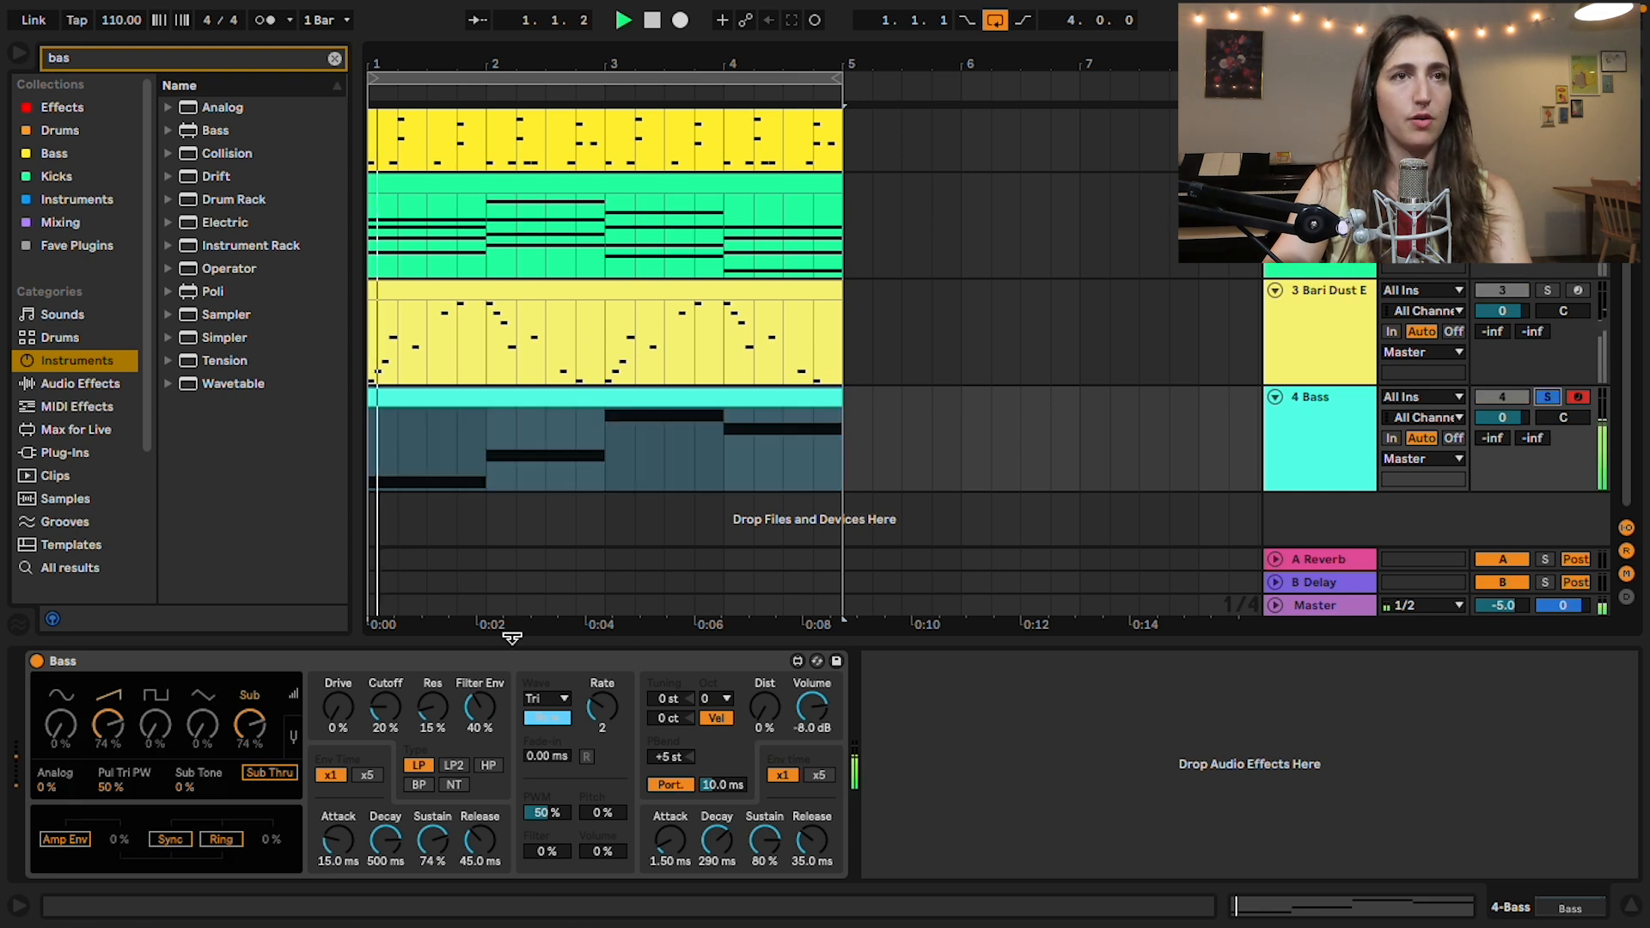
Step: Set Bass's drive to 65% and its oscillator levels to 31% for the first, 29% square, 23% for the fourth and 82% Sub
mouse_move(337, 706)
mouse_down()
mouse_move(342, 637)
mouse_move(344, 718)
mouse_up()
drag(203, 729, 211, 553)
drag(211, 620, 209, 641)
drag(66, 734, 86, 604)
drag(85, 673, 78, 681)
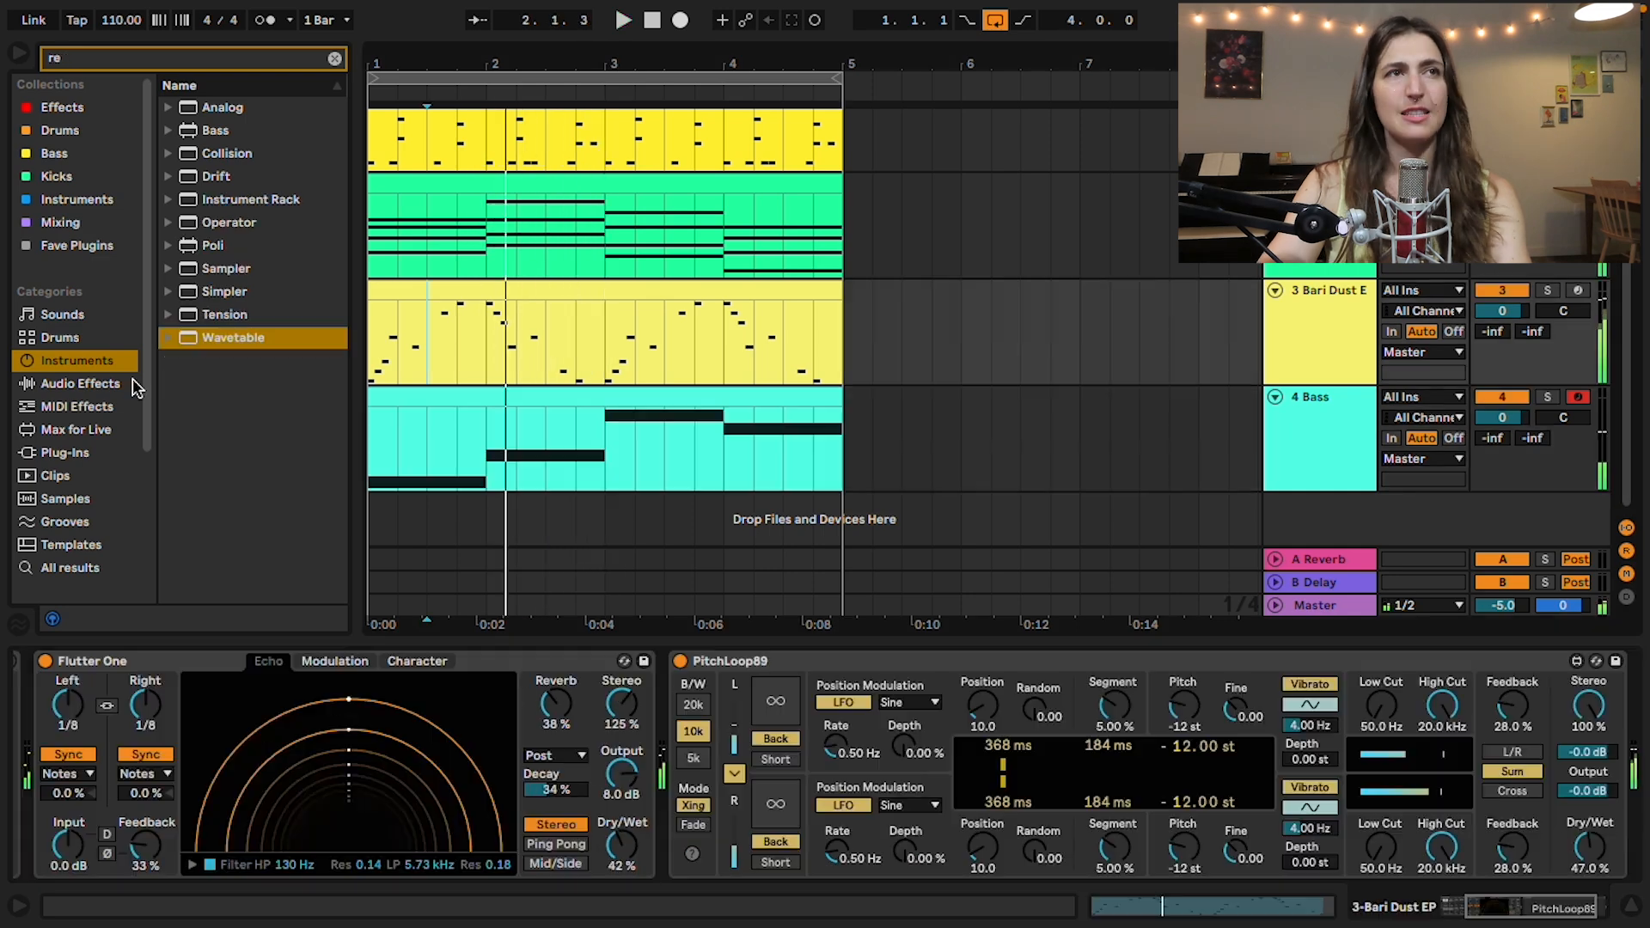
Step: Add Redux from the audio effects after the Bass instrument, with Bits at 7 and dry/wet at 79%
click(45, 383)
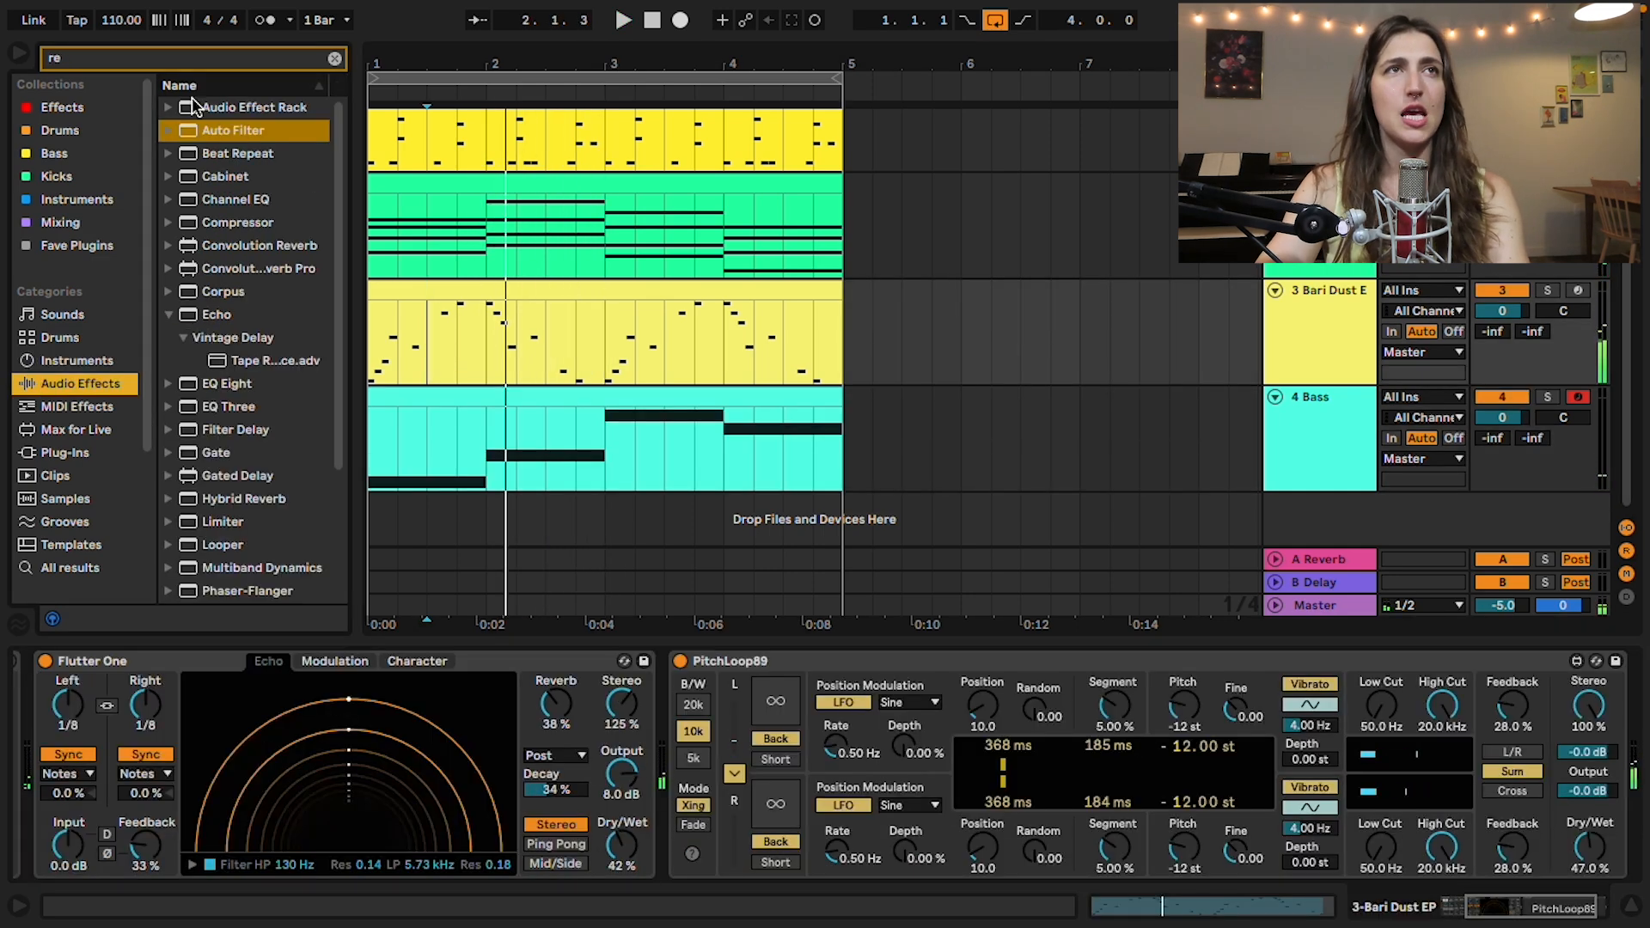
click(172, 318)
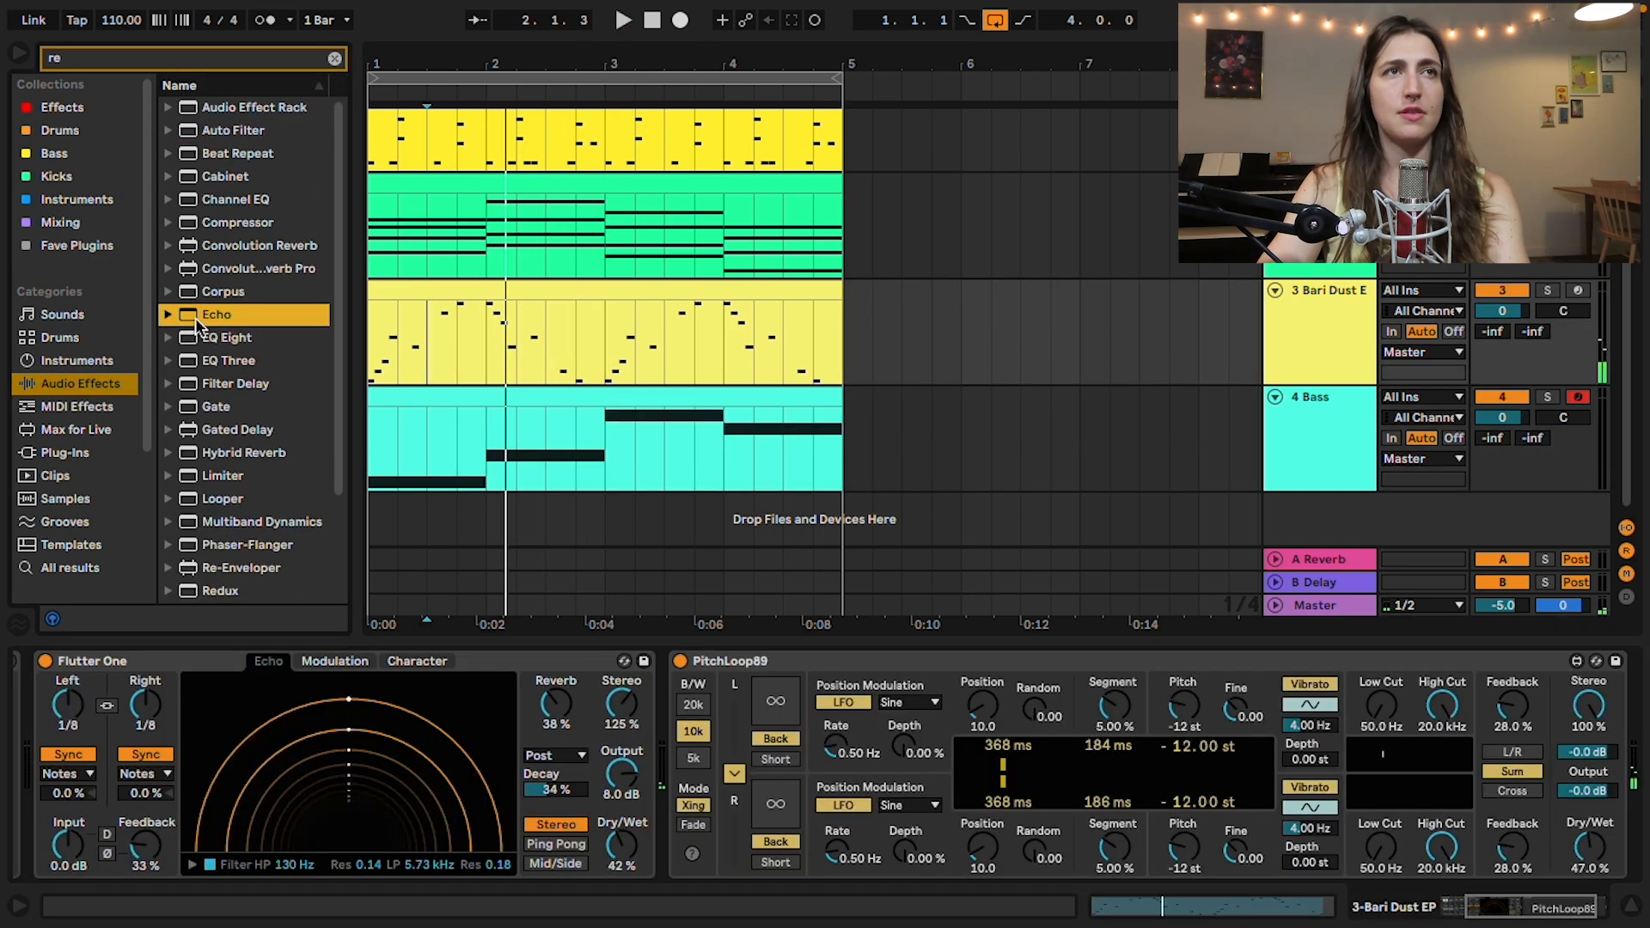
click(335, 57)
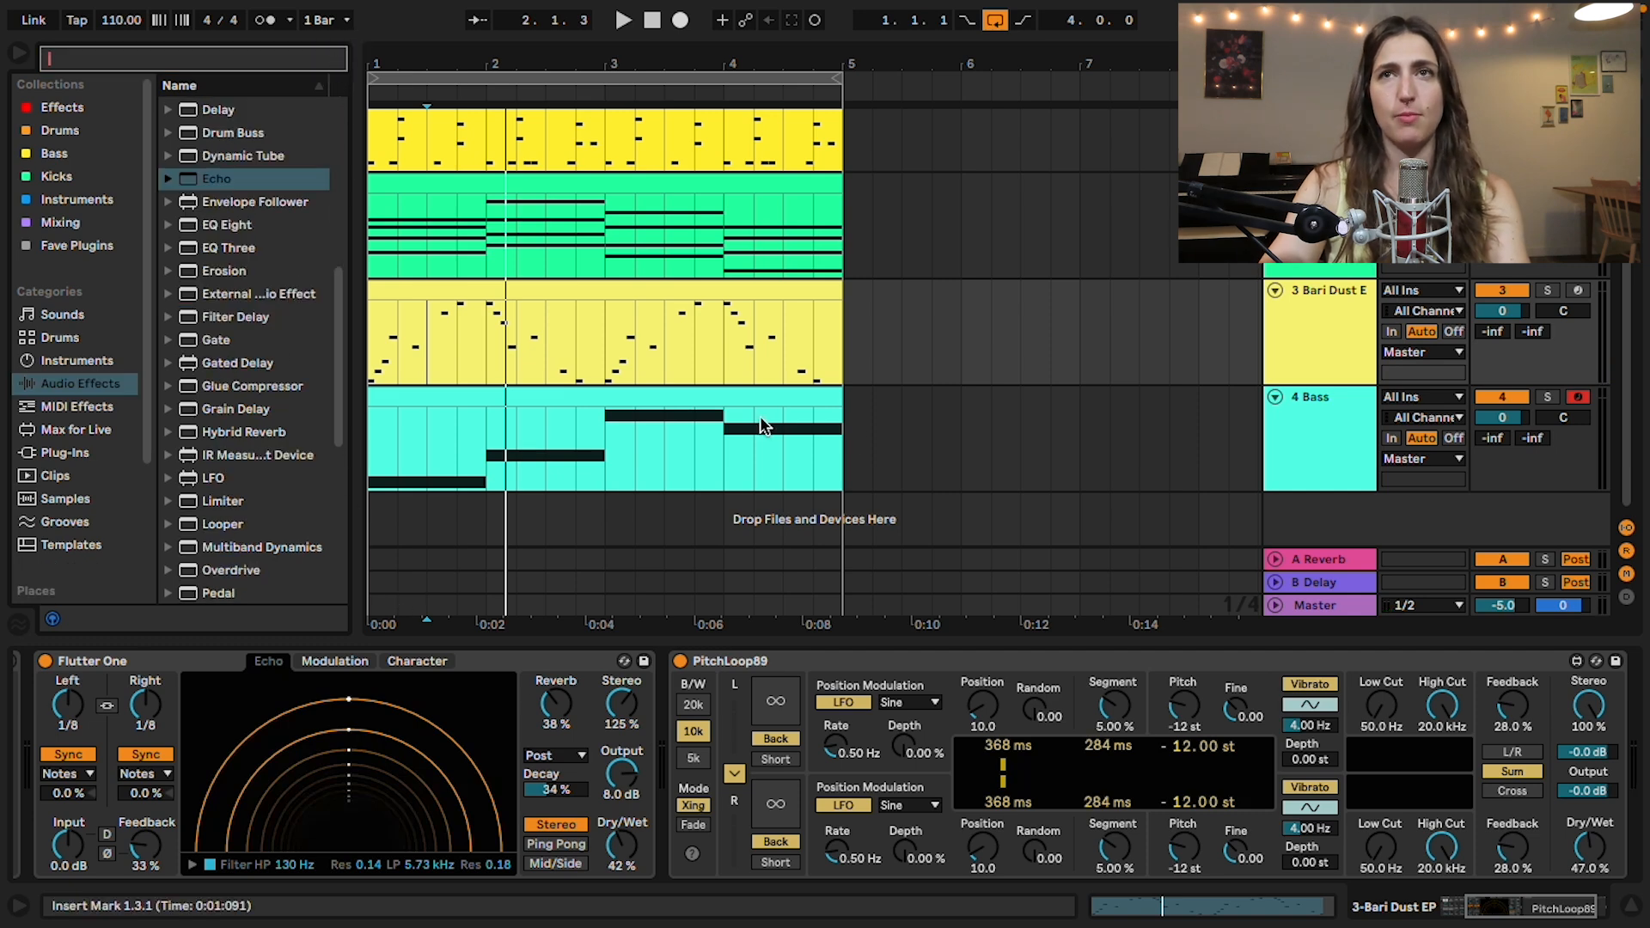
click(1270, 453)
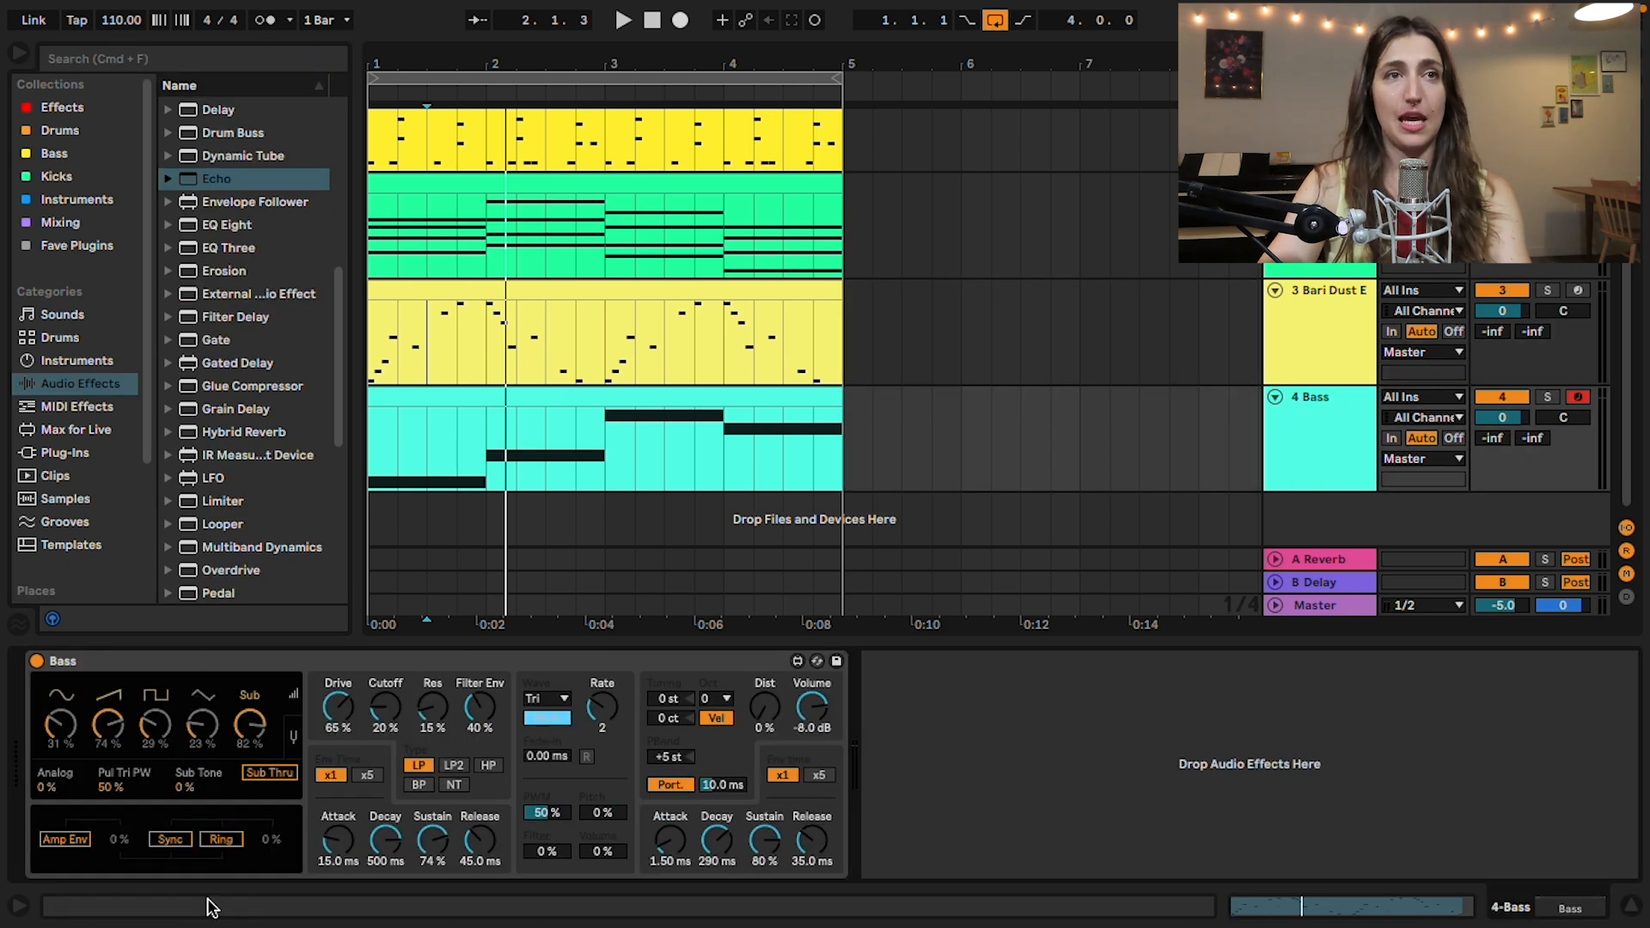
scroll(256, 440, down, 10)
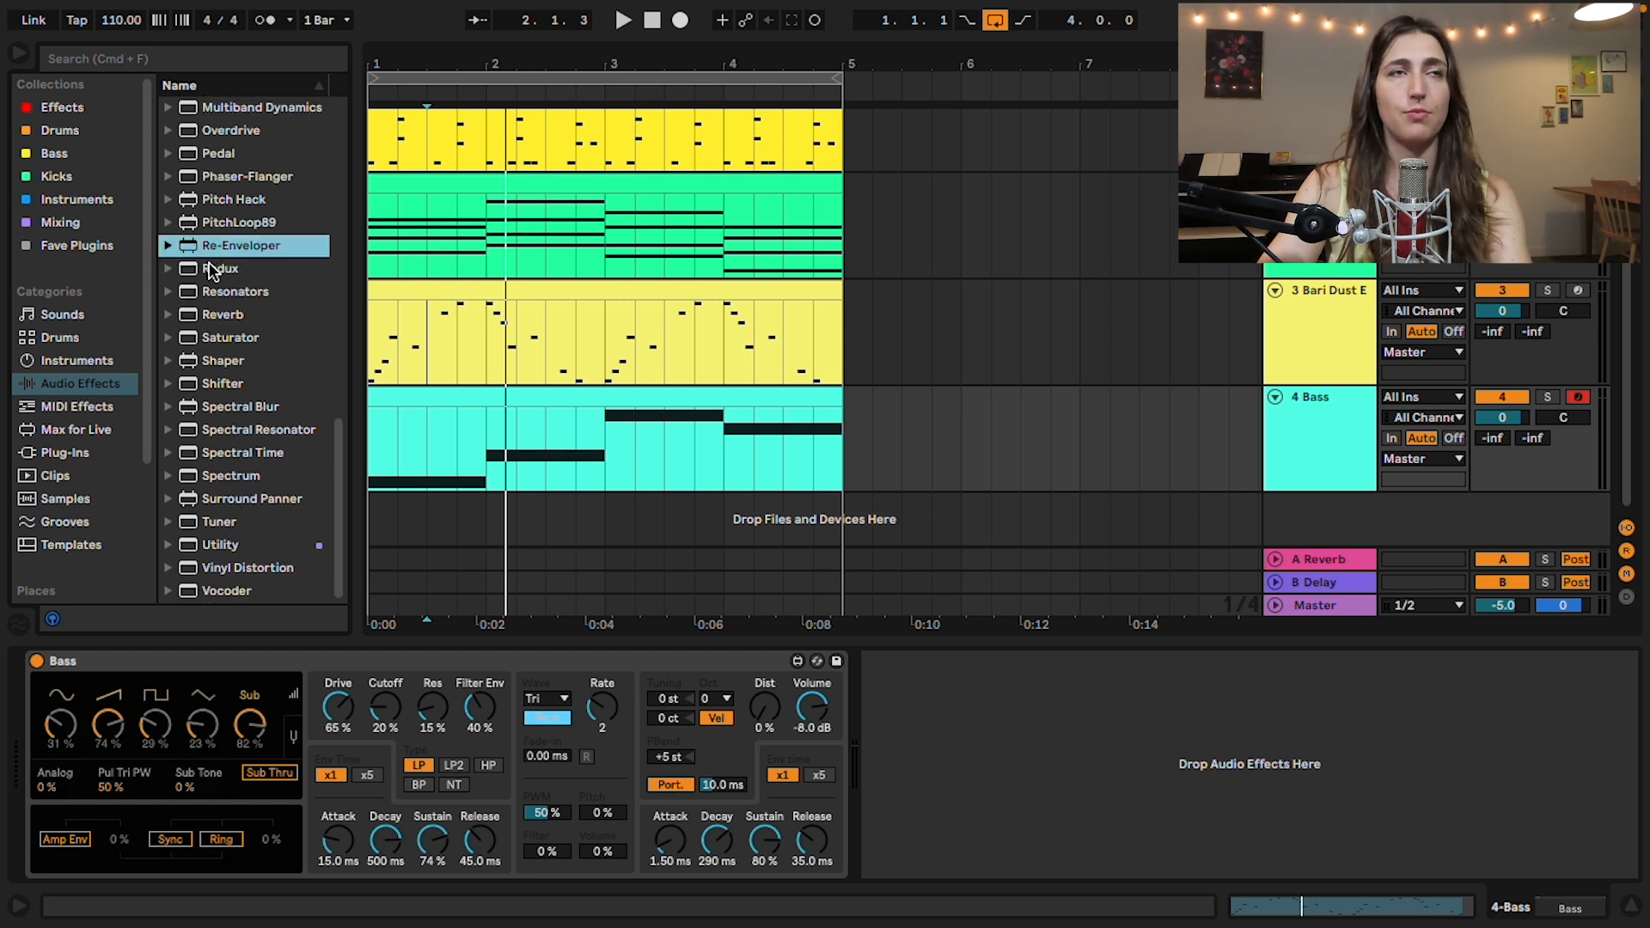
double_click(211, 266)
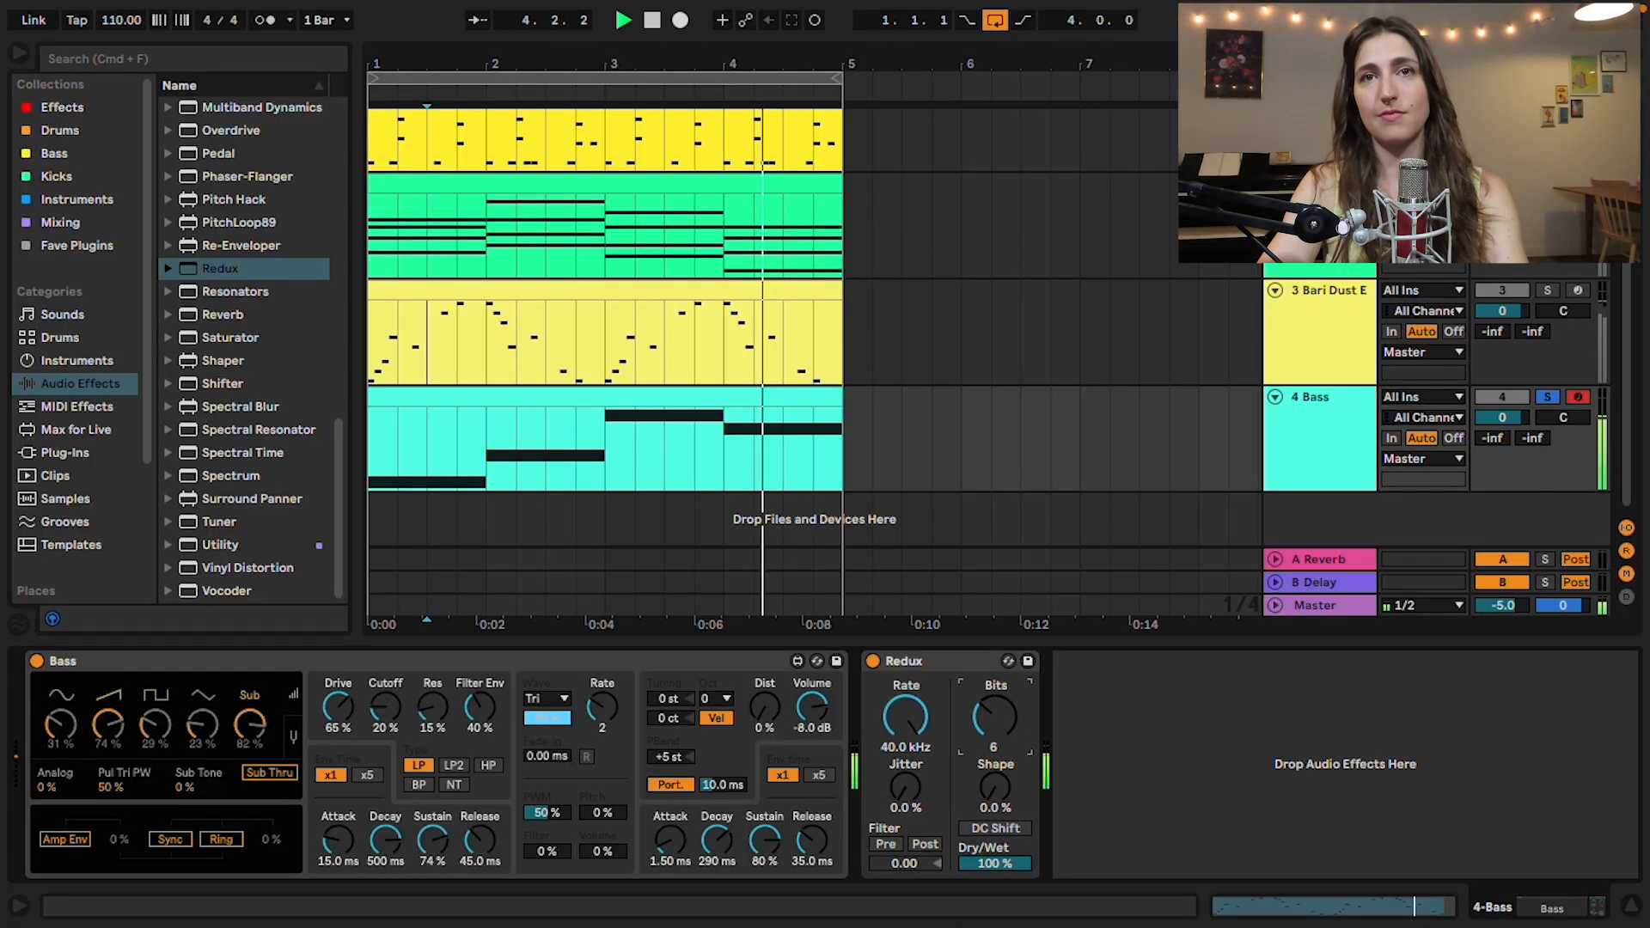
mouse_move(1018, 866)
mouse_down()
mouse_move(1018, 902)
mouse_move(1014, 888)
mouse_up()
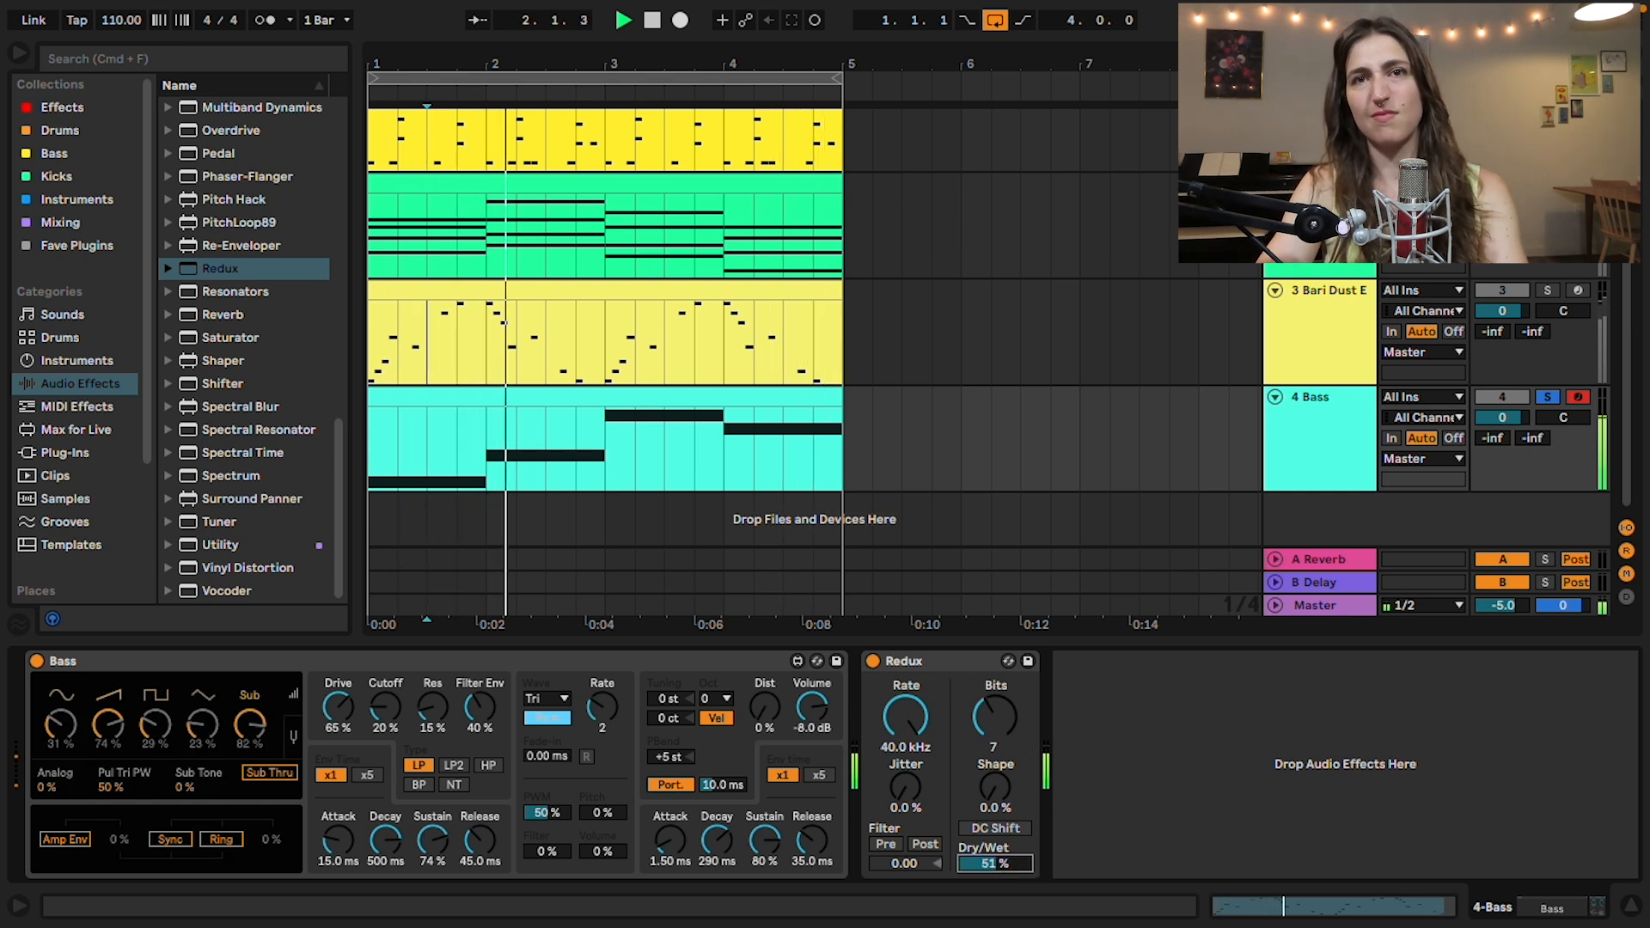
mouse_move(994, 863)
mouse_down()
mouse_move(994, 827)
mouse_move(995, 887)
mouse_up()
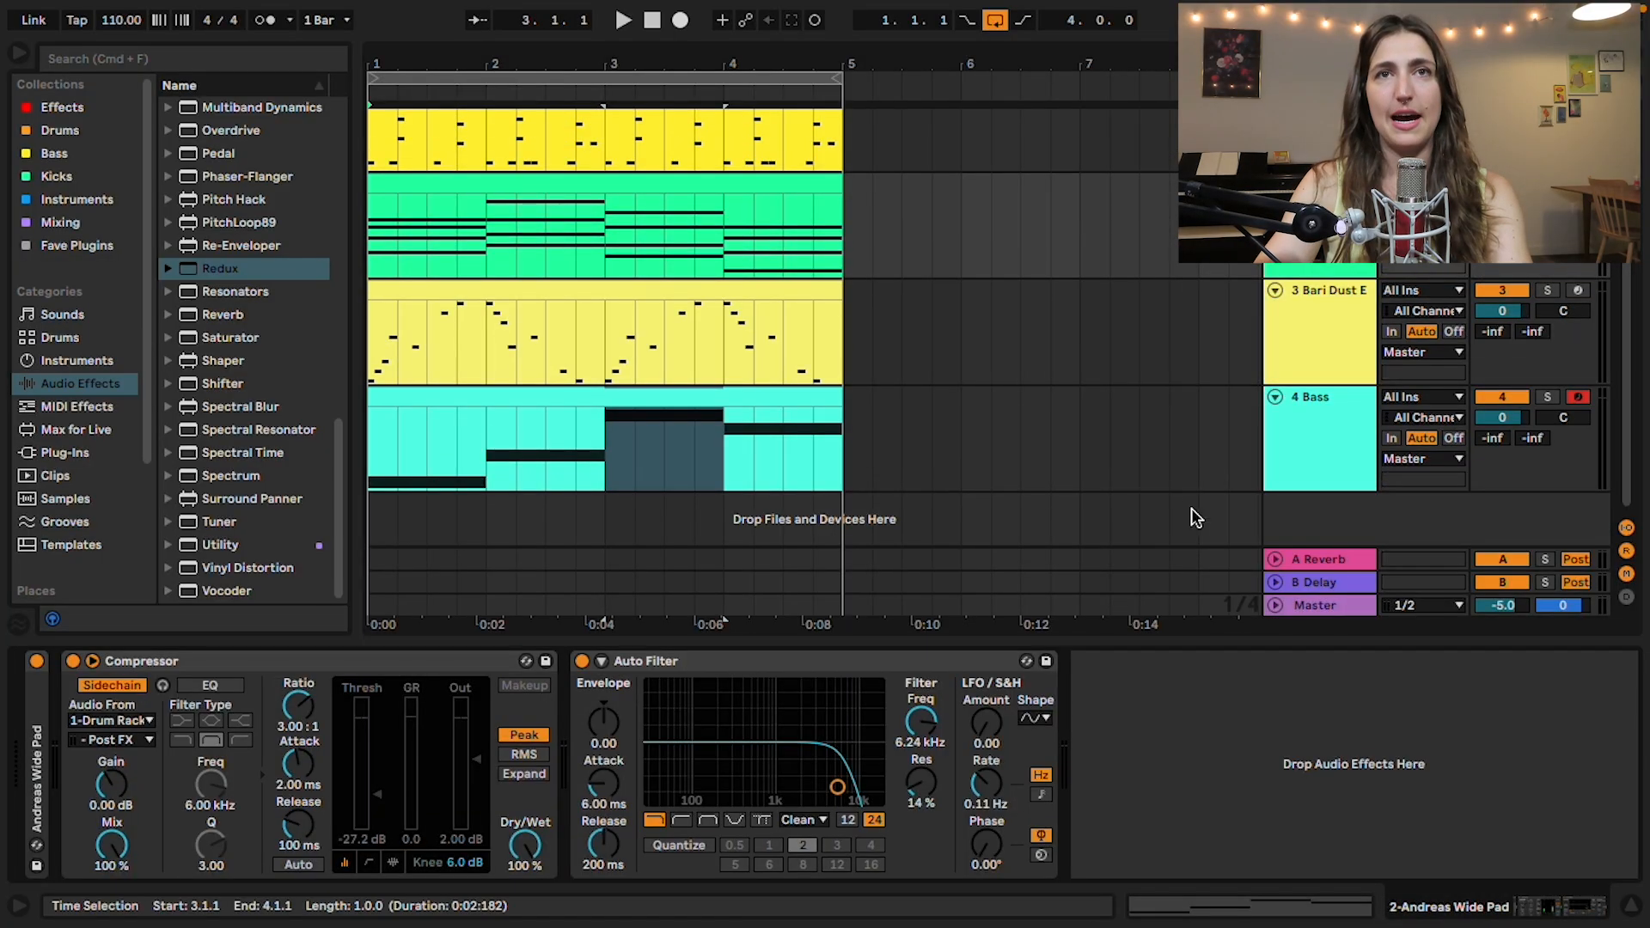
Step: Copy the pad's sidechained Compressor to the Bass track after Redux and raise its threshold while the loop plays
click(229, 661)
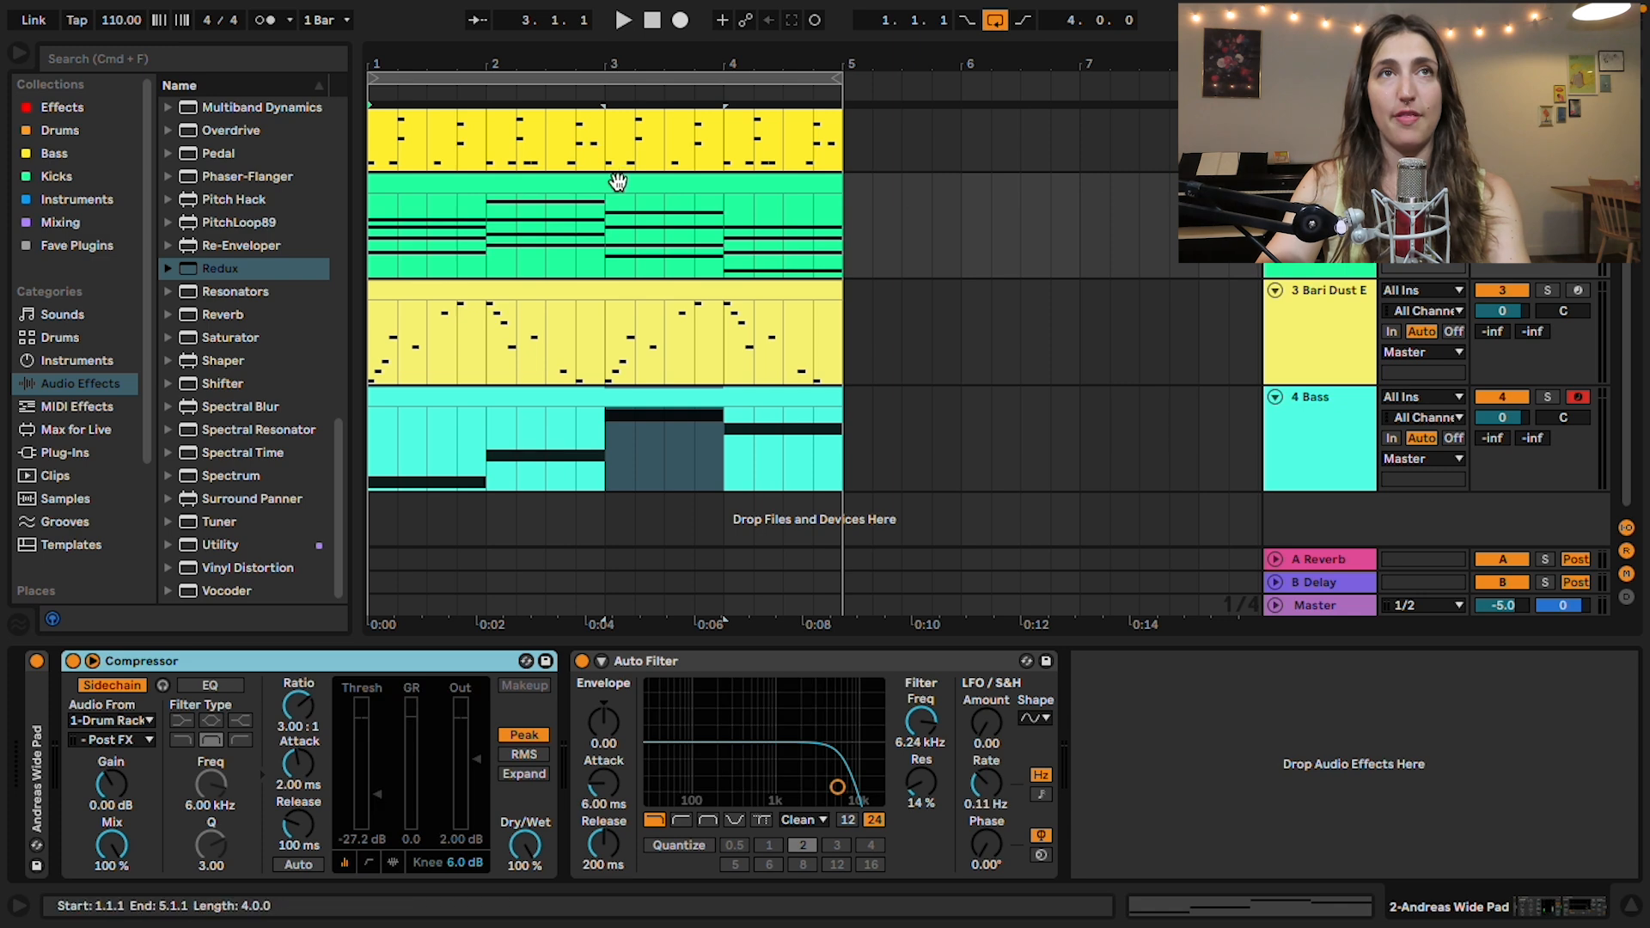
click(1297, 439)
click(1326, 674)
key(super+v)
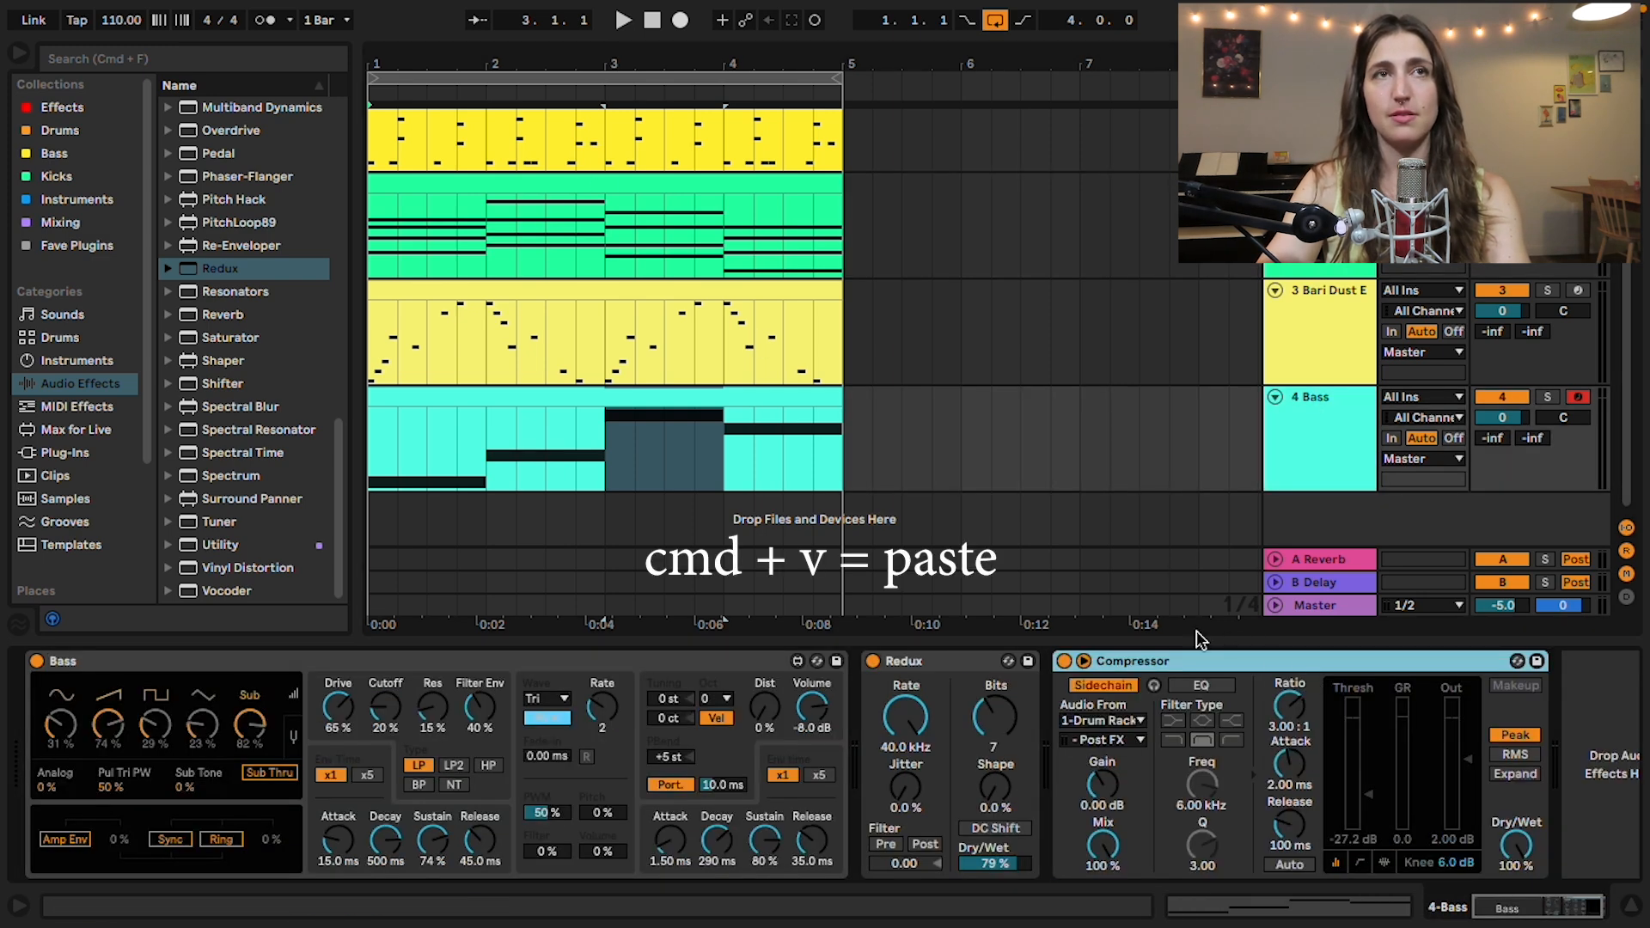
key(space)
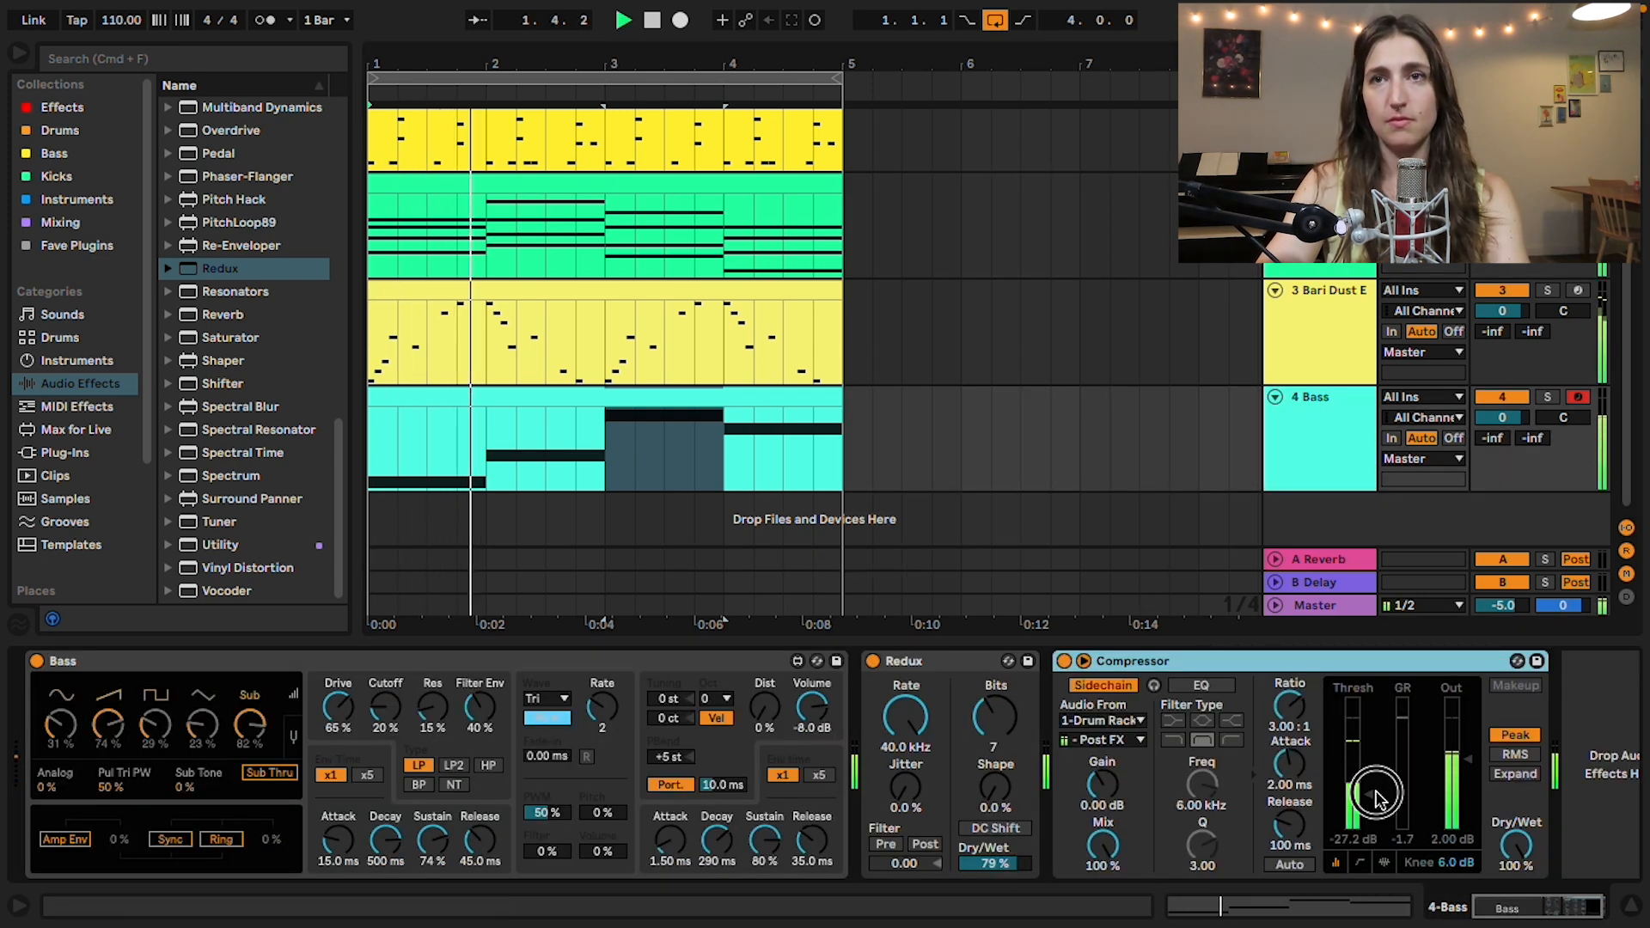
drag(1374, 801, 1373, 769)
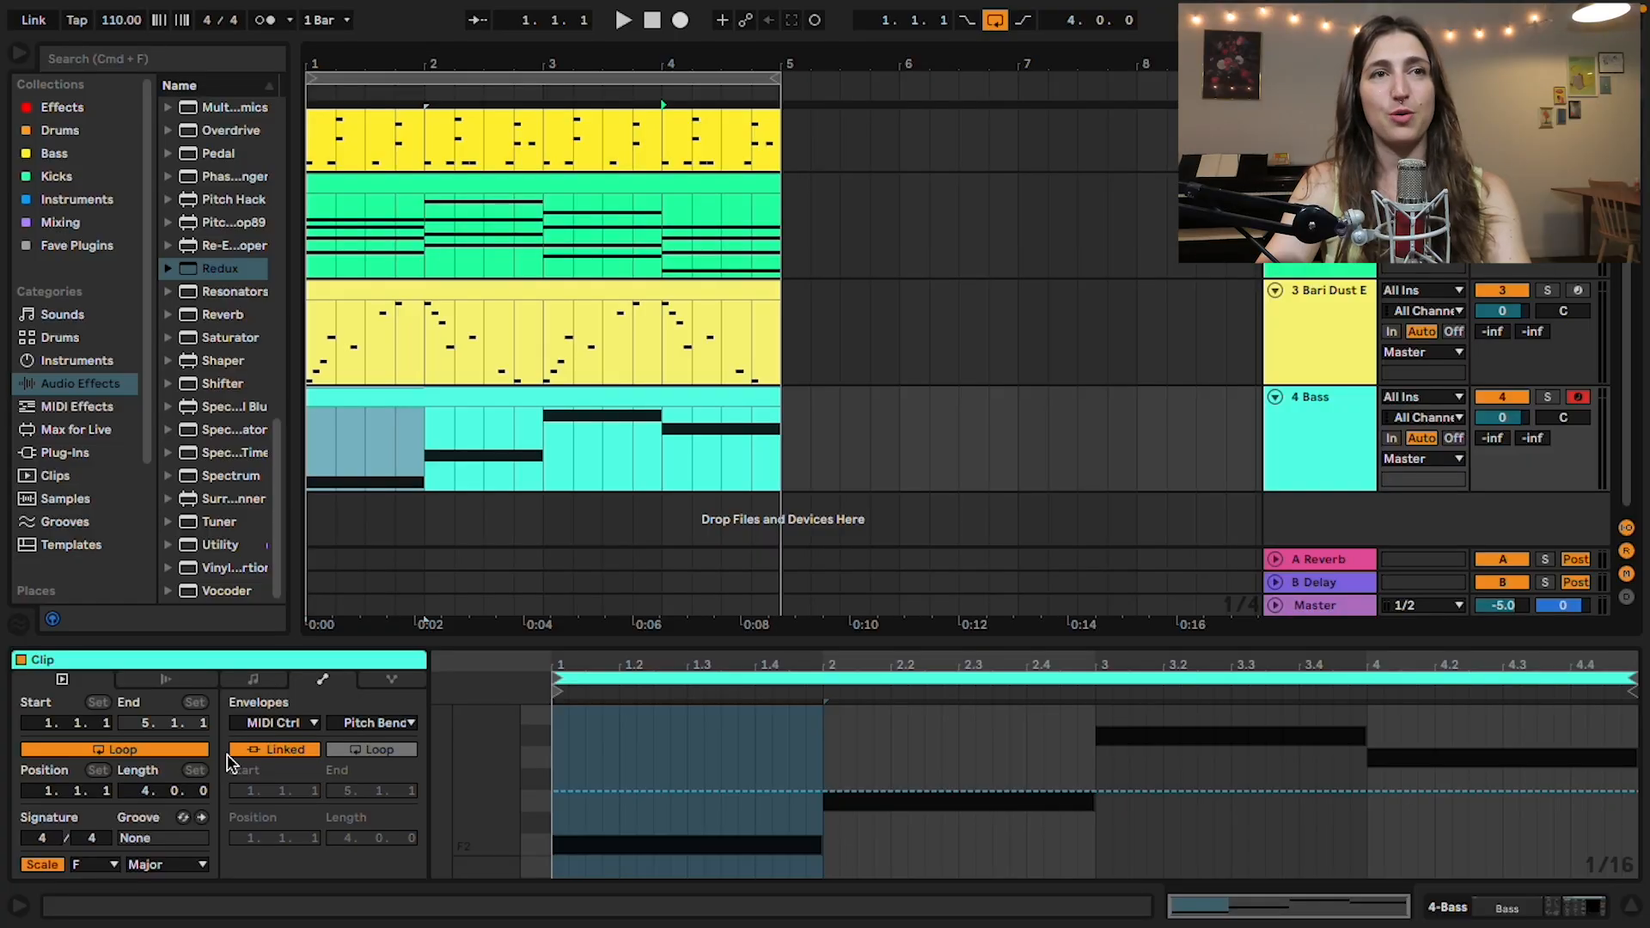
Step: Enlarge the bass clip's editor and examine its MIDI Ctrl Pitch Bend envelope
drag(521, 649, 495, 615)
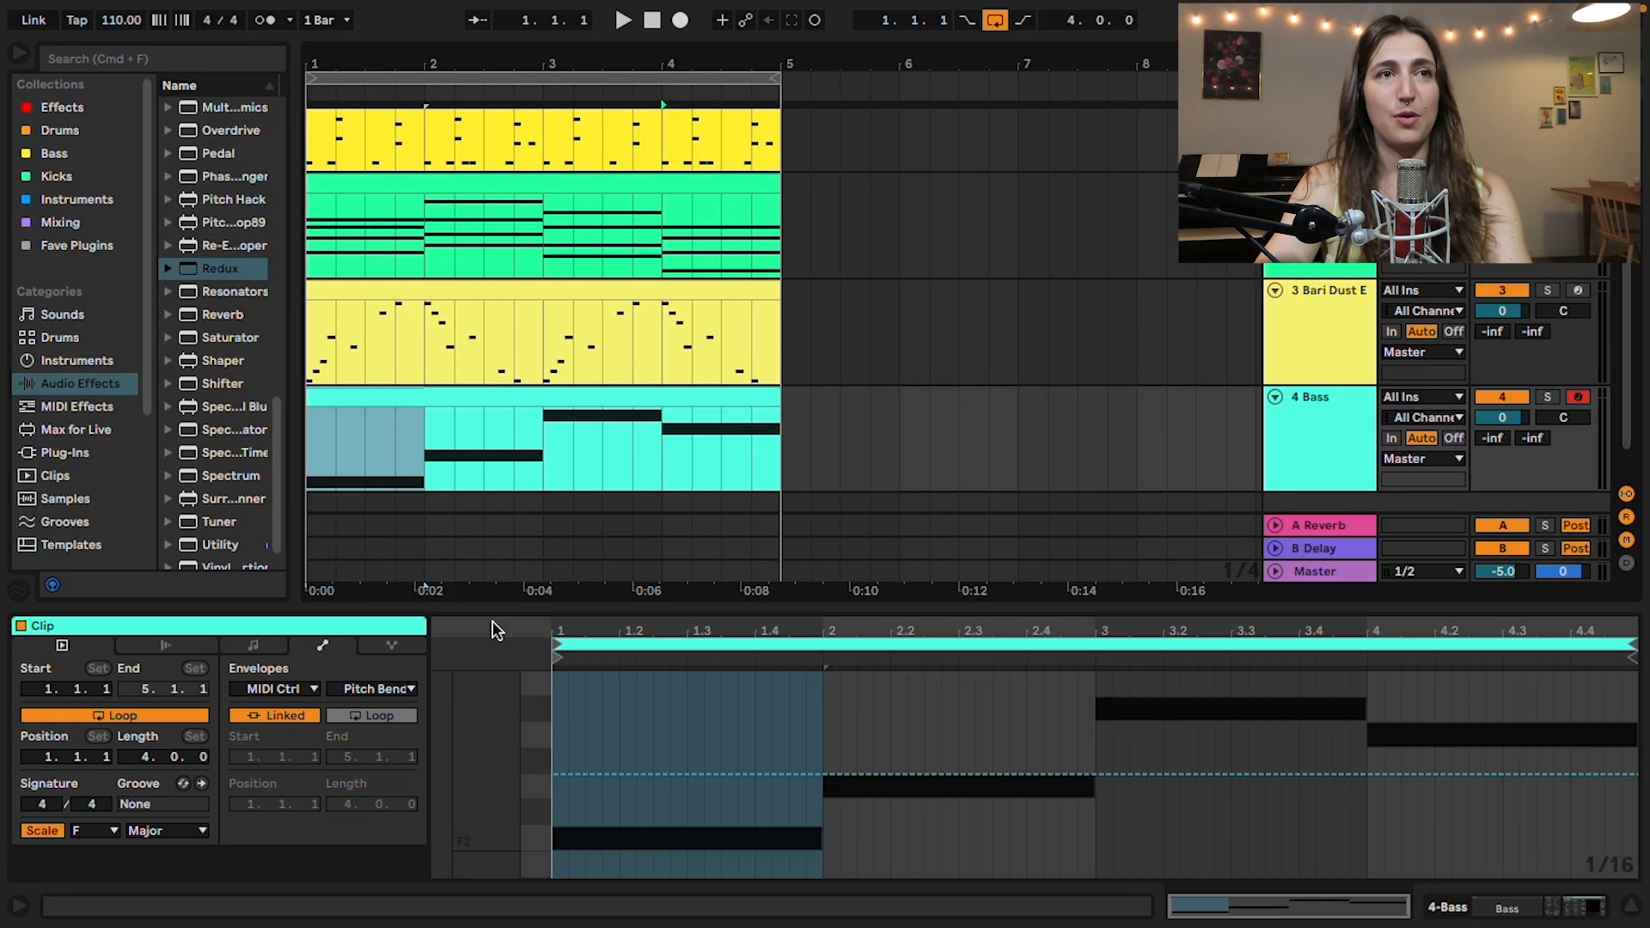
click(315, 686)
click(372, 688)
click(375, 689)
click(379, 691)
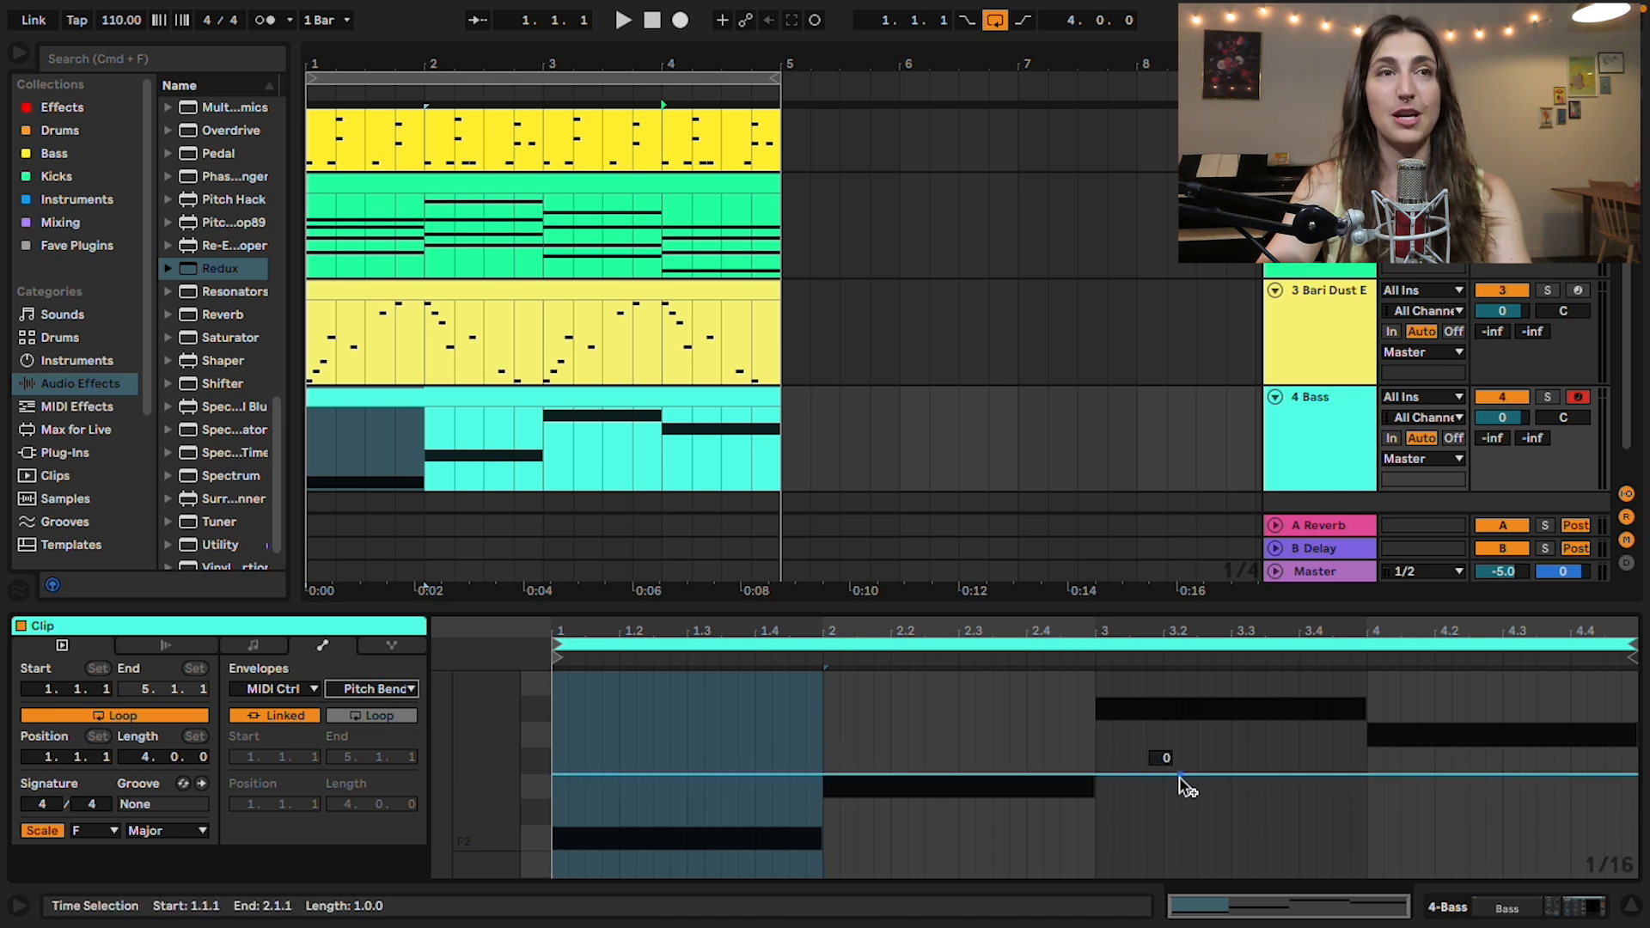
Step: Add a pitch bend of about +0.41 st around beat 1.3 to the bass clip's F2 note using note expression
click(379, 646)
scroll(714, 782, down, 5)
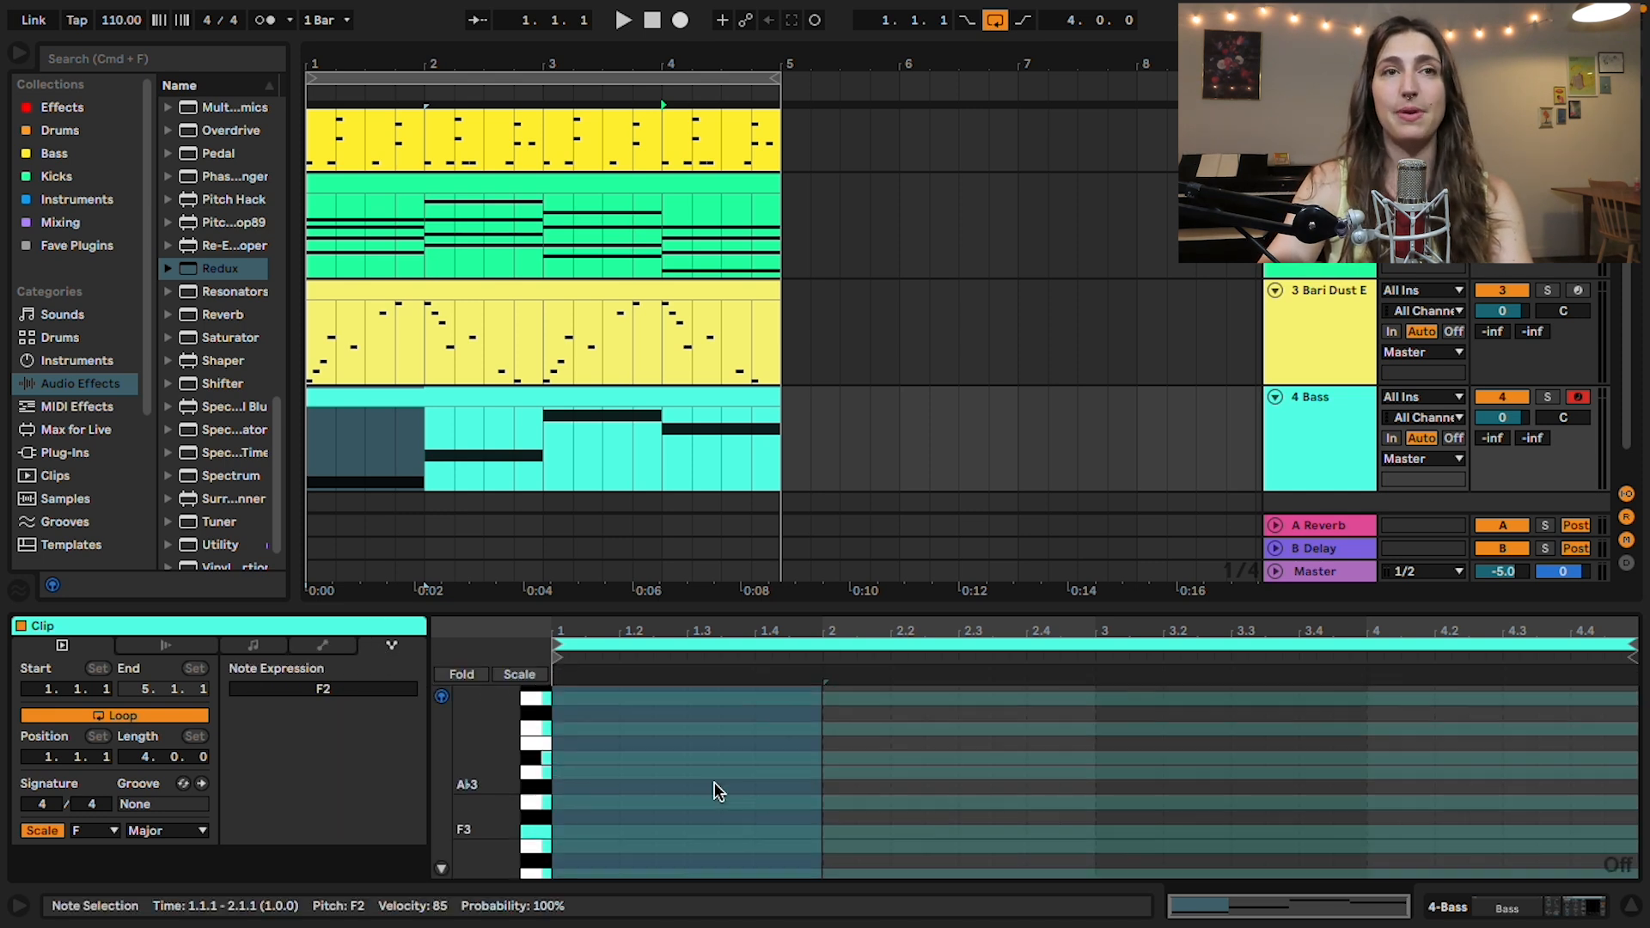
scroll(710, 785, up, 2)
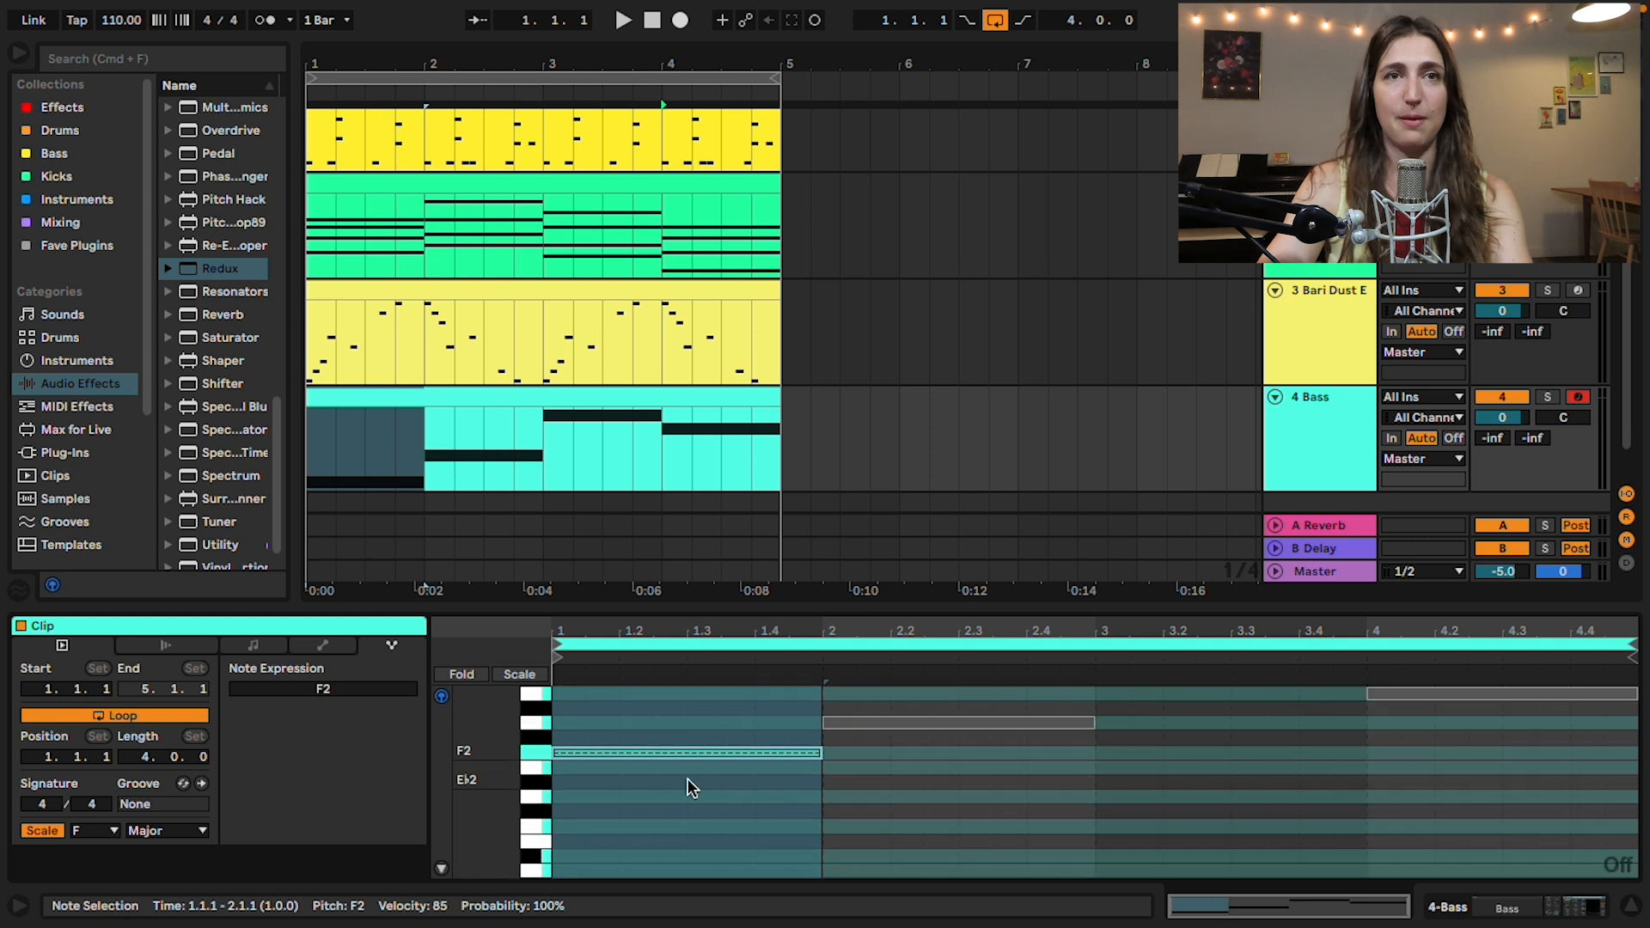
click(643, 752)
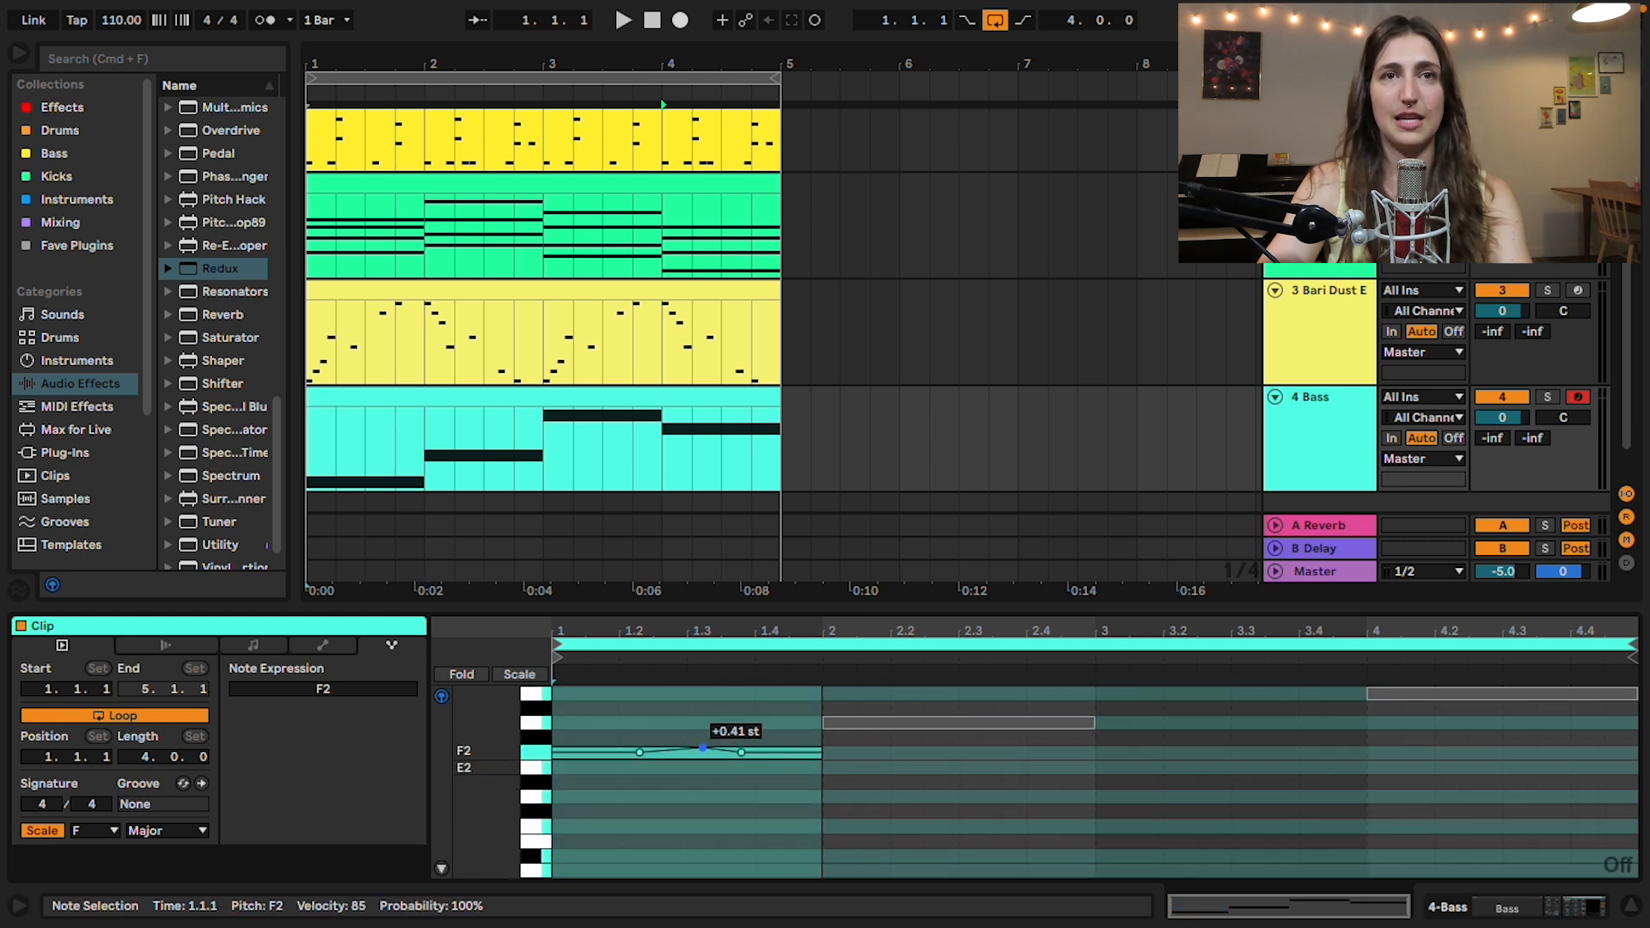
click(596, 400)
click(269, 650)
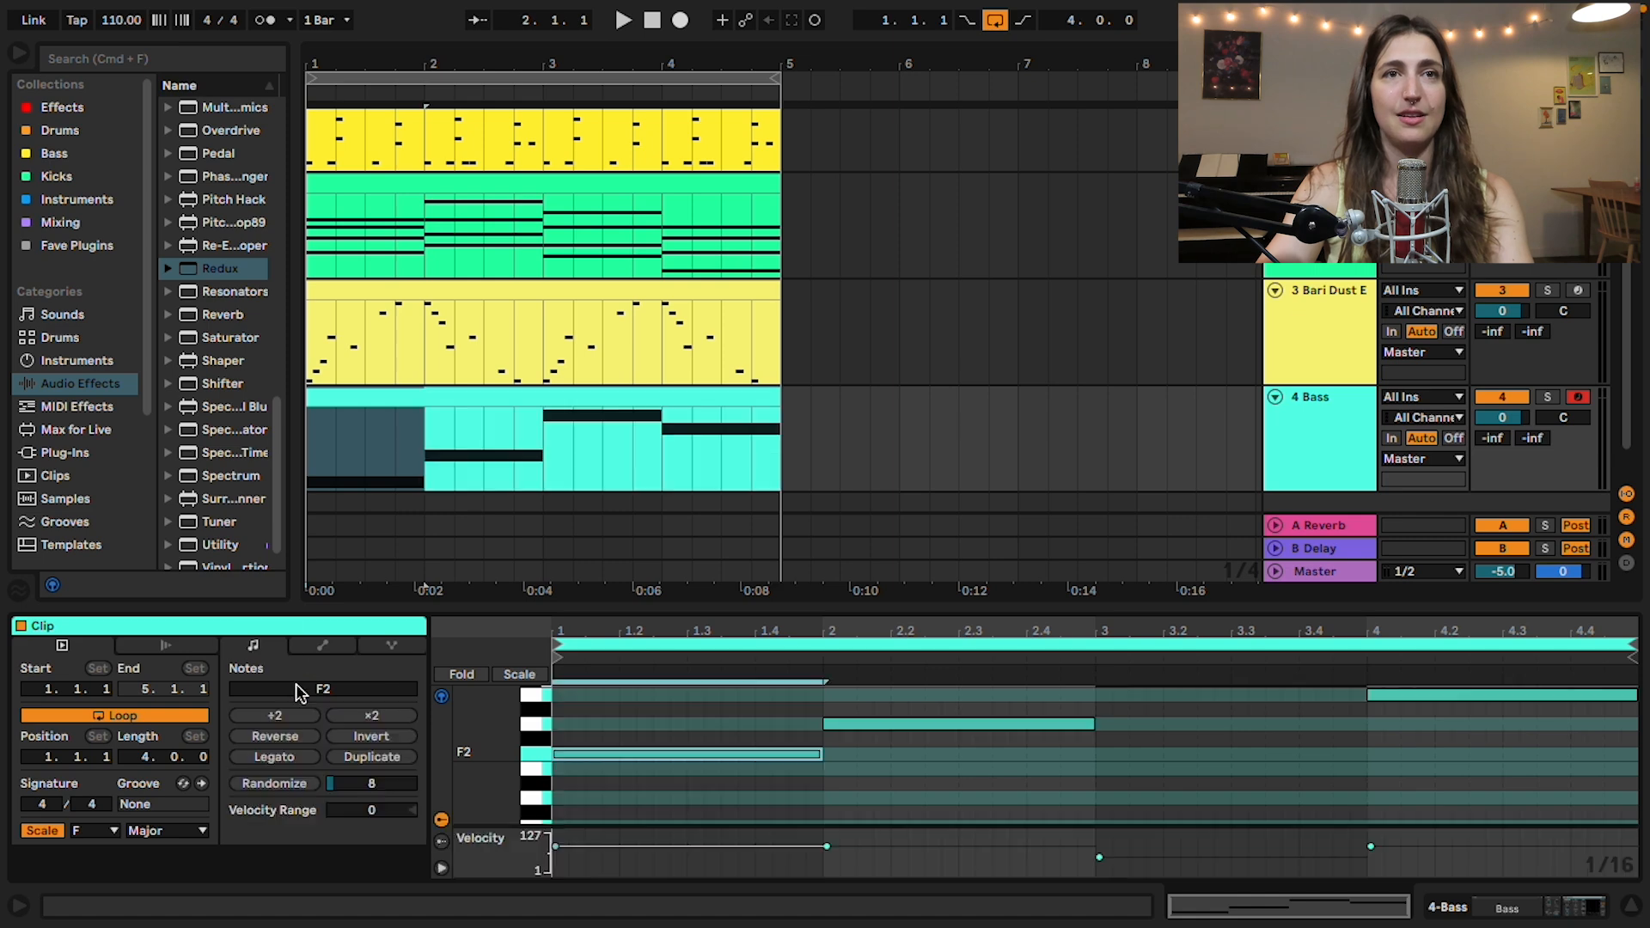
Step: Enlarge the bass clip's note editor and add a short D3 note at 1.2.3 with a length of 0.0.2
drag(711, 604, 711, 462)
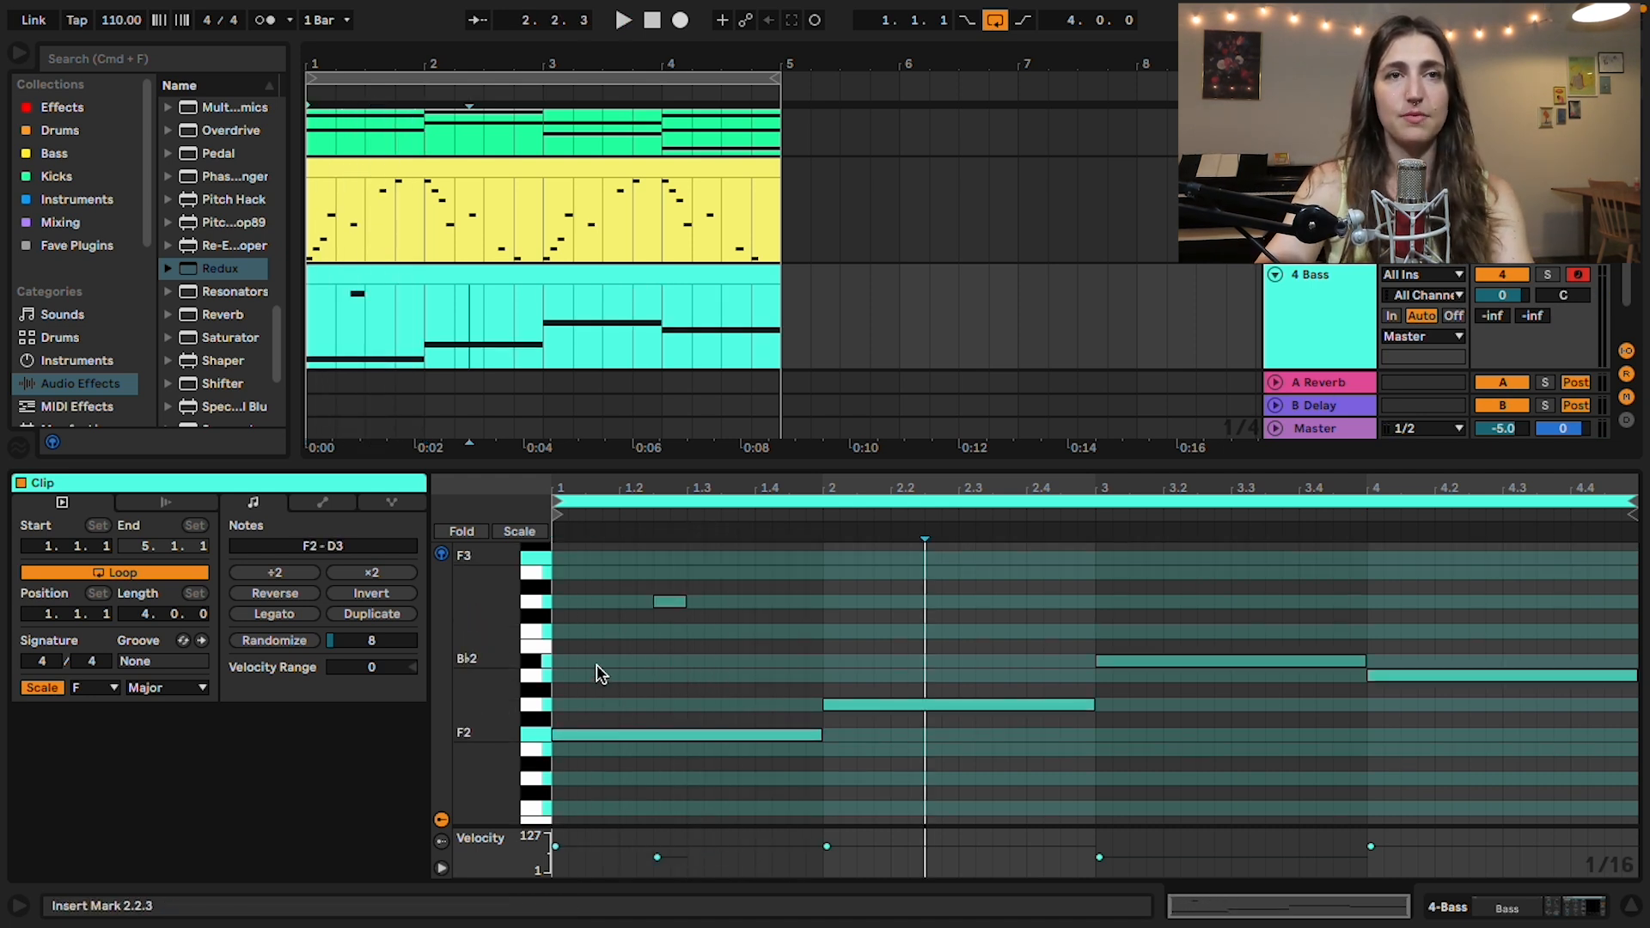
click(601, 735)
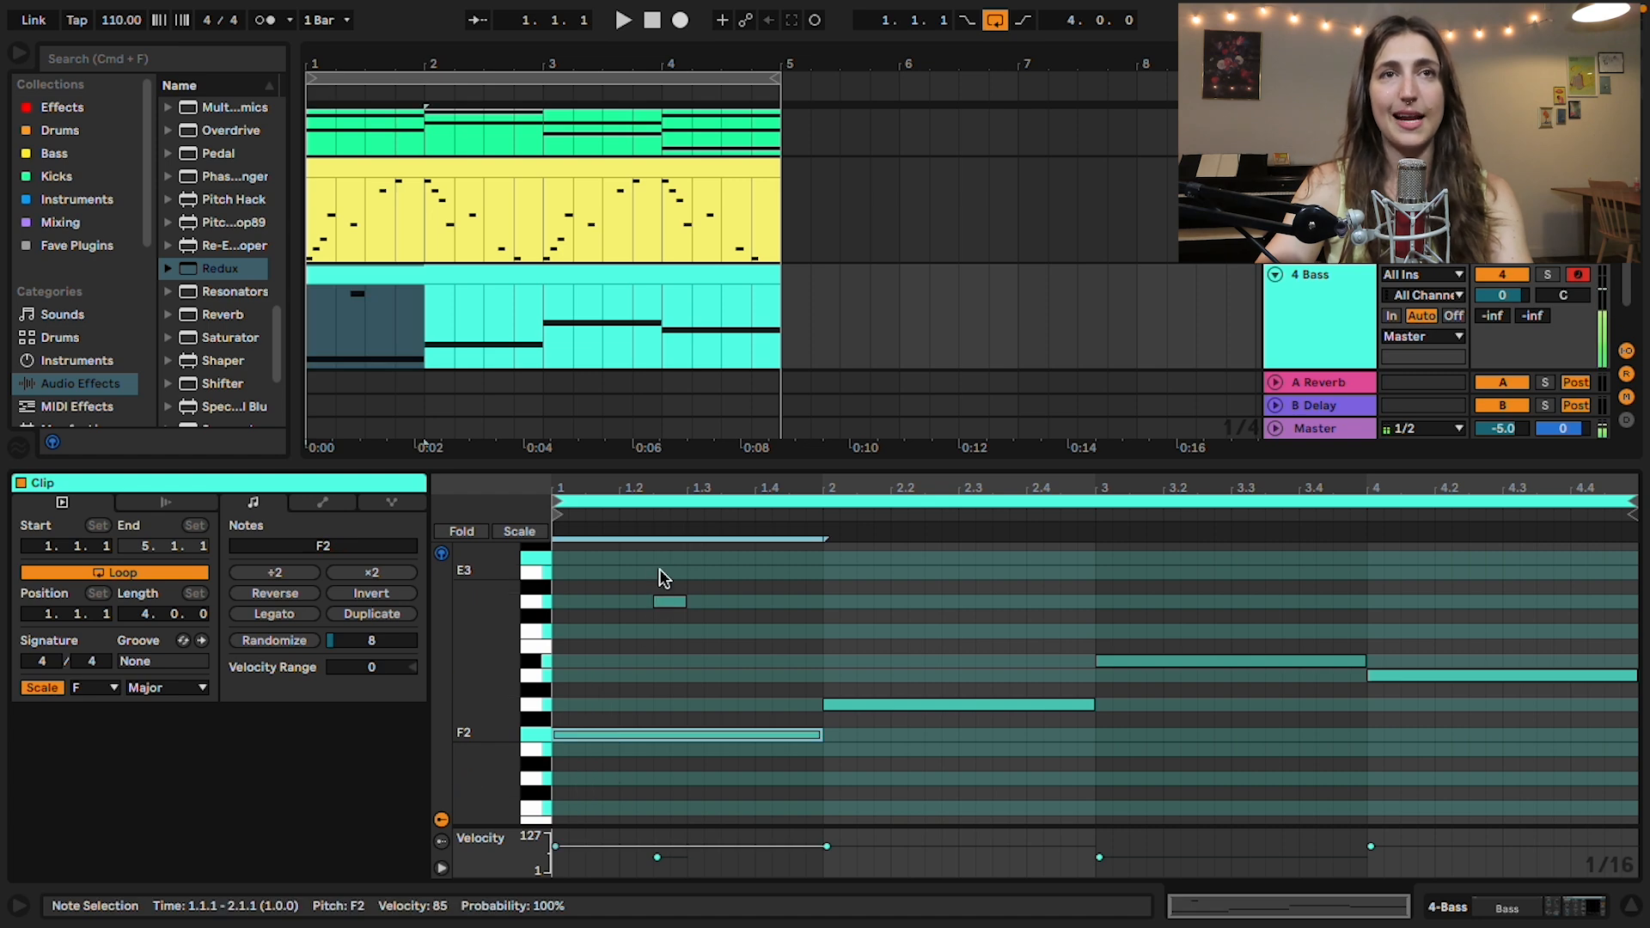
click(670, 602)
Step: Solo the Bass track and set the Bass instrument's portamento time to 296 ms while the loop plays
double_click(1304, 303)
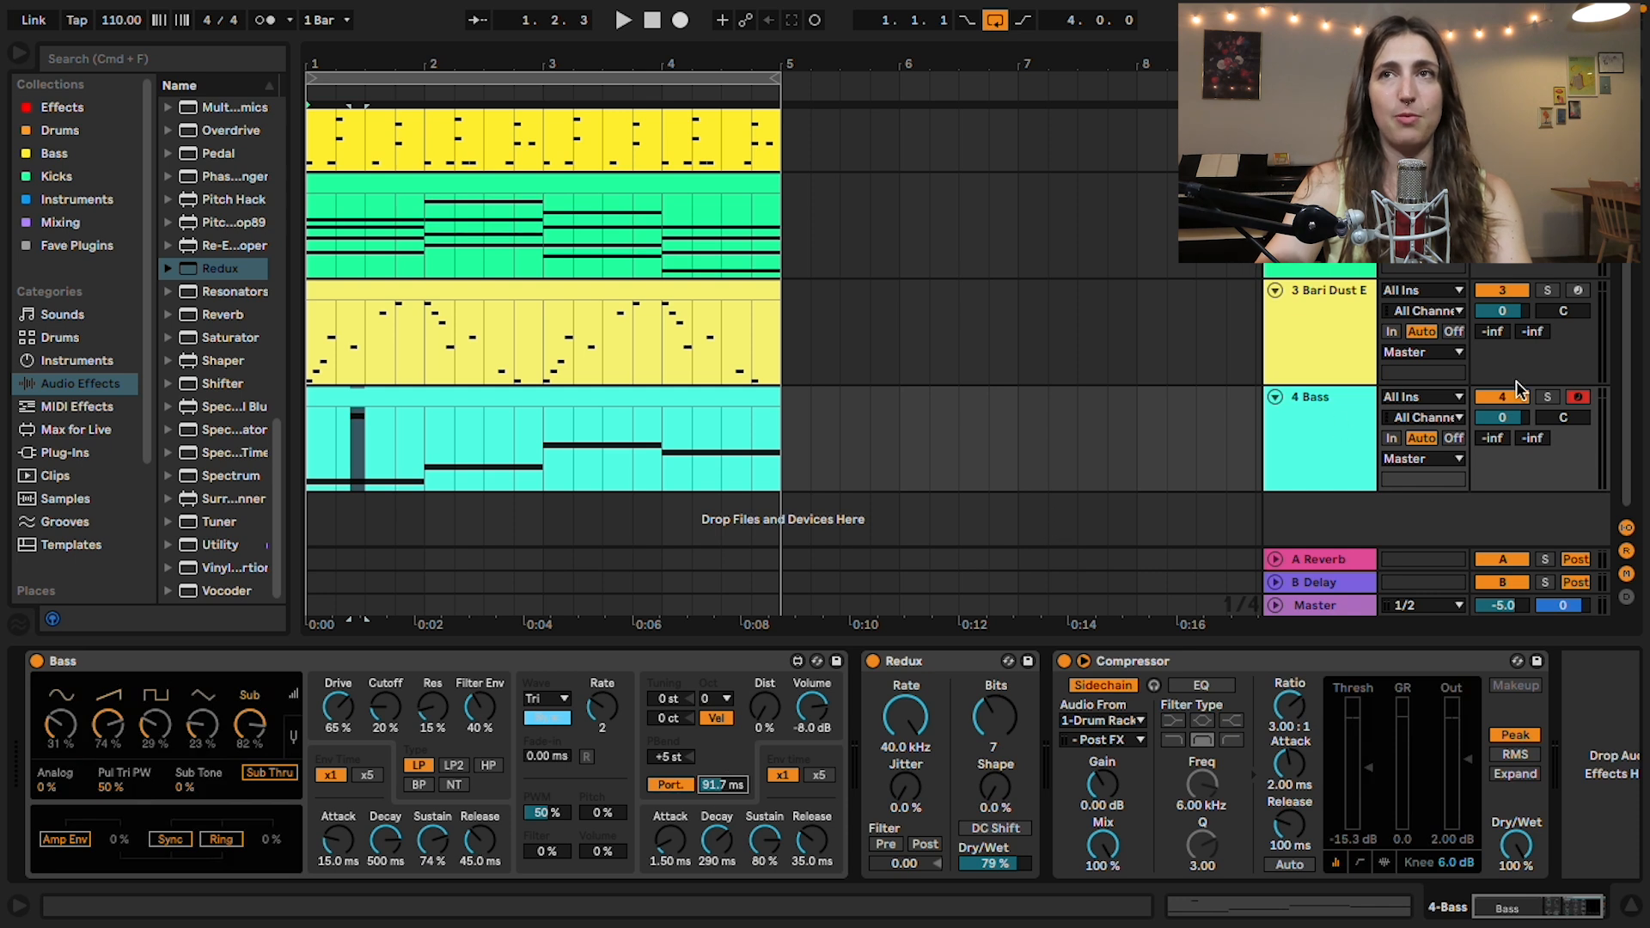
key(space)
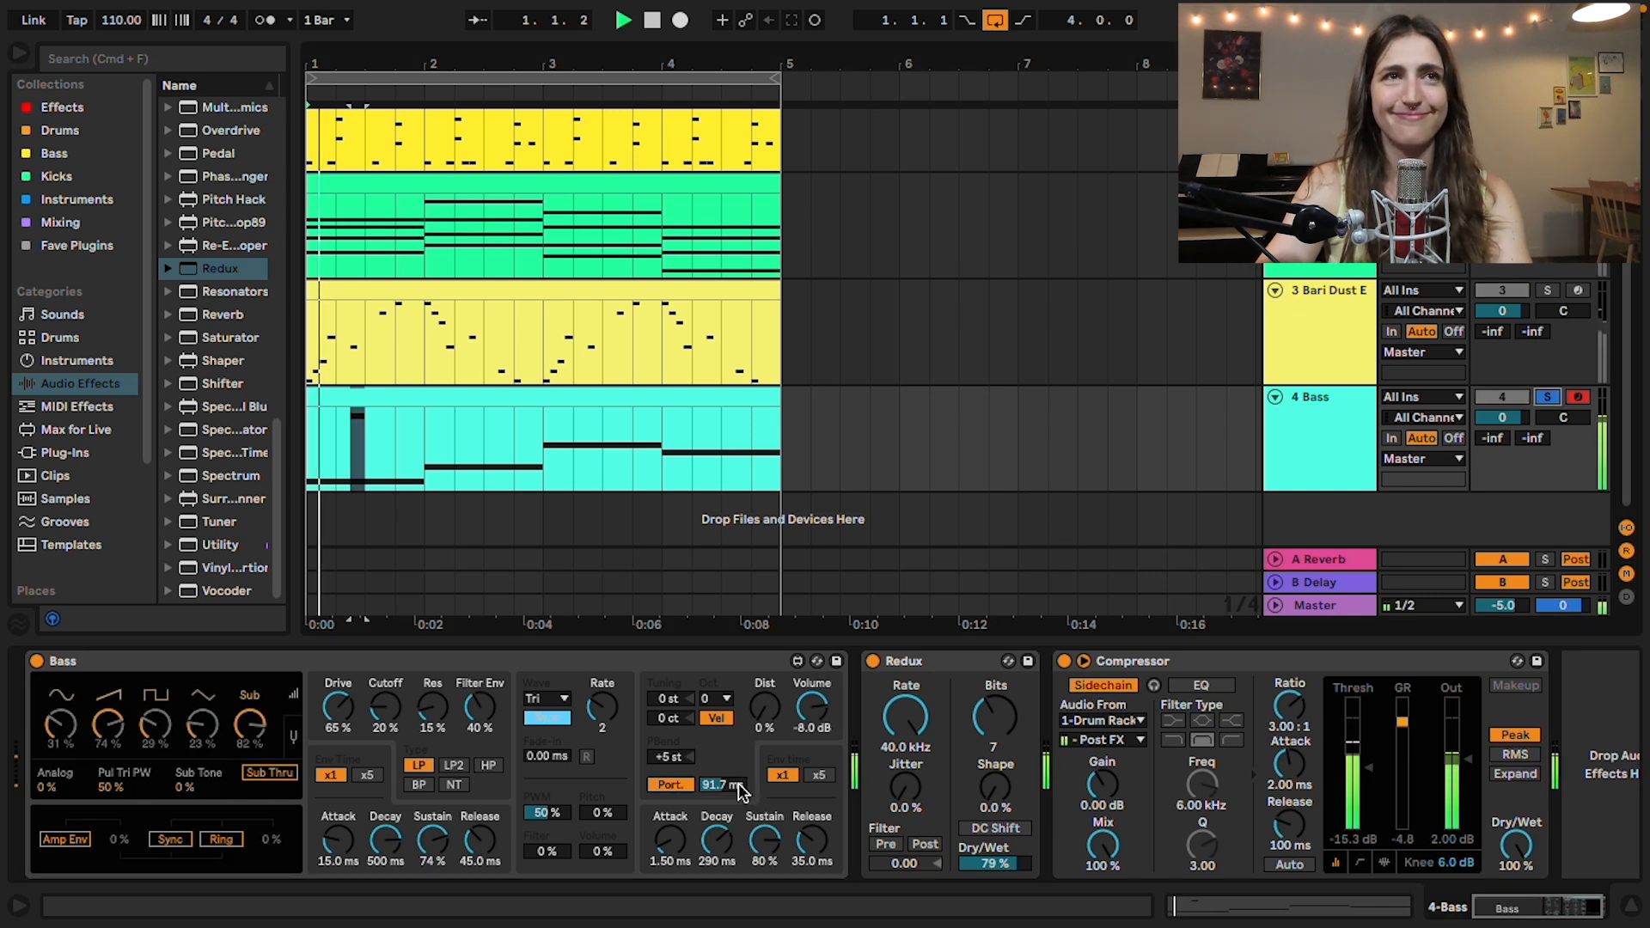
drag(733, 785, 730, 758)
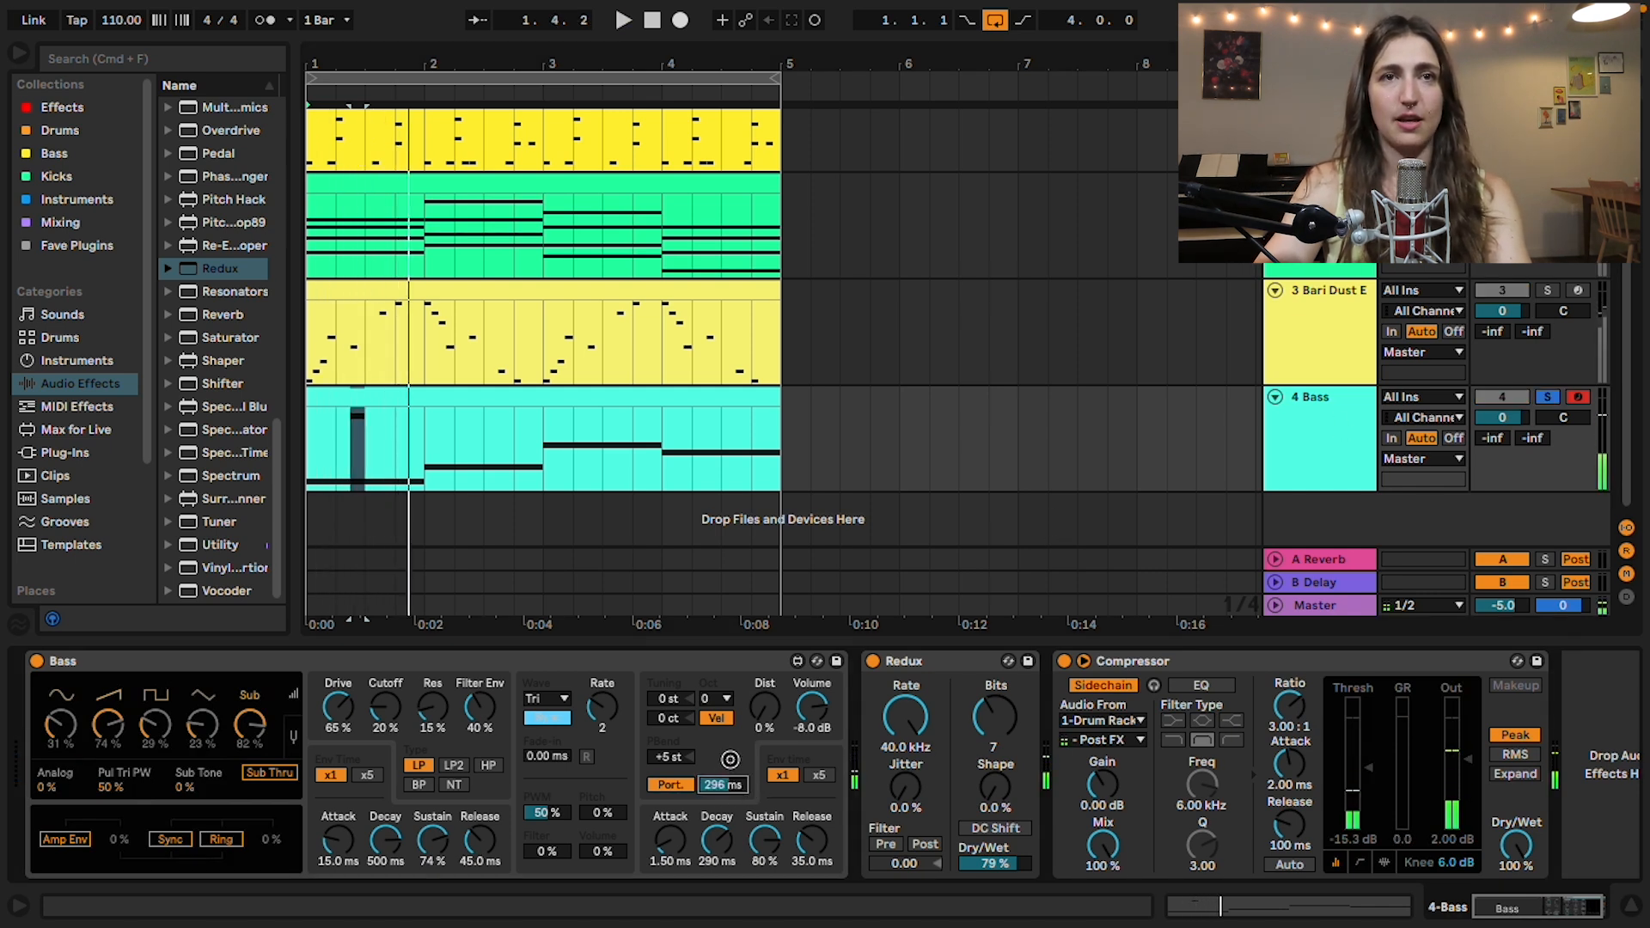
key(space)
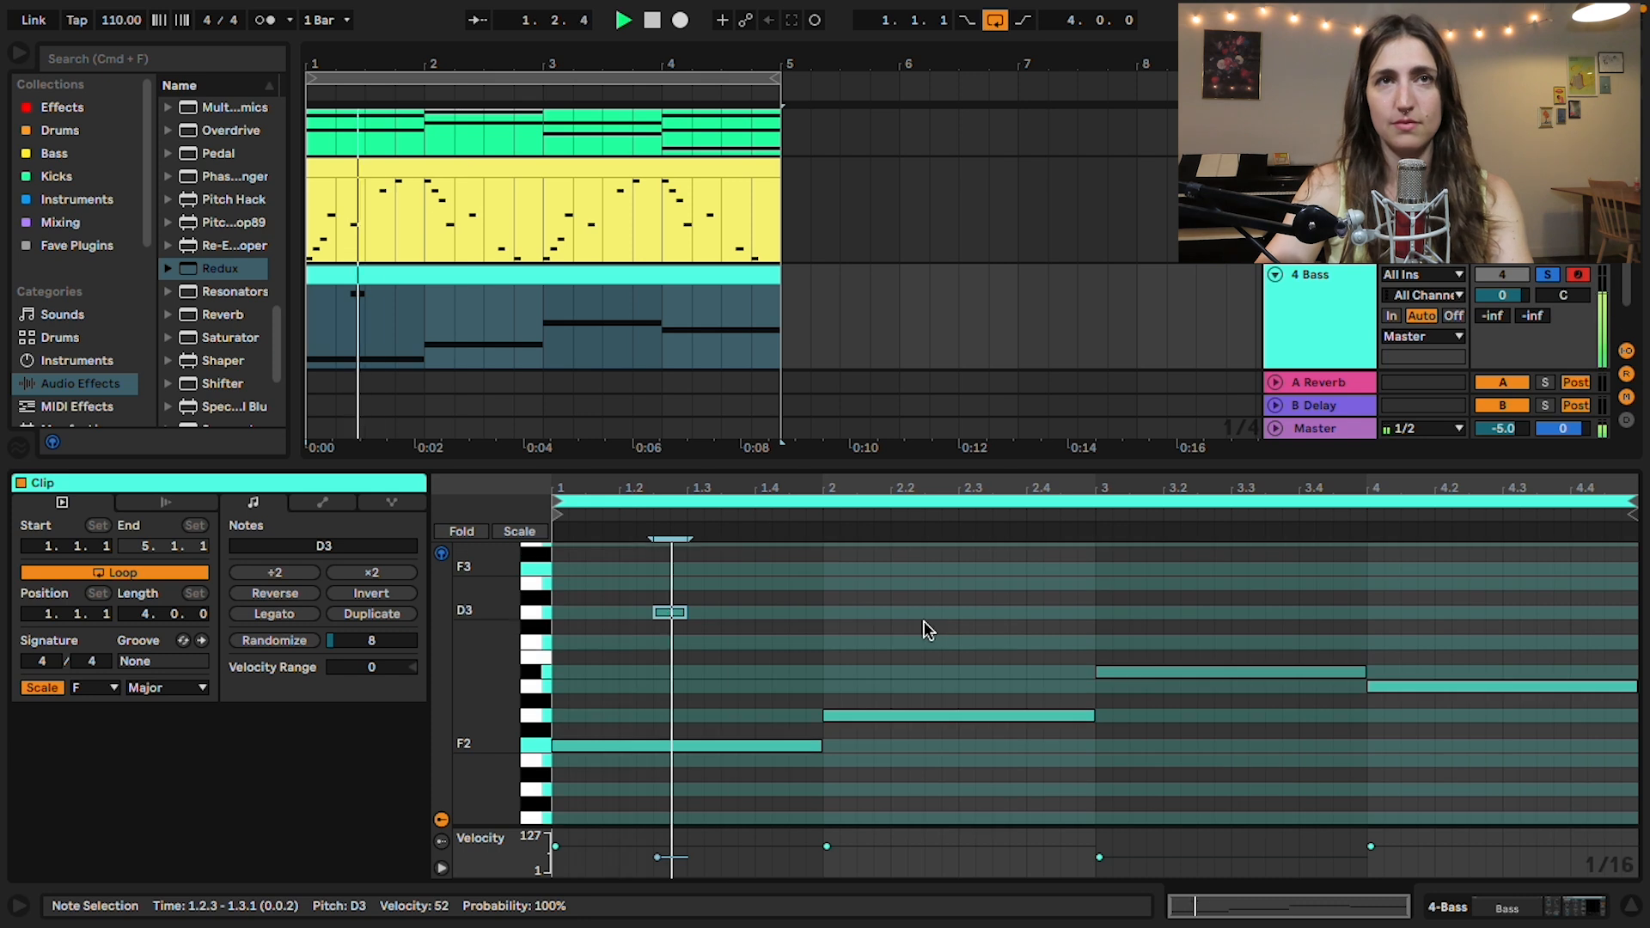
Step: Add a D3 note at 2.3 to the bass clip and extend it slightly past the start of bar 3
double_click(883, 613)
drag(882, 612, 967, 613)
drag(974, 613, 1112, 615)
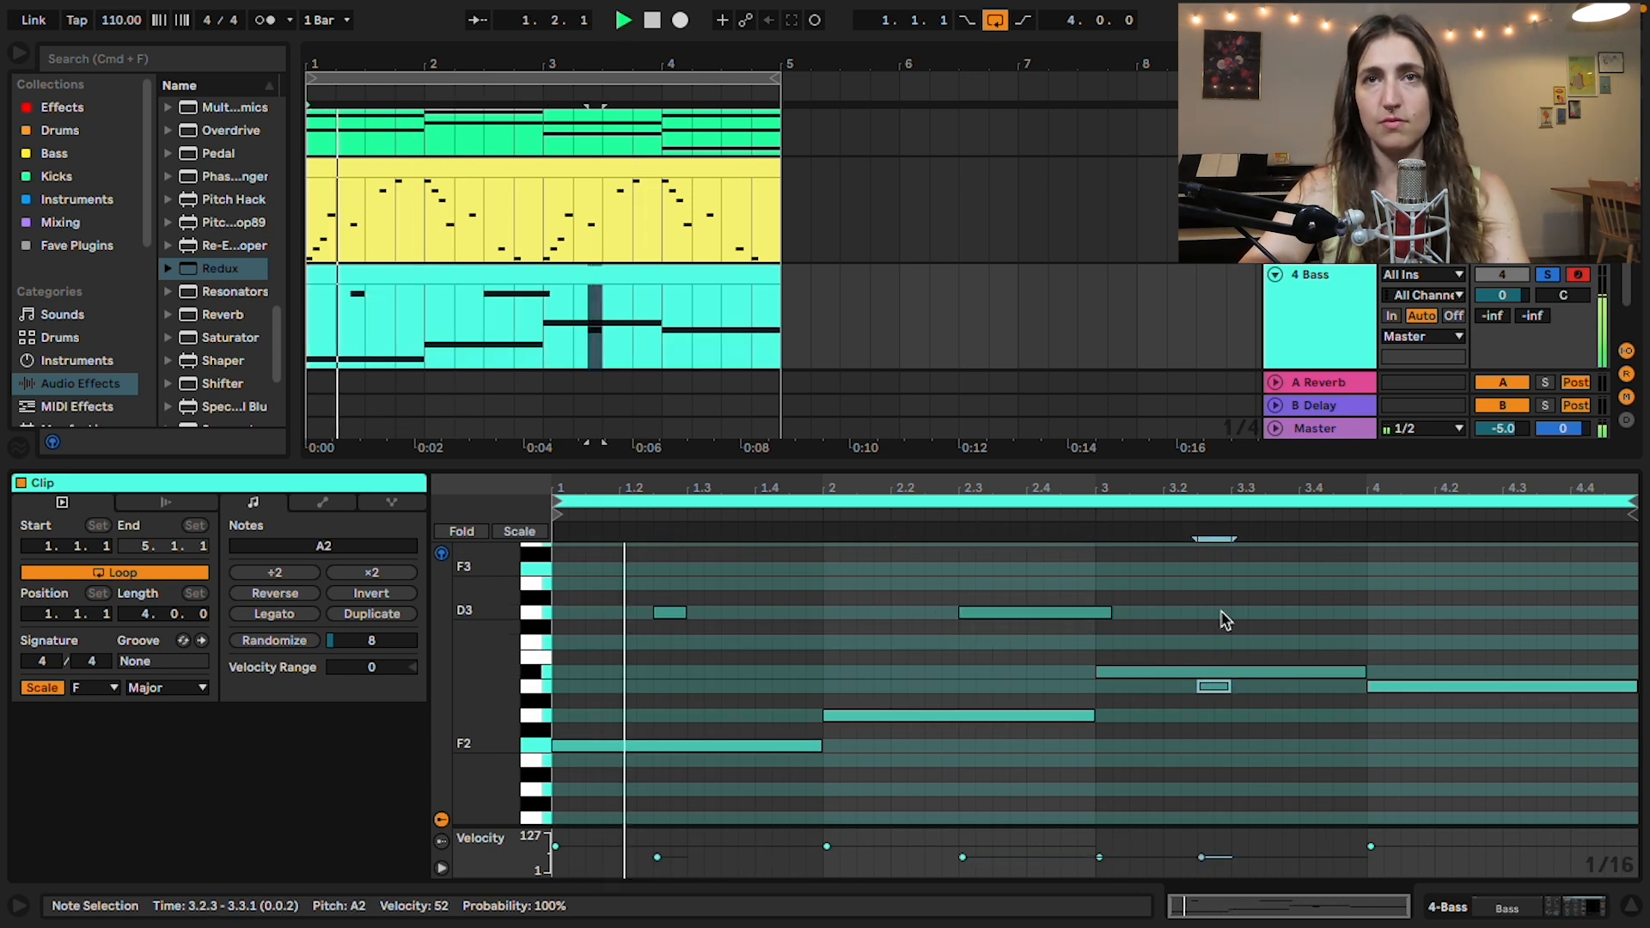
Step: Replace the short A2 note at 3.2.3 with an E3 and add a C3 at 4.4.1 extended to the clip's end
double_click(1213, 685)
double_click(1585, 643)
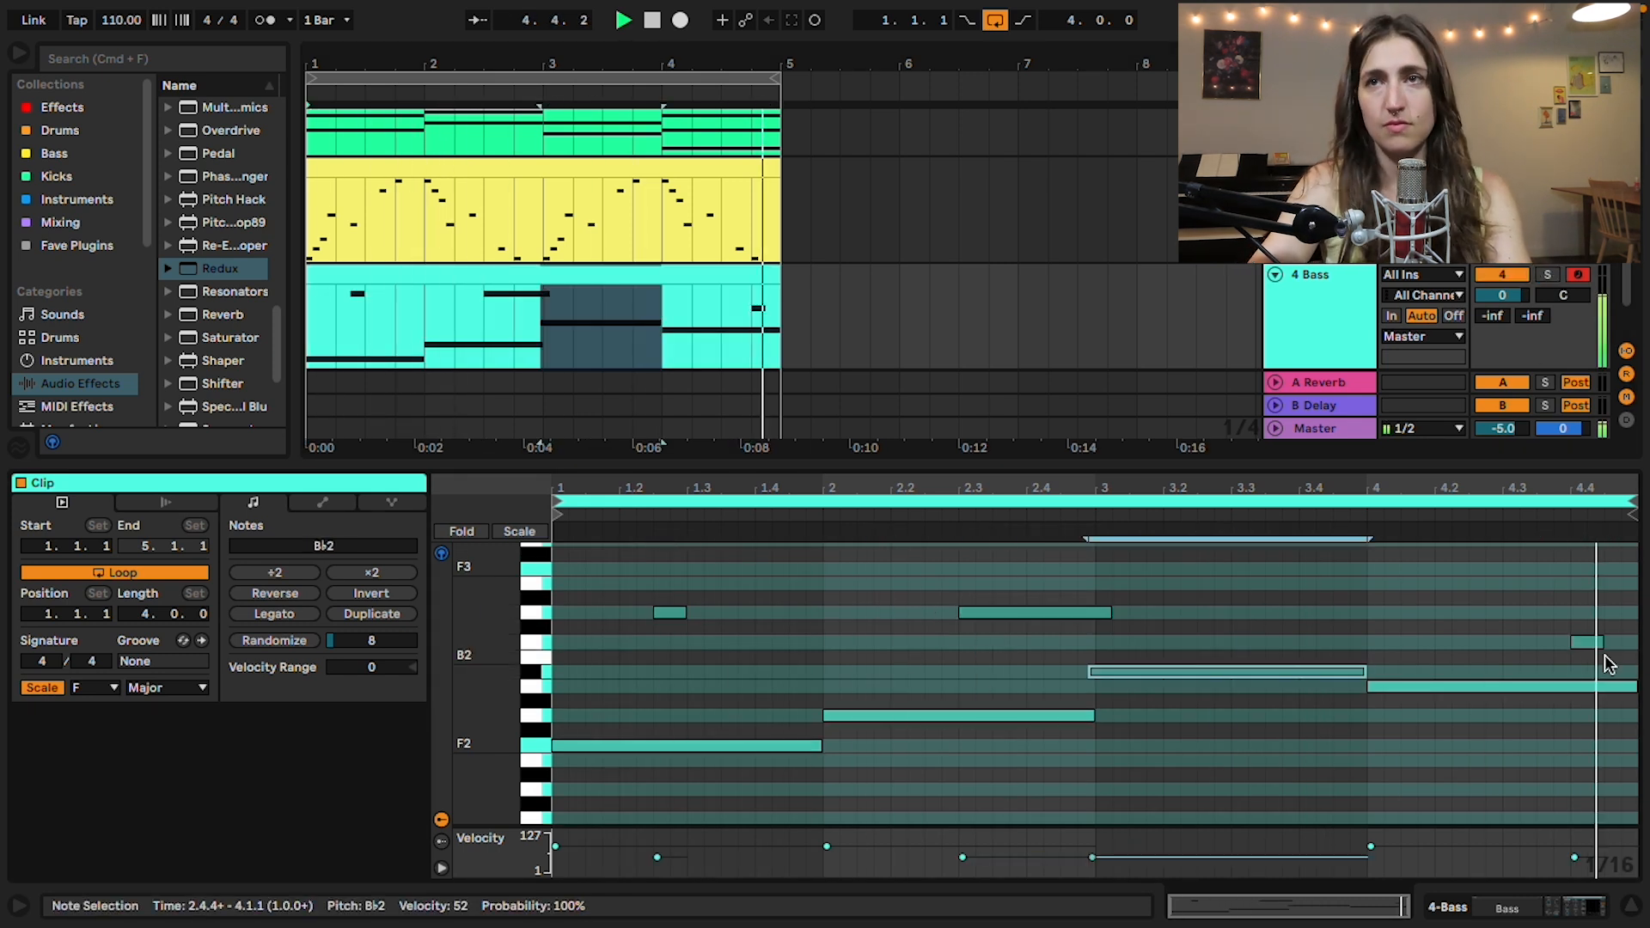
double_click(1281, 584)
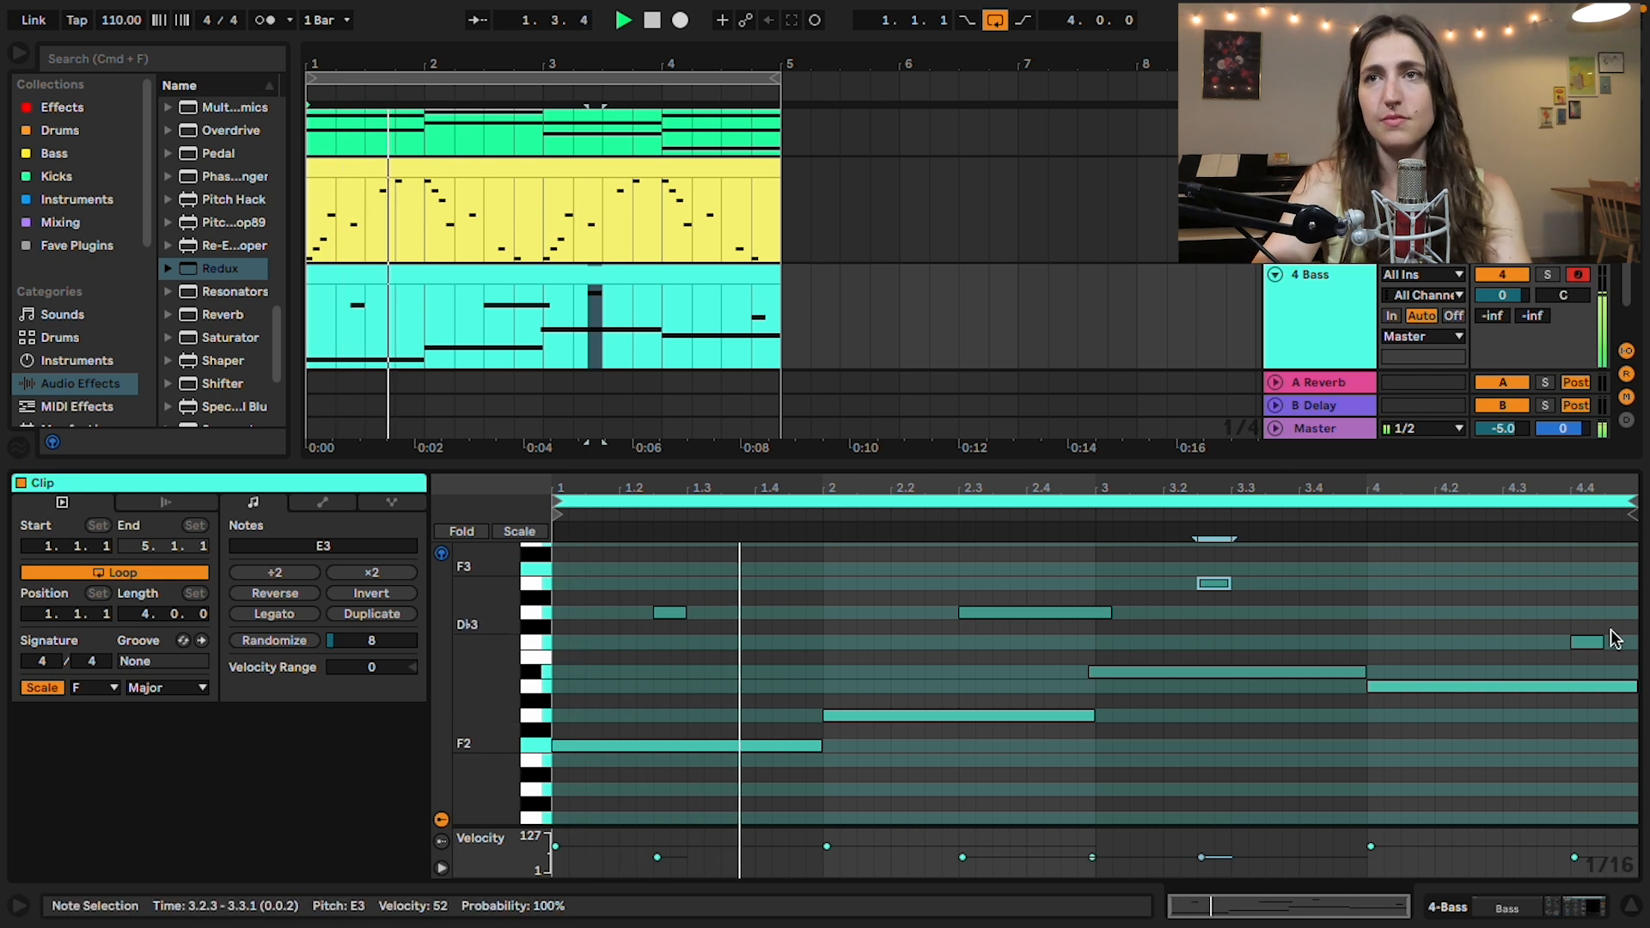
drag(1602, 642, 1635, 642)
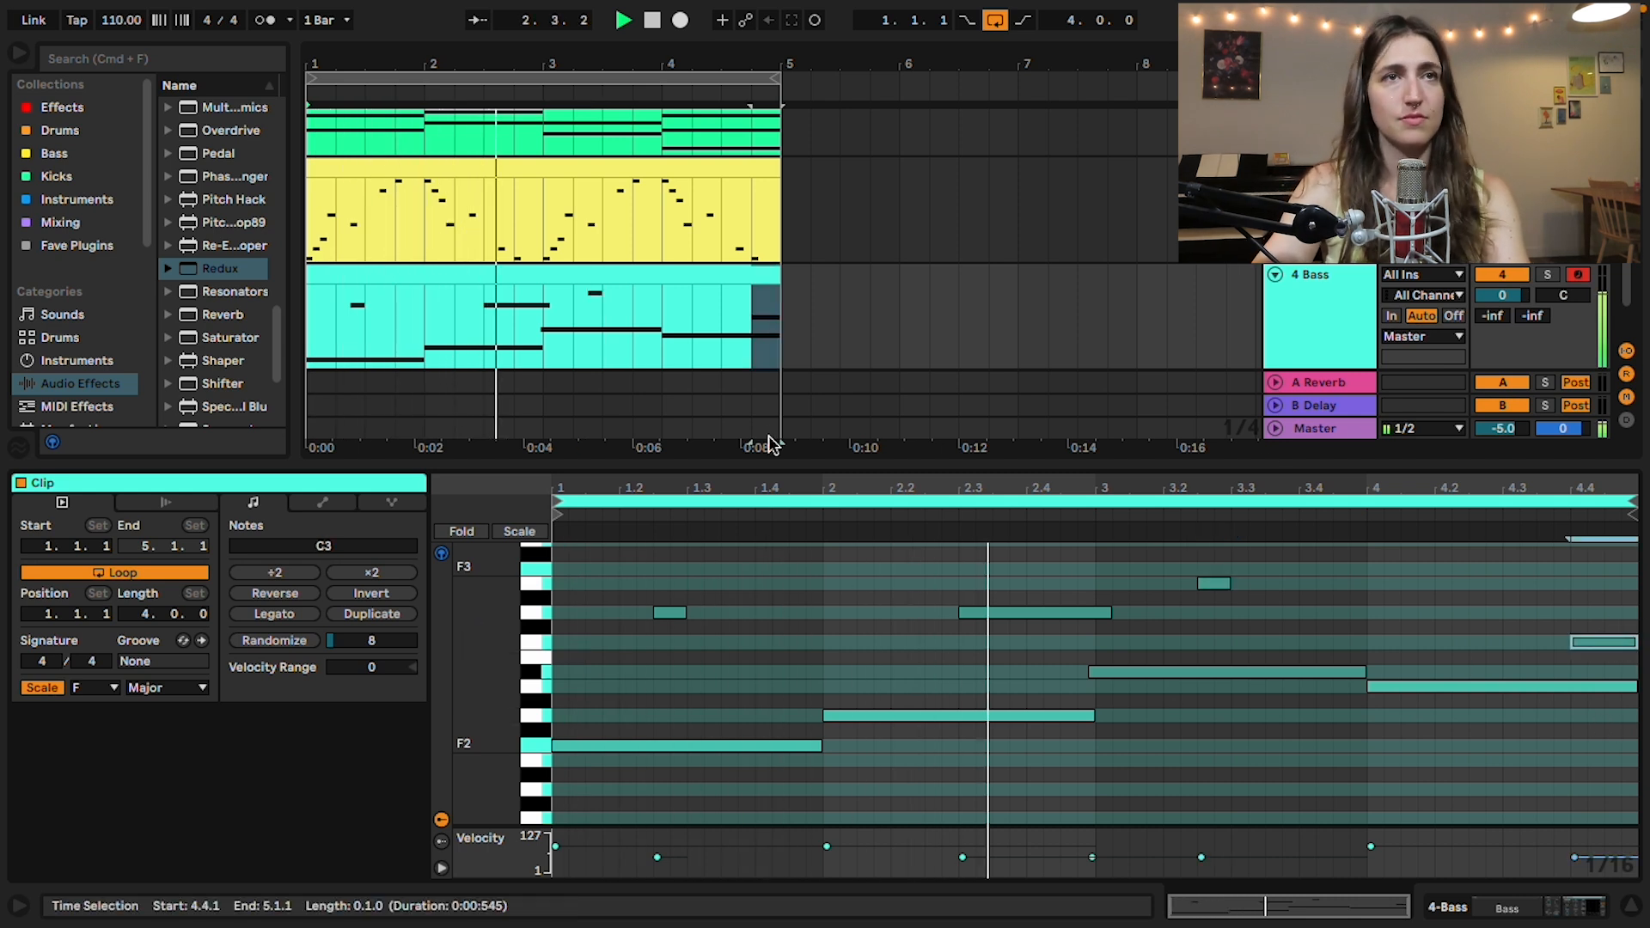